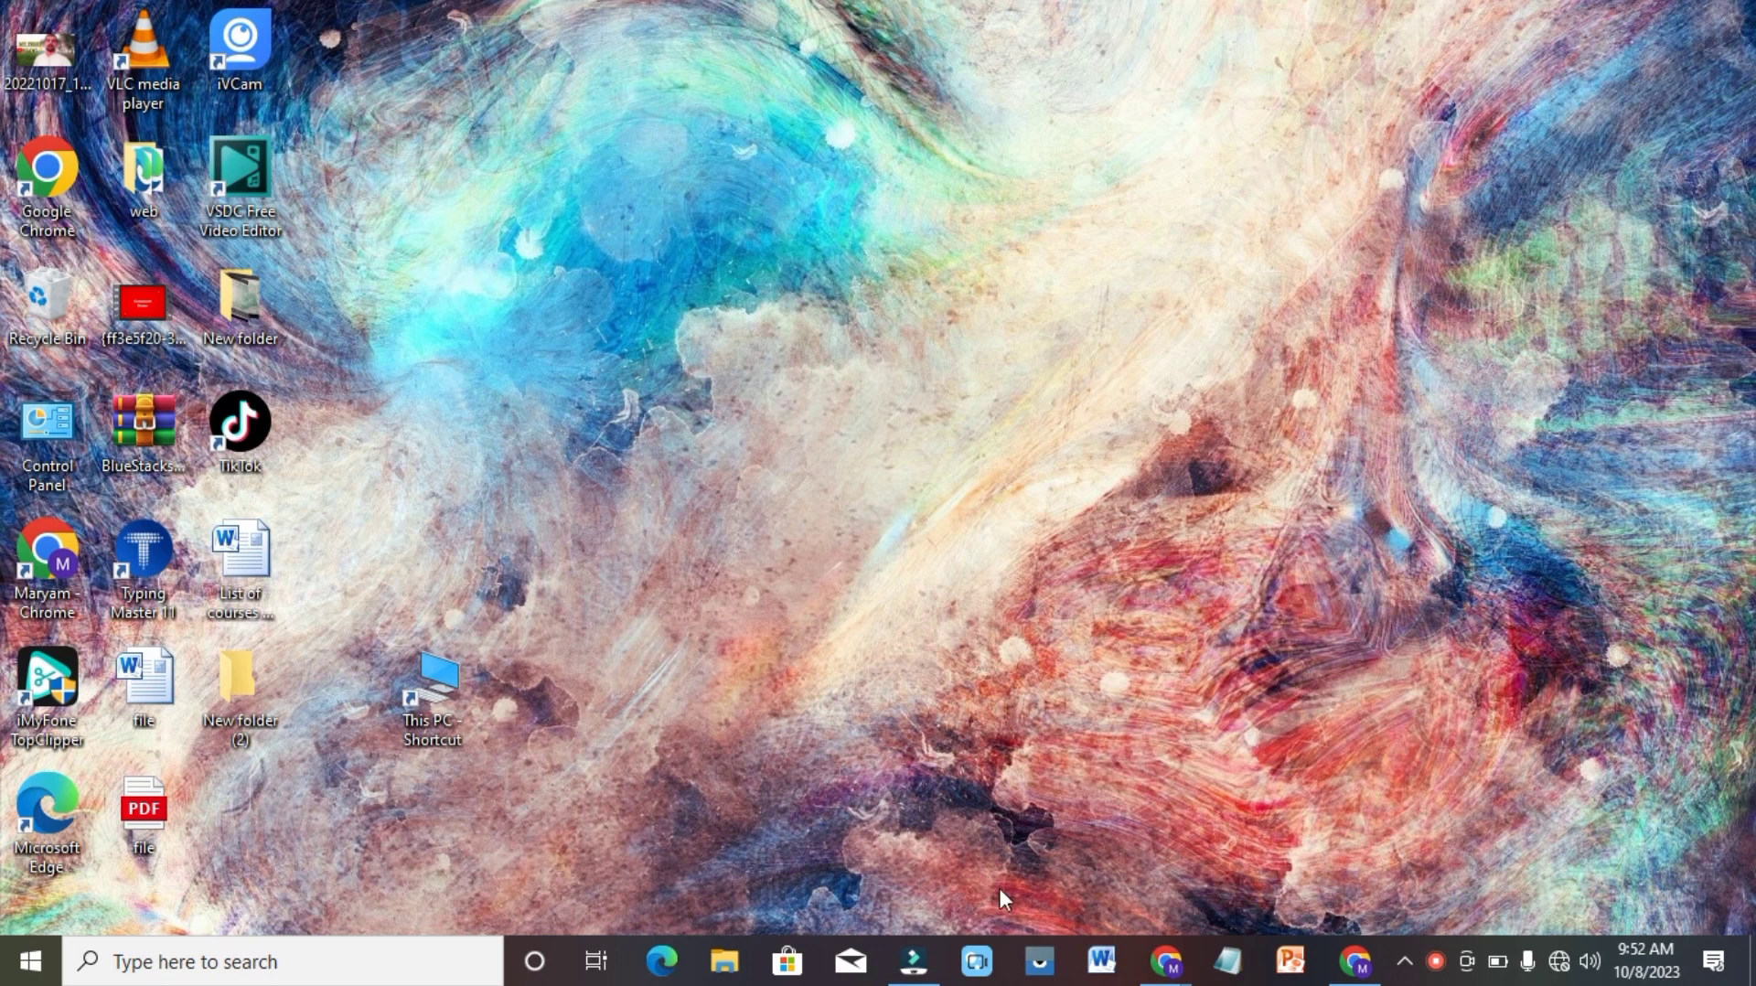
Switch to Microsoft Word with a blank document.
left_click(1102, 962)
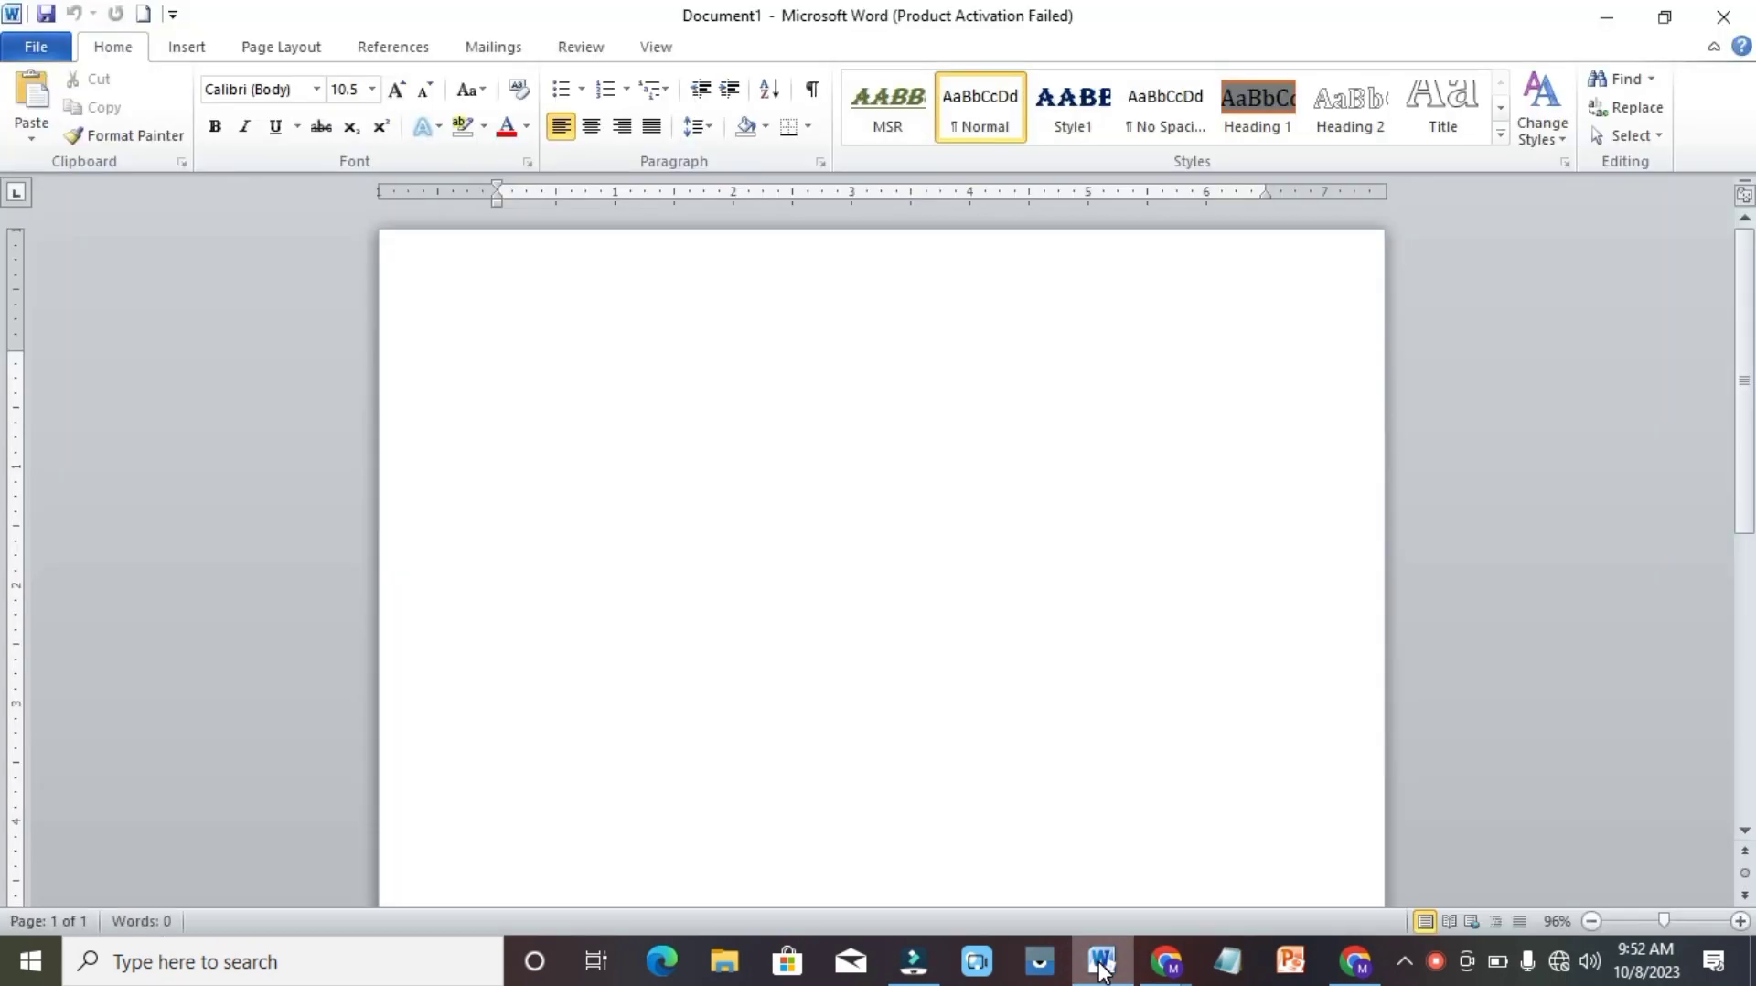
key("Return")
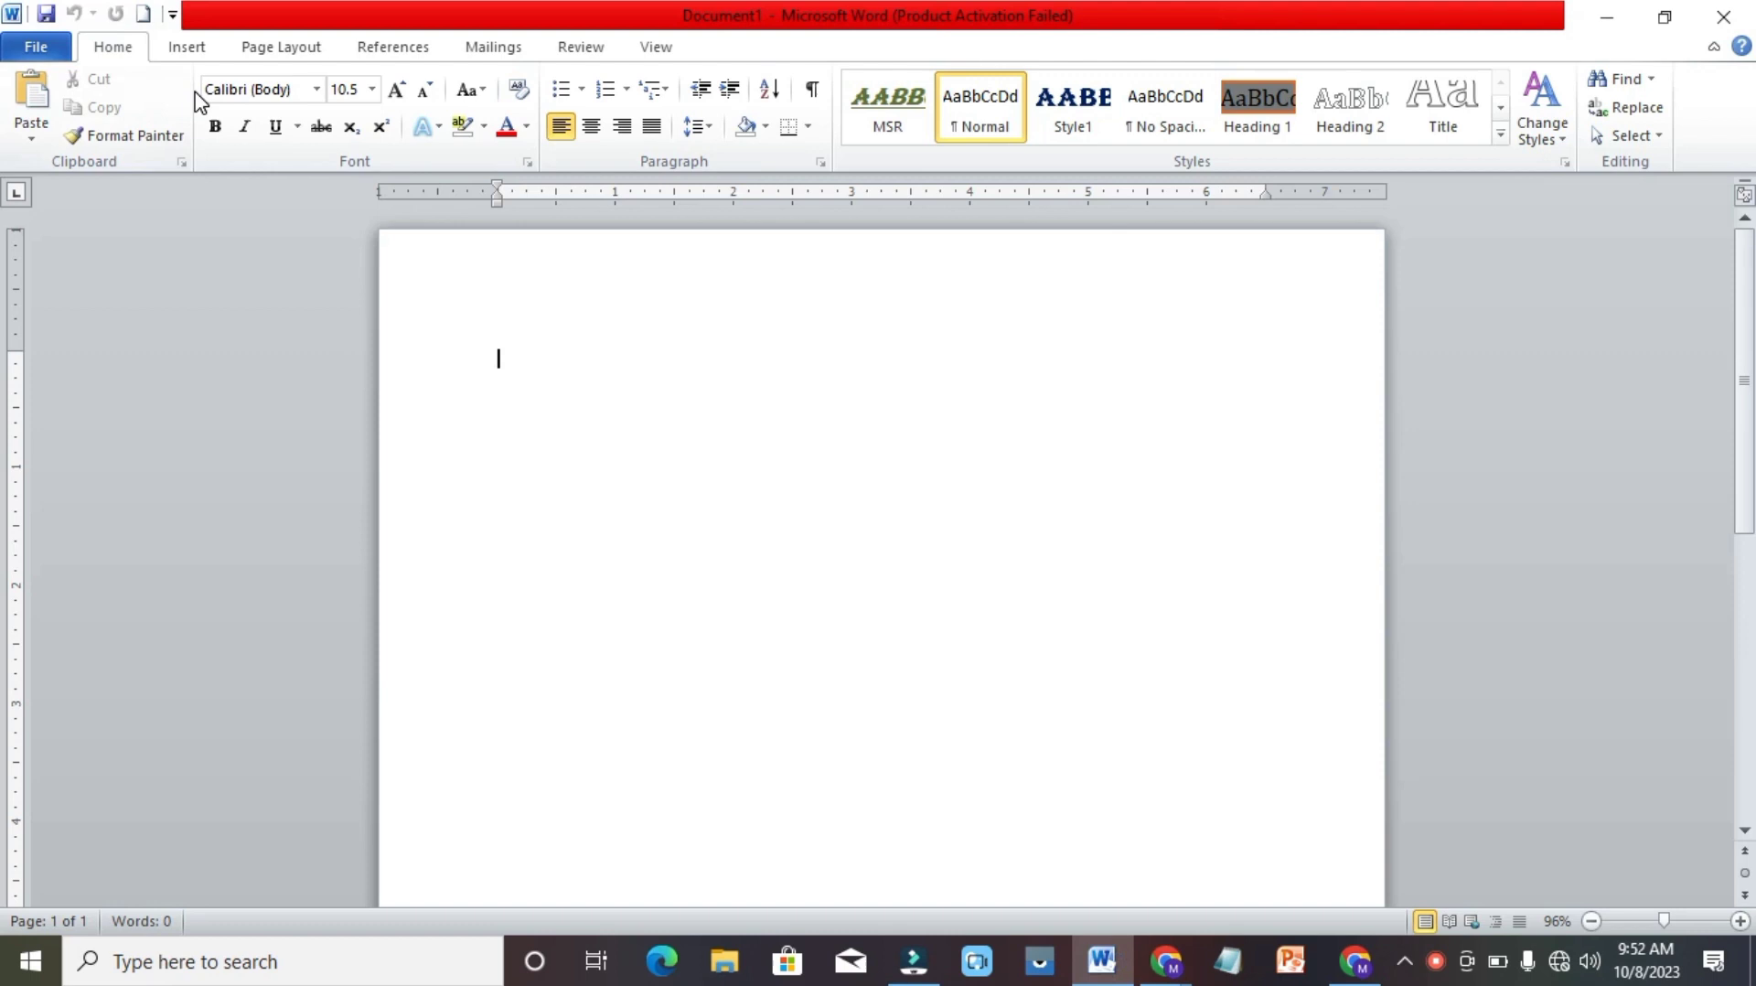
View the Bookmark and Cross-reference dialogs in the blank document, closing each without adding anything.
left_click(189, 50)
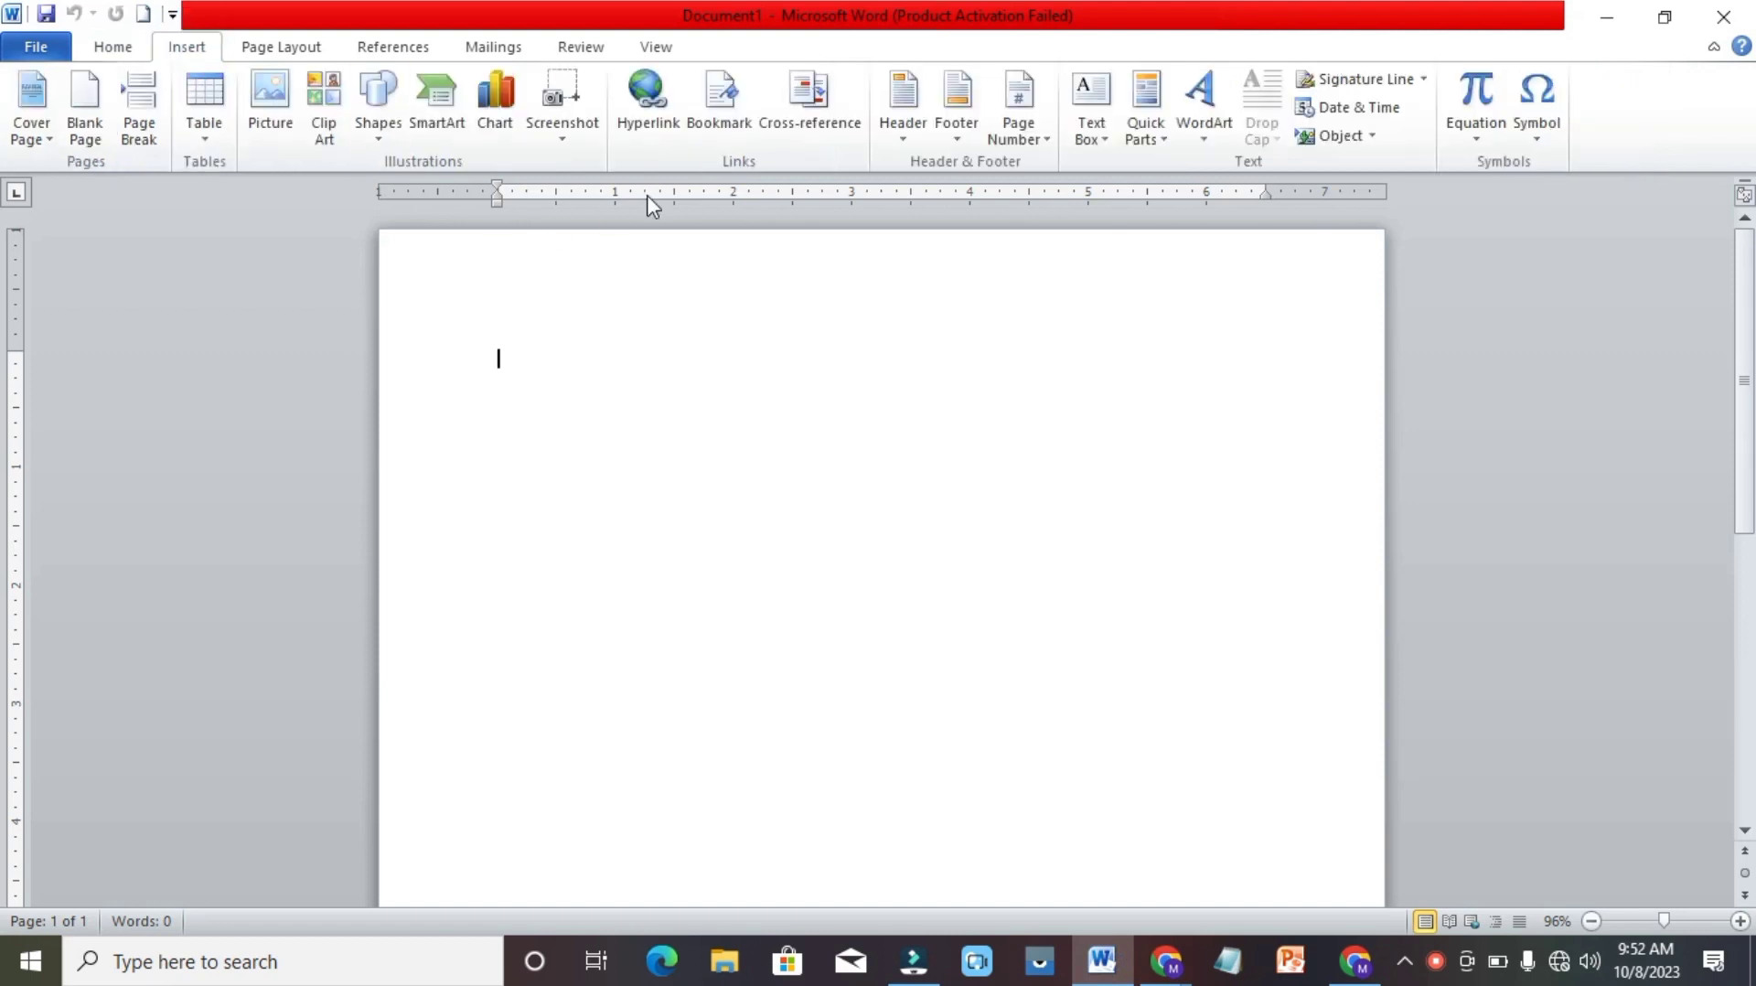
left_click(751, 125)
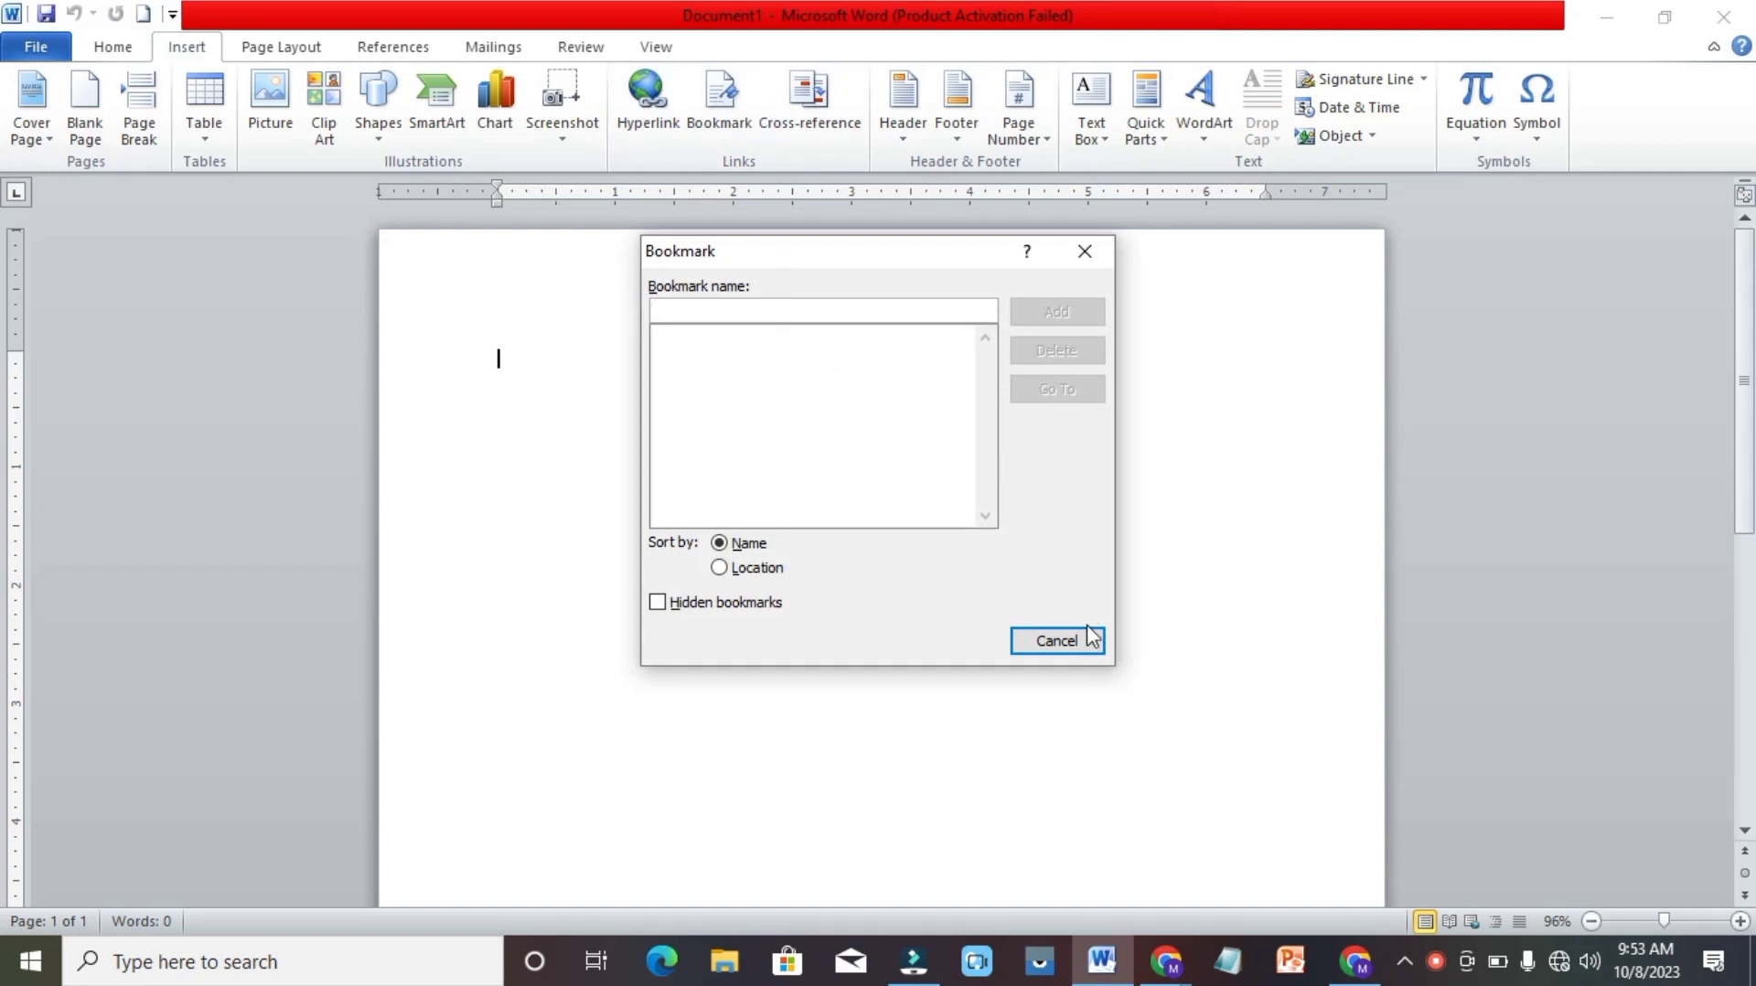
left_click(1070, 642)
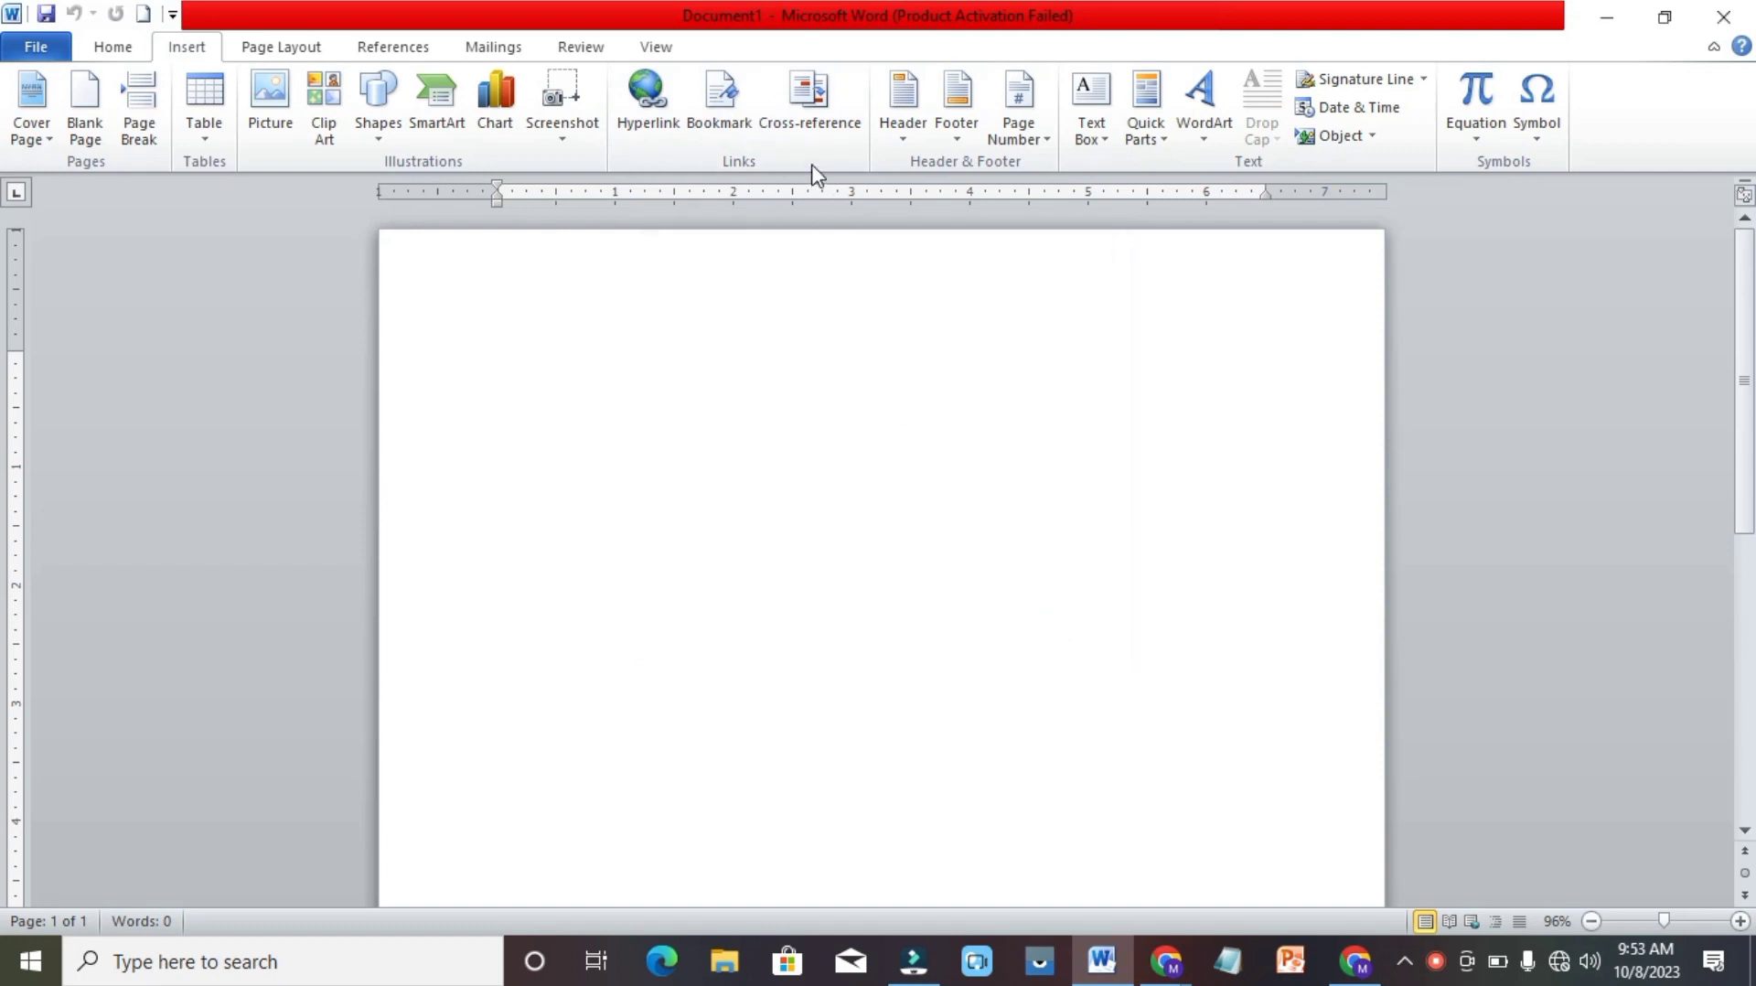
left_click(821, 106)
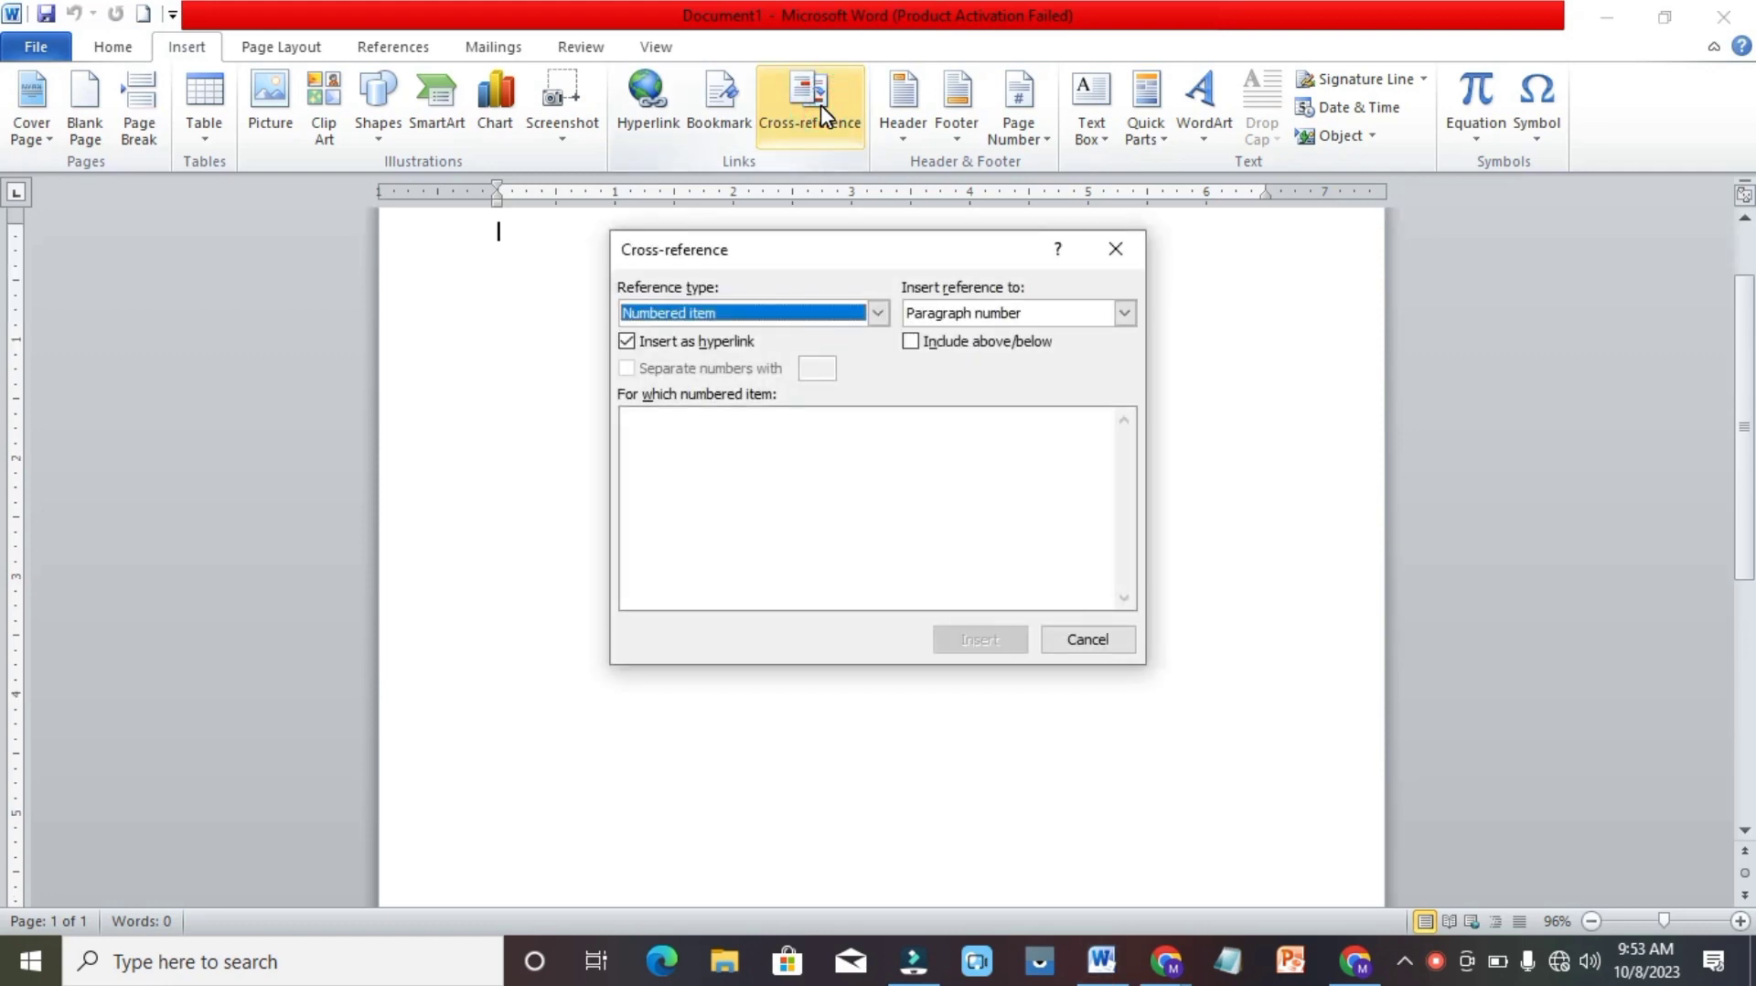
left_click(1087, 640)
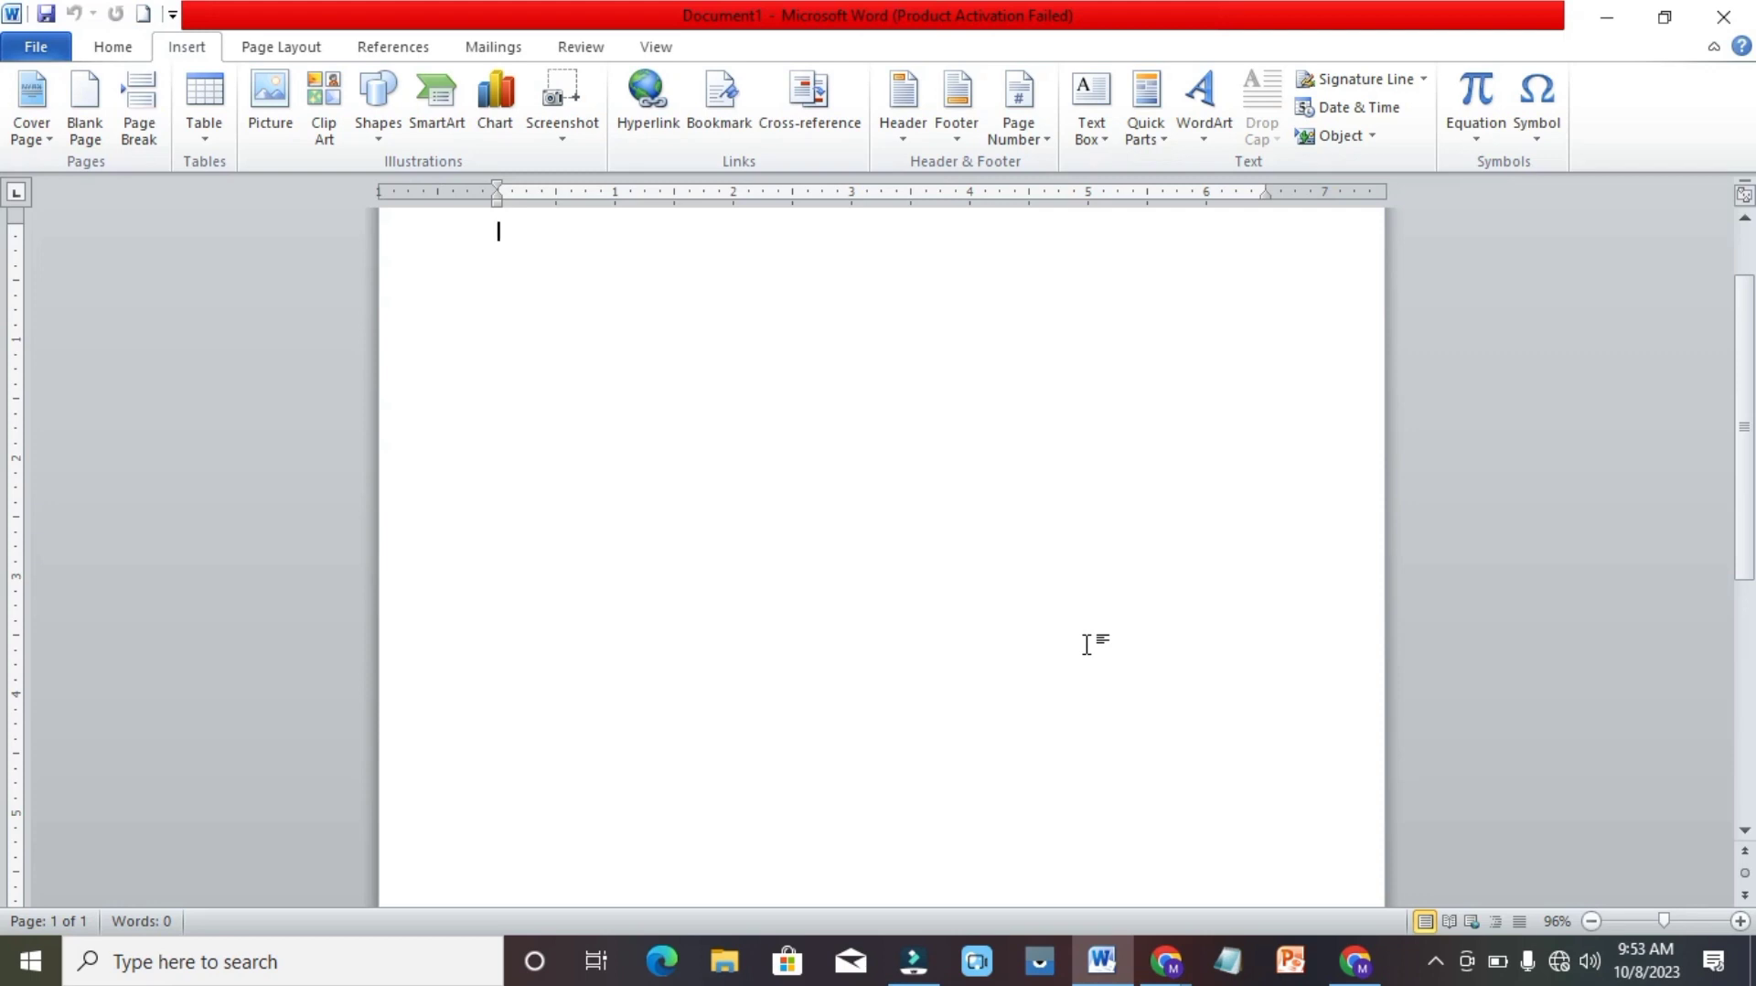
Open the recent document "2nd week of IT Project".
left_click(54, 56)
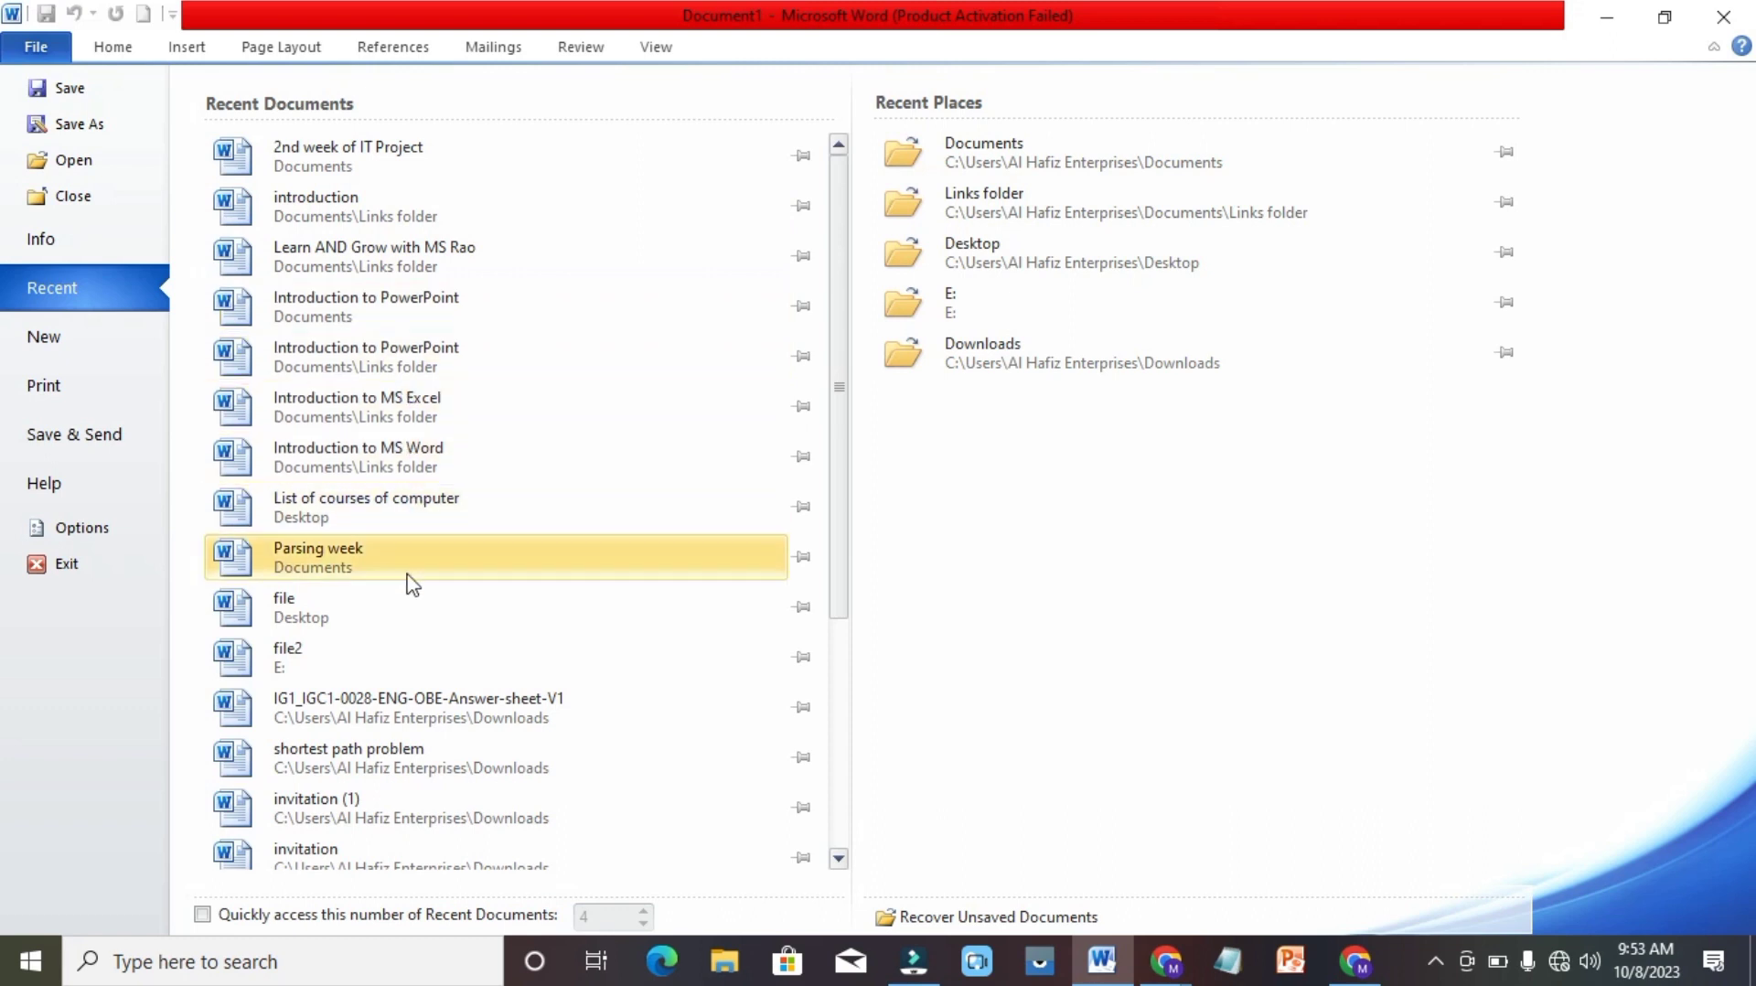
left_click(439, 153)
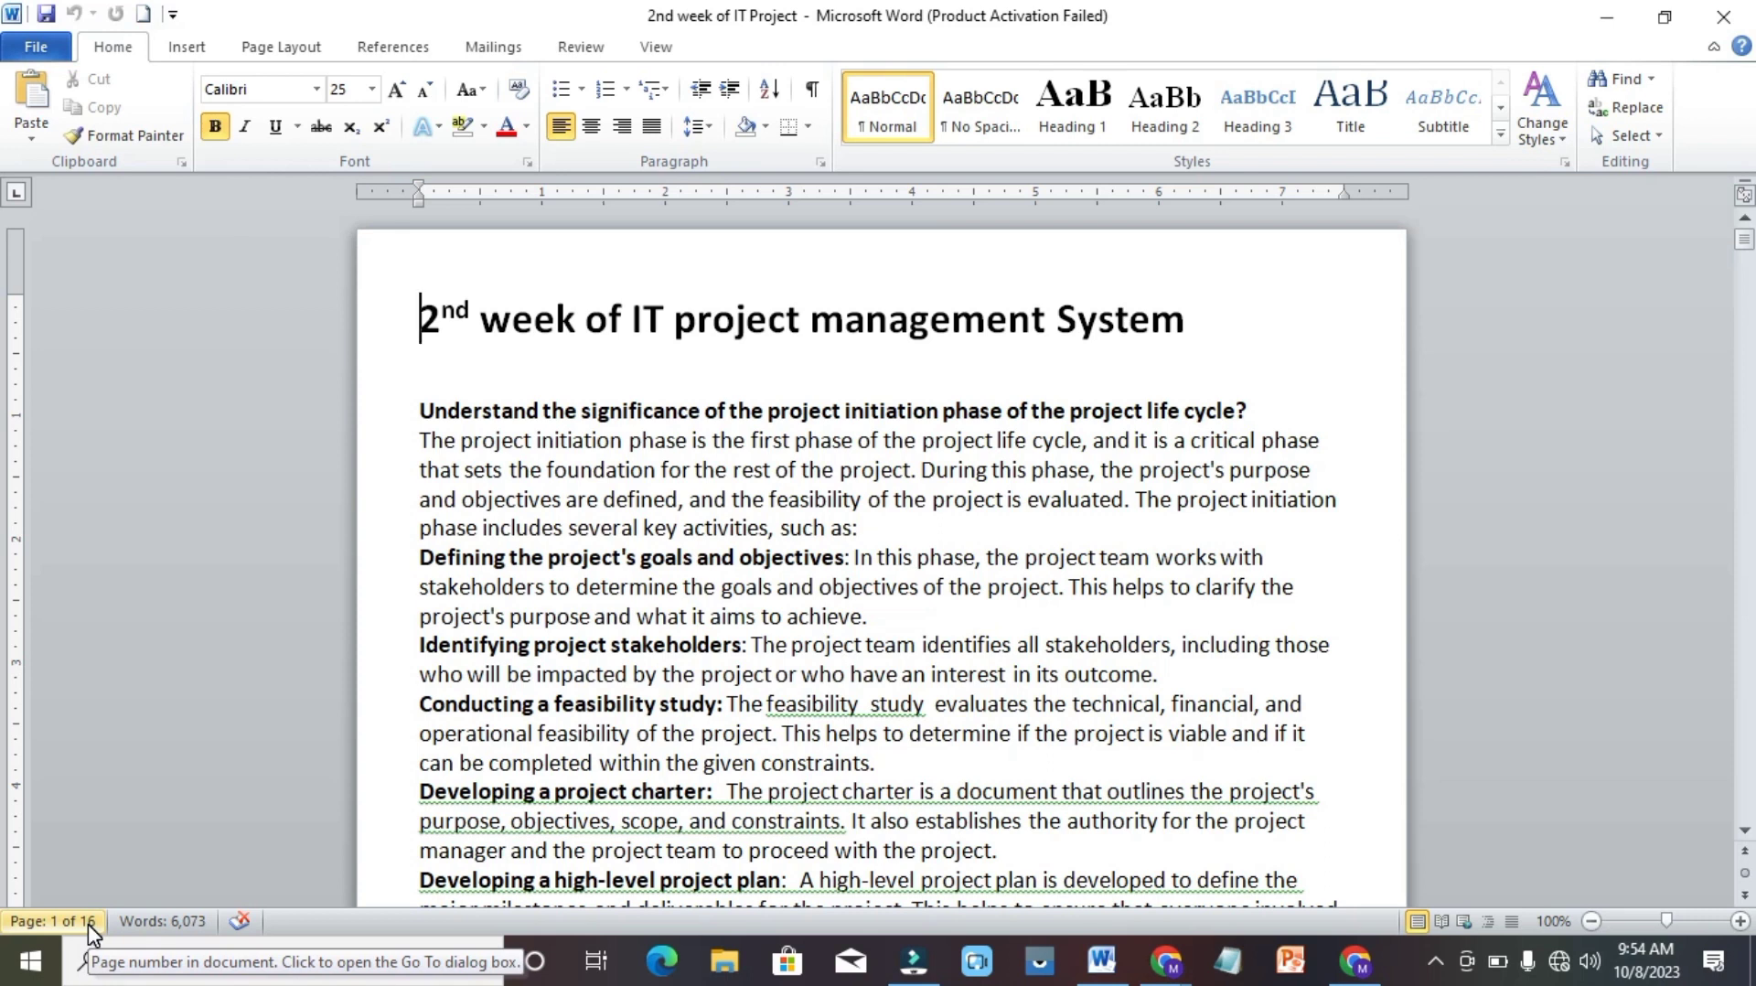
Add a bookmark named ProjectCharter to the "Project Charter" heading at the end of page 1.
left_click(203, 50)
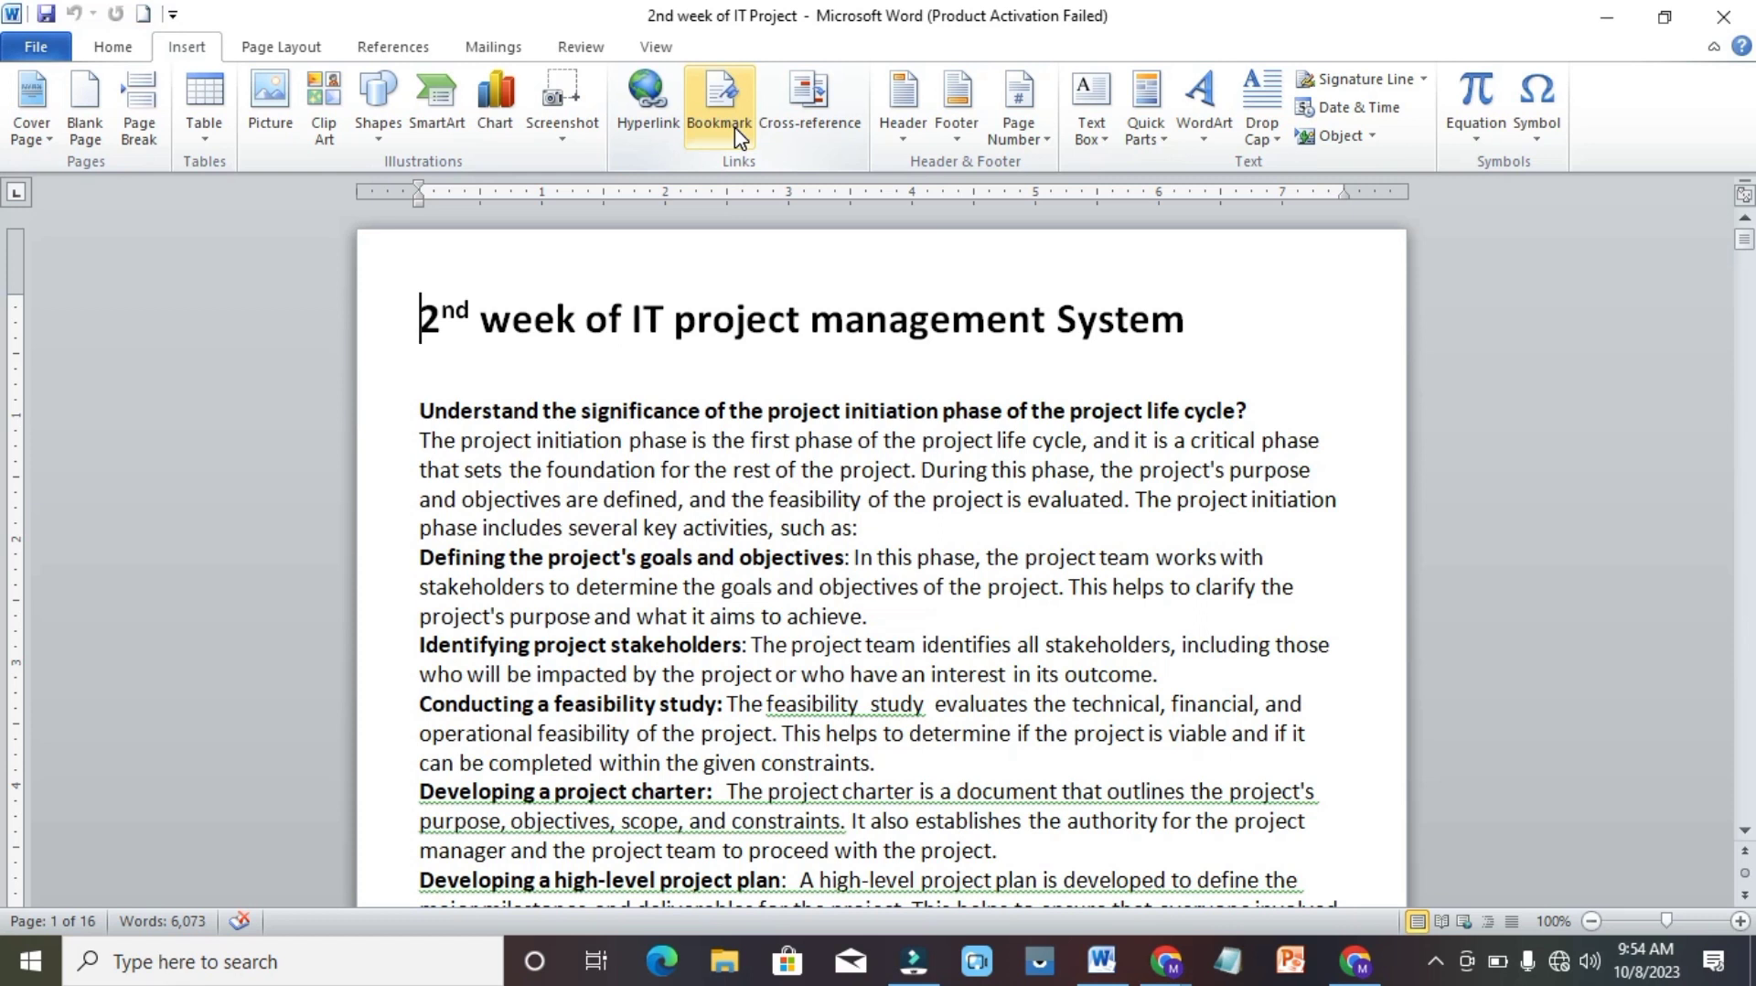
left_click(1744, 829)
left_click(1744, 830)
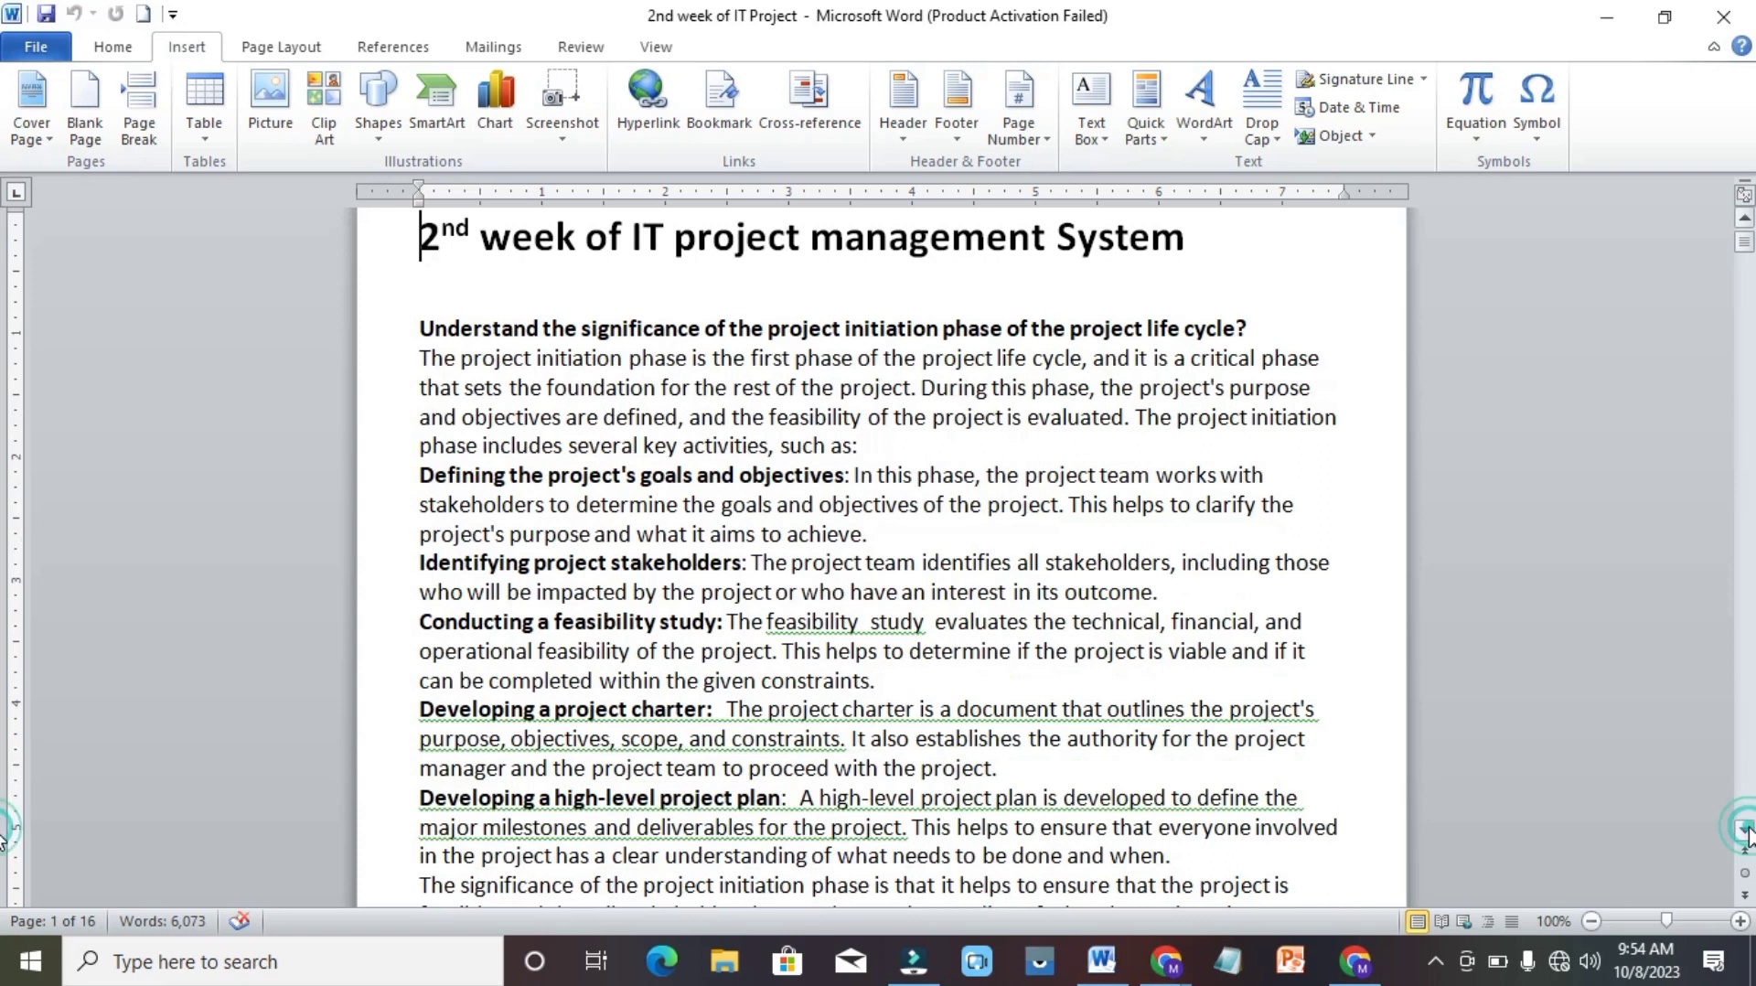
key("Down")
key("Down")
key("Down")
key("Down")
key("Down")
key("Down")
key("Down")
key("Down")
key("Down")
key("Down")
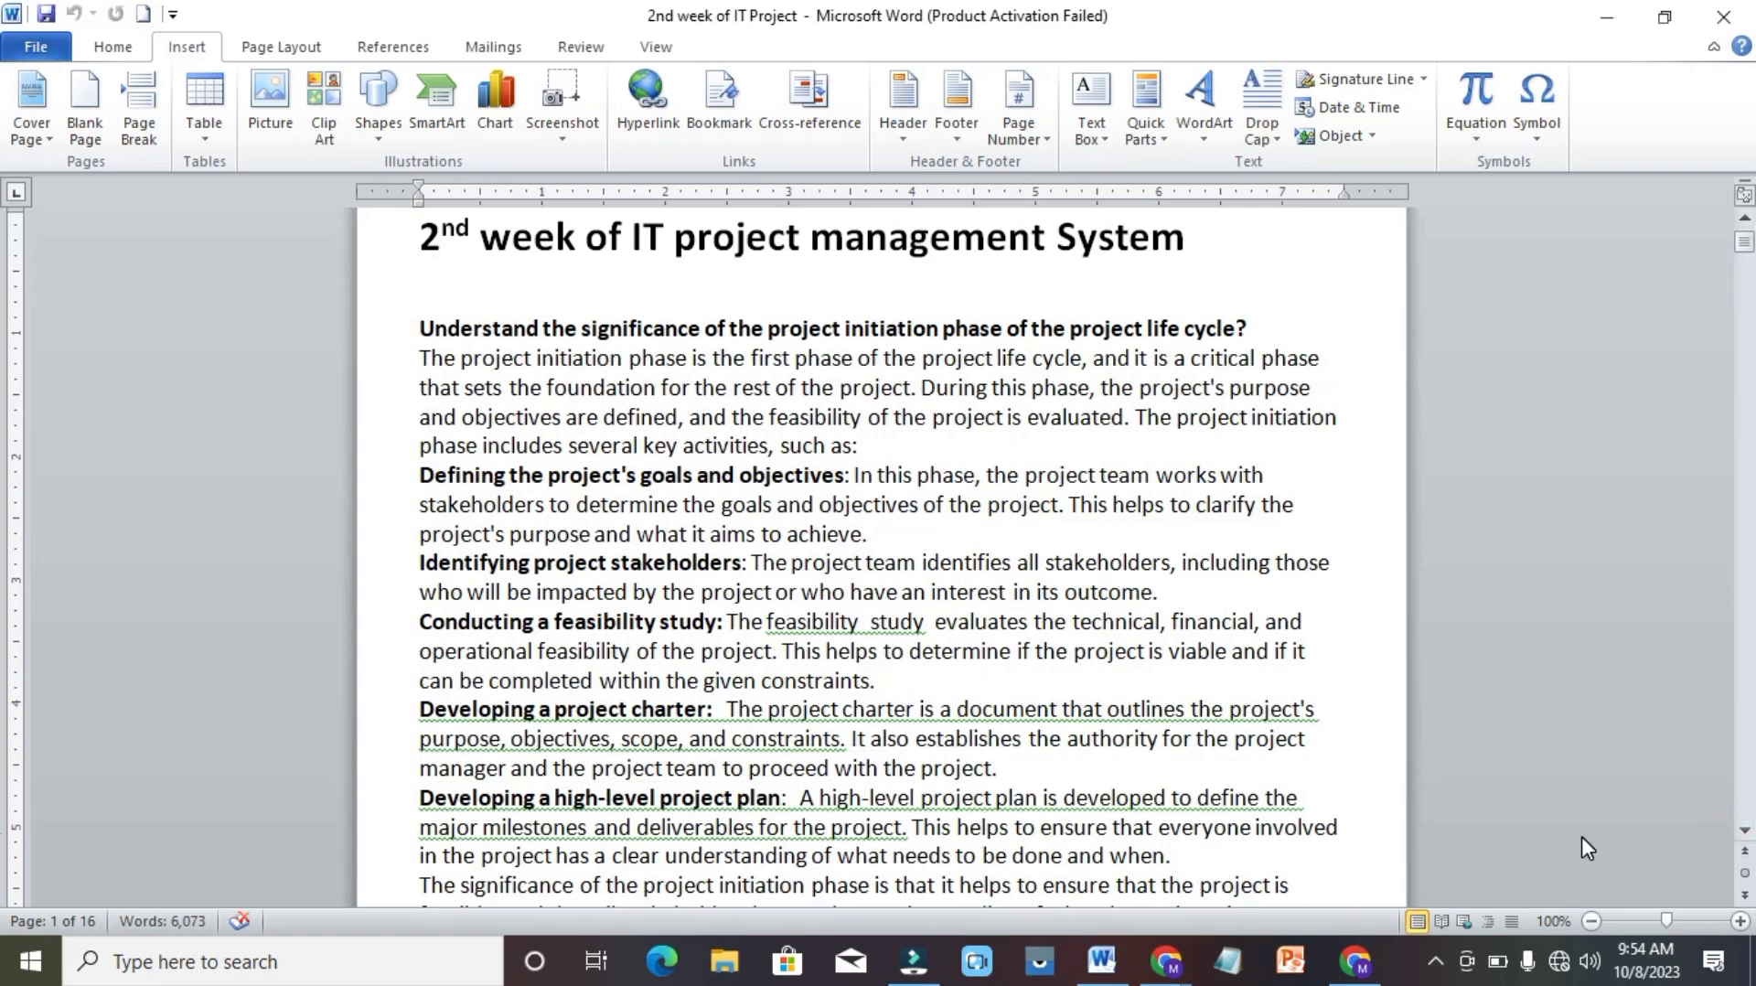
key("Down")
key("Down")
key("Down")
key("Down")
key("Down")
key("Down")
key("Down")
key("Down")
key("Down")
key("Down")
key("Down")
key("Down")
key("Down")
key("Down")
key("Down")
key("Down")
key("Down")
key("Down")
key("Down")
key("Down")
key("Down")
key("Down")
key("Up")
key("Up")
key("Up")
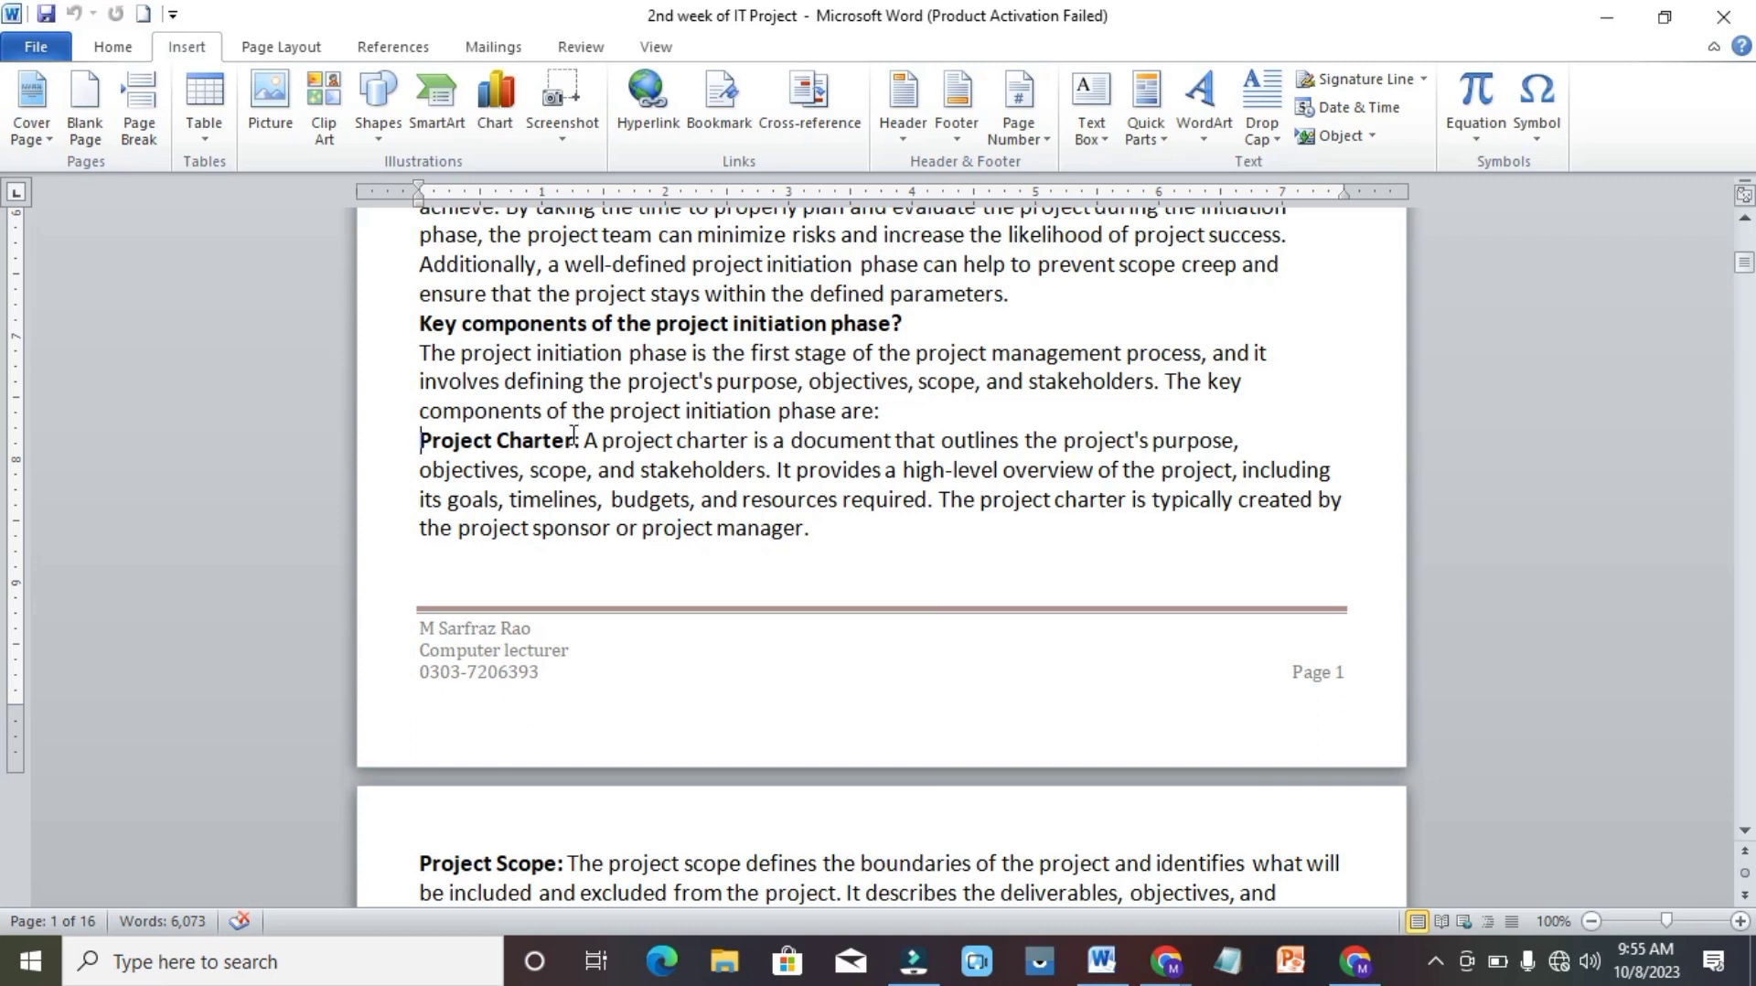
left_click_drag(572, 440, 460, 442)
key("ctrl+c")
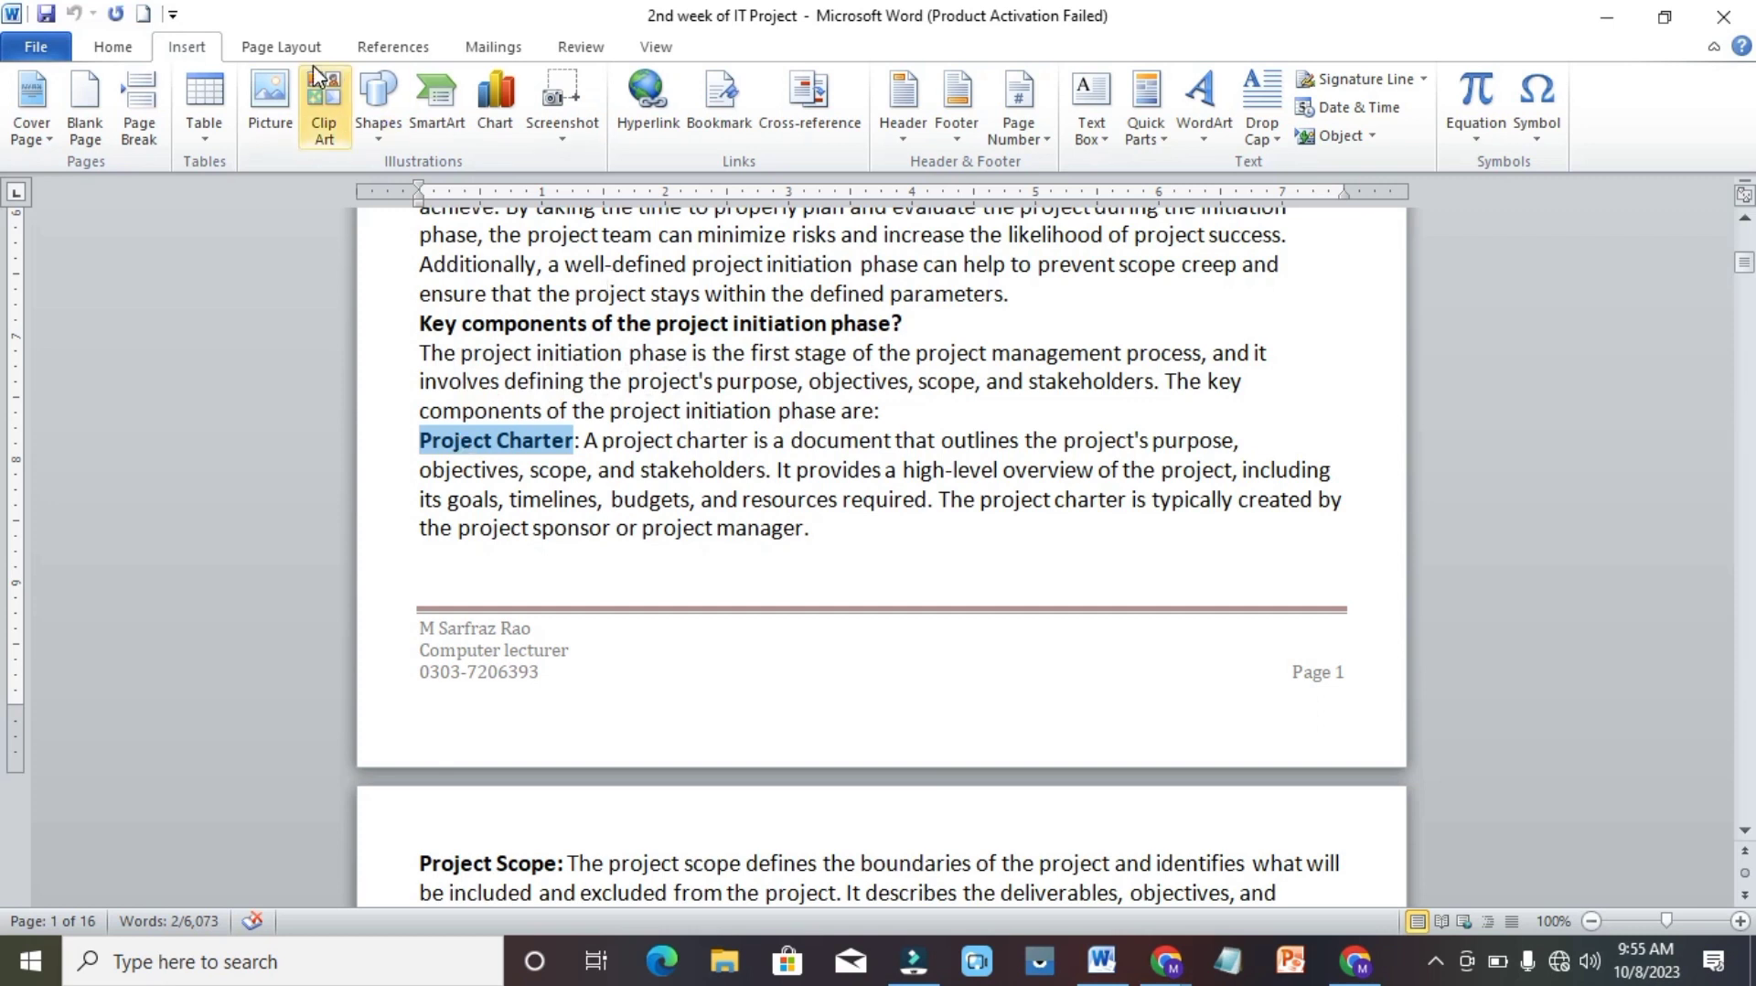
left_click(713, 115)
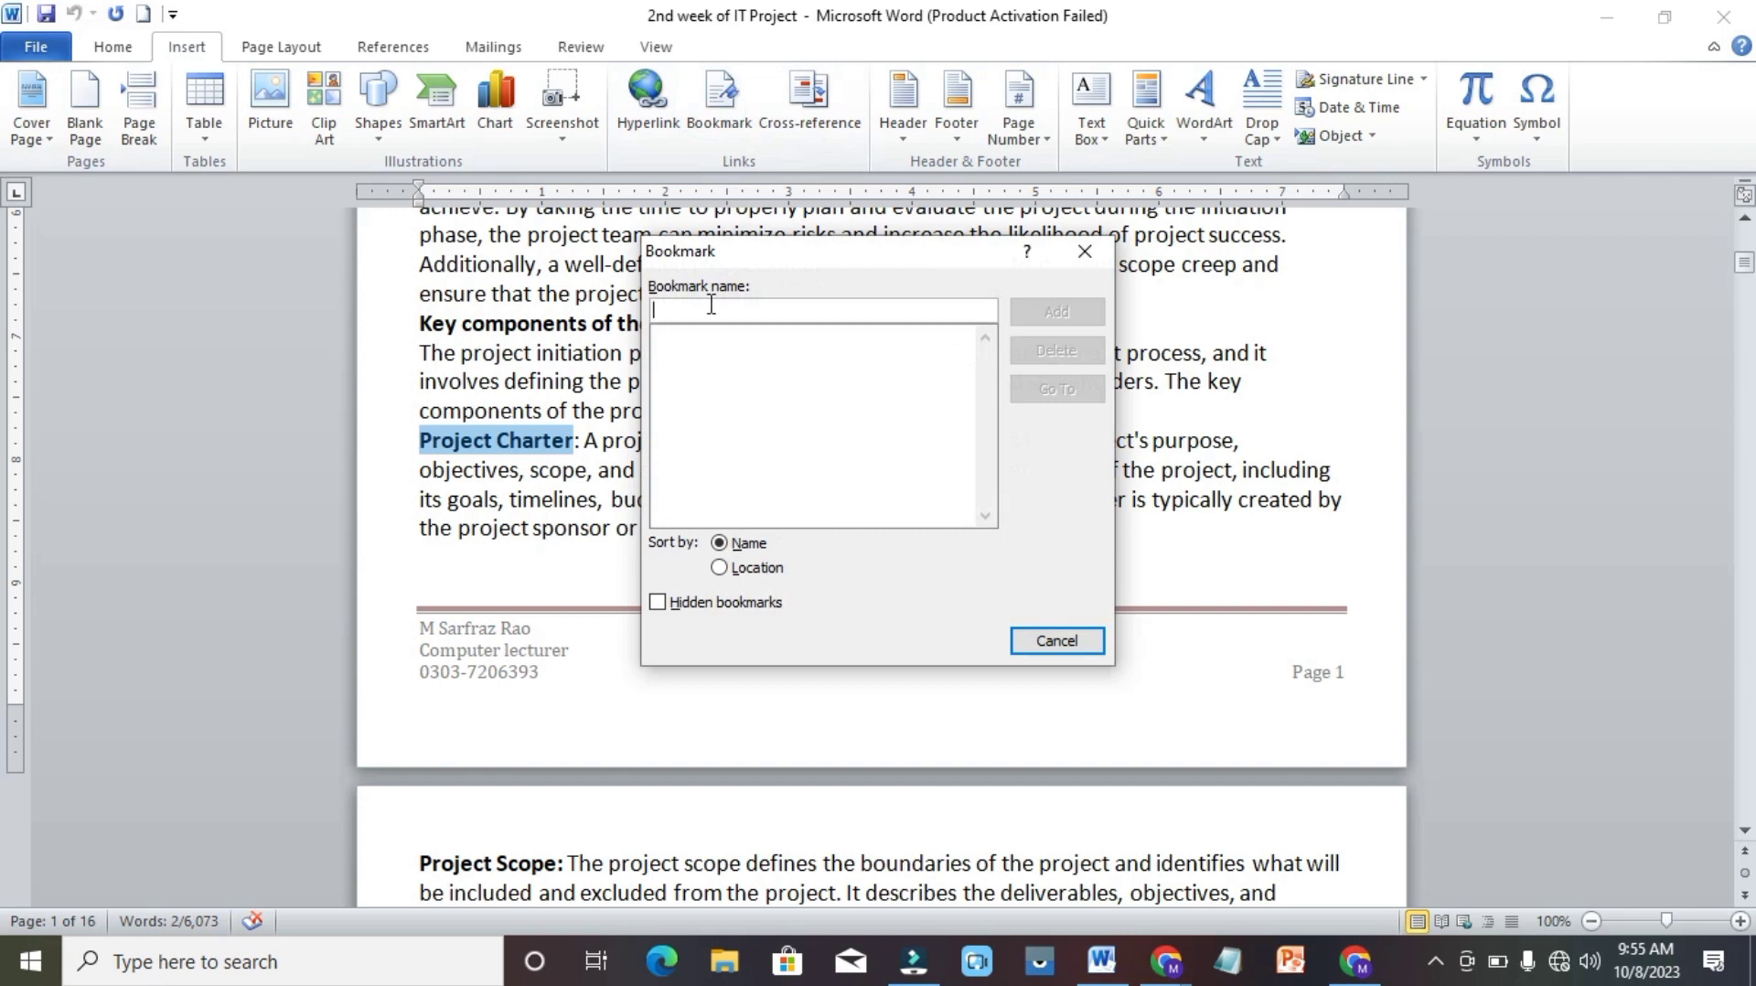
key("ctrl+v")
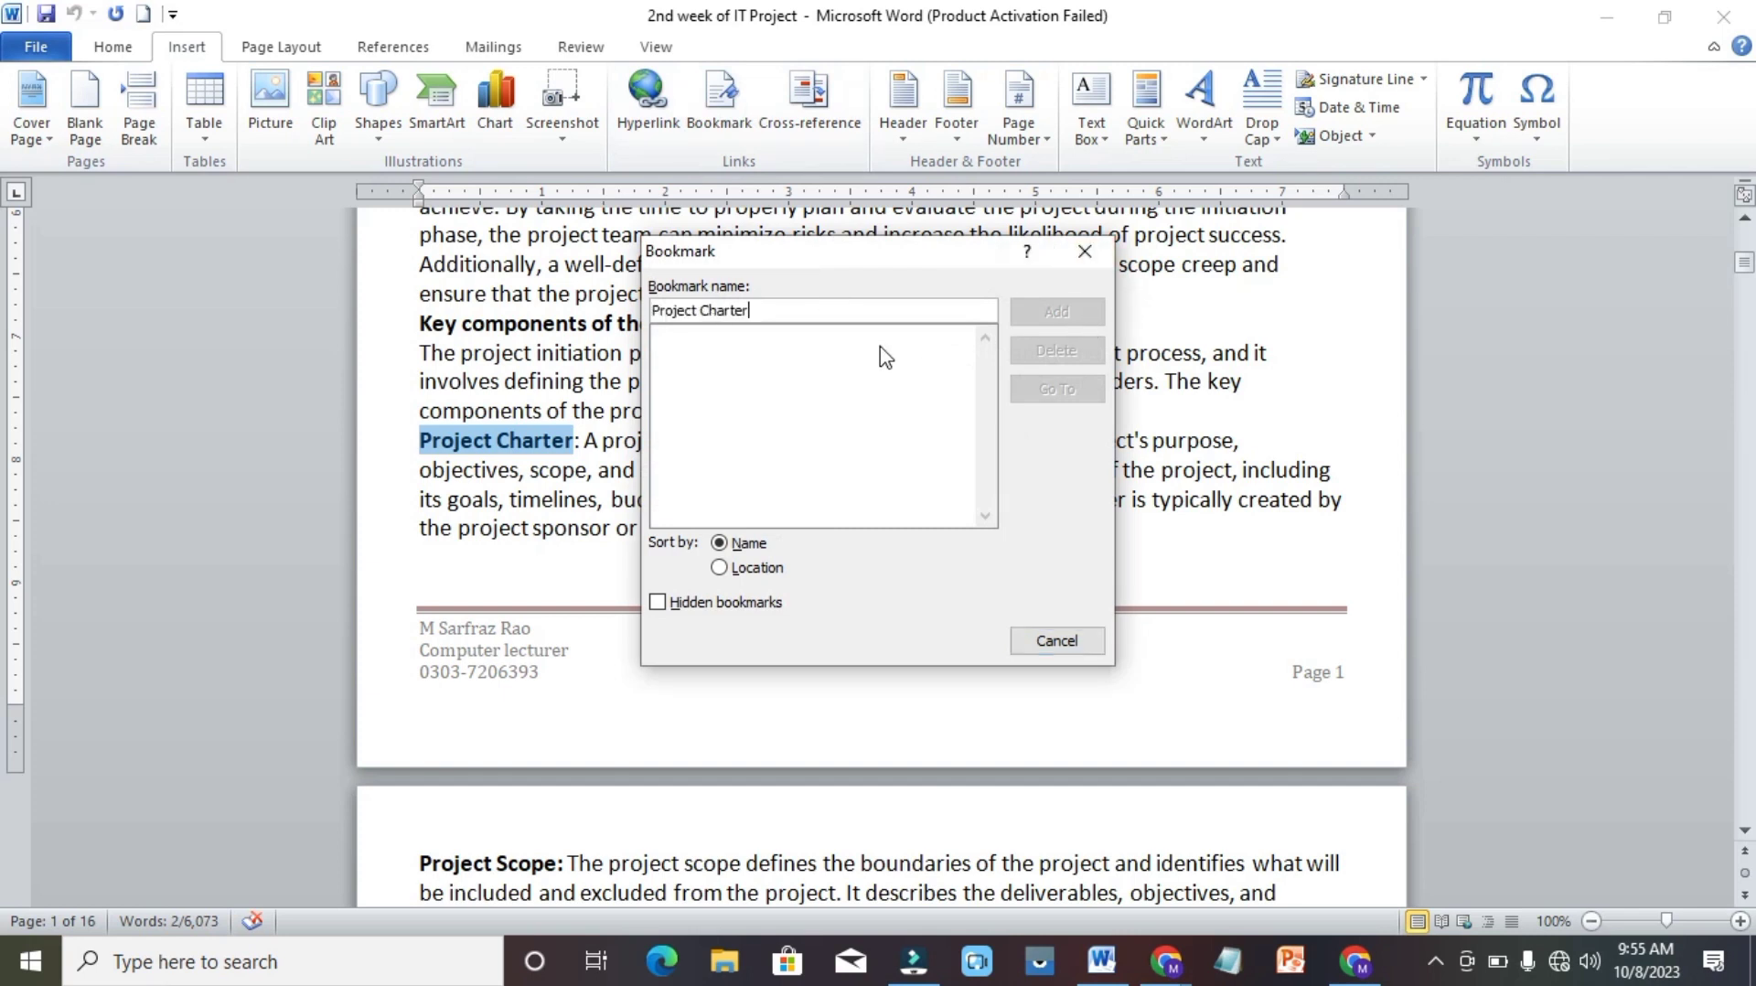
left_click(700, 313)
key("BackSpace")
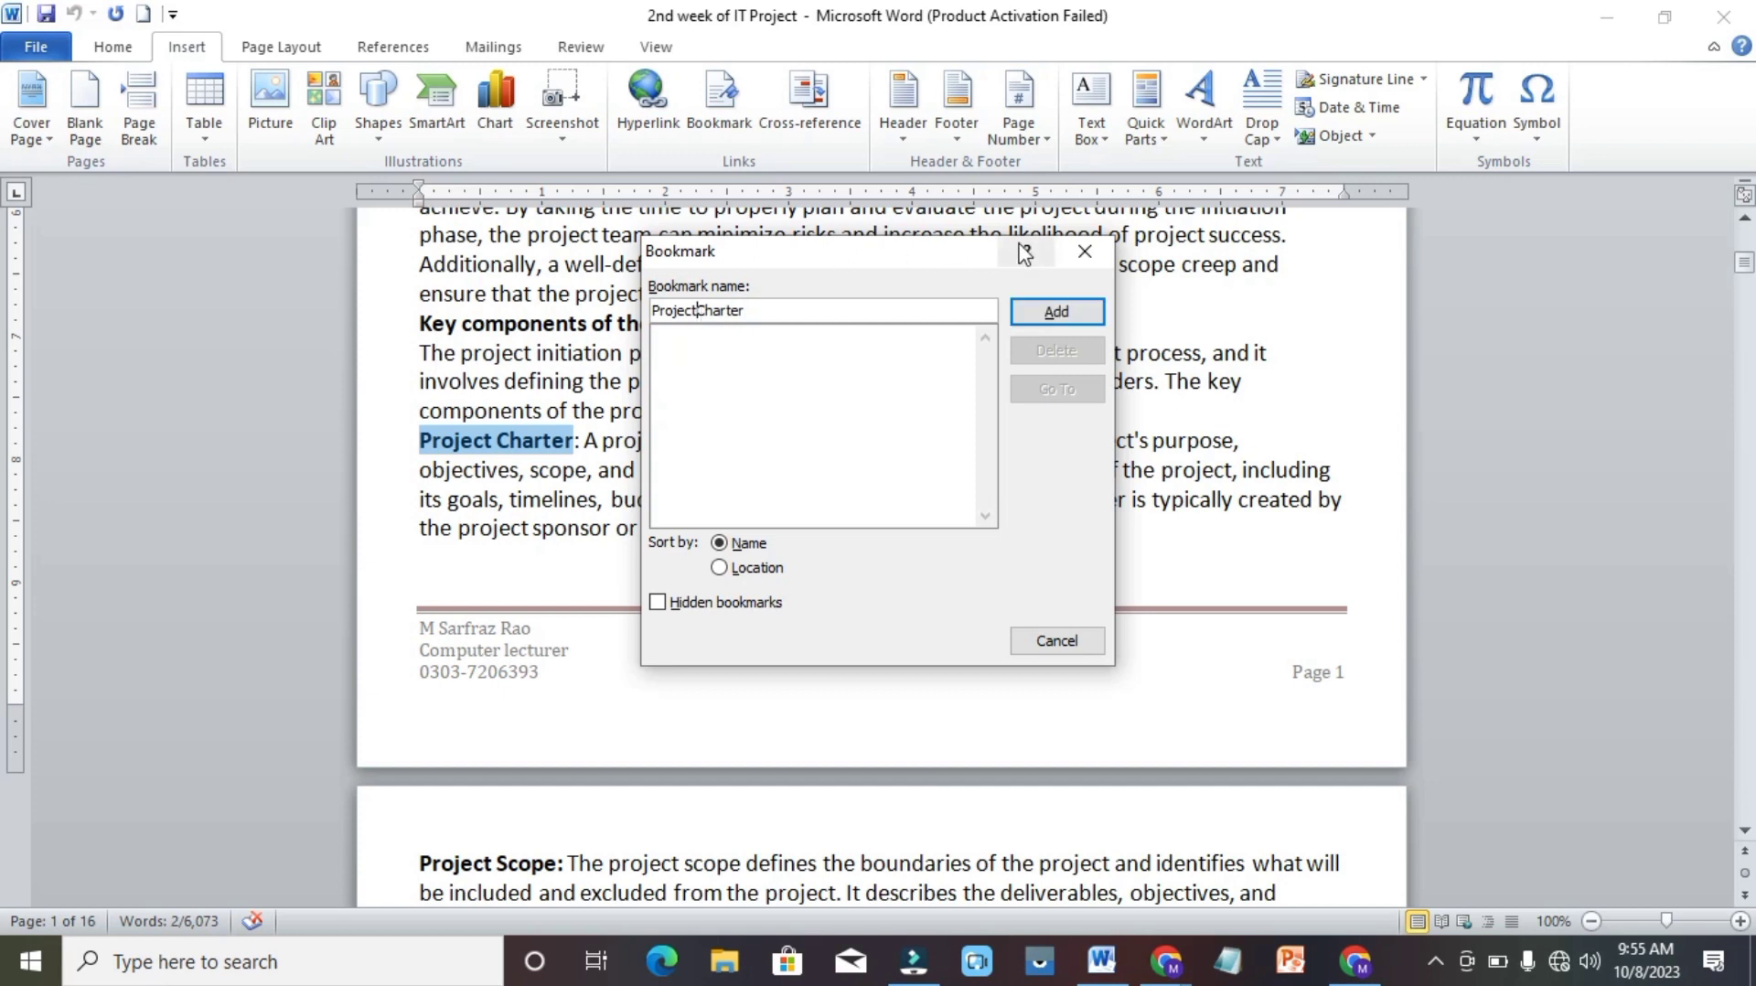
left_click(1058, 313)
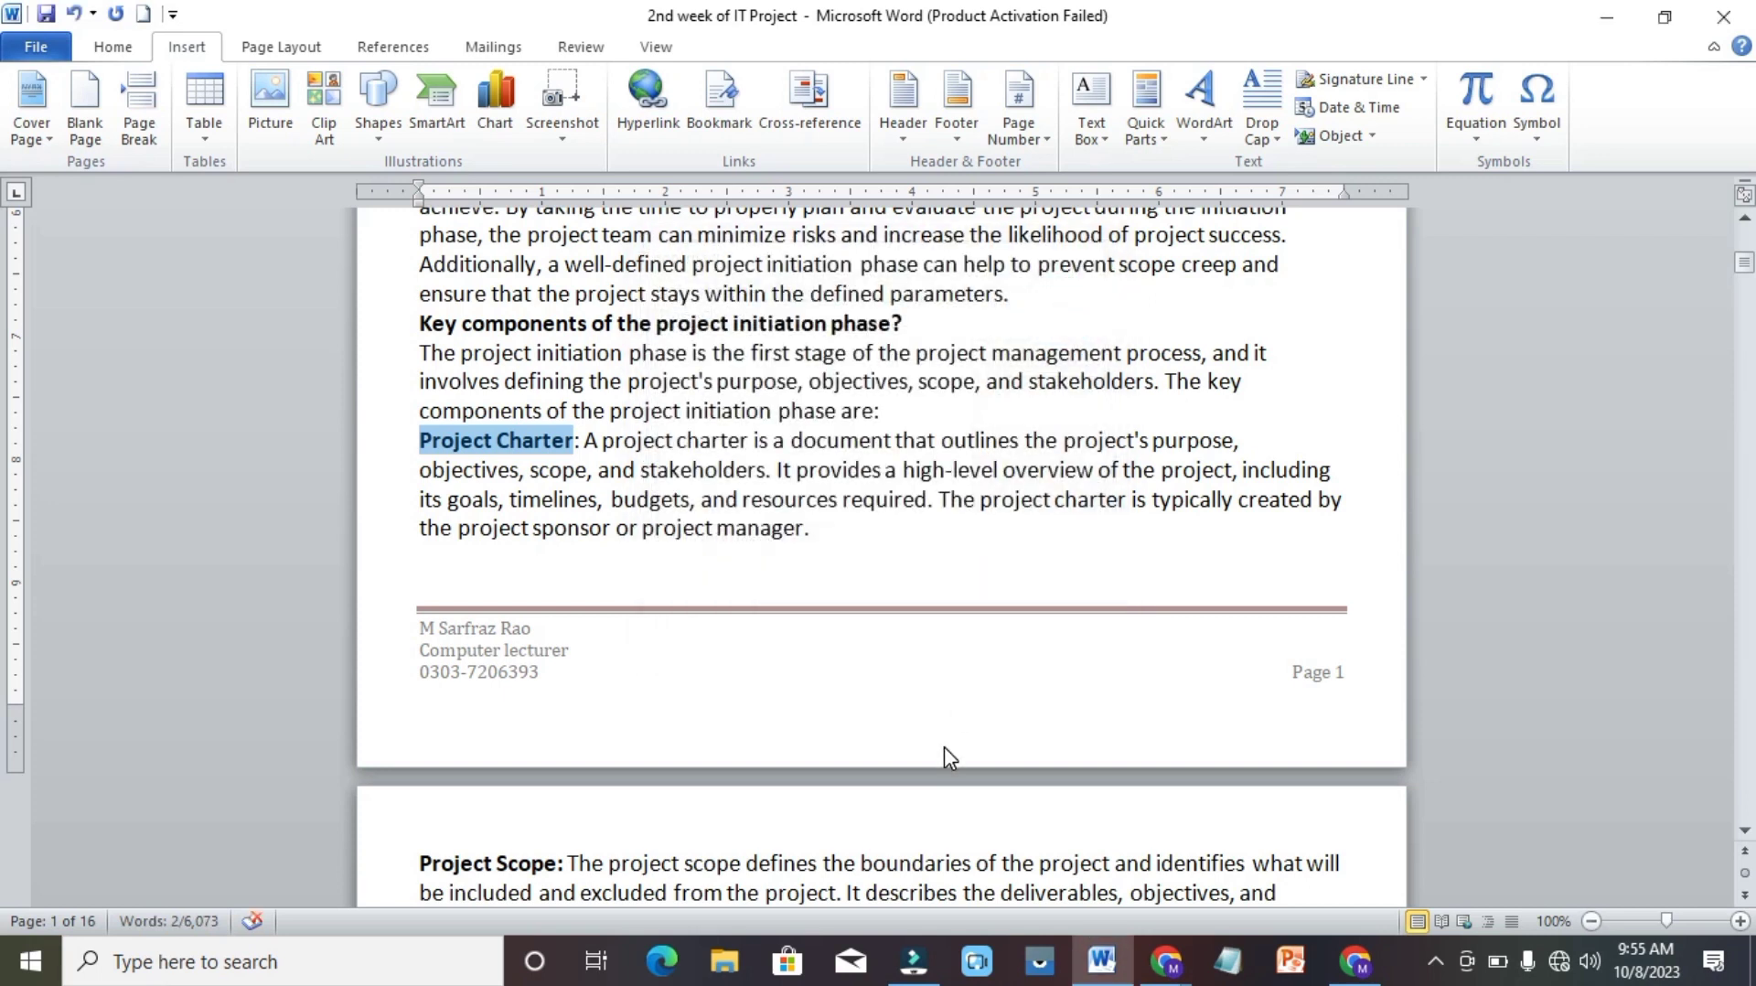
Add a bookmark named Riskmanagement to the "Risk management" heading on page 3.
key("Down")
key("Down")
key("Down")
key("Down")
key("Down")
key("Down")
key("Down")
key("Down")
key("Down")
key("Down")
key("Down")
key("Down")
key("Down")
key("Down")
key("Down")
key("Down")
key("Down")
key("Down")
key("Down")
key("Down")
key("Down")
key("Down")
key("Down")
key("Down")
key("Down")
key("Down")
key("Down")
key("Down")
key("Down")
key("Down")
key("Down")
key("Down")
key("Down")
key("Down")
key("Down")
key("Down")
key("Down")
key("Down")
key("Up")
key("Up")
key("Up")
key("Up")
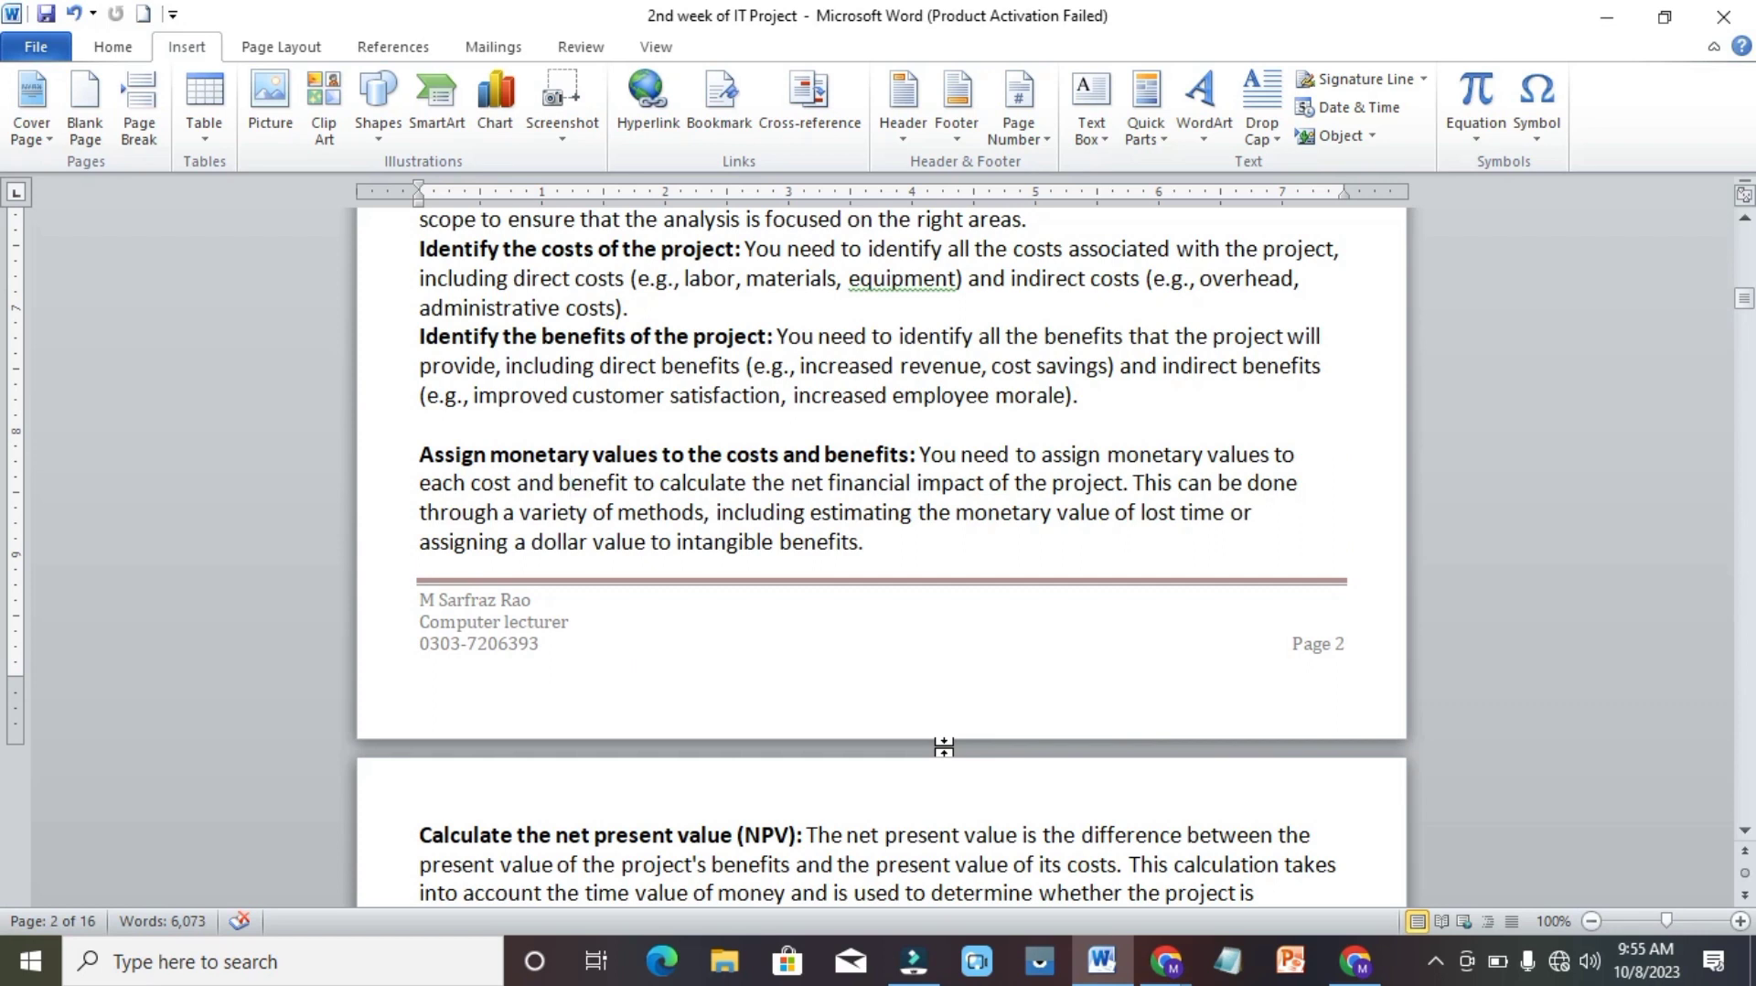
key("Down")
key("Down")
key("Down")
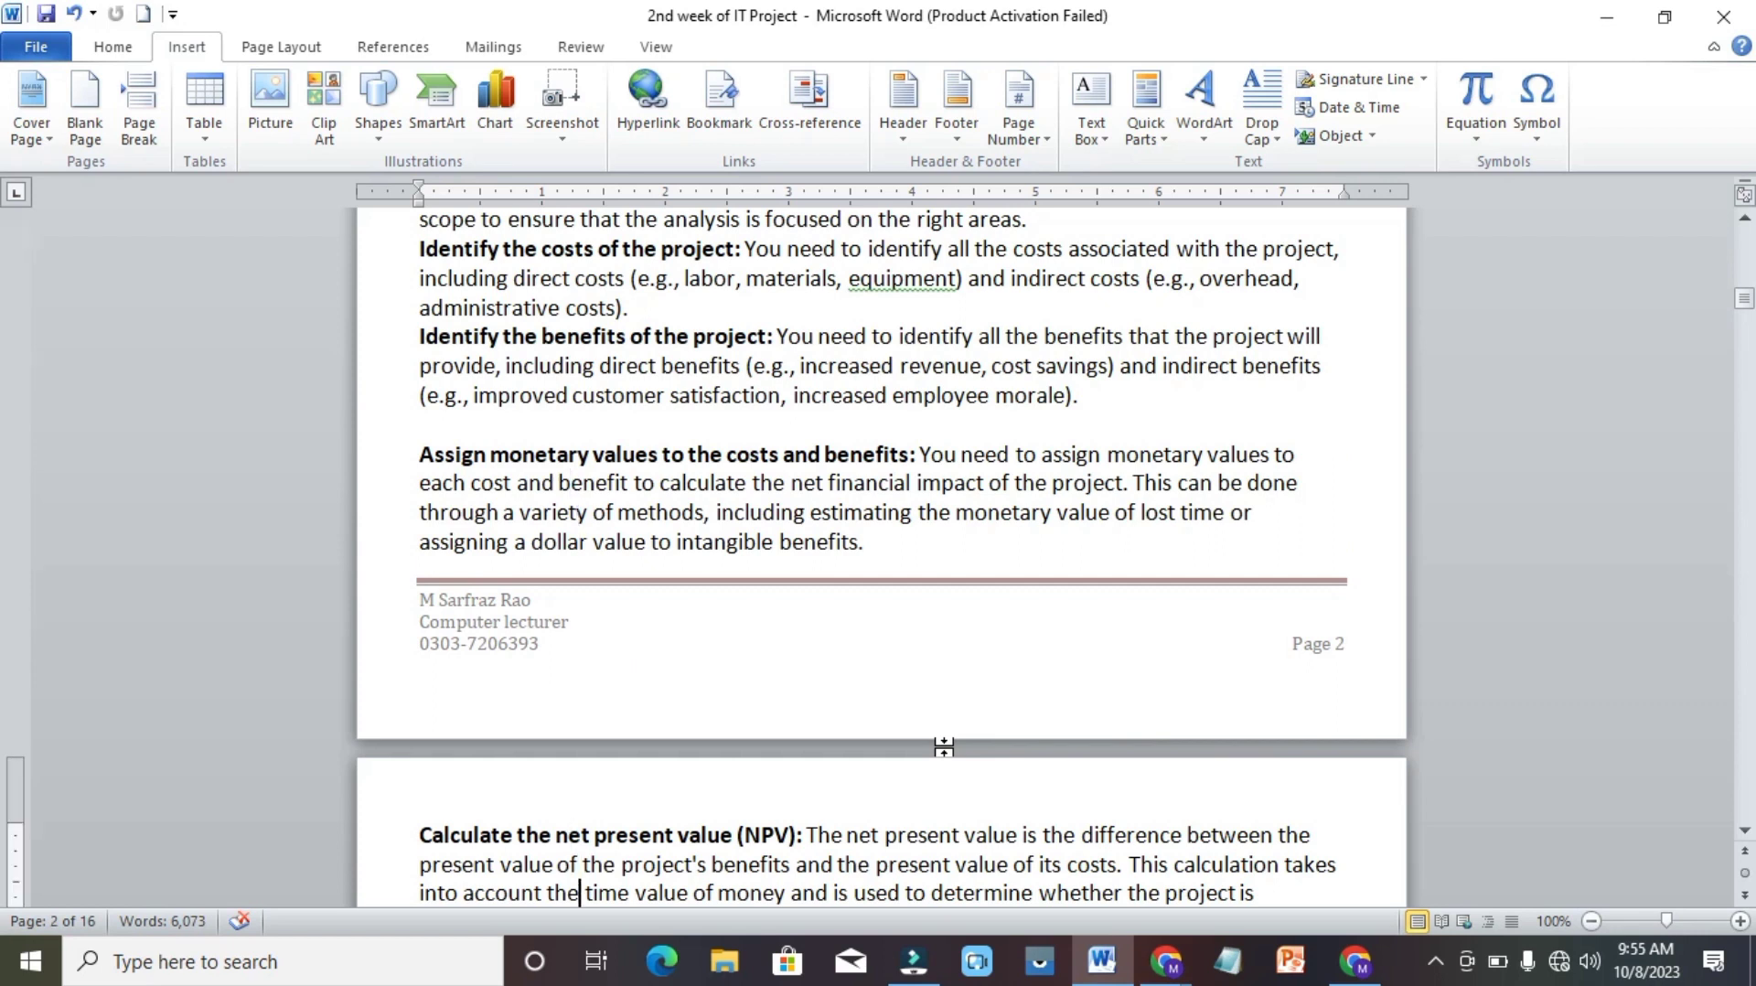
key("Down")
key("Down")
key("Down")
key("Down")
key("Down")
key("Down")
key("Down")
key("Down")
key("Down")
key("Down")
key("Down")
key("Down")
key("Down")
key("Down")
key("Down")
key("Down")
key("Down")
key("Down")
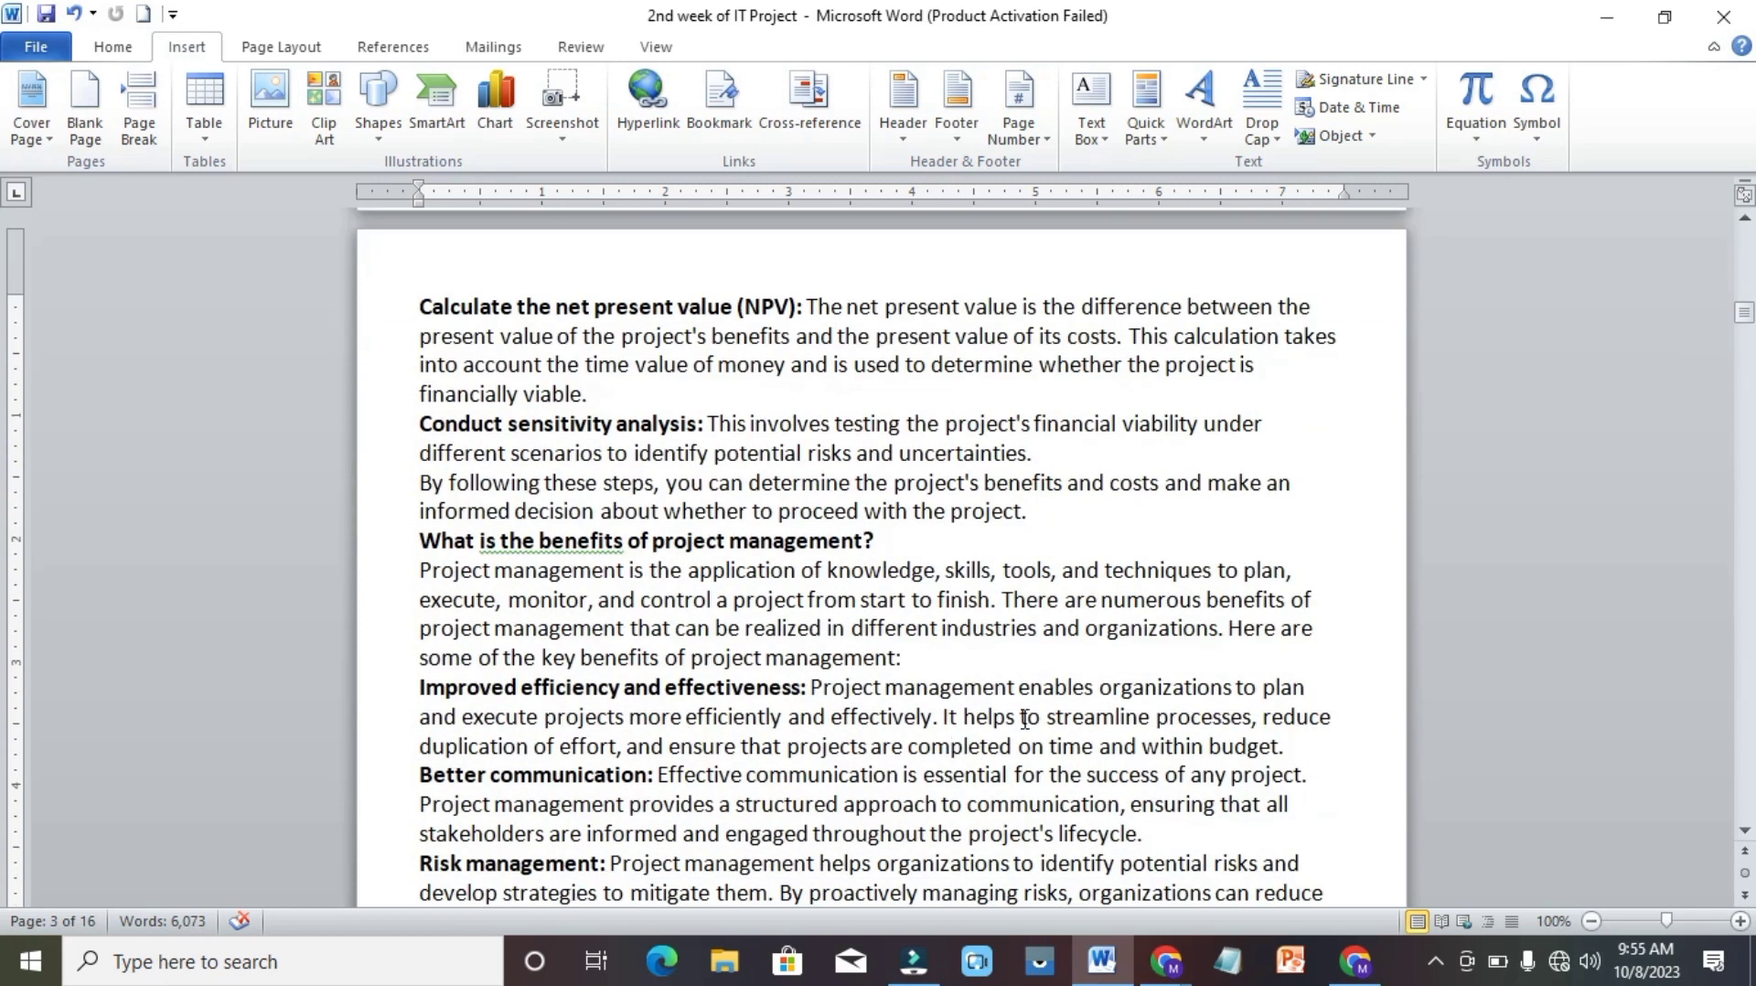
left_click(601, 862)
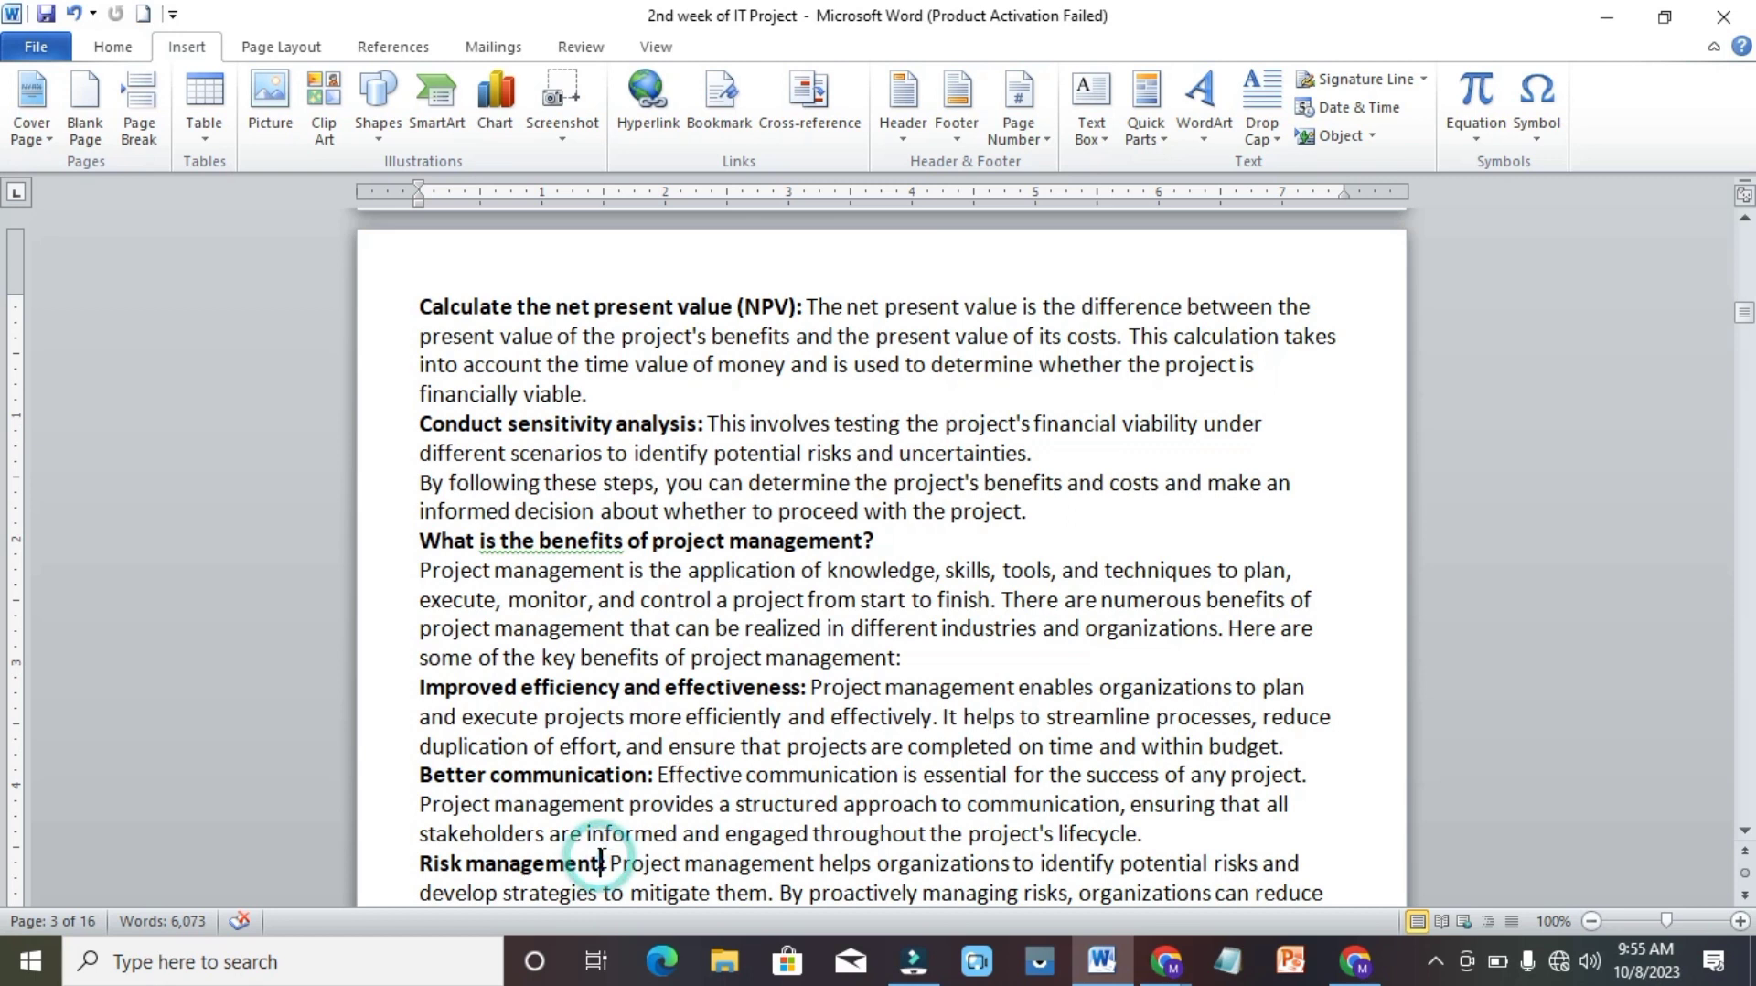
left_click_drag(601, 862, 432, 883)
key("ctrl+c")
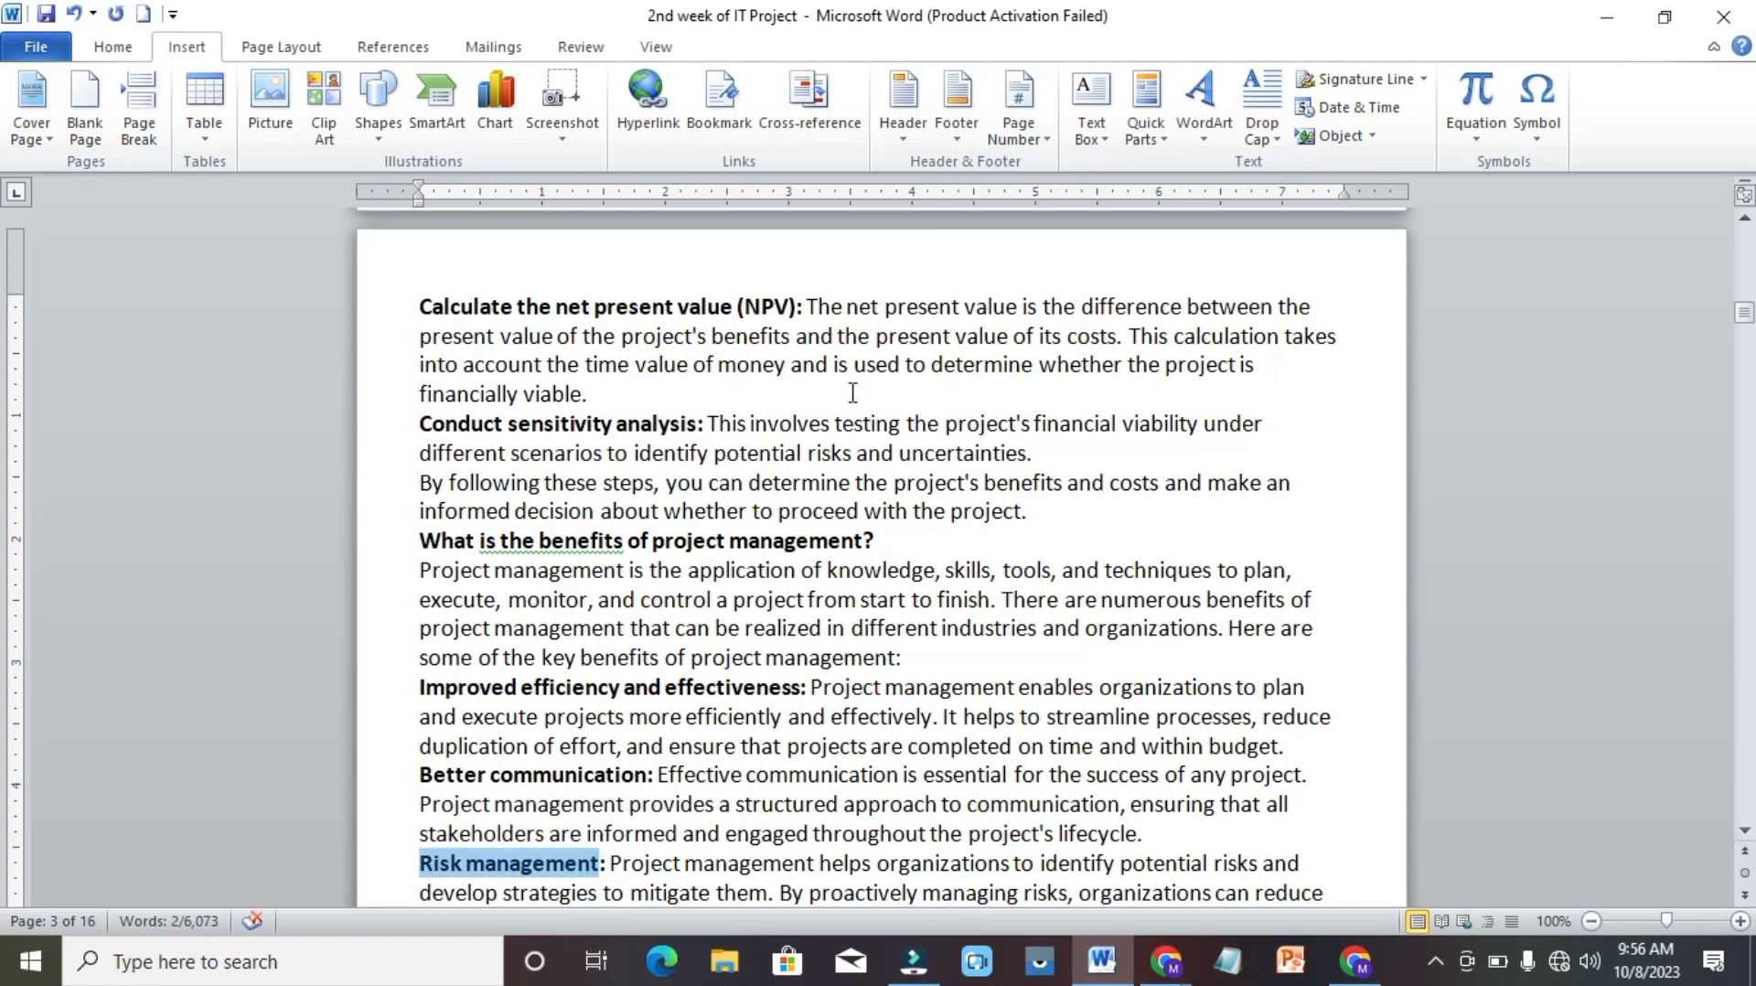
left_click(718, 115)
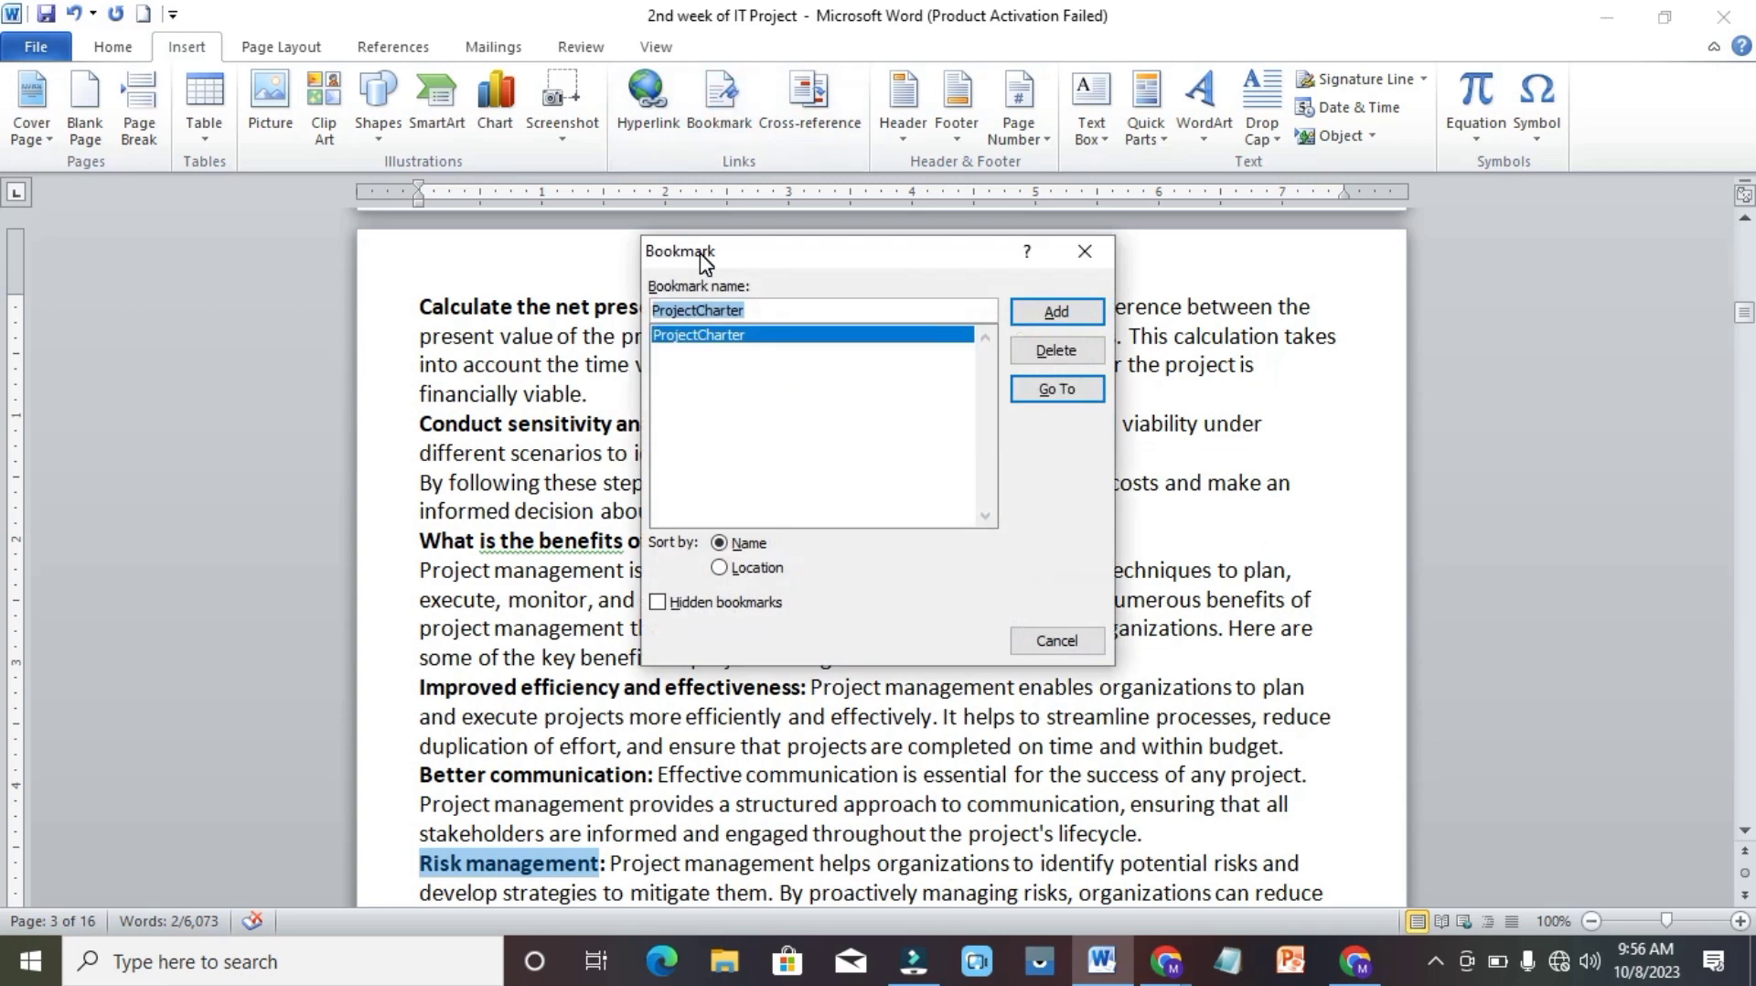
key("ctrl+v")
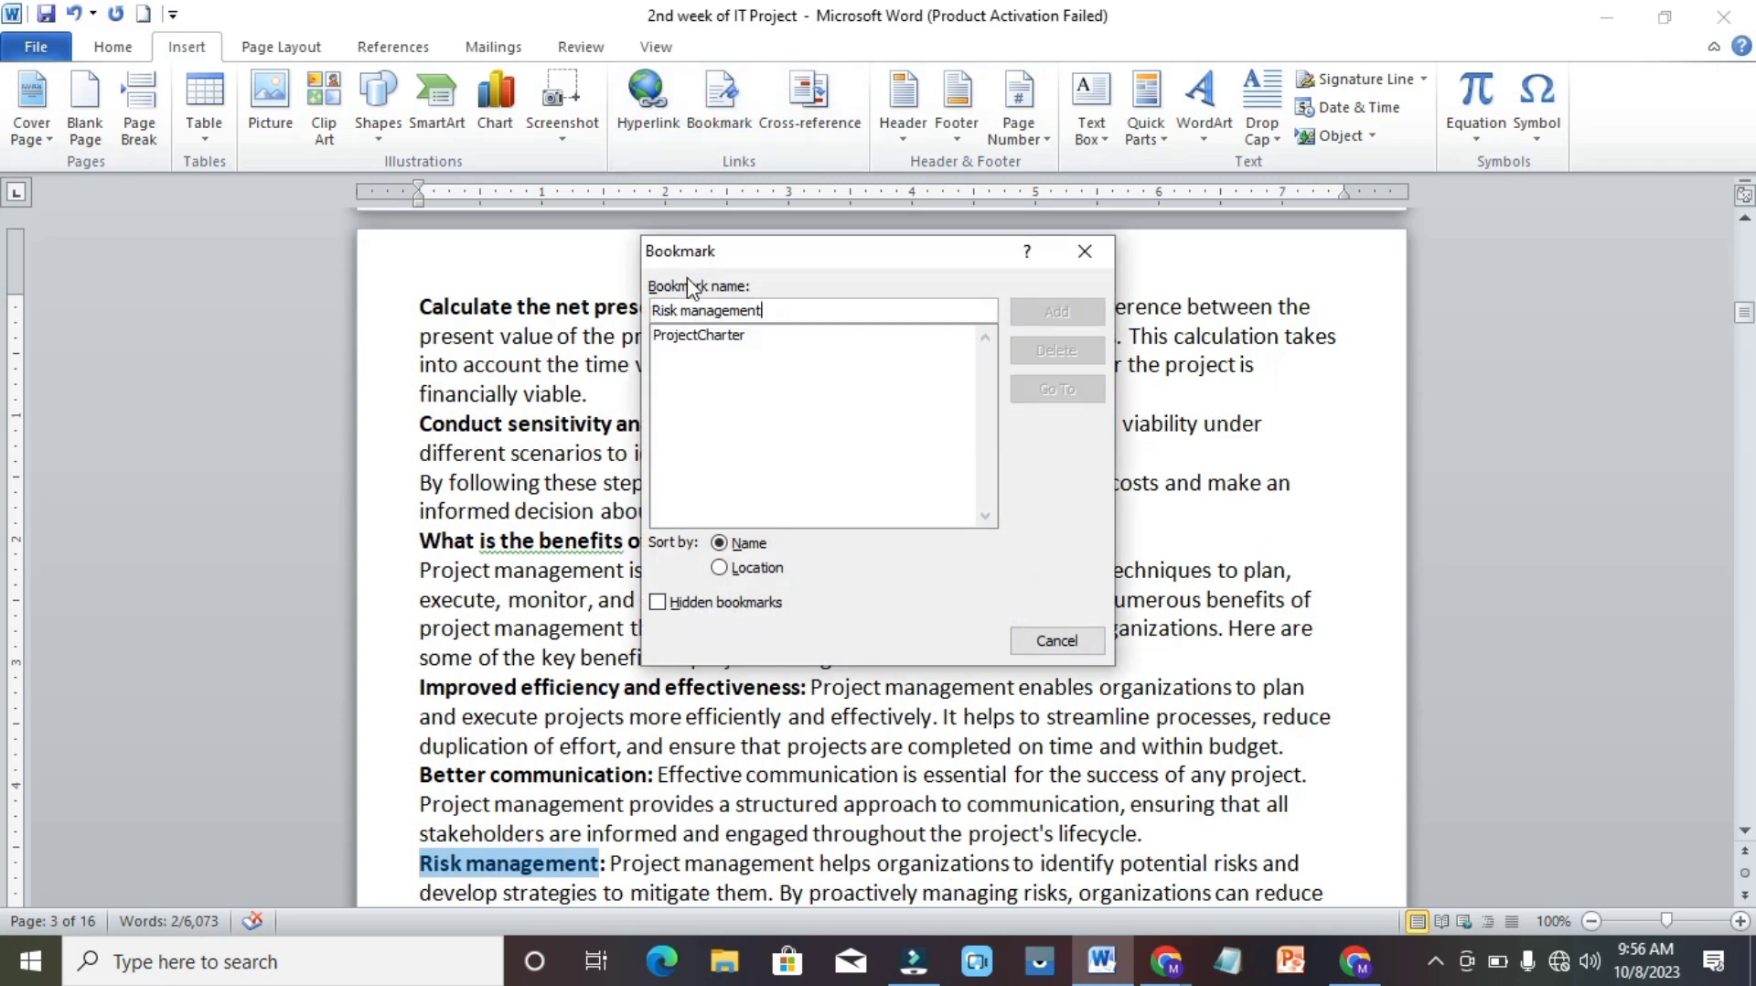
left_click(682, 310)
key("BackSpace")
key("BackSpace")
type("k")
key("BackSpace")
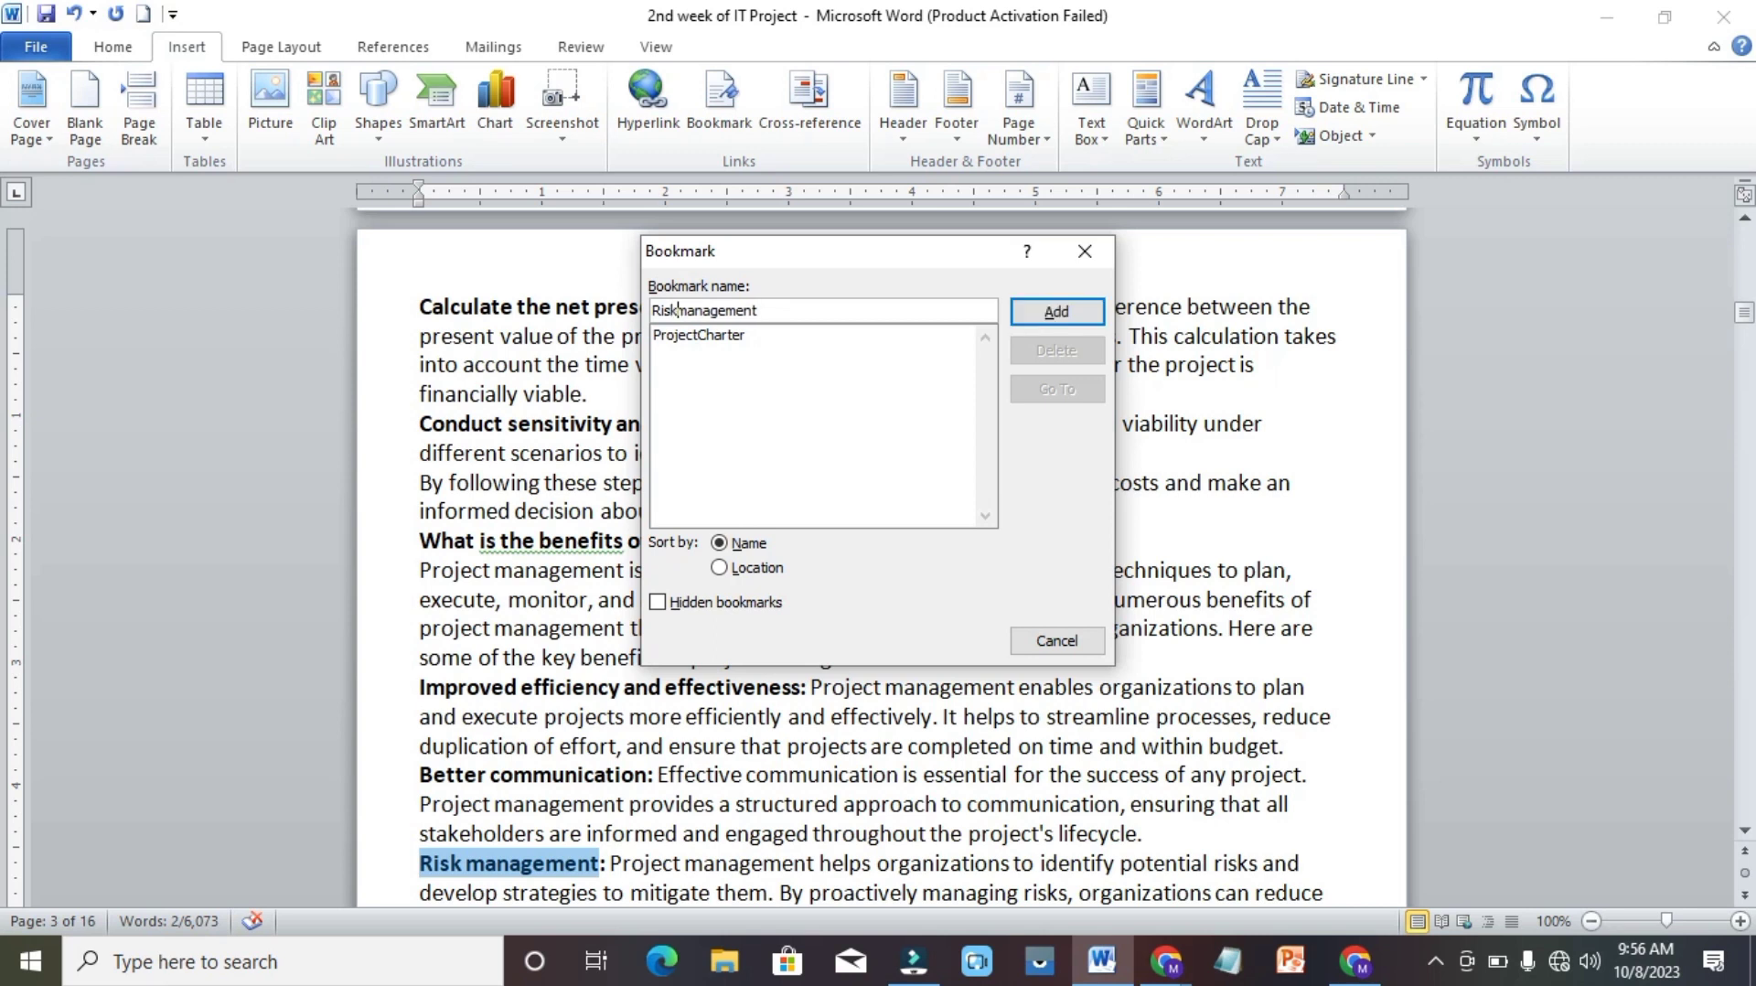
left_click(1019, 317)
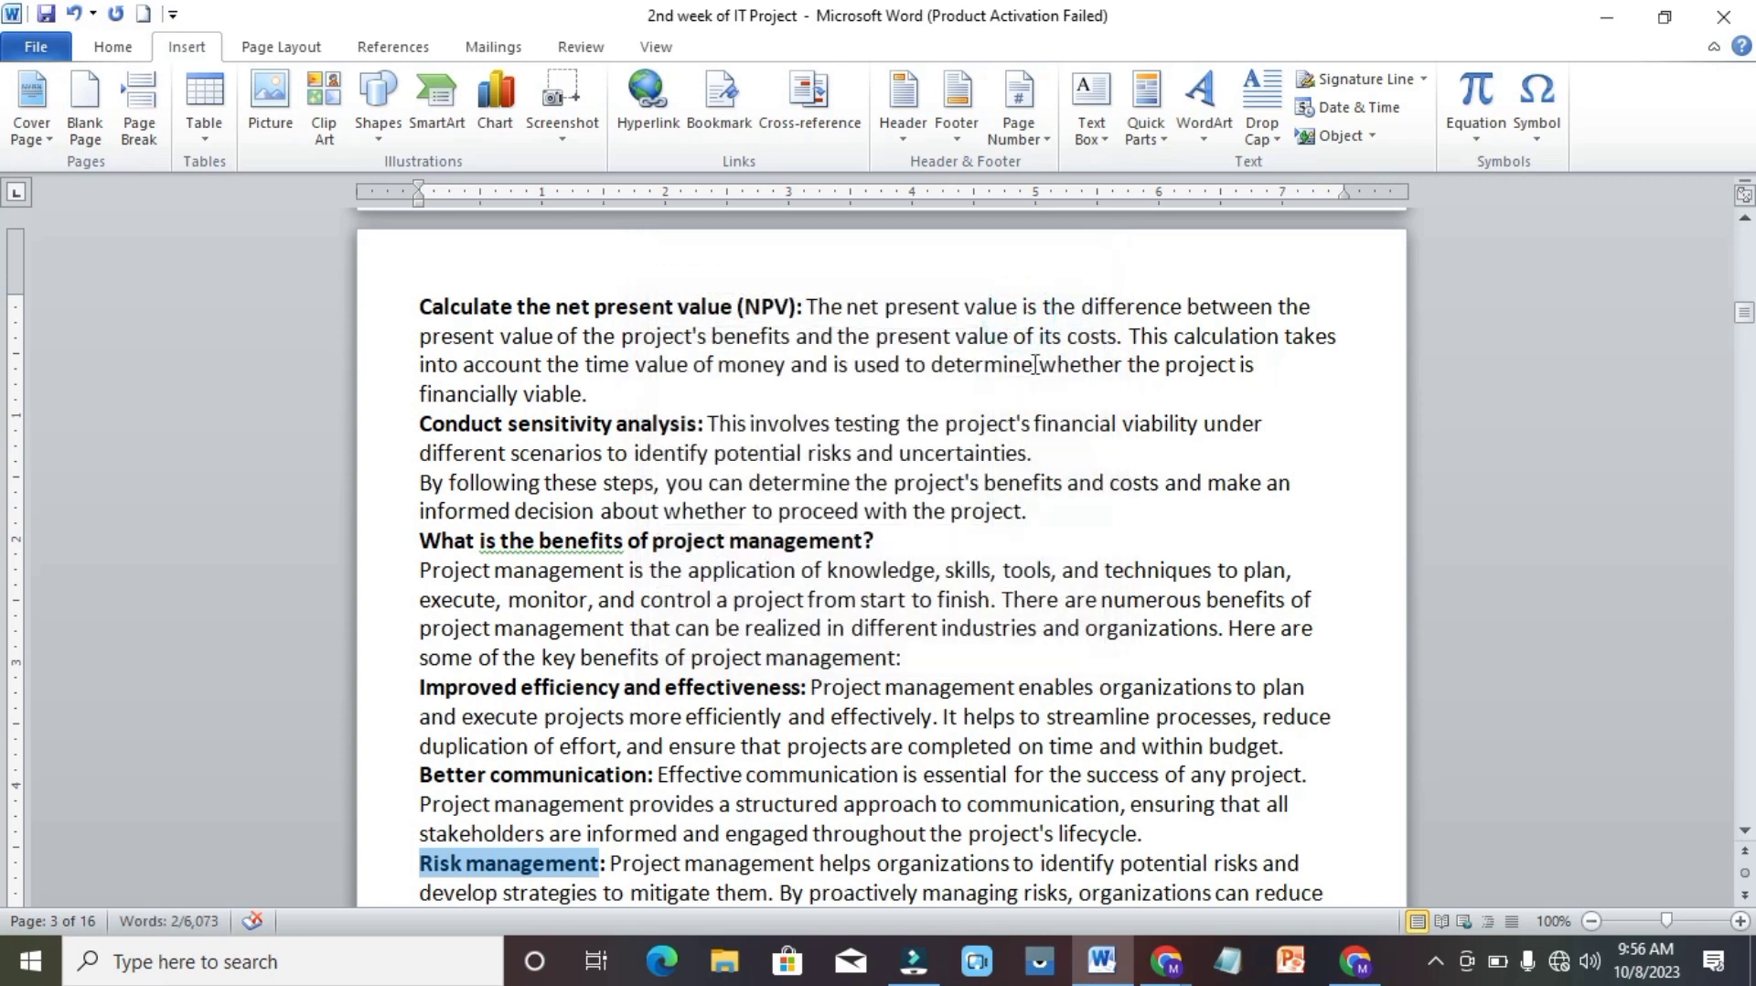
Add a bookmark named Definitionofscopecreep to the "Definition of scope creep" heading on page 6.
left_click(976, 692)
scroll(976, 693, "down", 1)
scroll(976, 692, "down", 15)
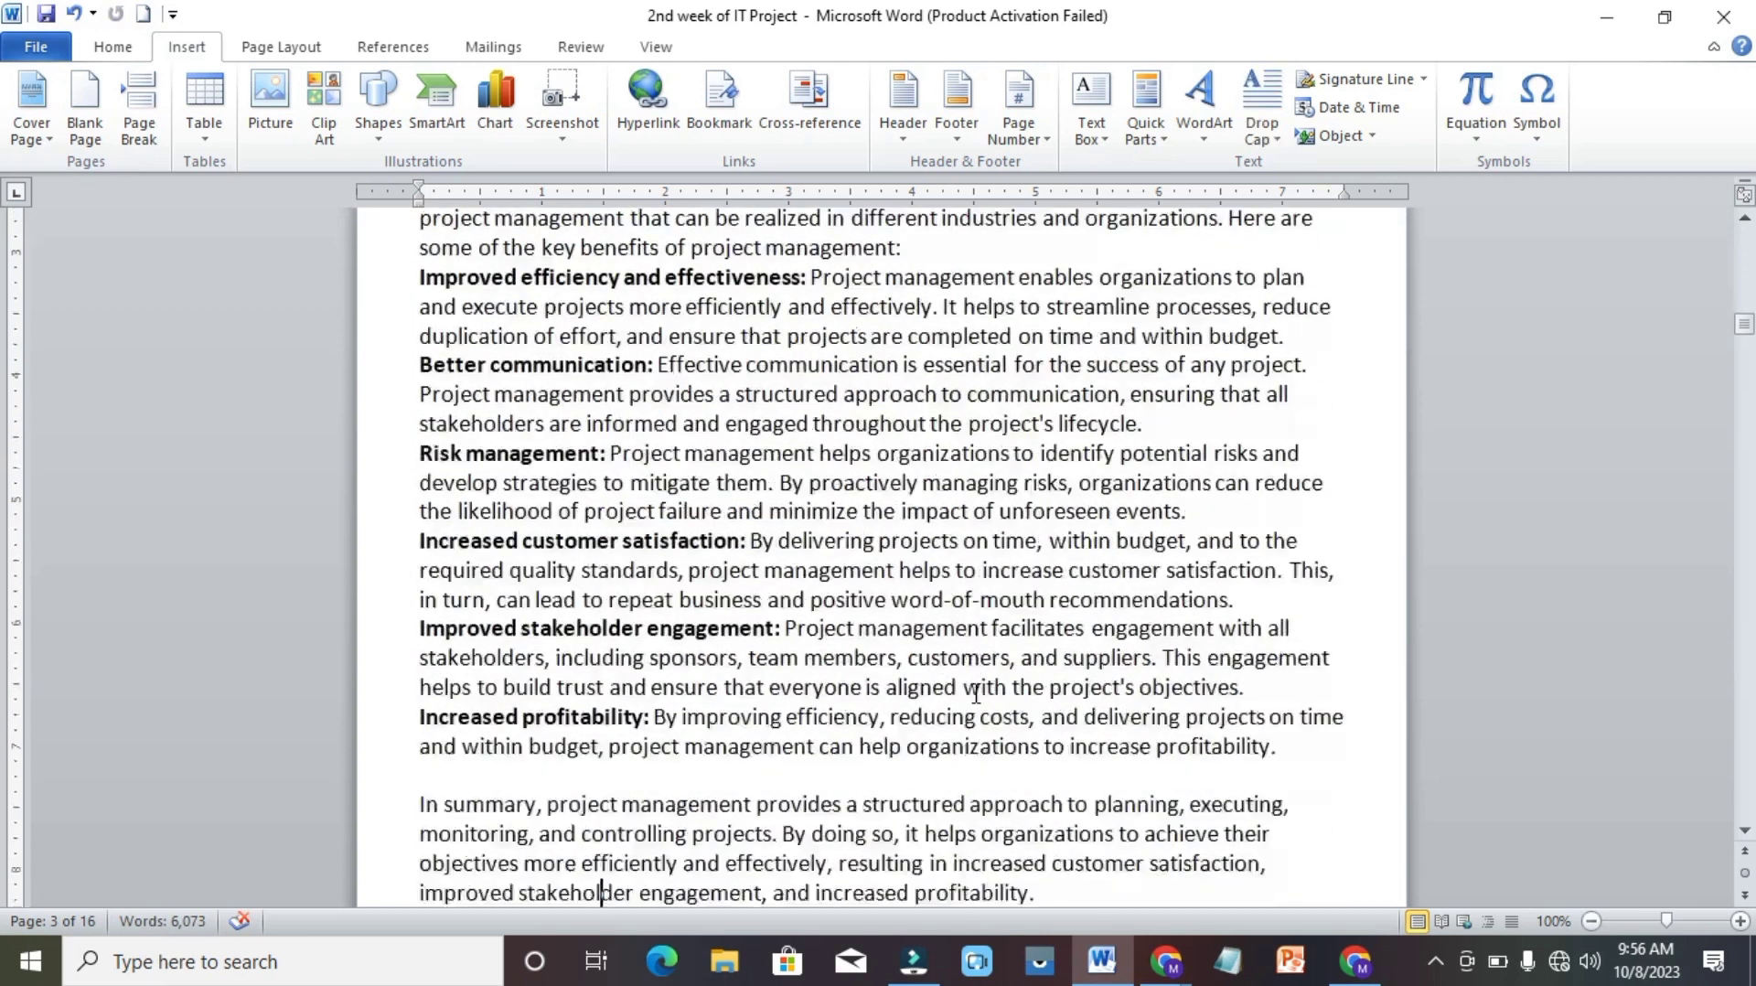
scroll(976, 692, "down", 1)
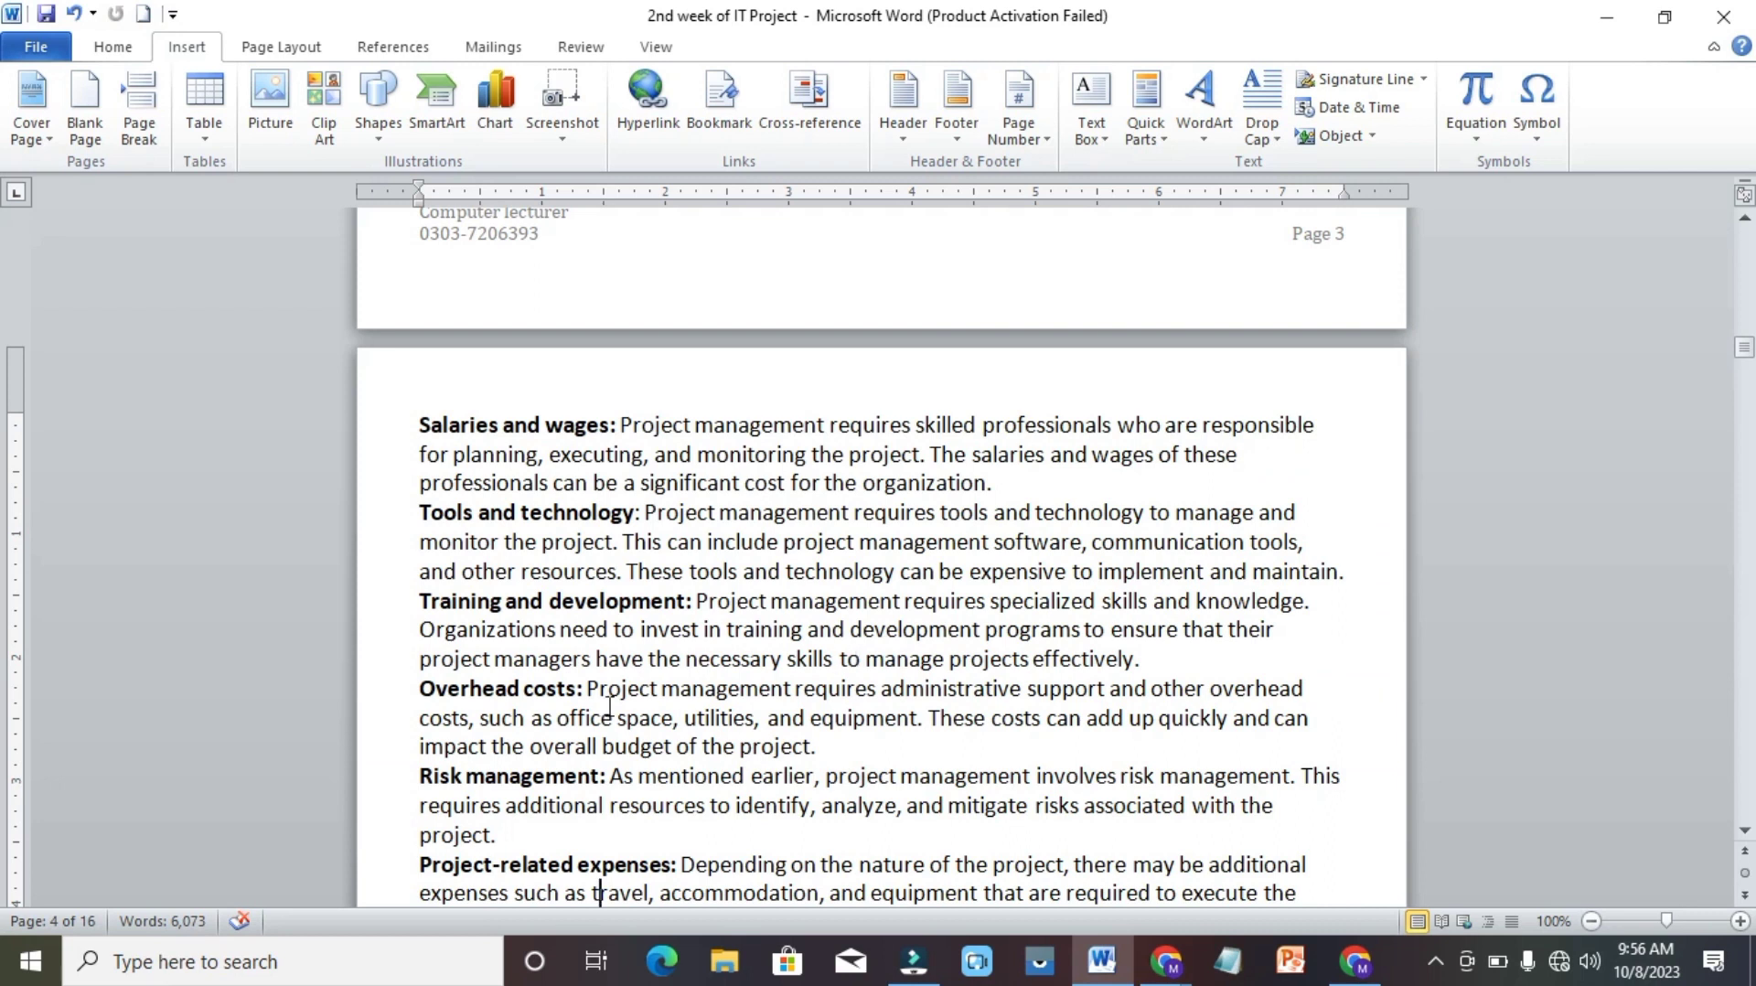
scroll(583, 693, "down", 5)
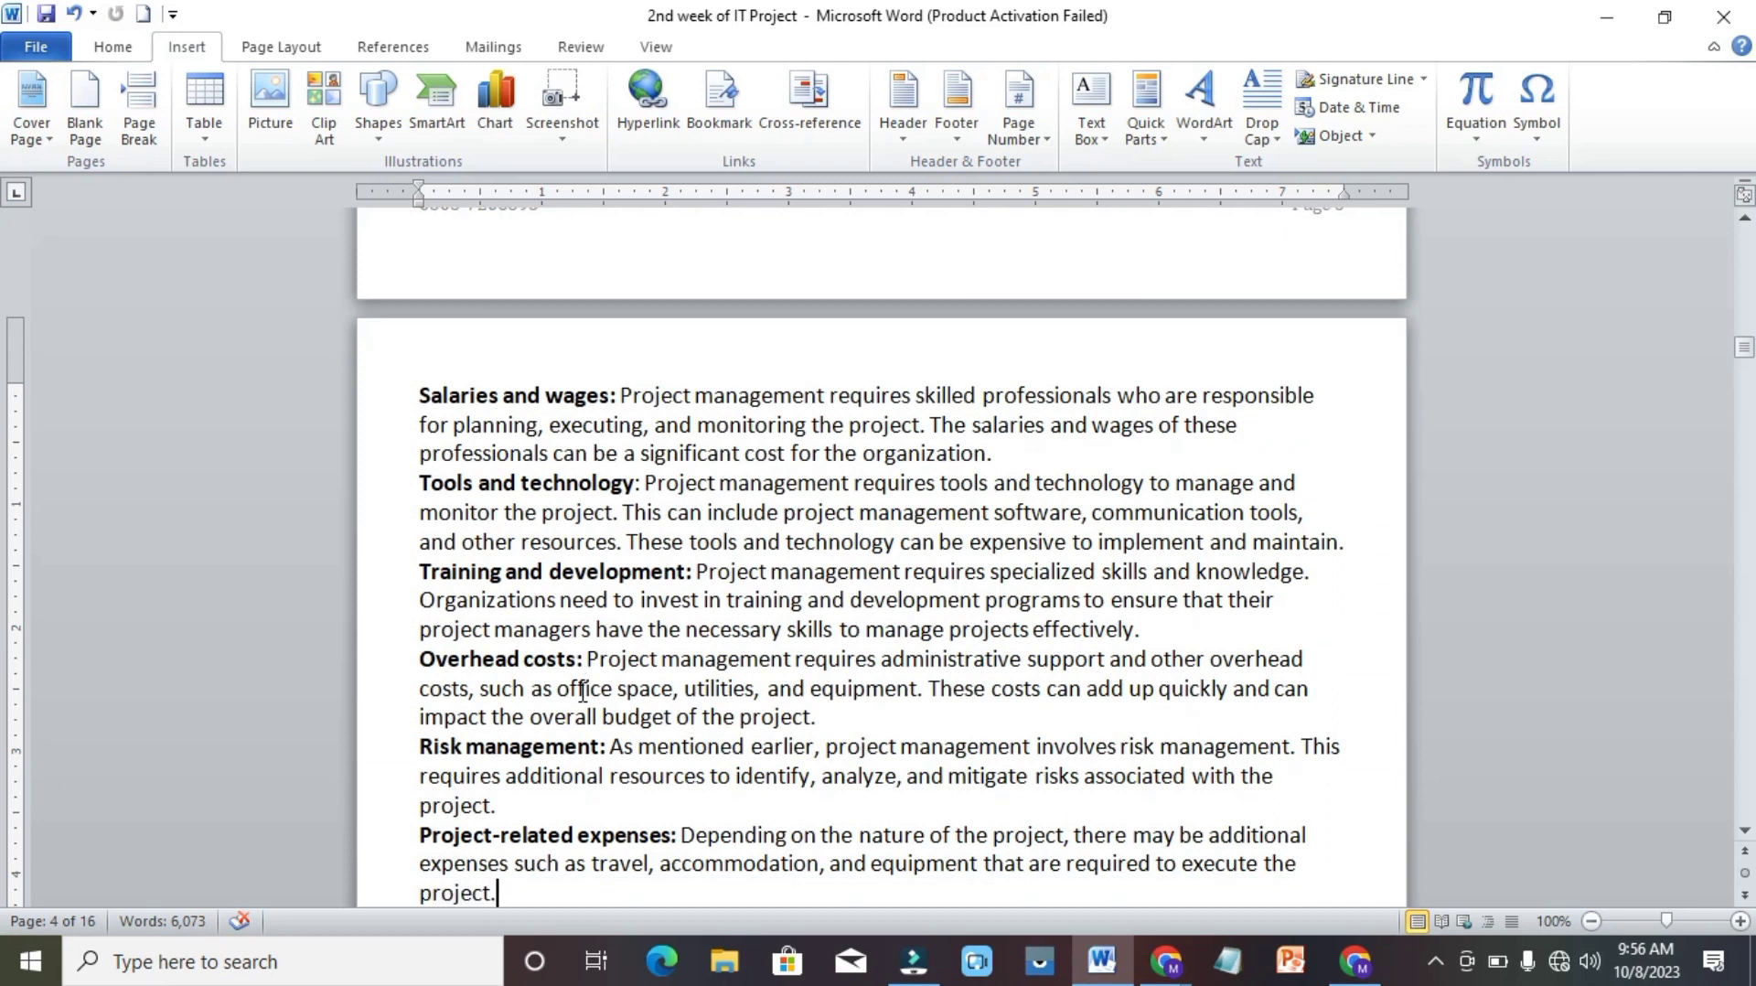
scroll(583, 693, "down", 6)
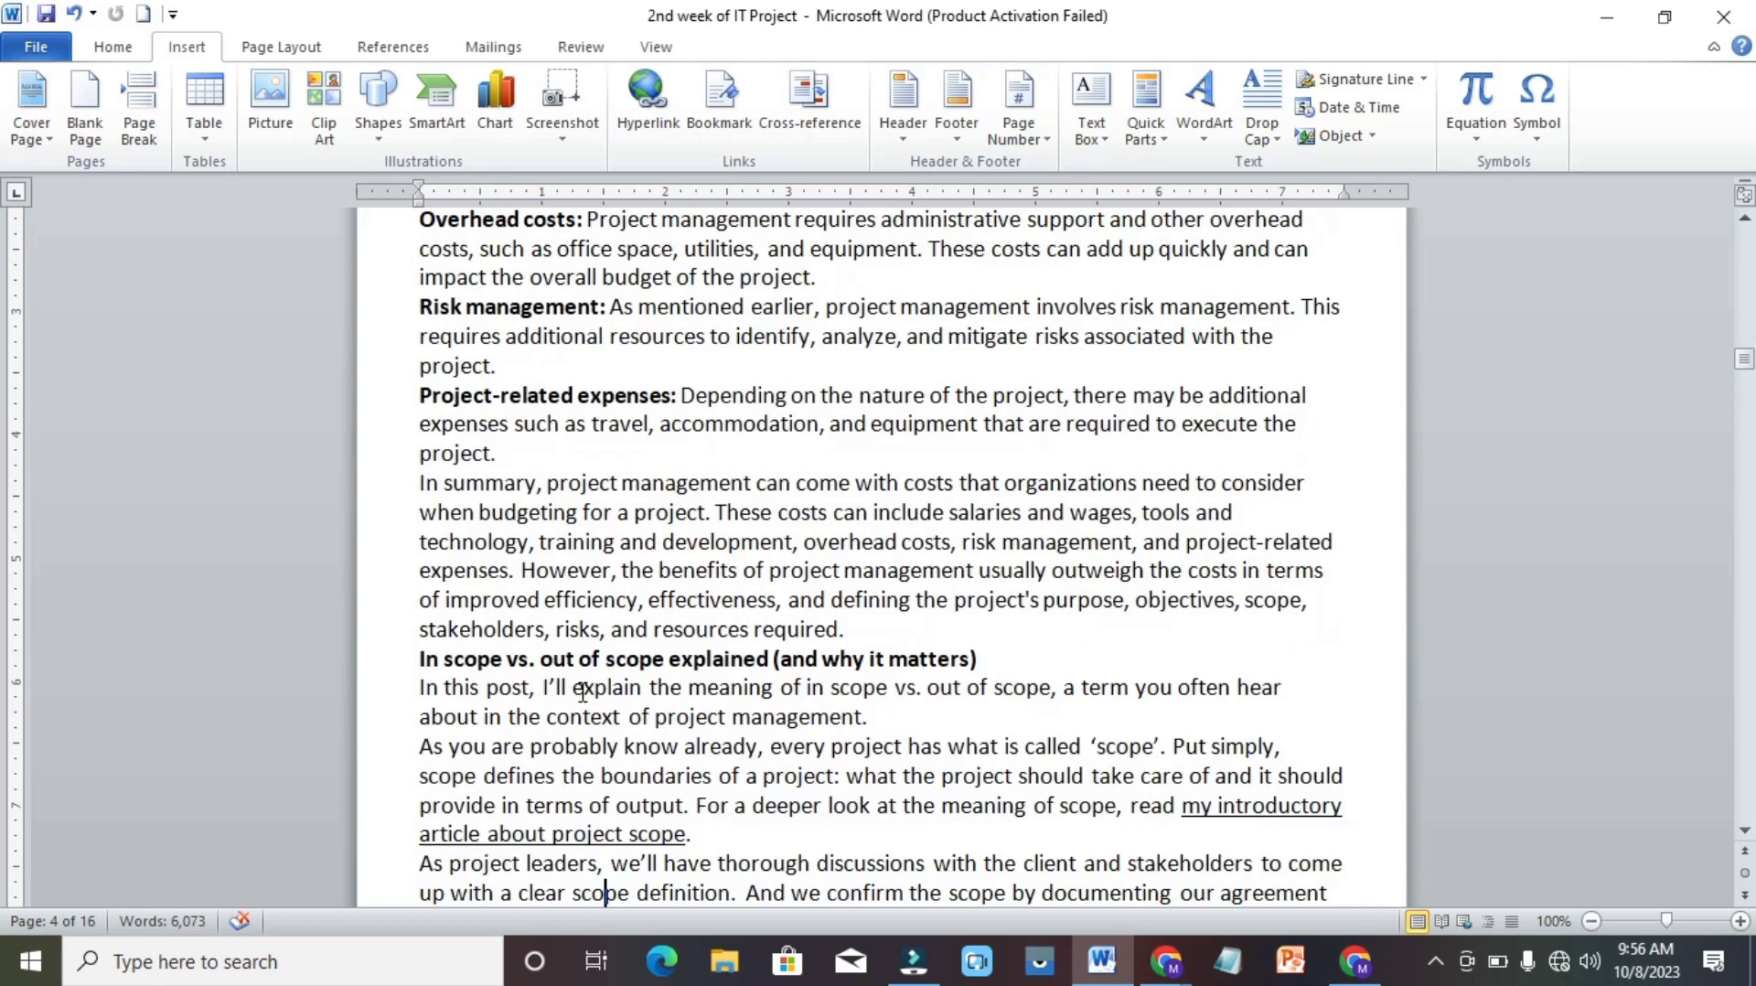
scroll(586, 703, "down", 8)
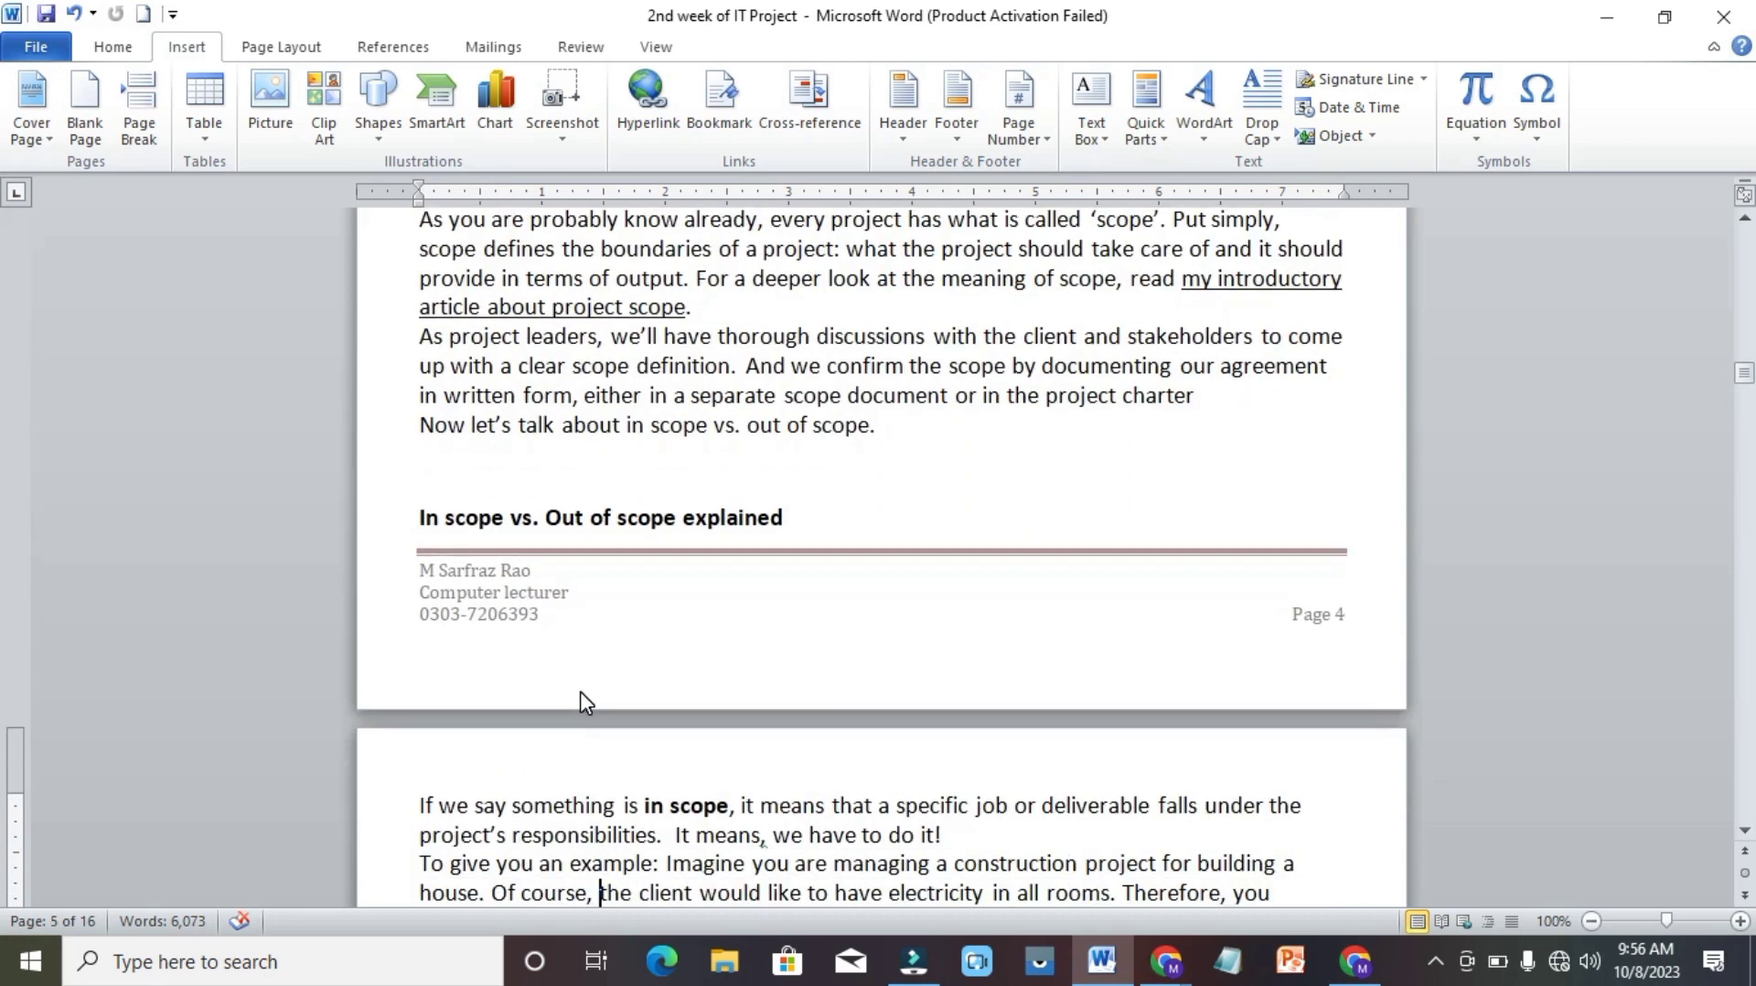
scroll(583, 693, "down", 7)
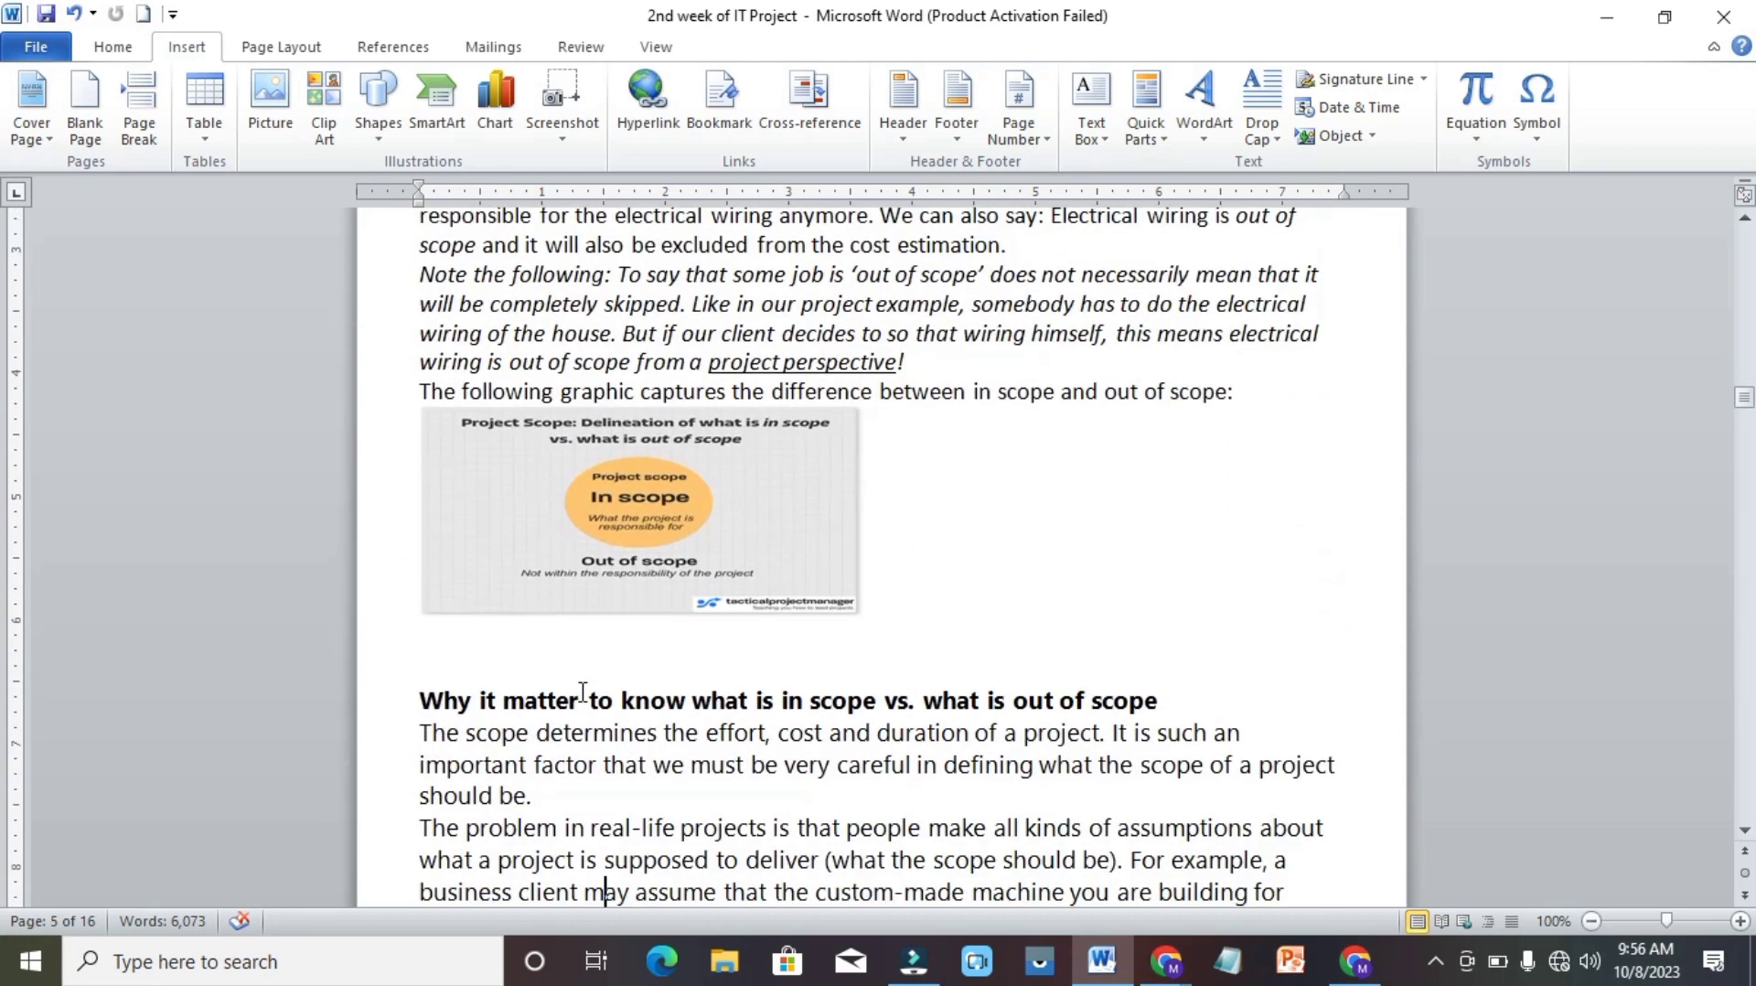
scroll(583, 692, "down", 1)
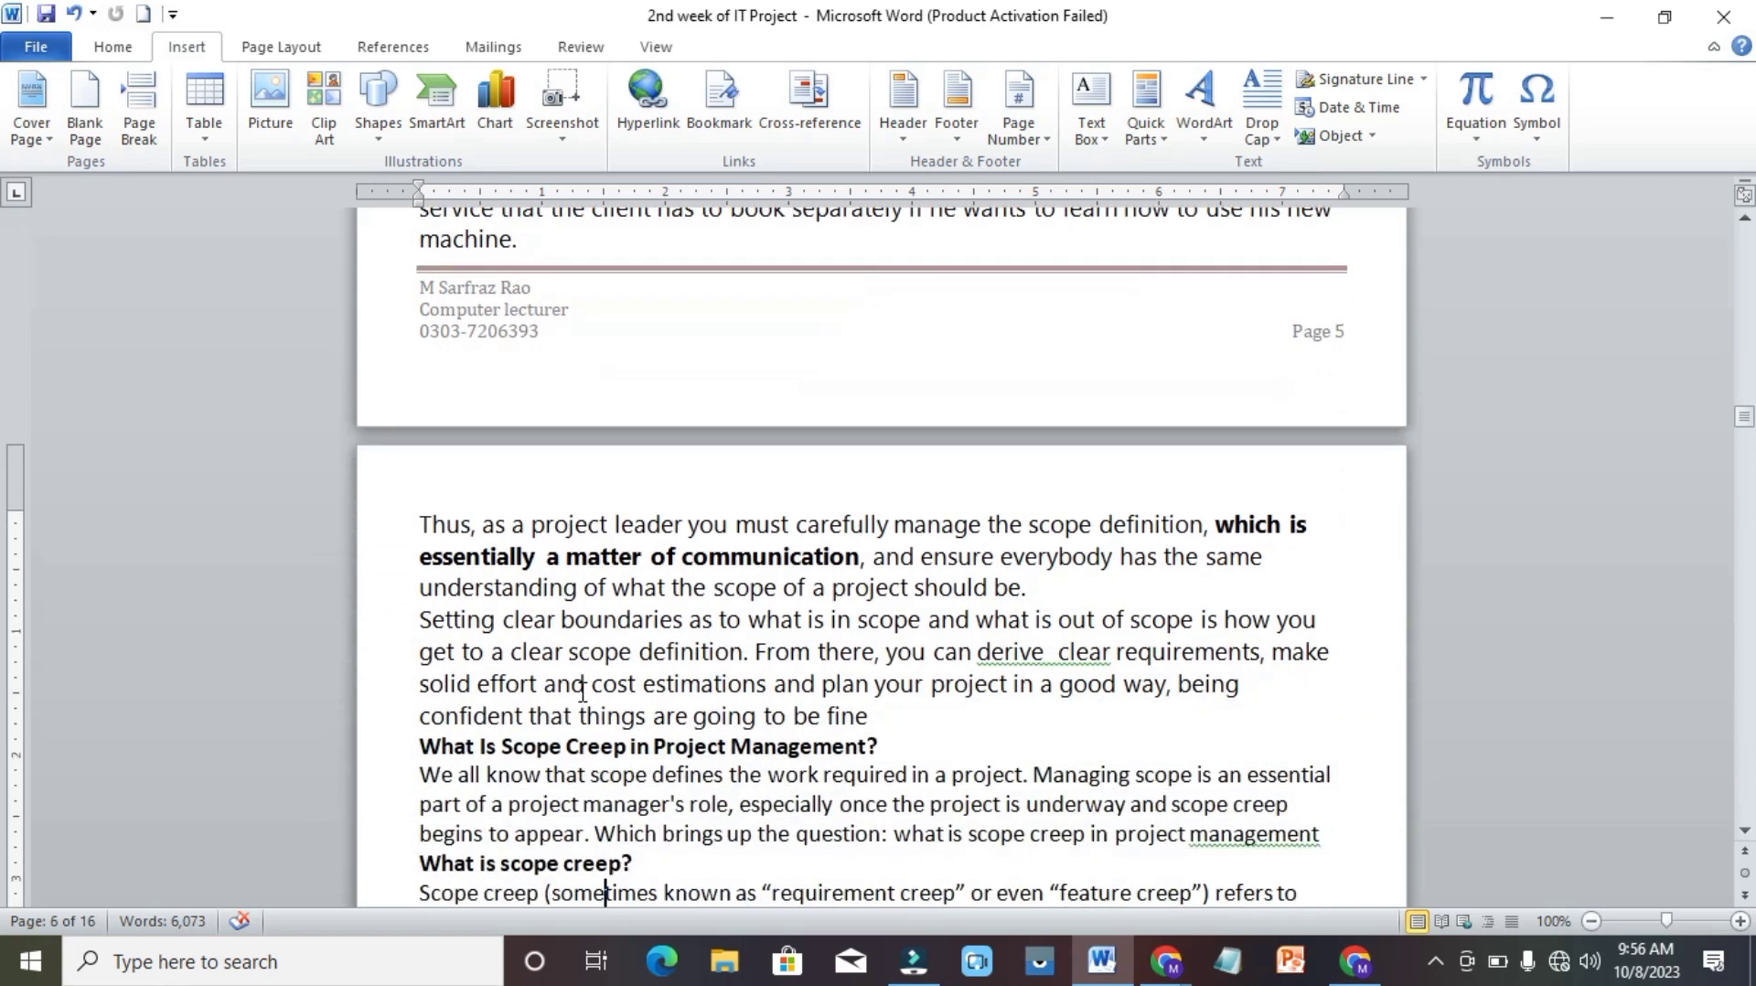
scroll(582, 693, "down", 2)
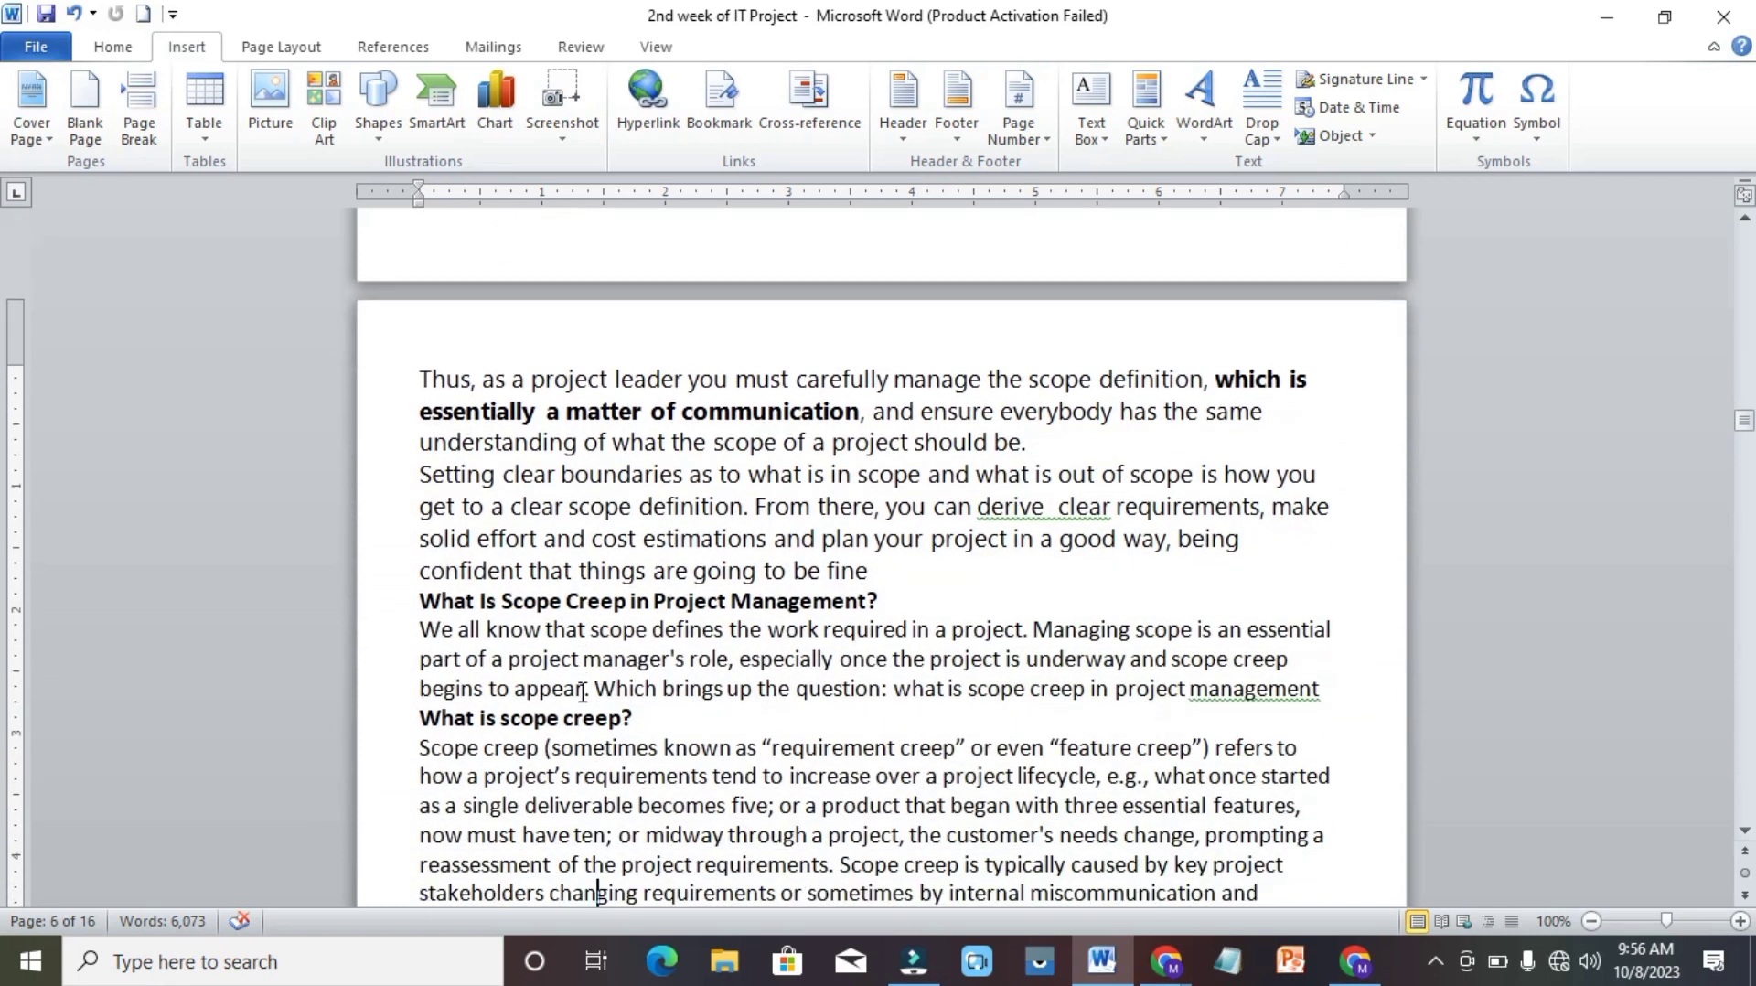
scroll(583, 692, "down", 3)
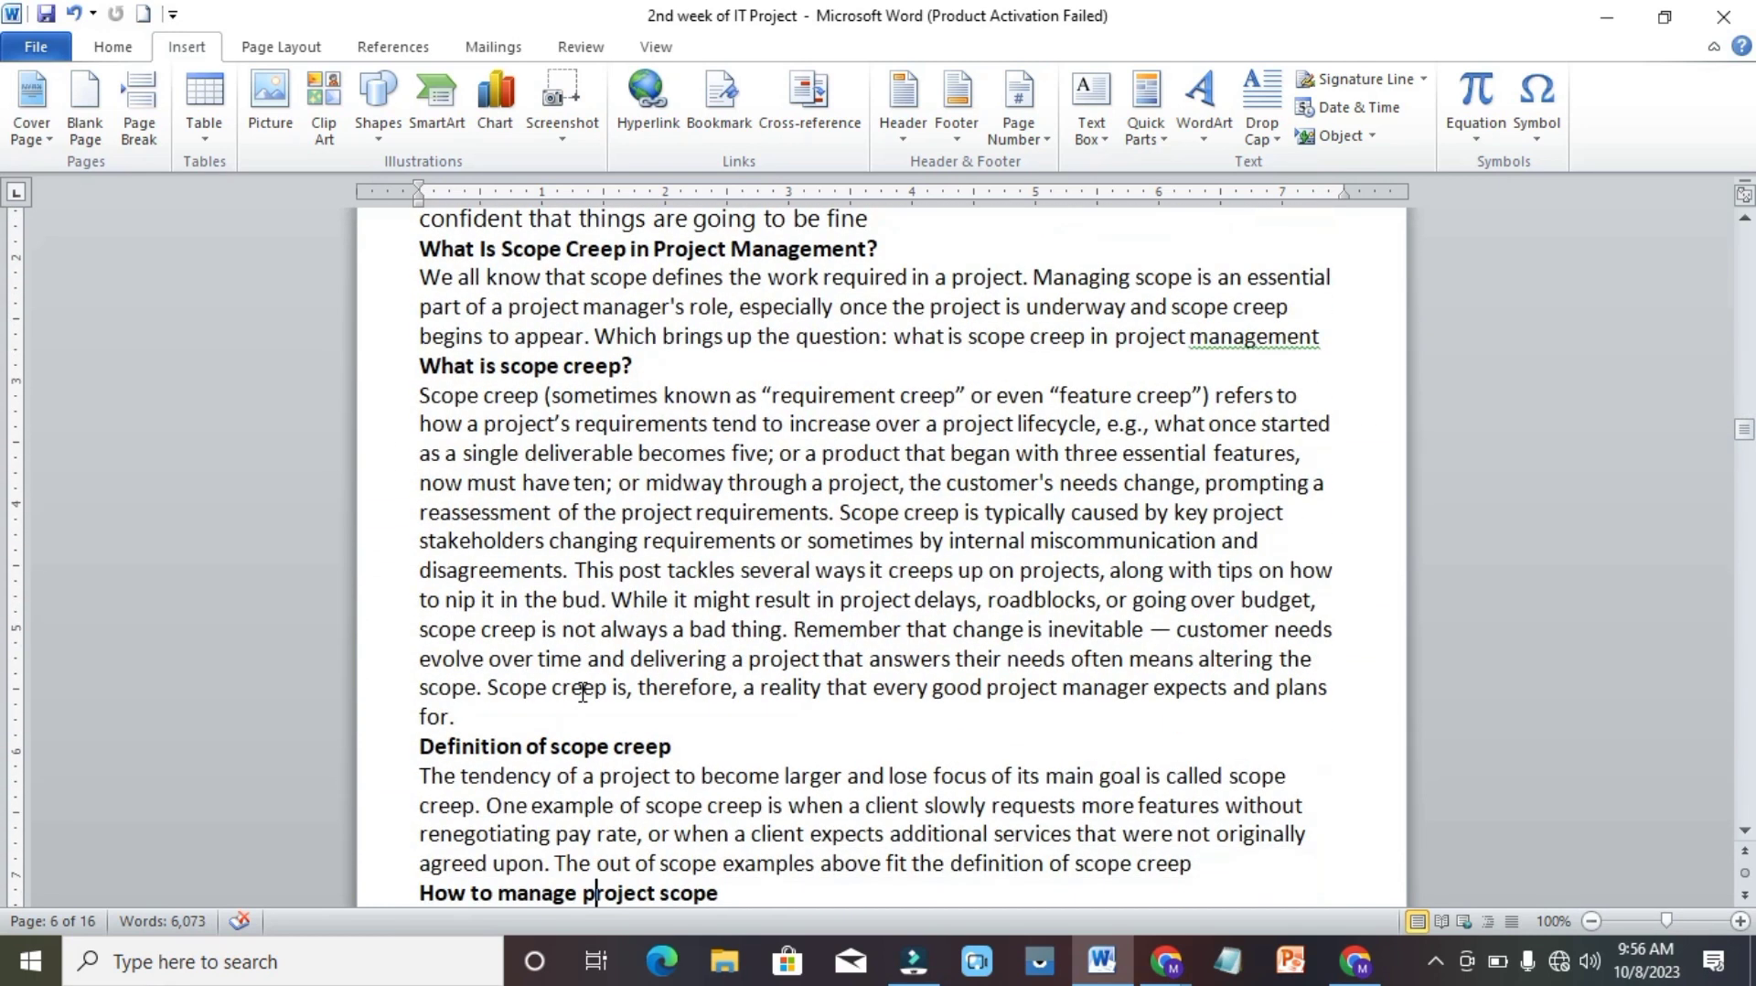
left_click(674, 745)
left_click_drag(674, 746, 421, 748)
key("ctrl+c")
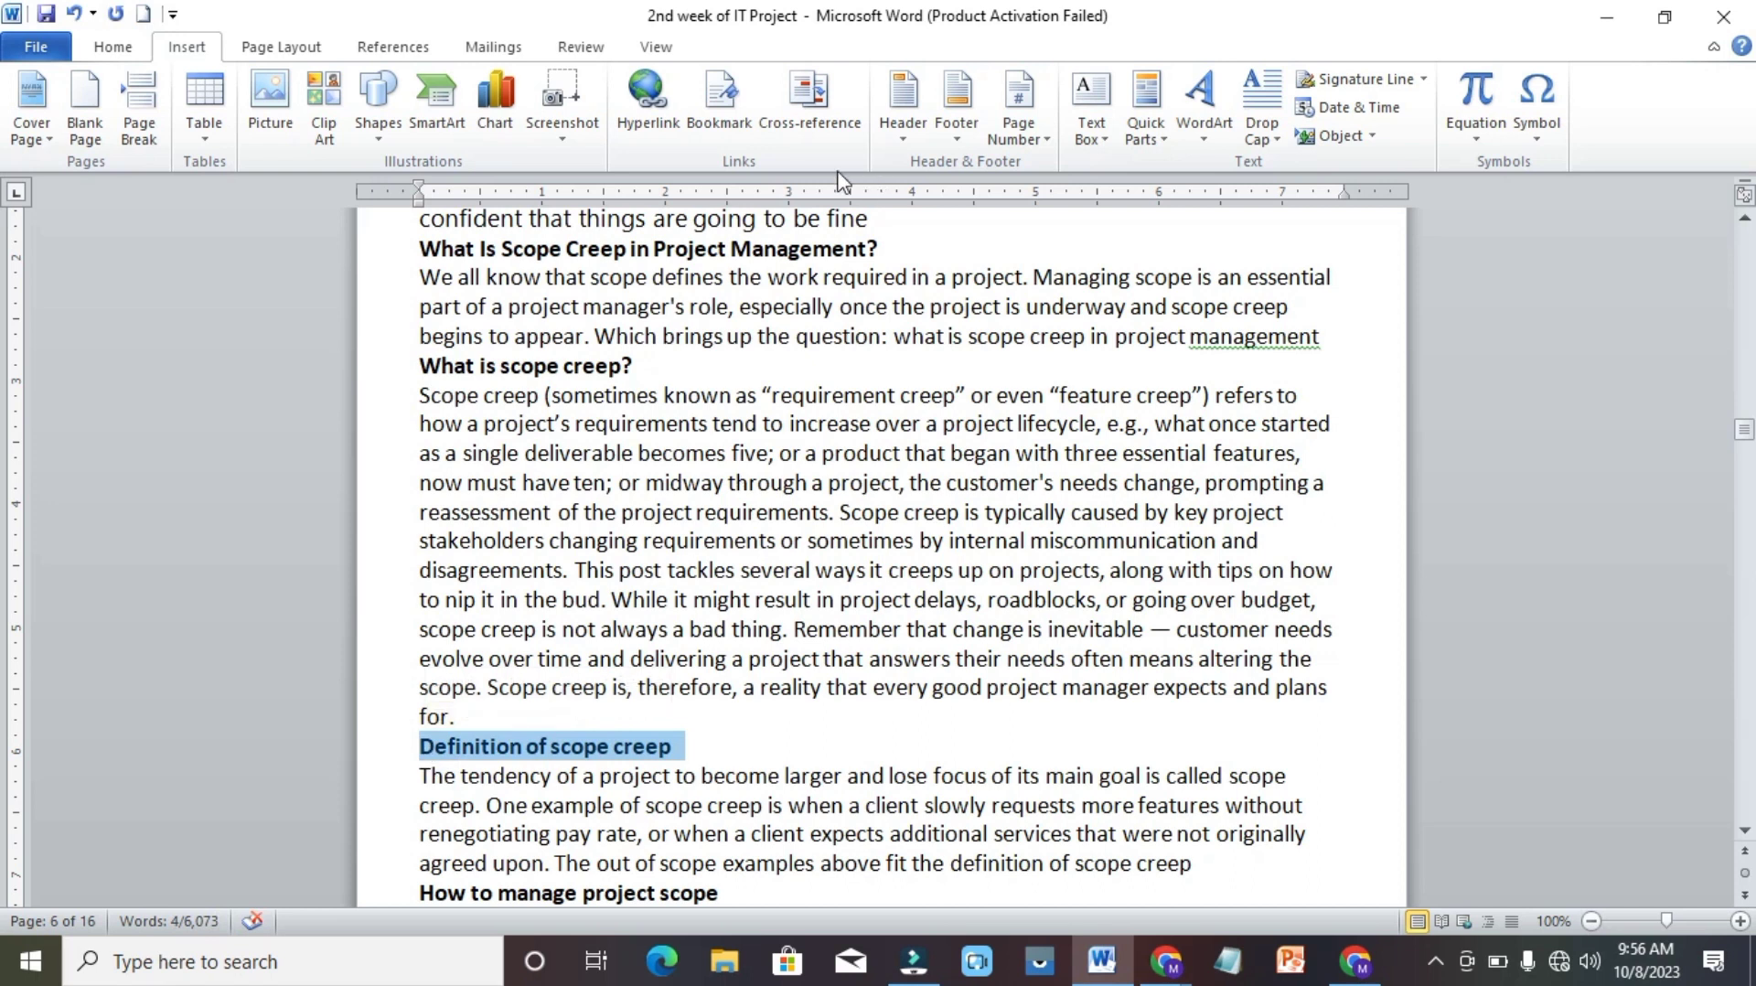
left_click(720, 98)
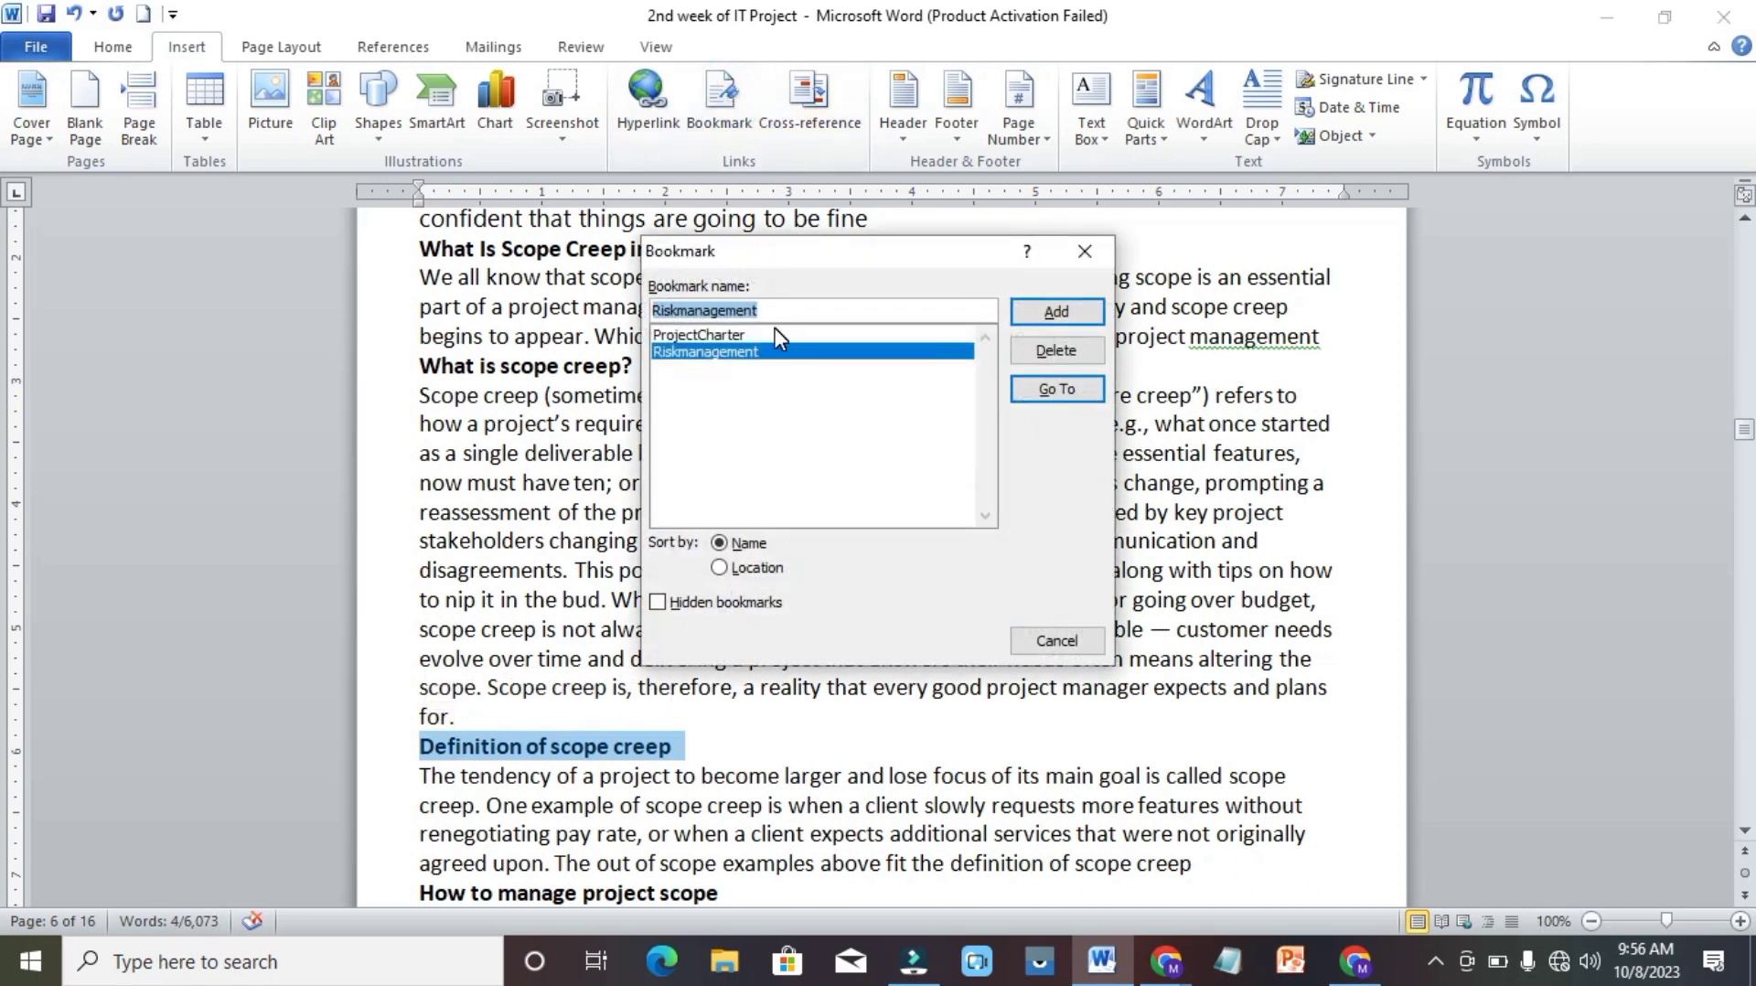
key("ctrl+v")
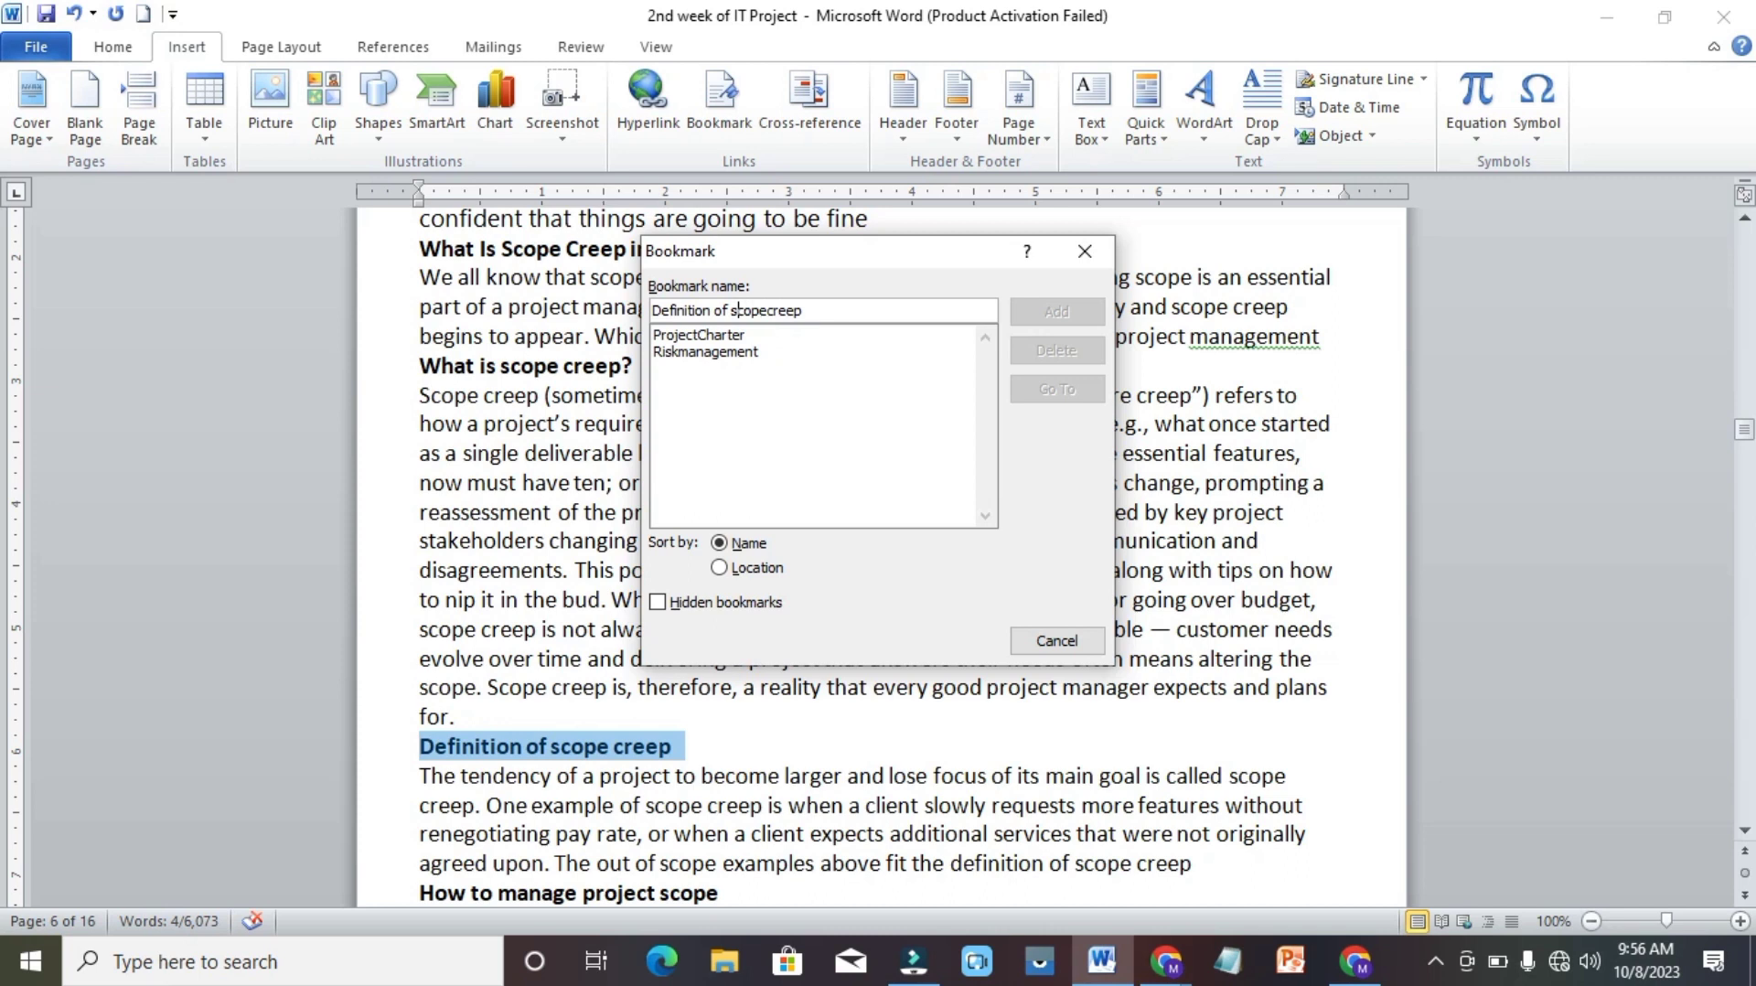
left_click(729, 310)
key("BackSpace")
left_click(712, 310)
key("BackSpace")
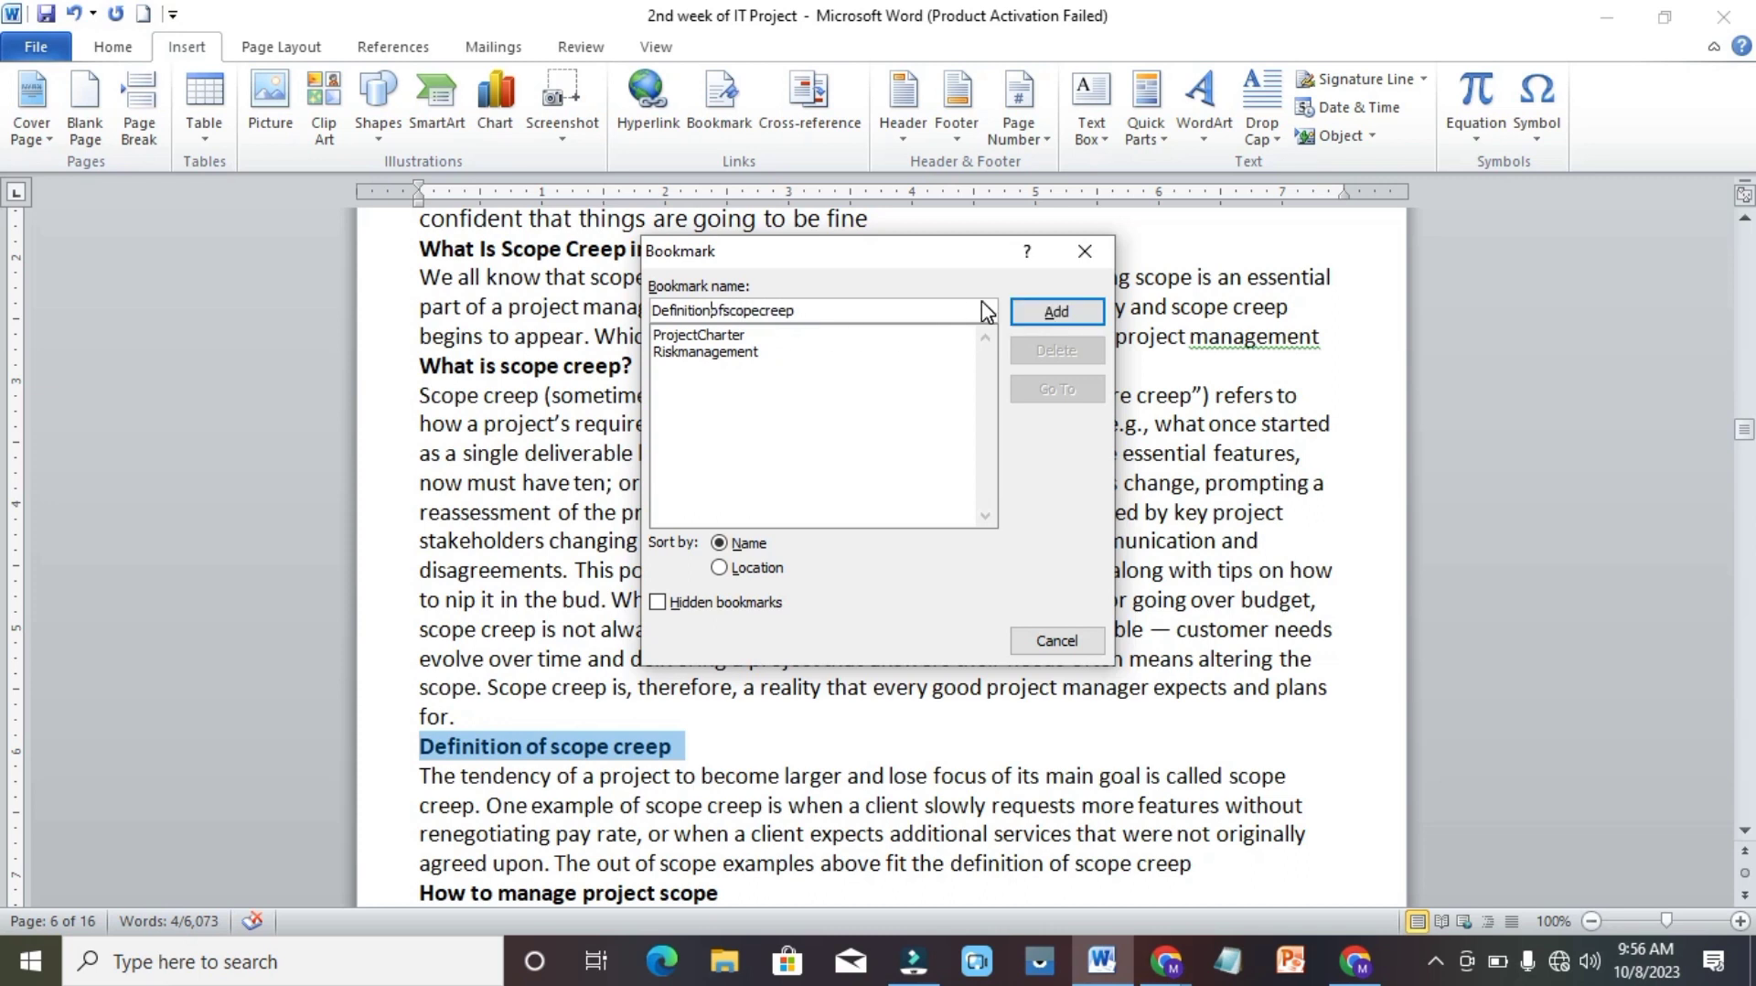
left_click(1057, 311)
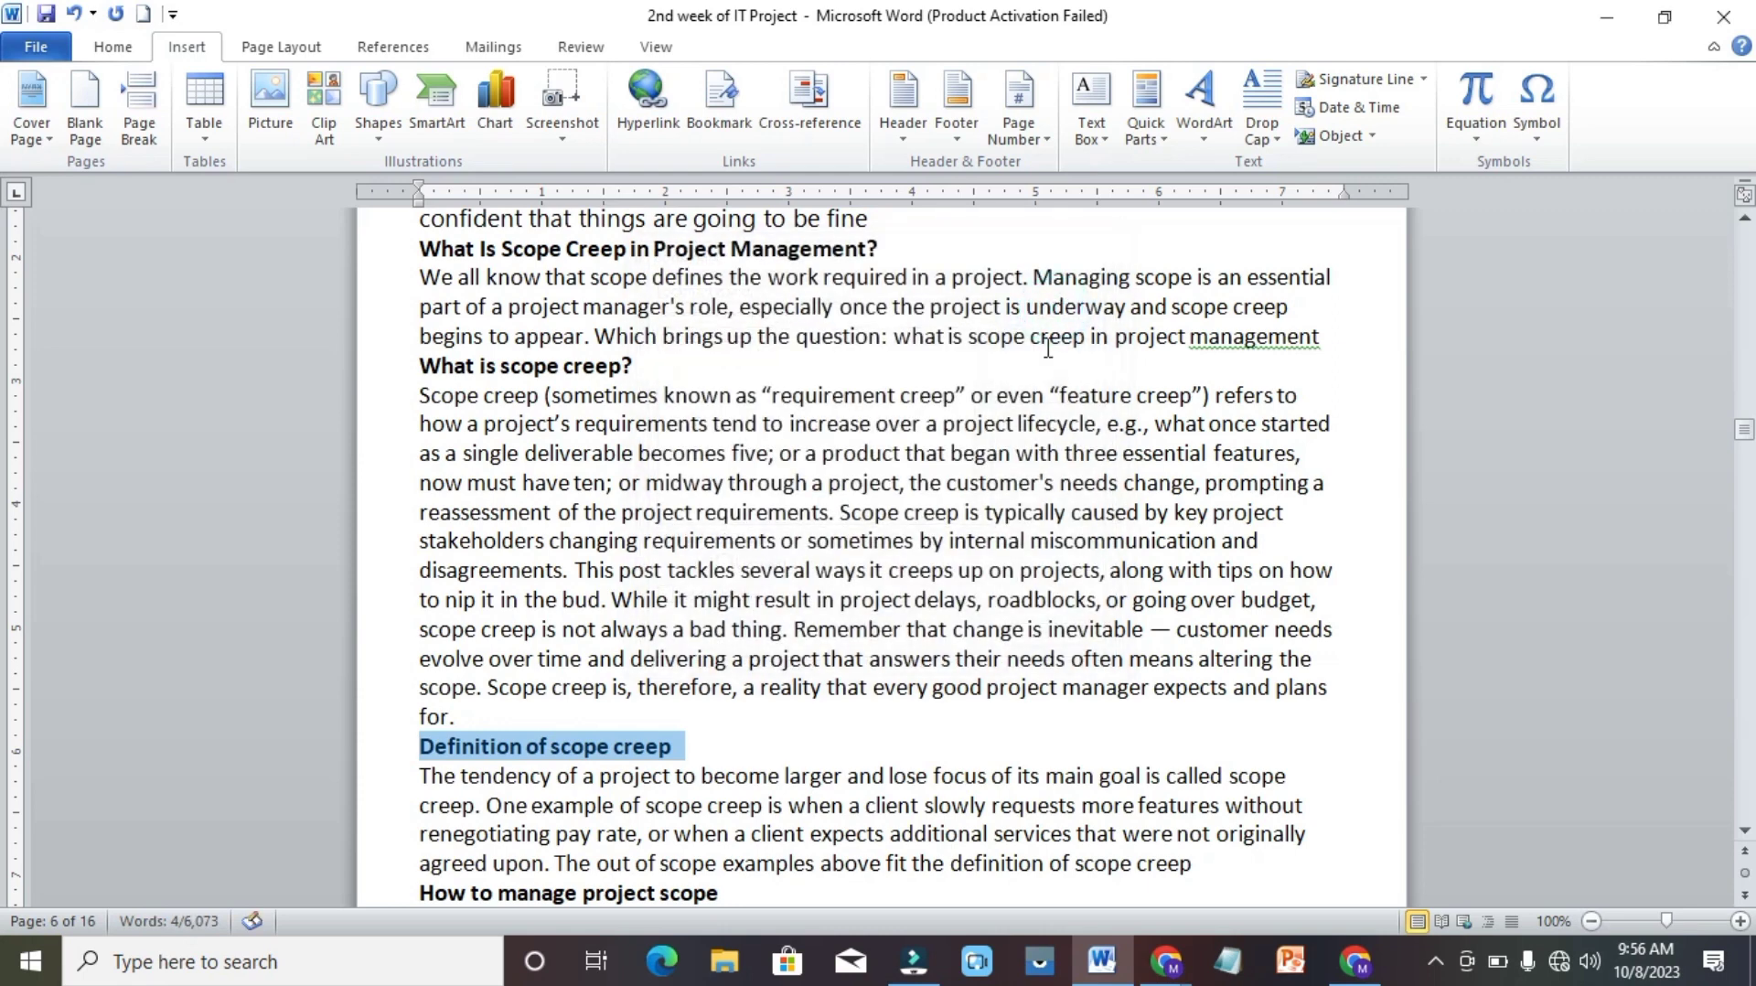
Add a bookmark named Numberofusers to the "Number of users" bullet label on page 16, and deselect the text.
key("Down")
key("Down")
key("Down")
key("Down")
scroll(983, 675, "down", 20)
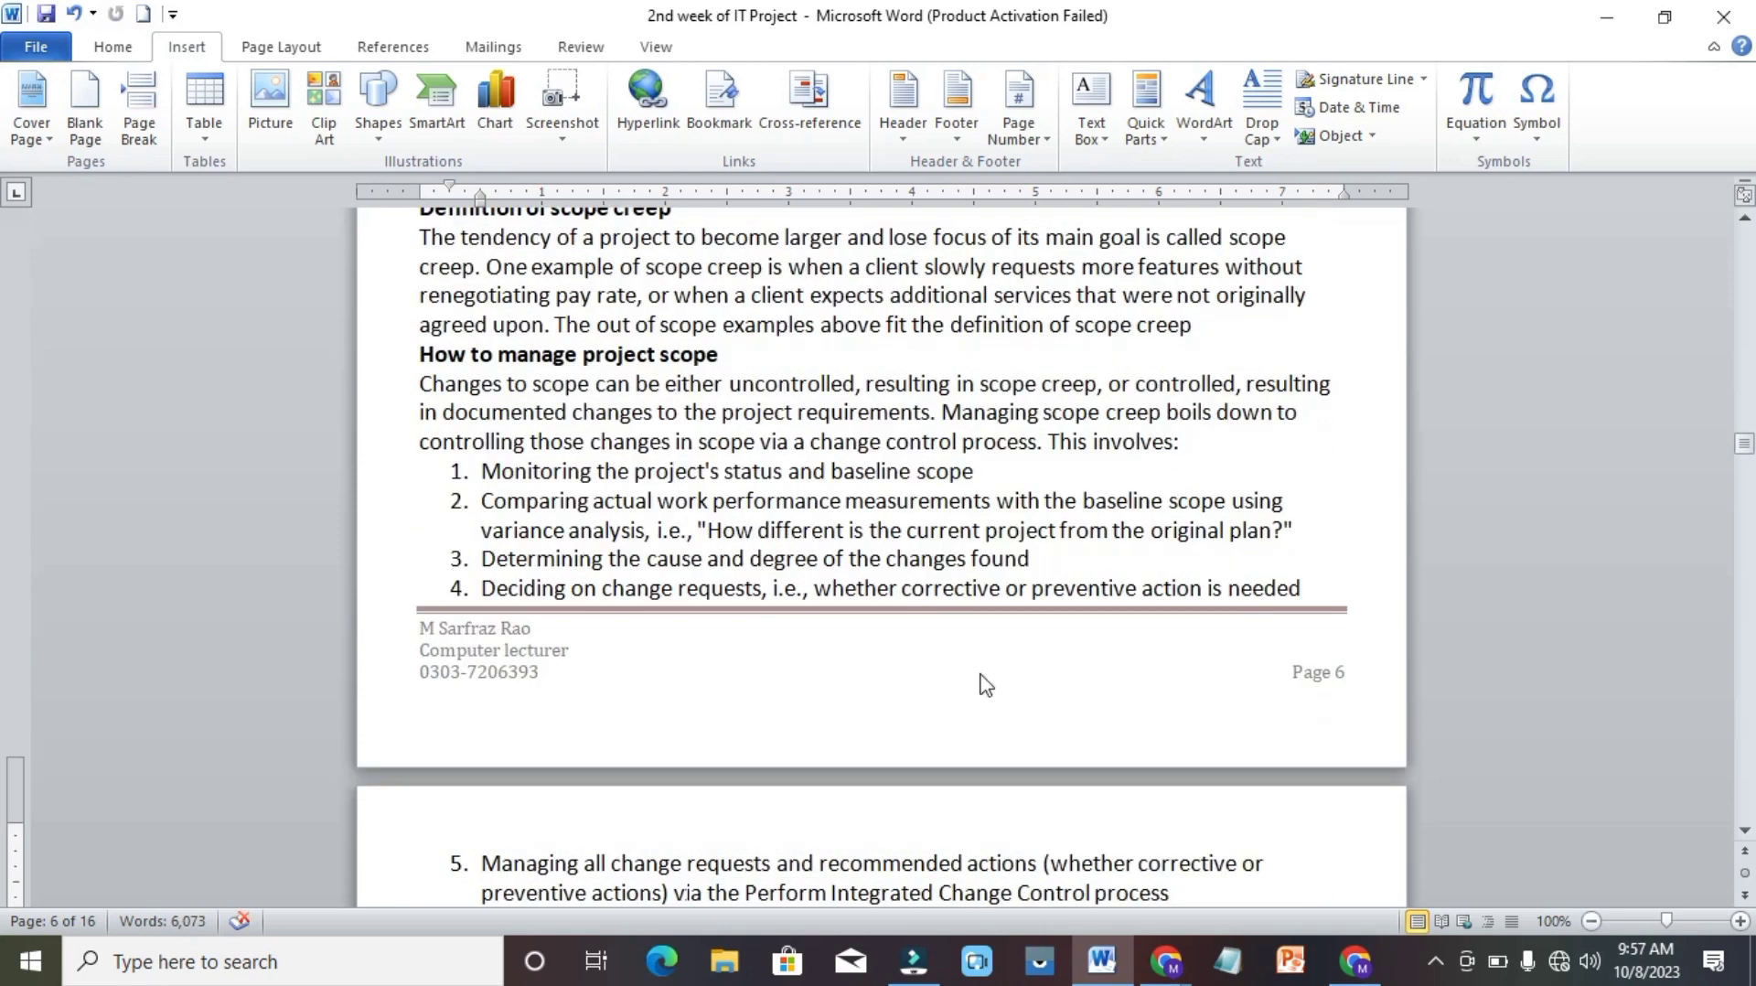
scroll(983, 675, "down", 20)
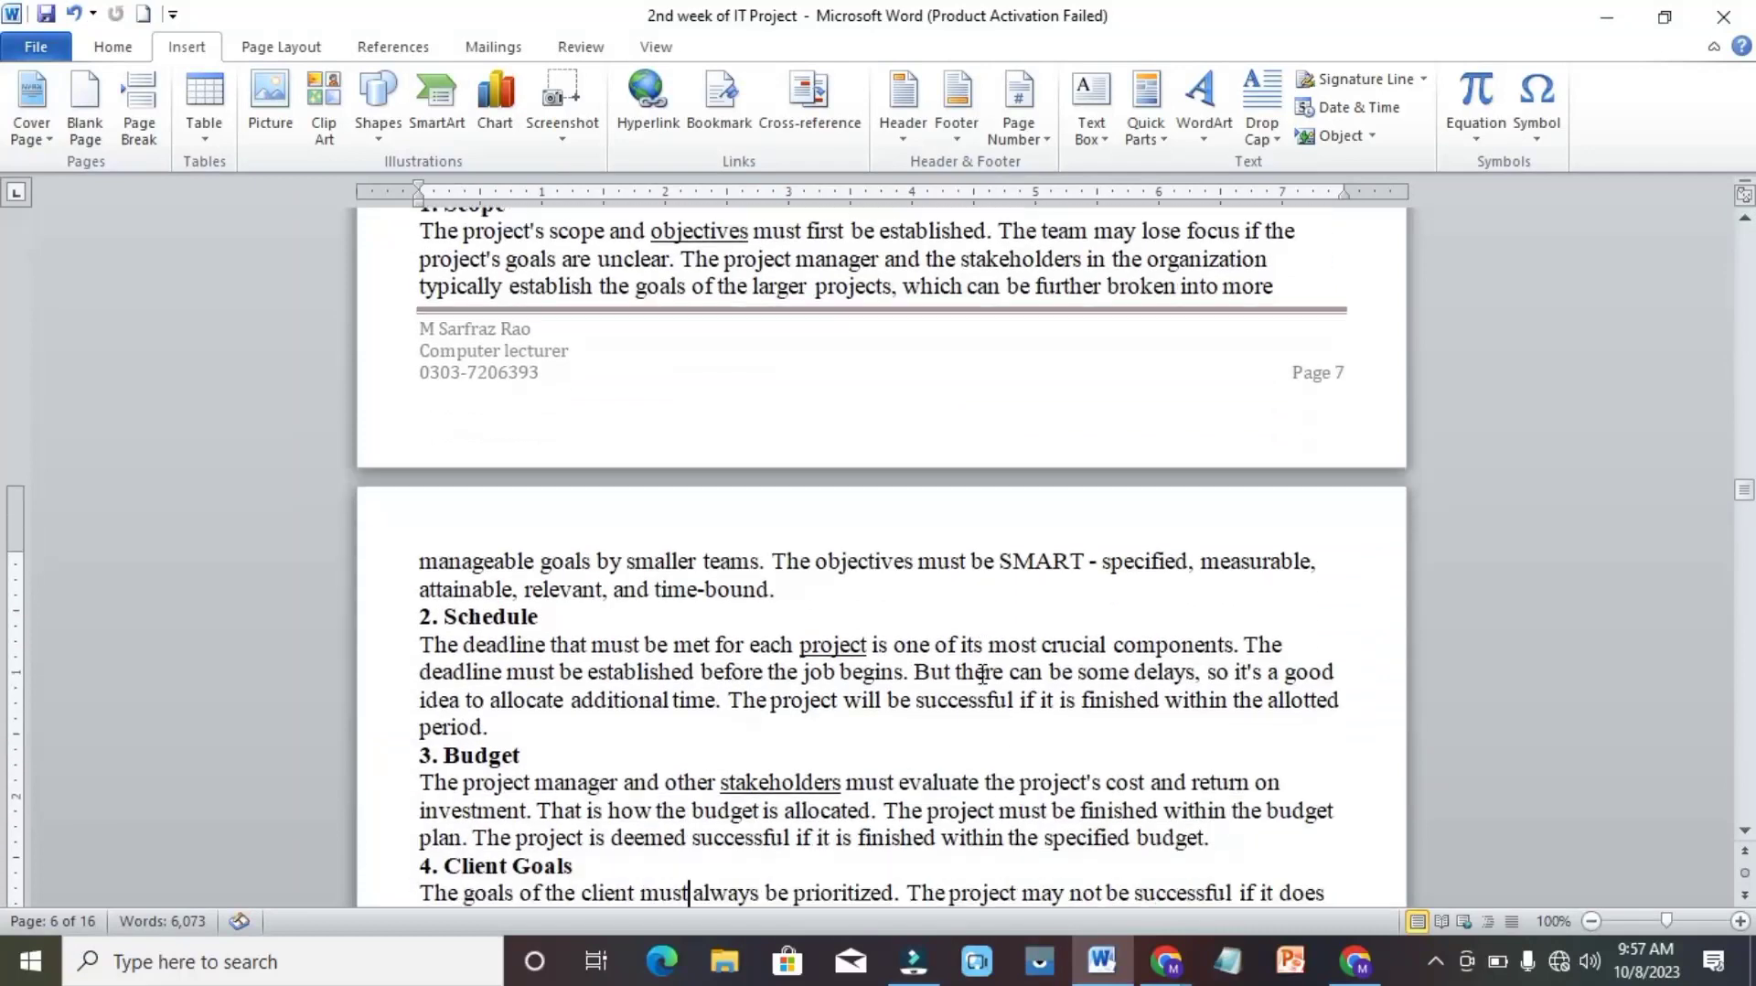
scroll(983, 674, "down", 20)
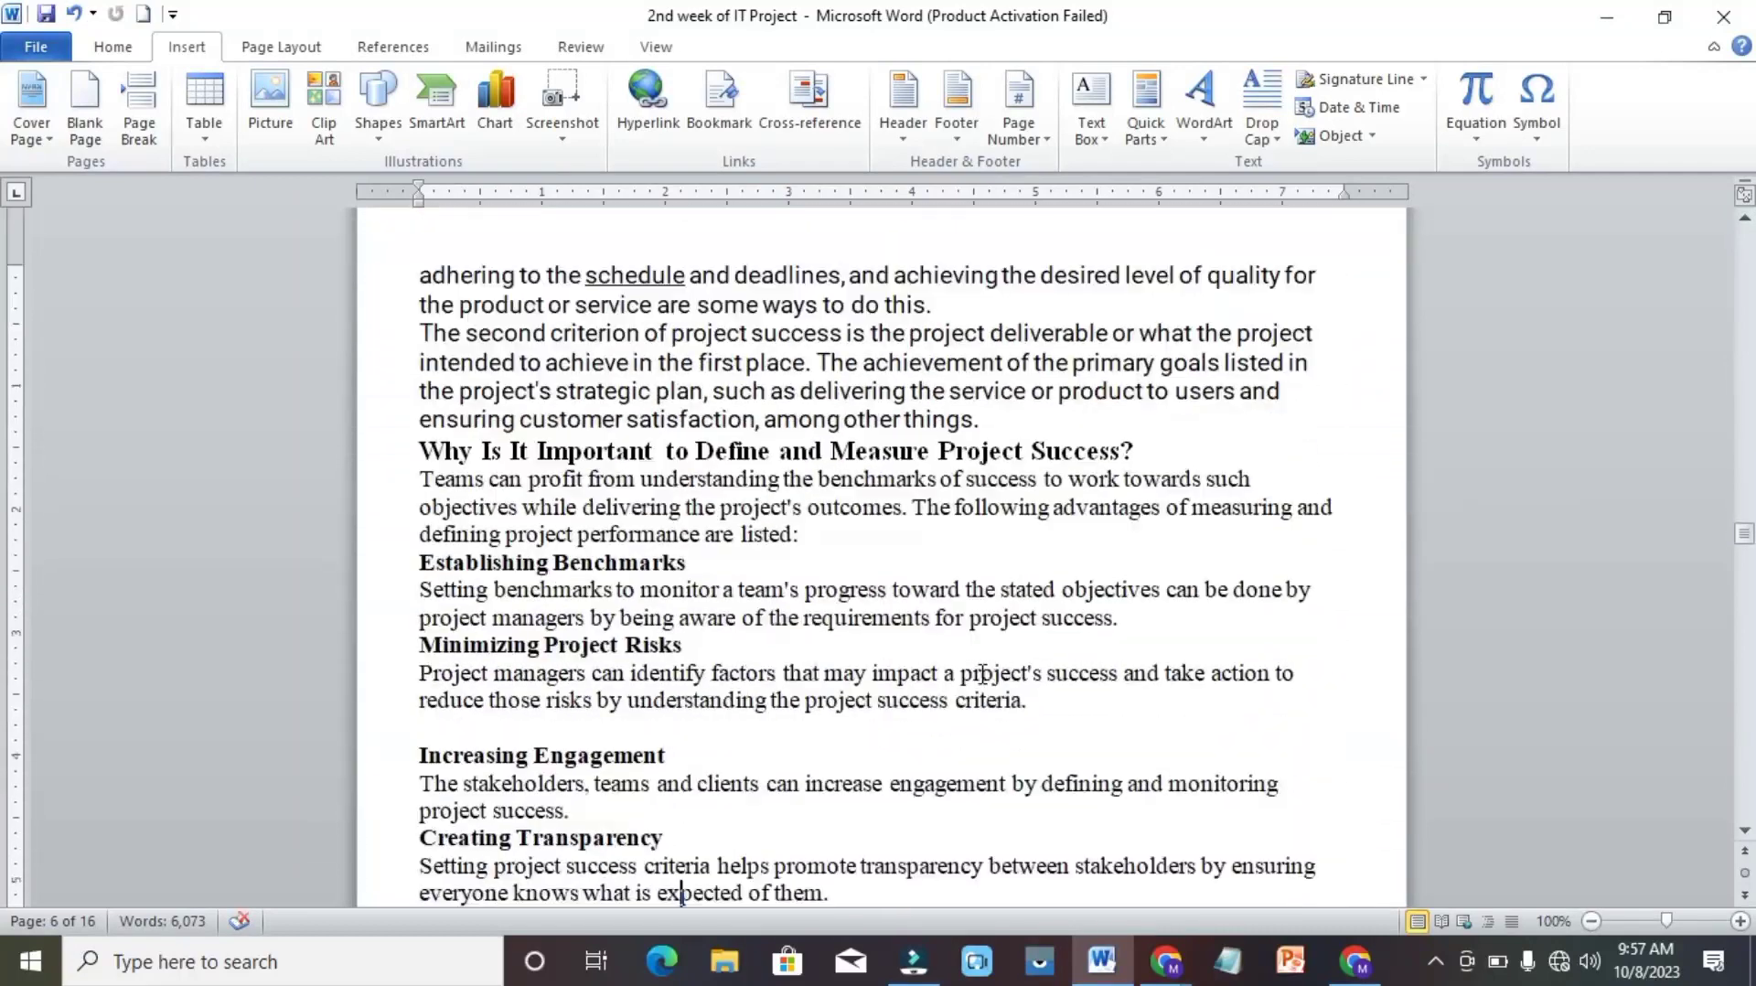
scroll(982, 677, "down", 15)
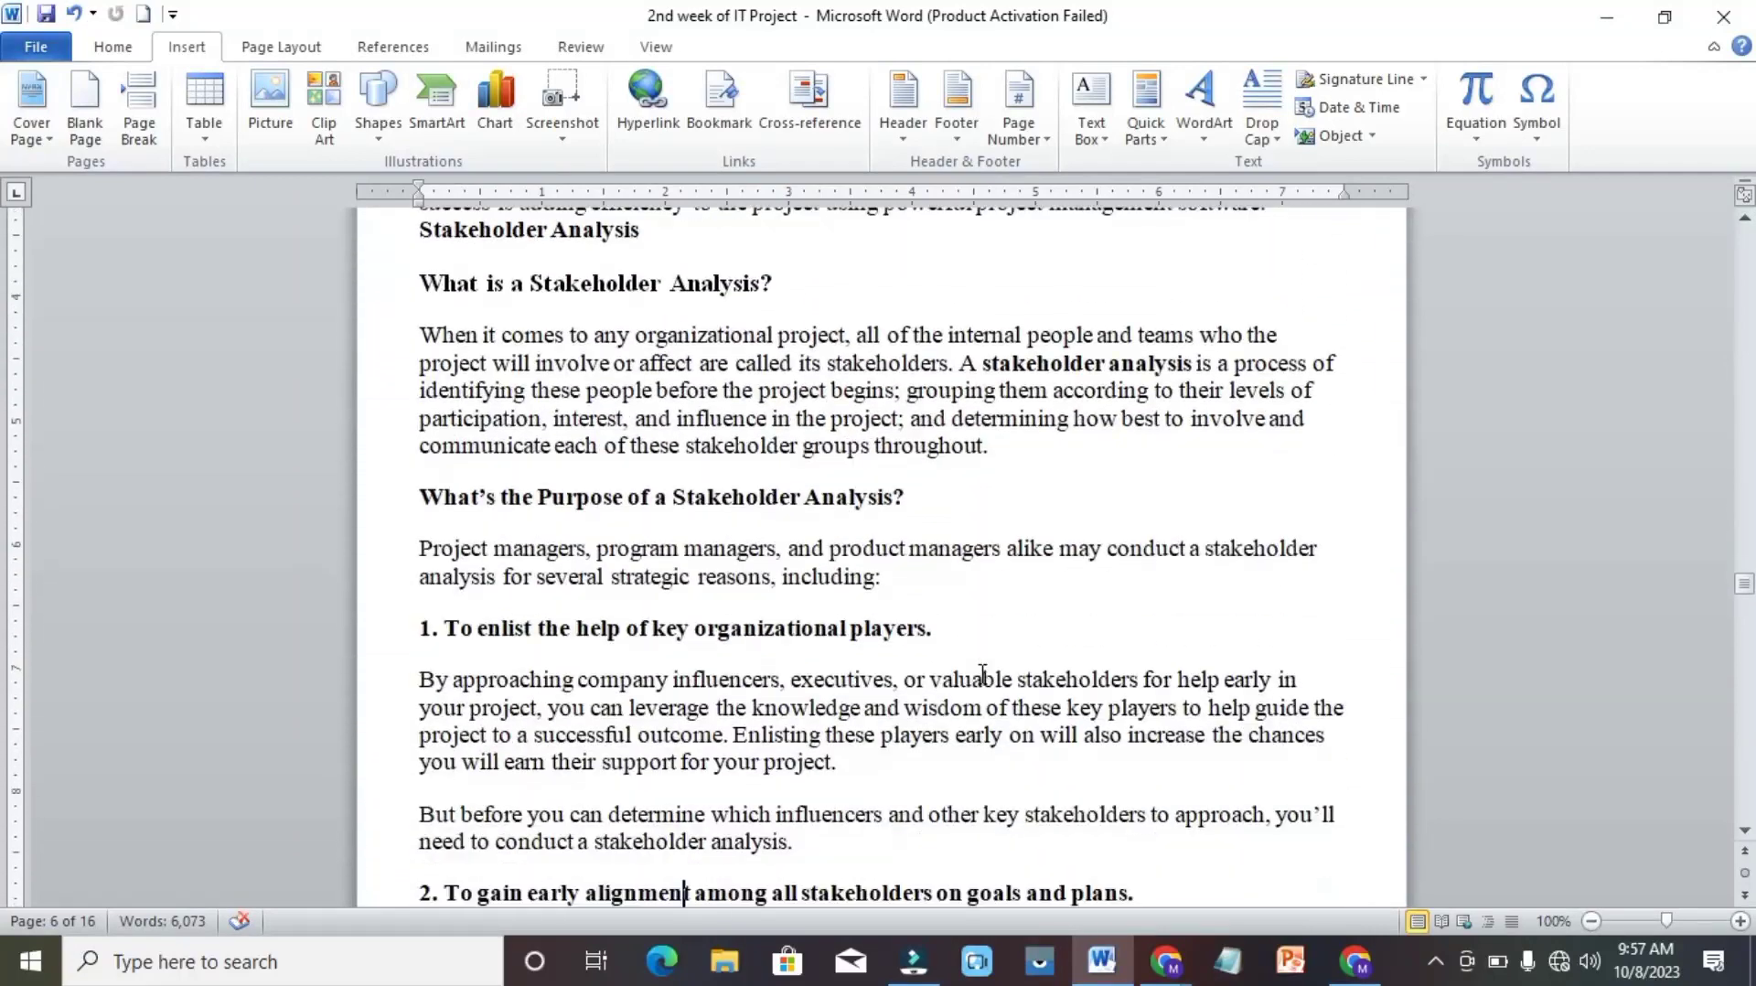
scroll(982, 674, "down", 20)
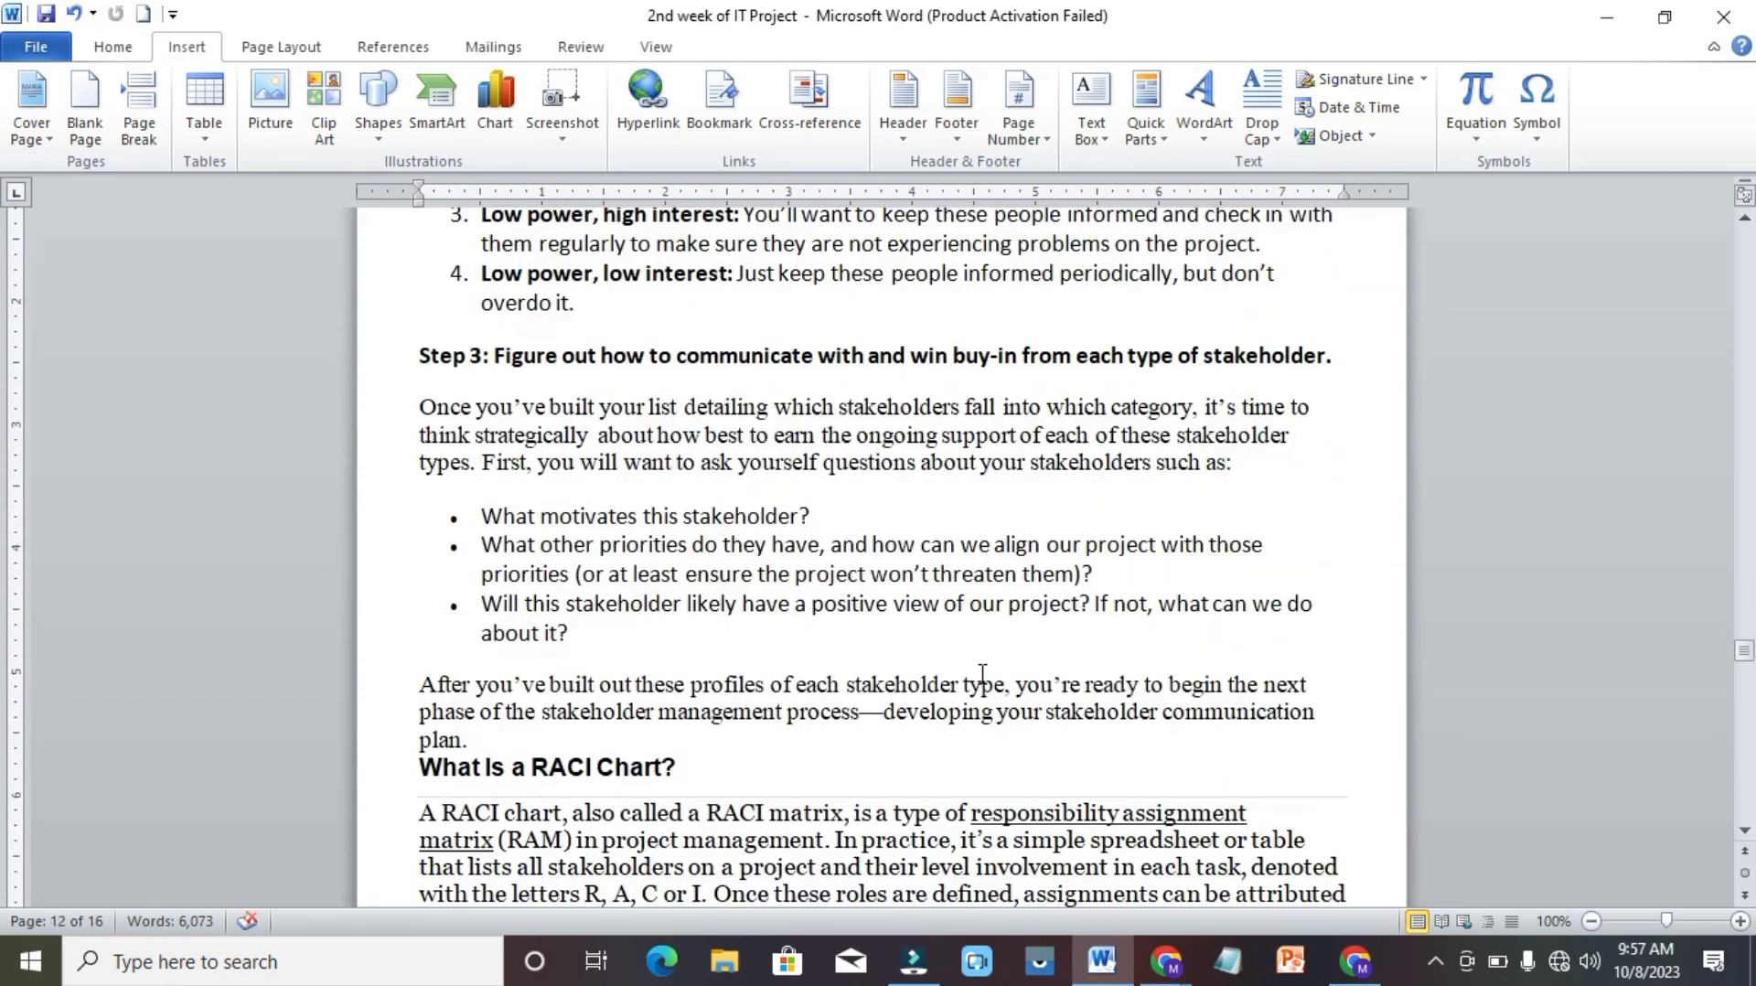
scroll(981, 677, "down", 20)
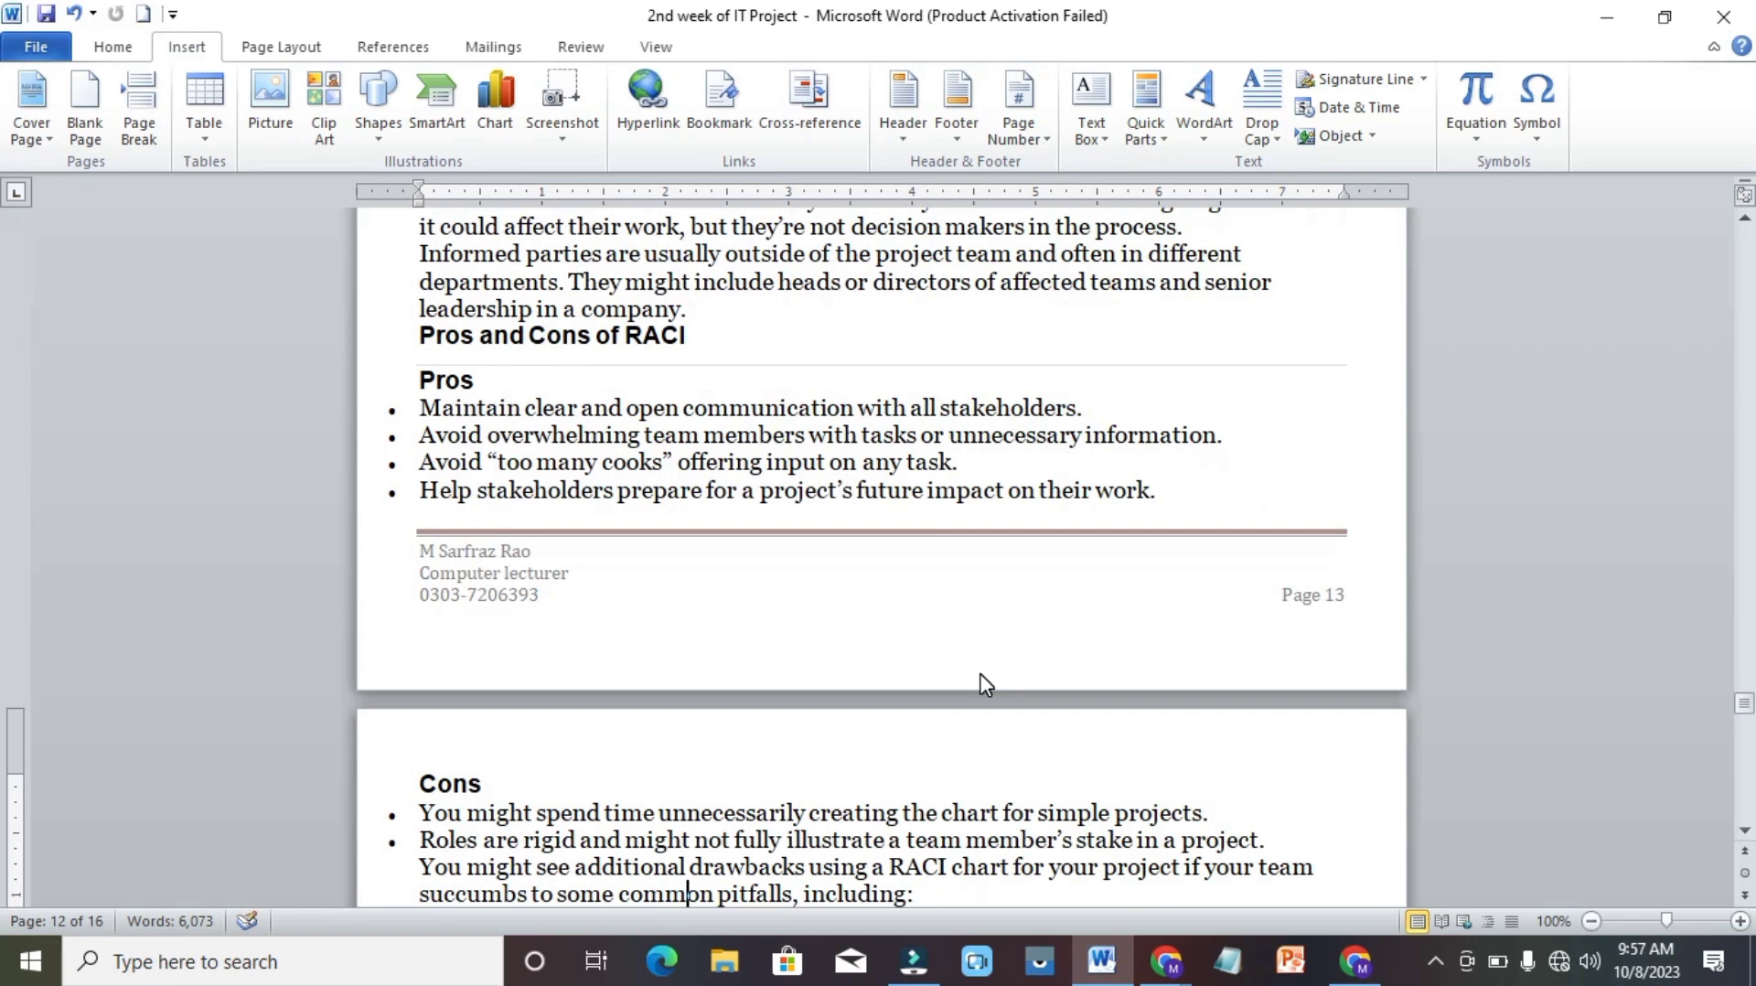
scroll(984, 684, "down", 8)
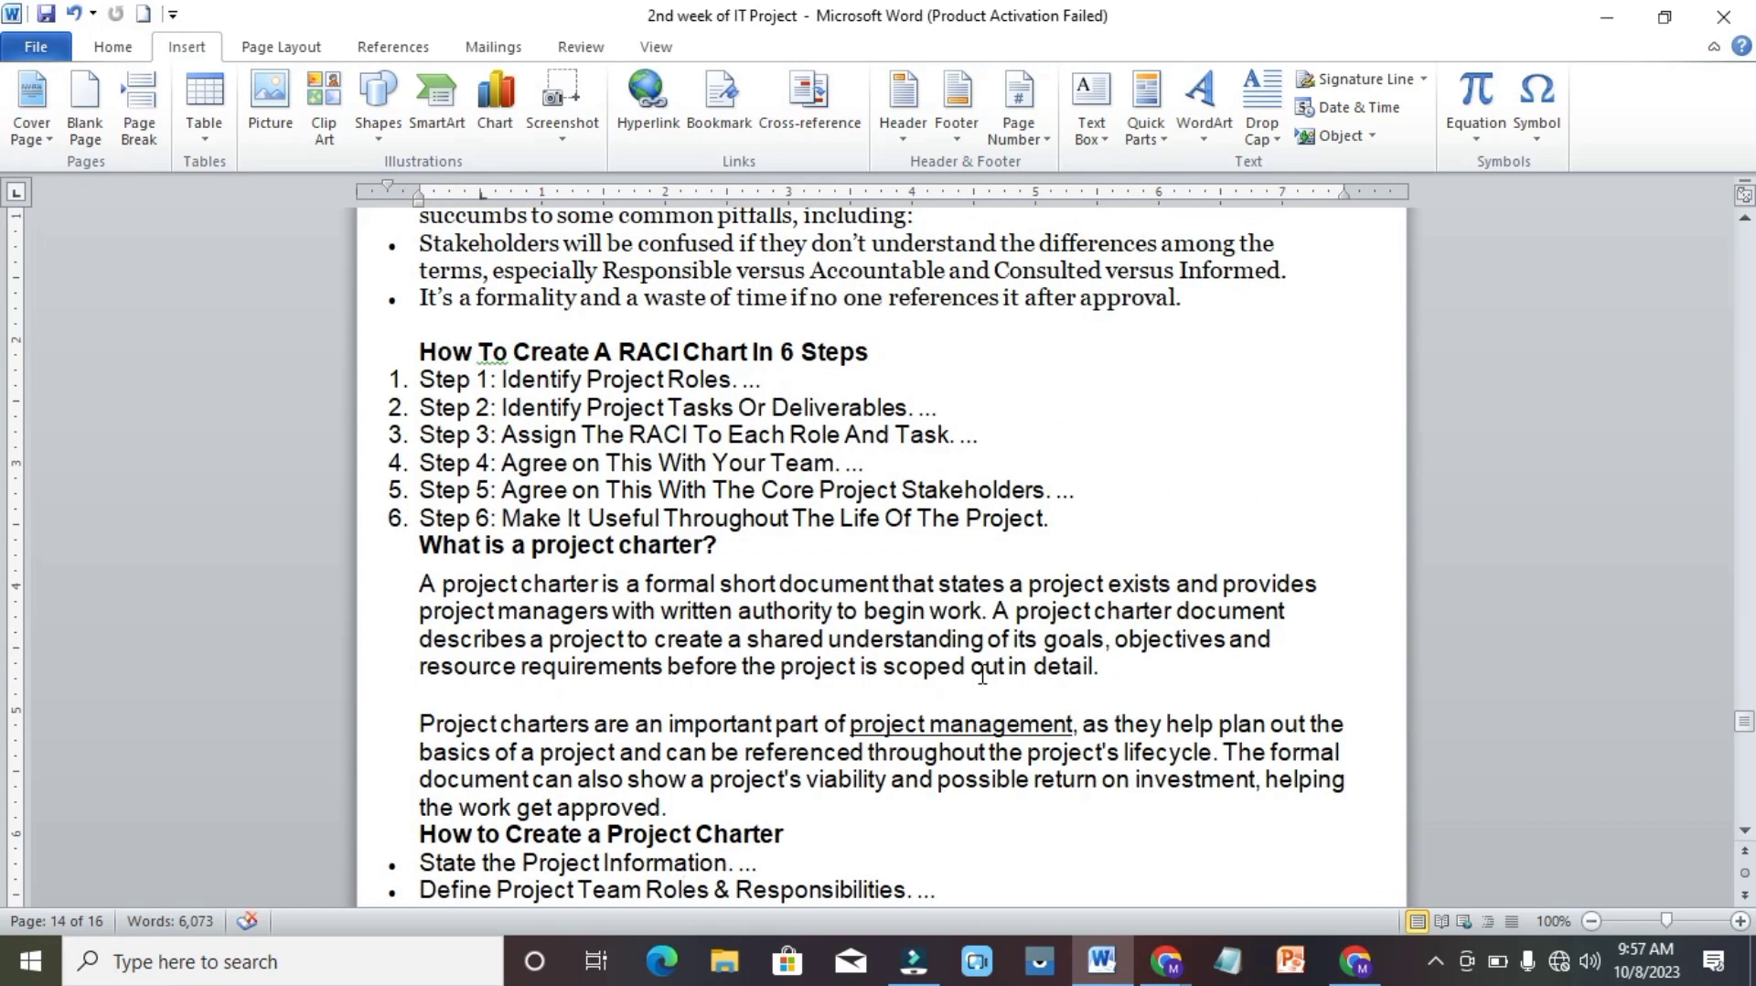
scroll(982, 677, "down", 12)
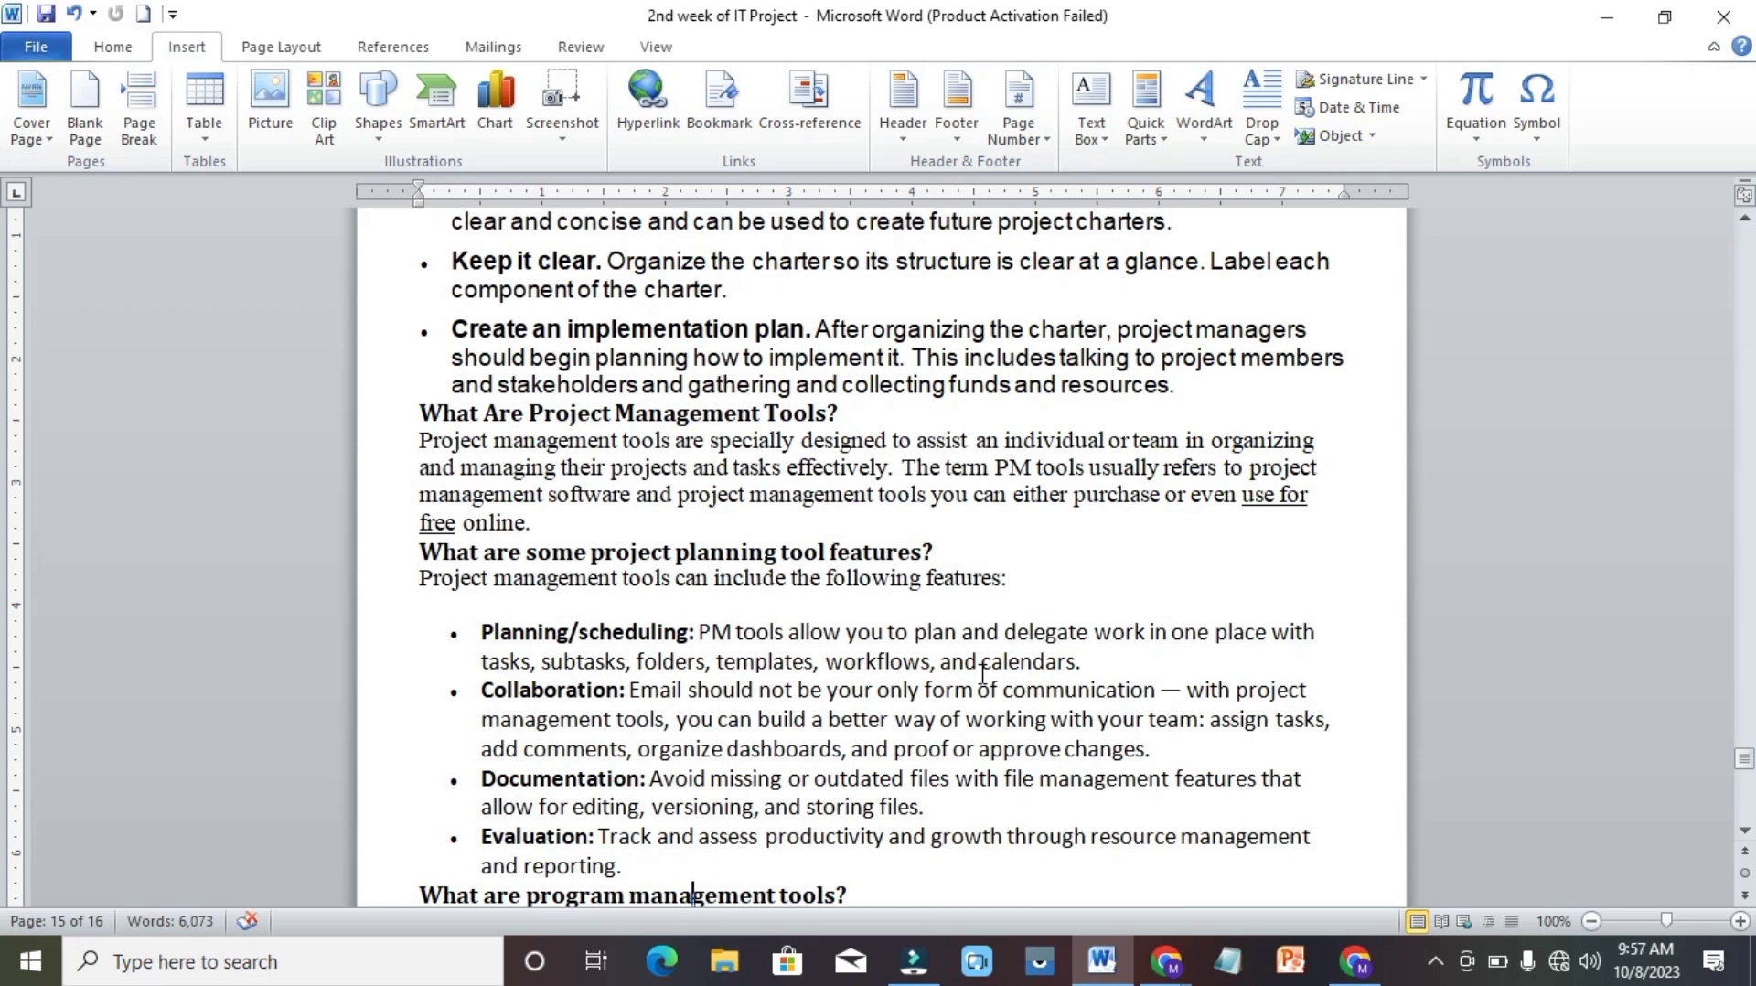
scroll(983, 674, "down", 10)
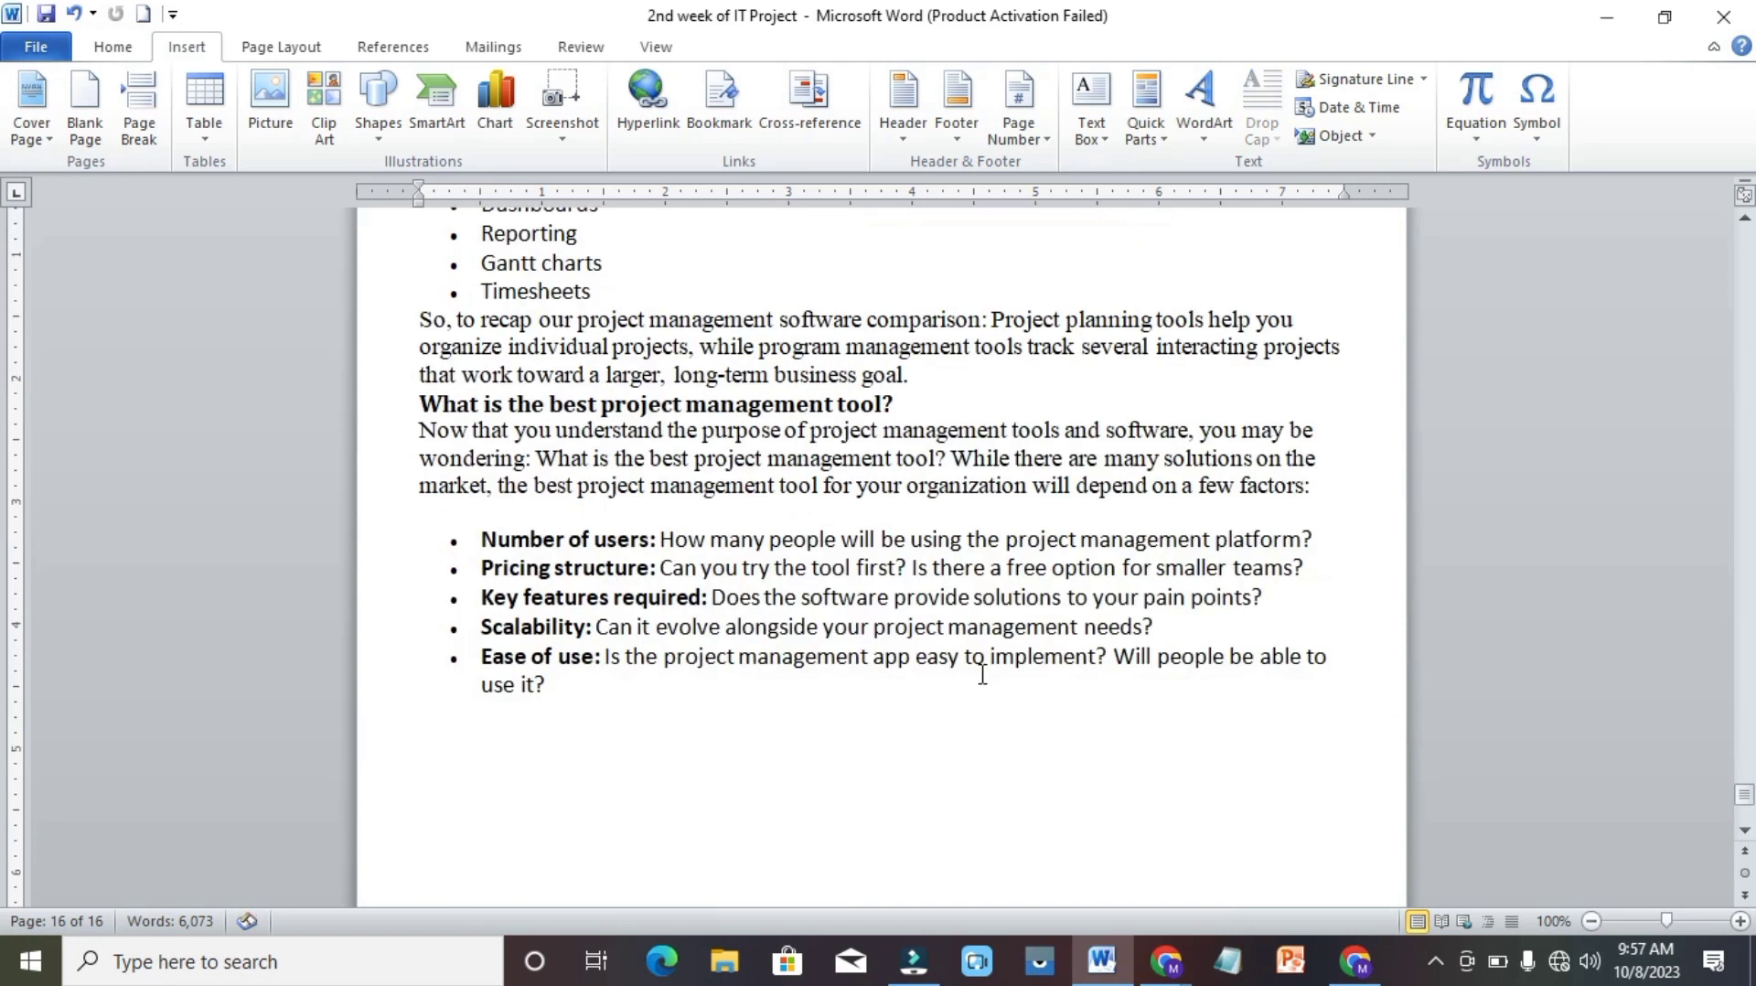
key("Up")
key("Up")
key("Up")
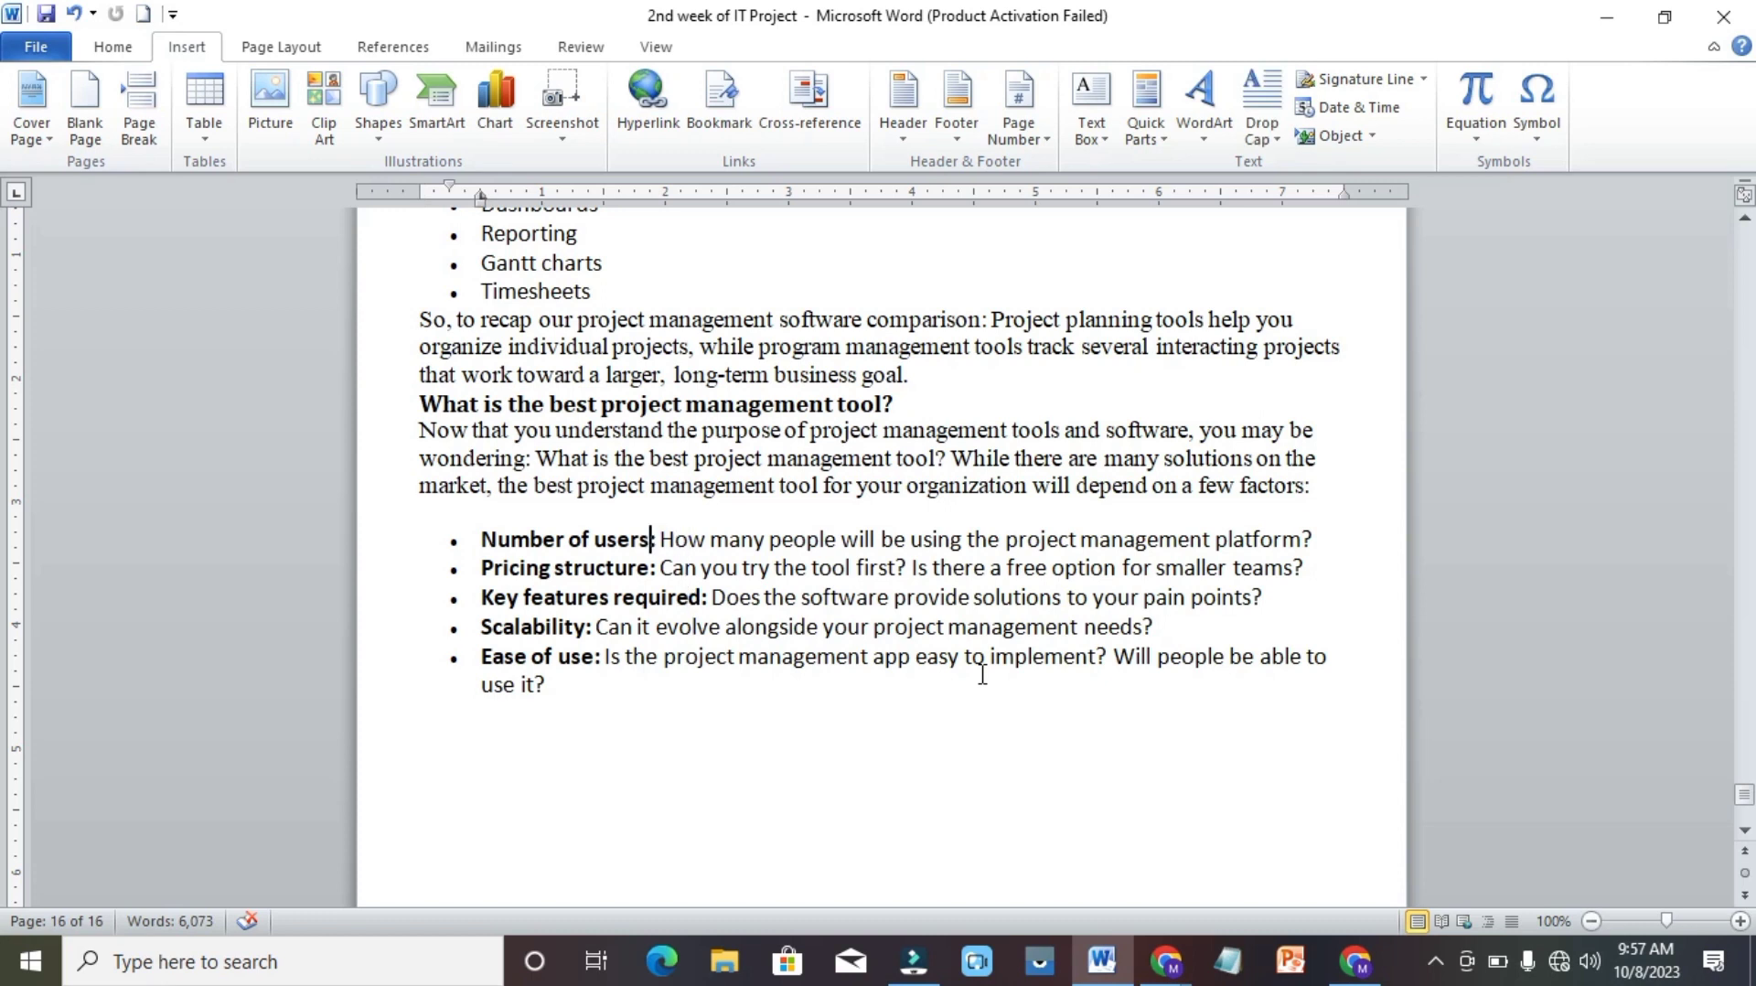
key("shift+Left")
key("shift+Left")
key("shift+Left")
key("shift+Left")
key("shift+Left")
key("shift+Left")
key("shift+Left")
key("shift+Left")
key("shift+Left")
key("shift+Left")
key("shift+Left")
key("shift+Left")
key("shift+Left")
key("shift+Left")
key("shift+Left")
key("shift+Left")
key("shift+Left")
key("shift+Left")
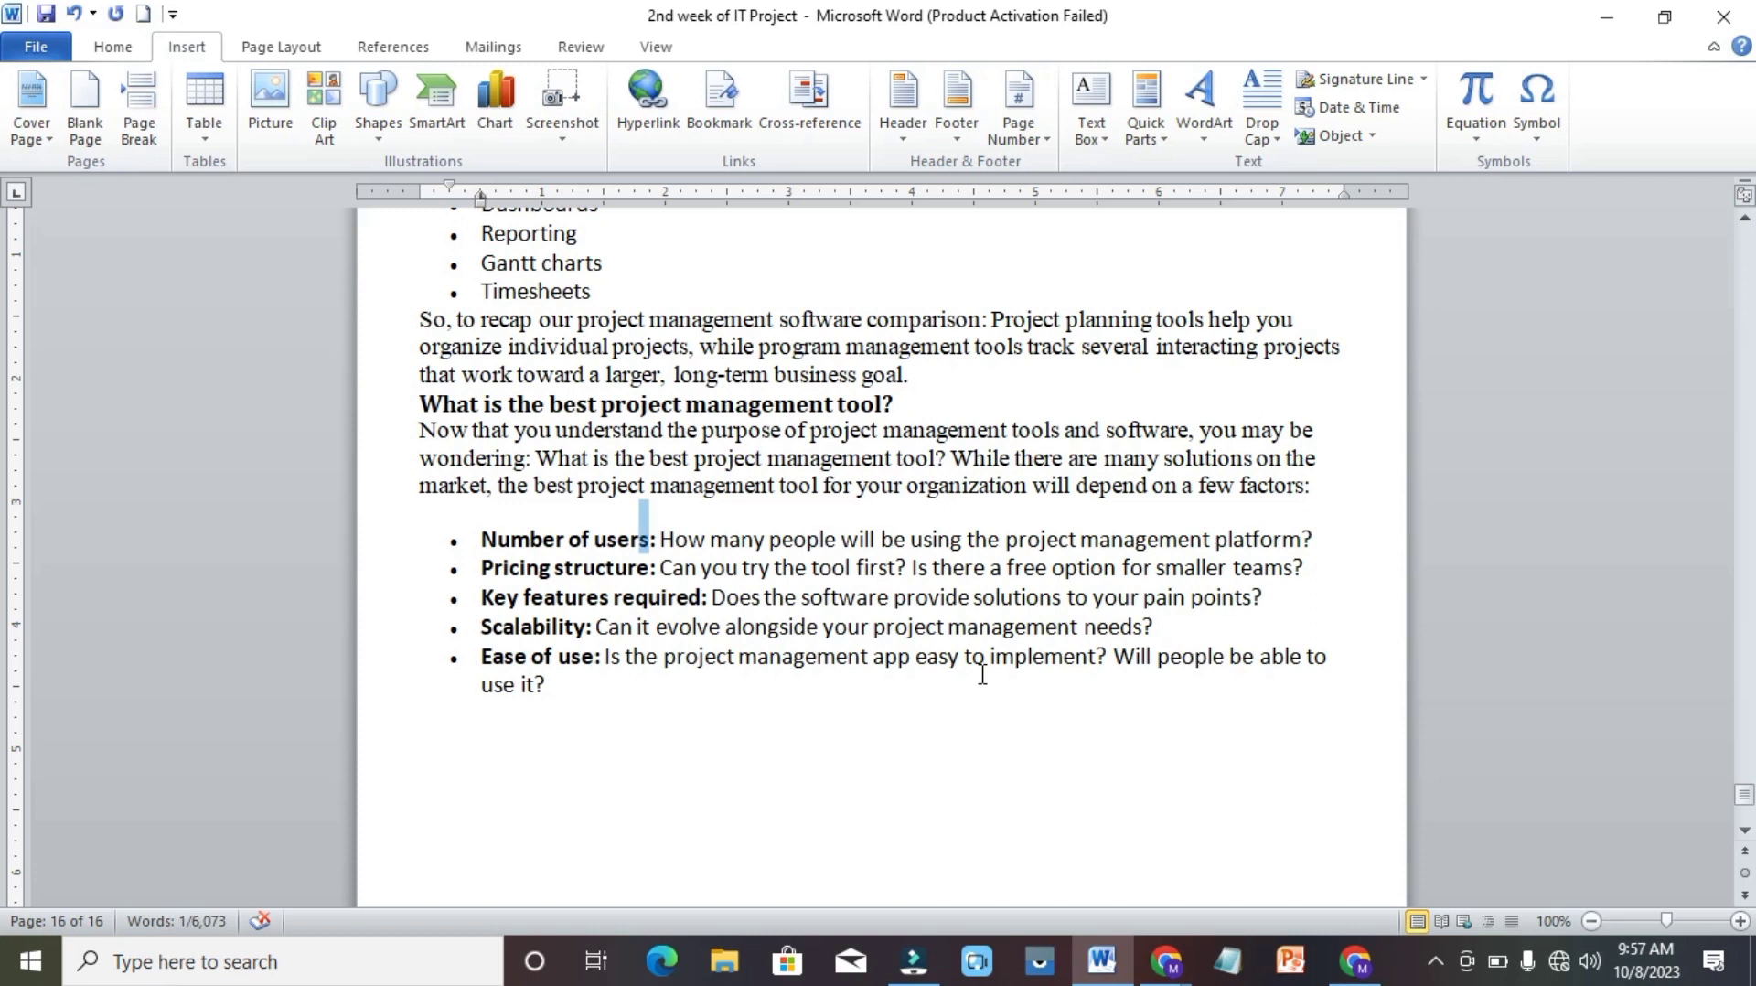
key("shift+Right")
key("shift+Right")
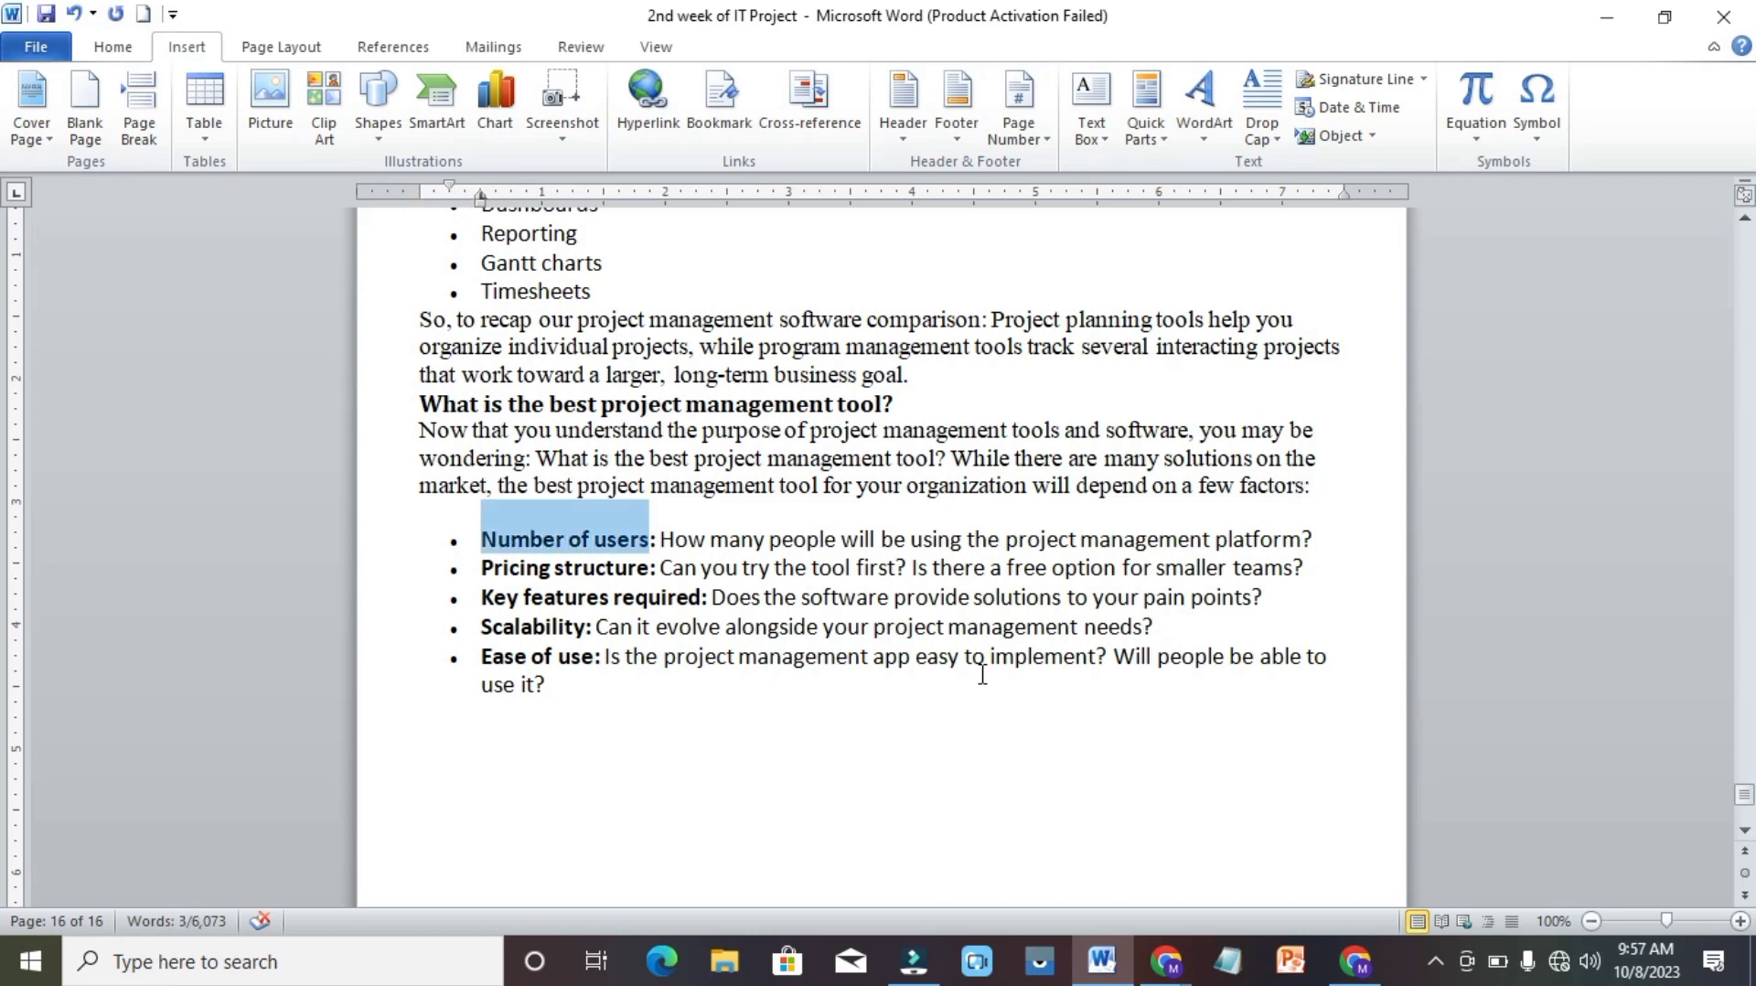
left_click(716, 97)
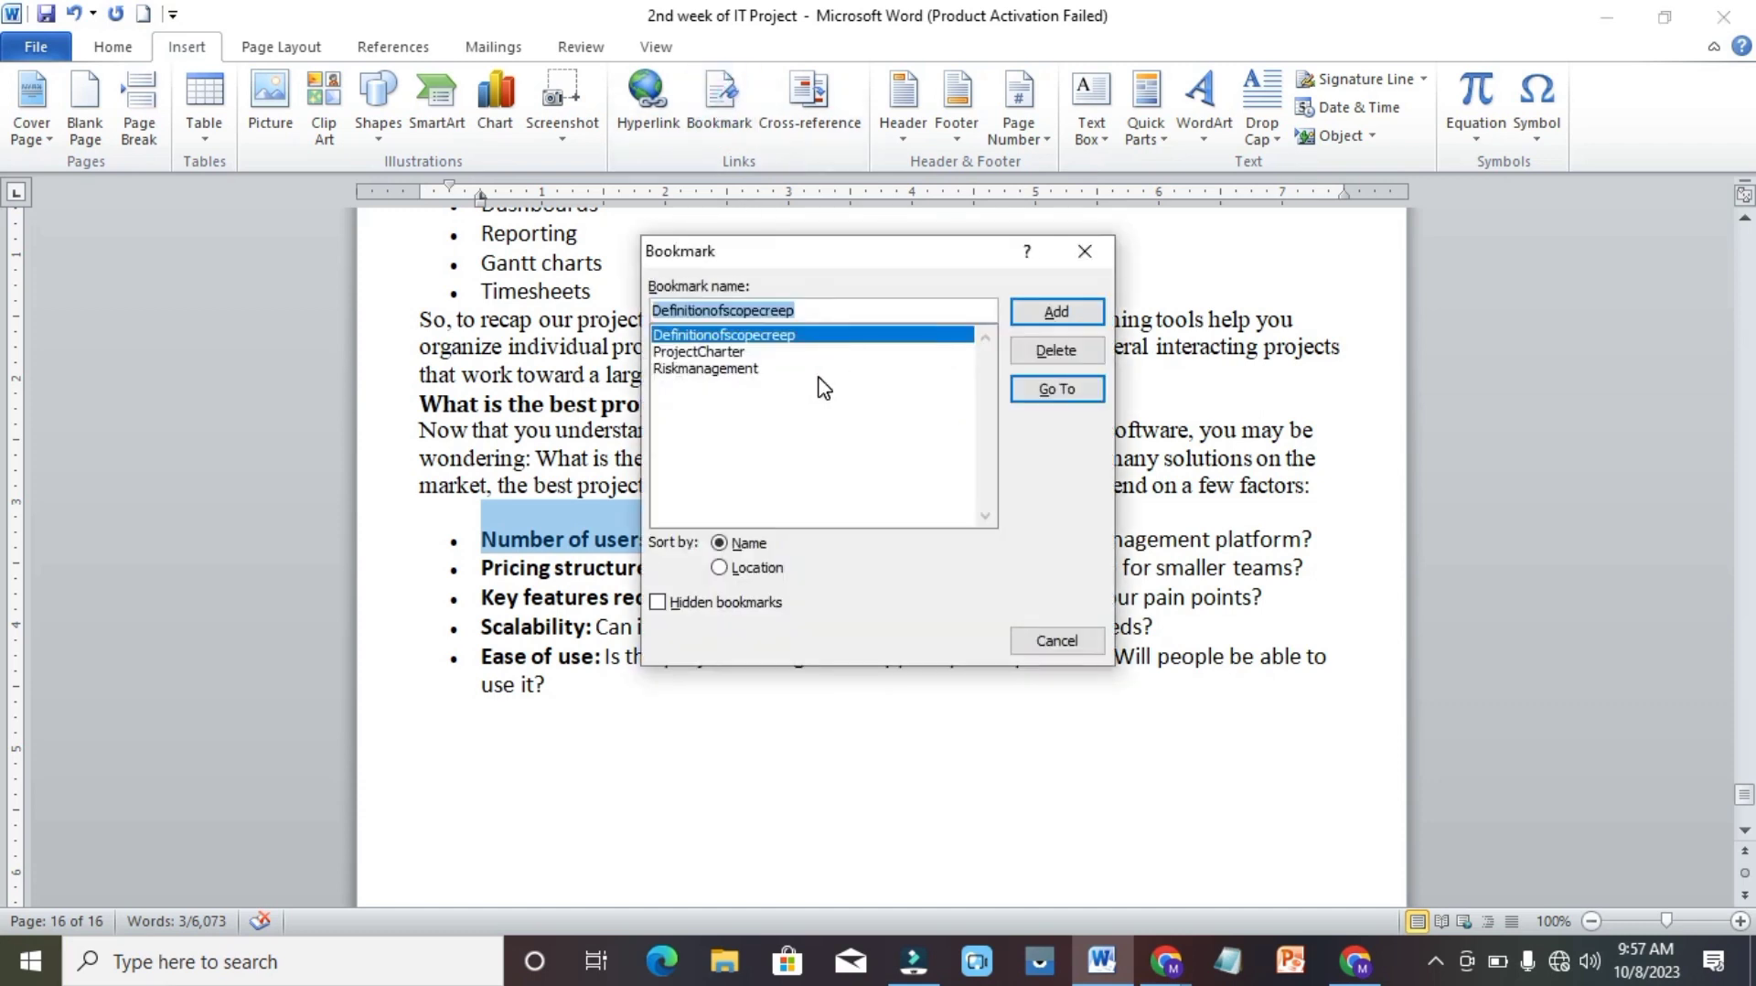
type("•\tNumber of users")
left_click(713, 313)
key("BackSpace")
key("BackSpace")
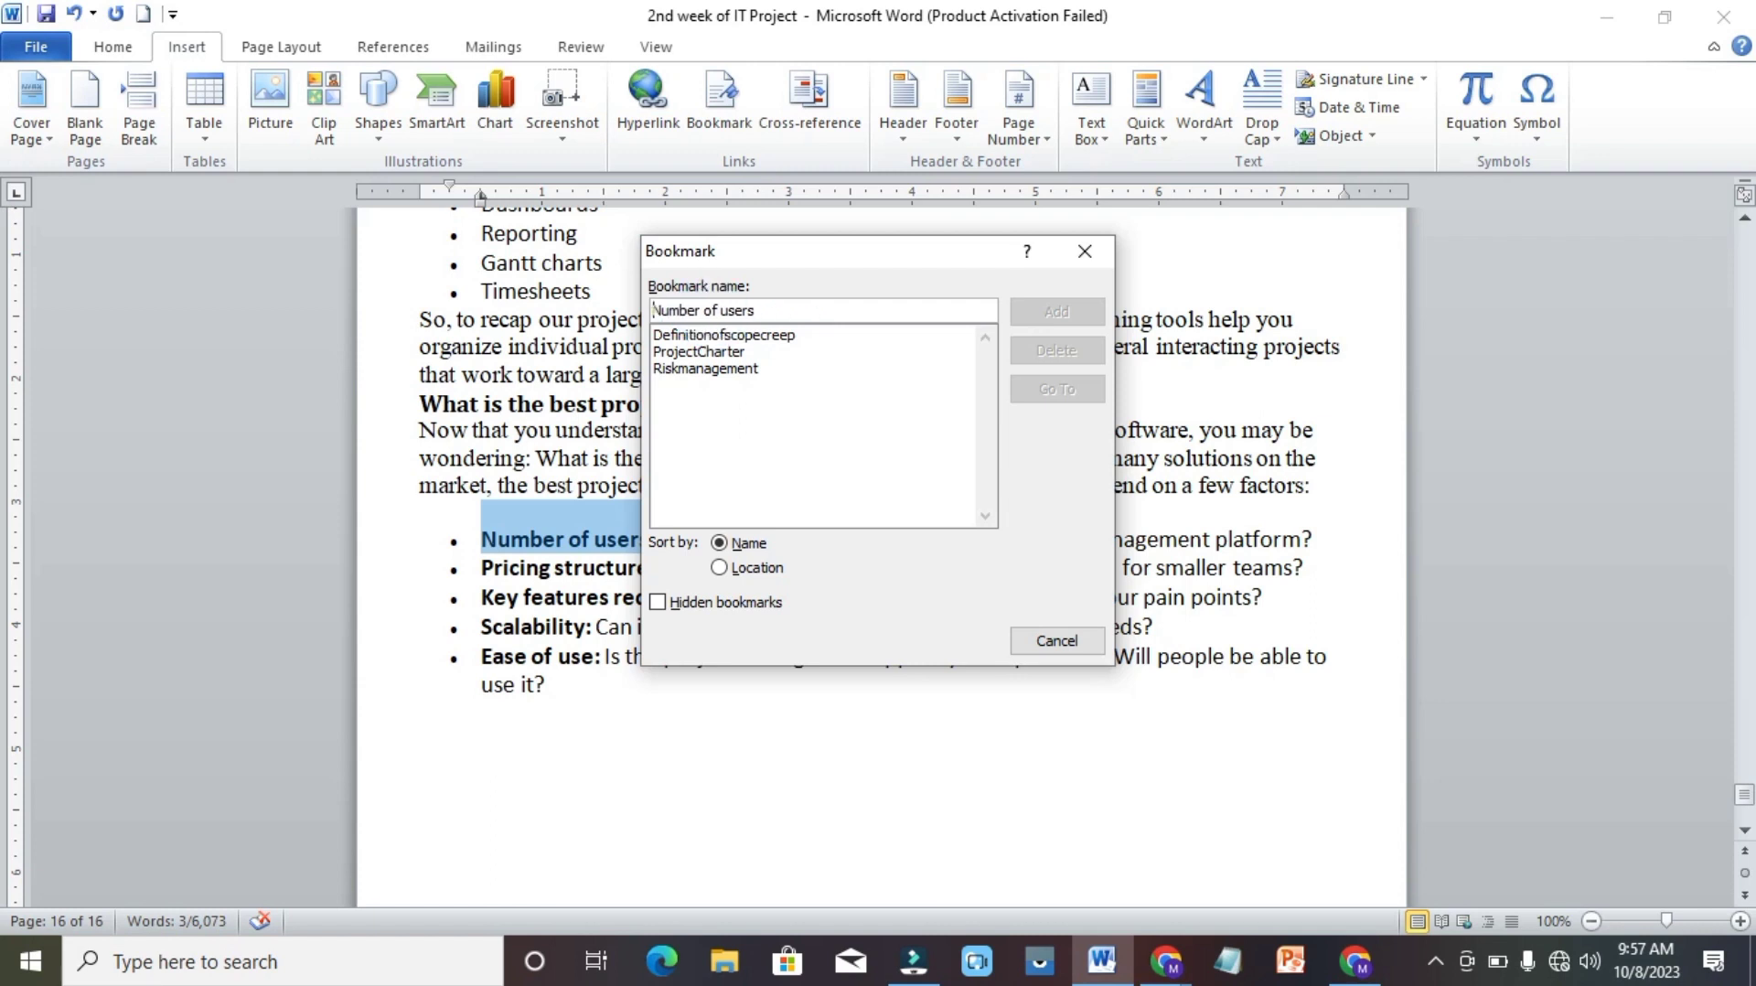
left_click(702, 312)
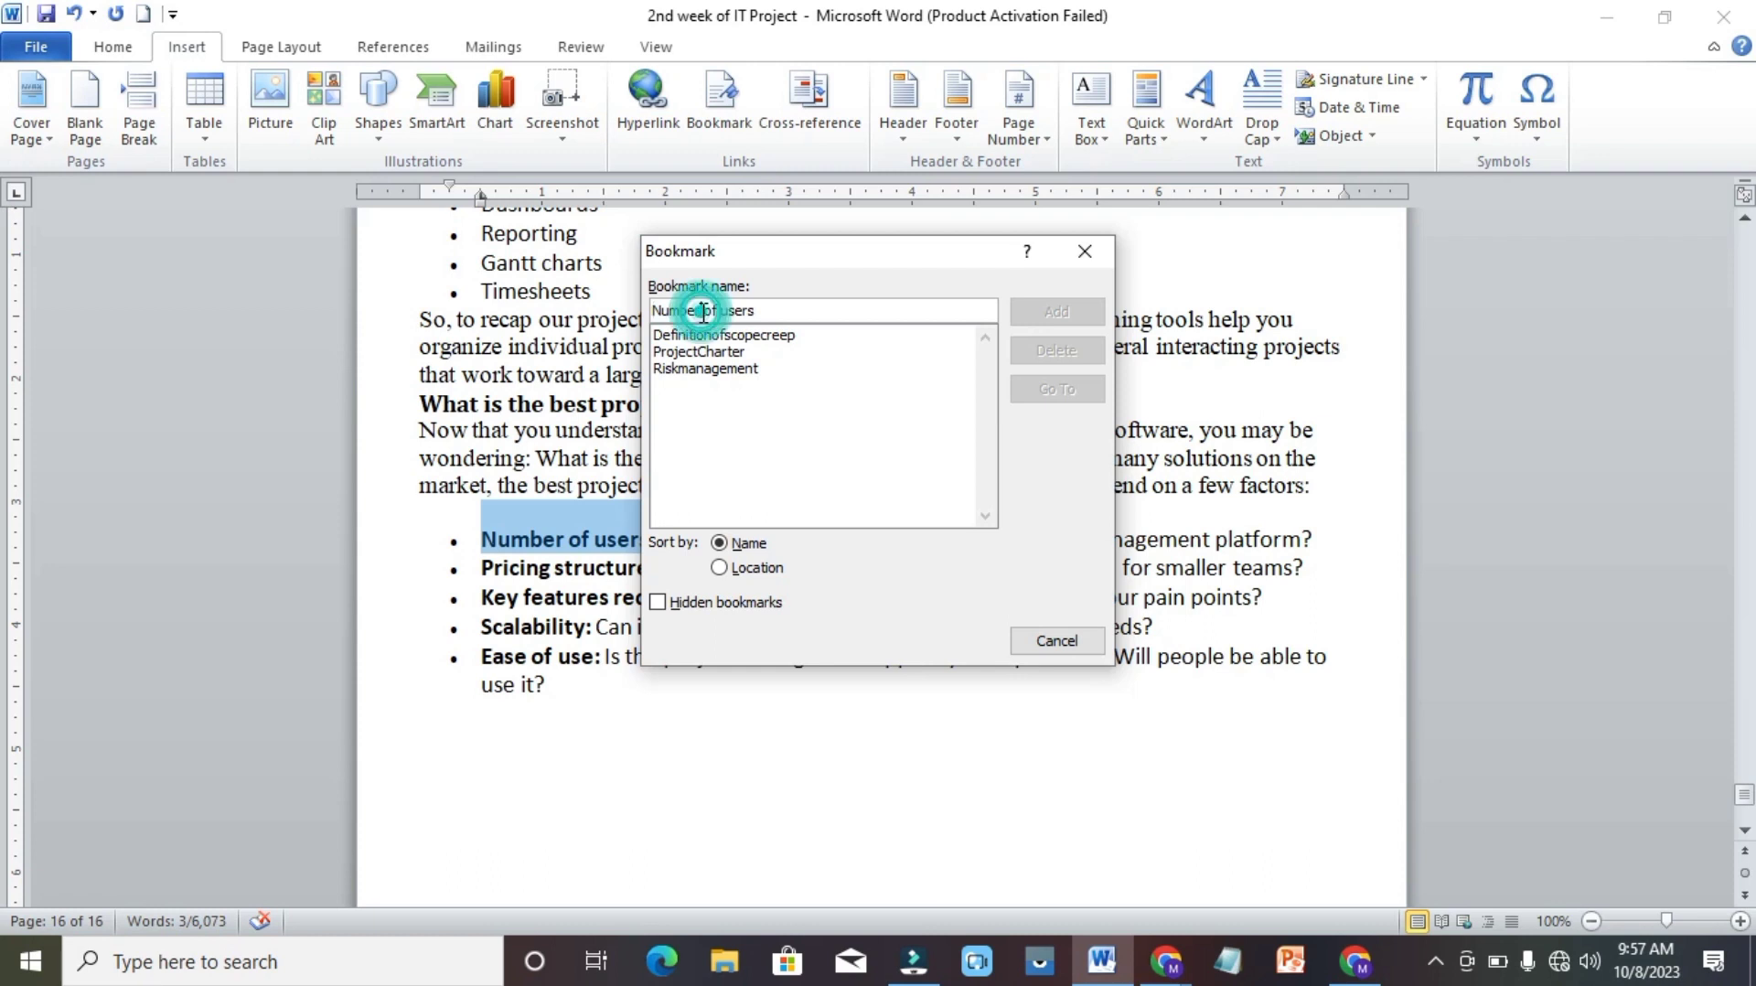
key("BackSpace")
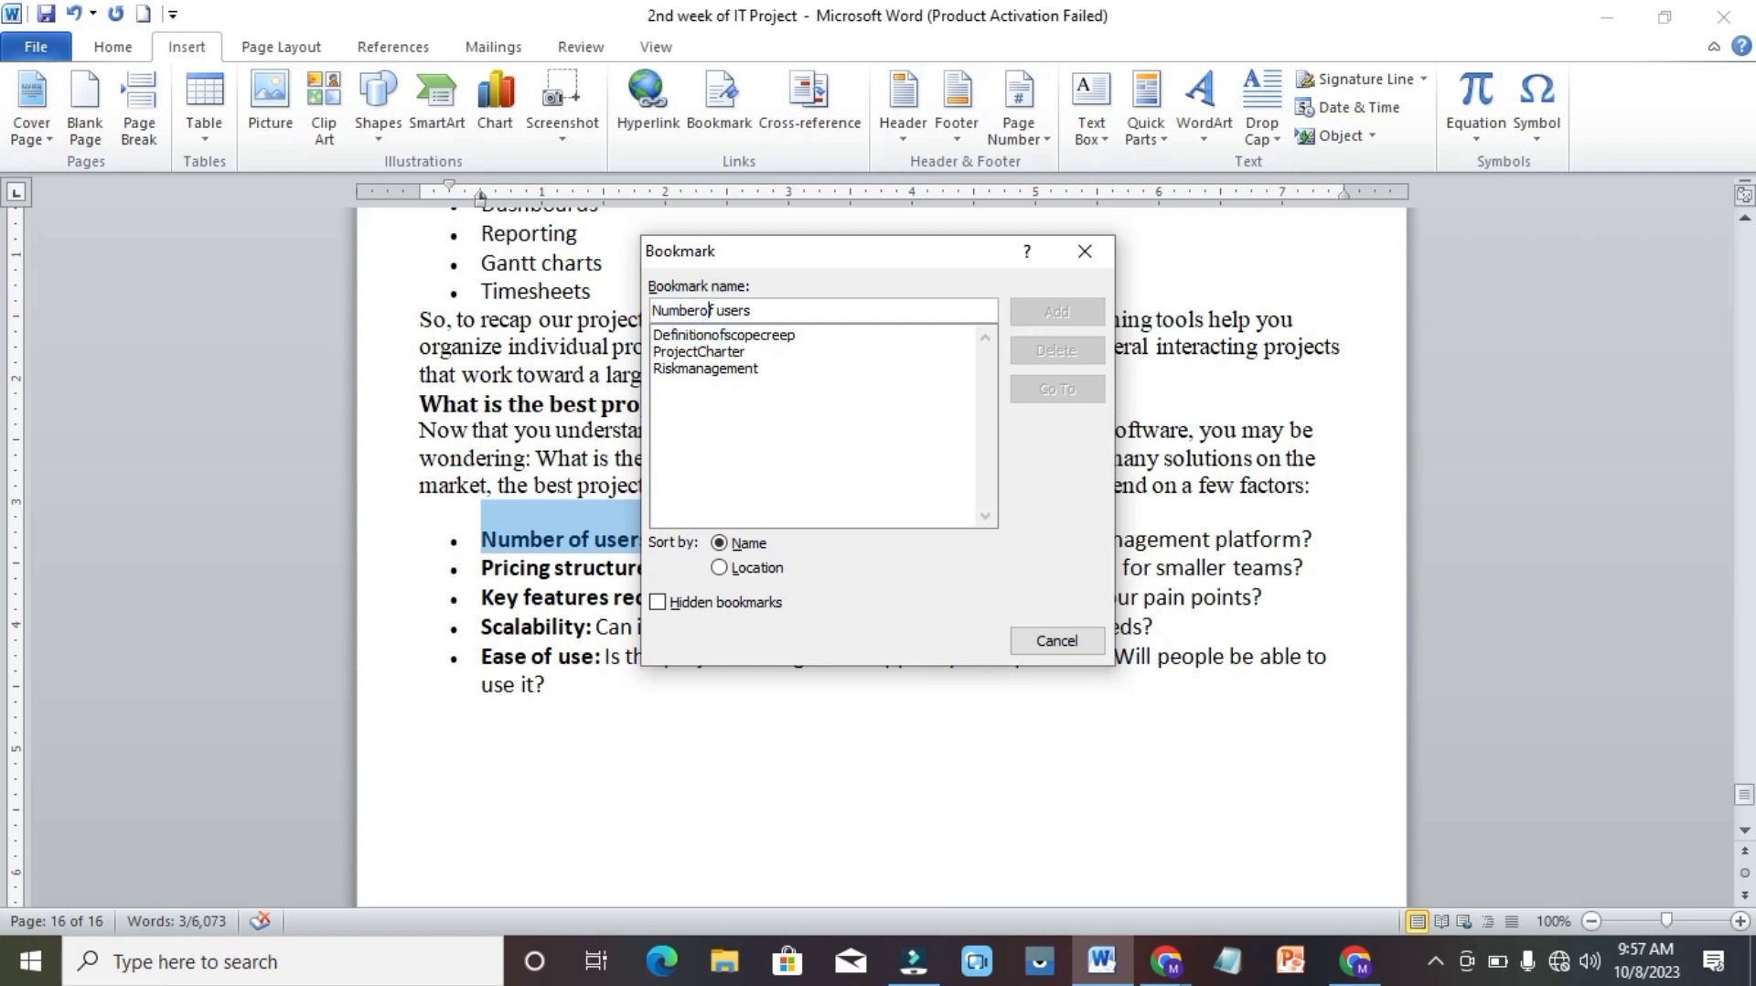
key("BackSpace")
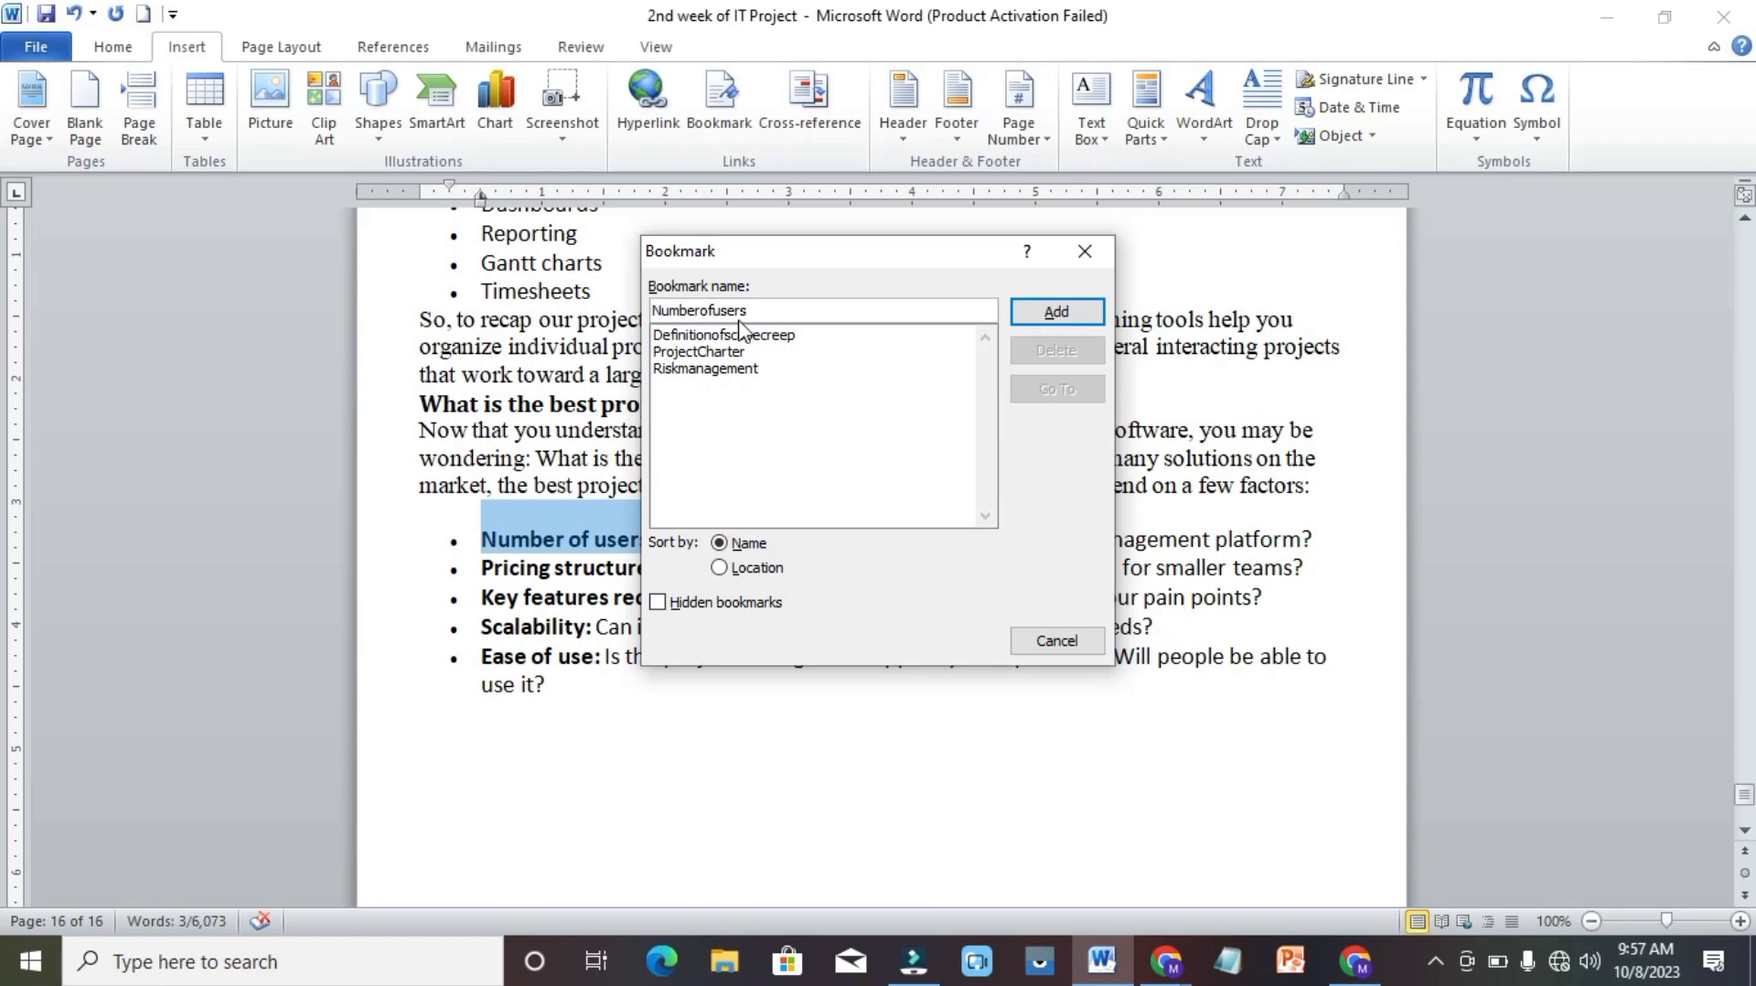
left_click(1048, 312)
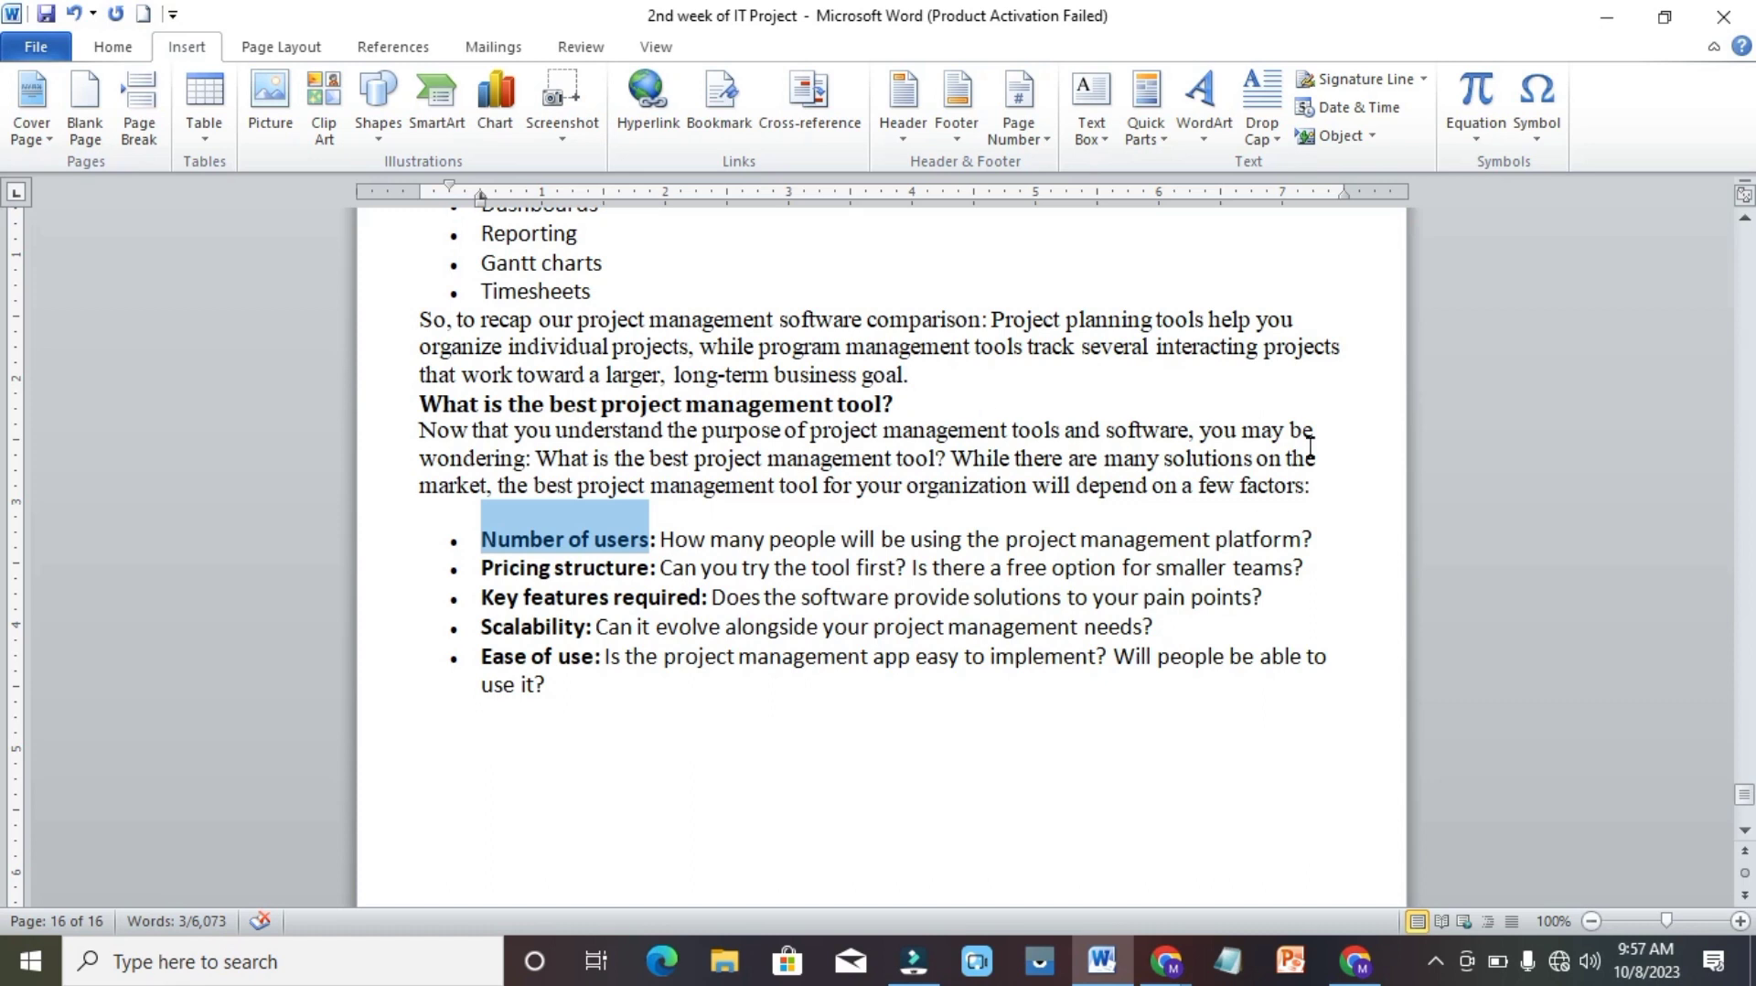
left_click(1172, 759)
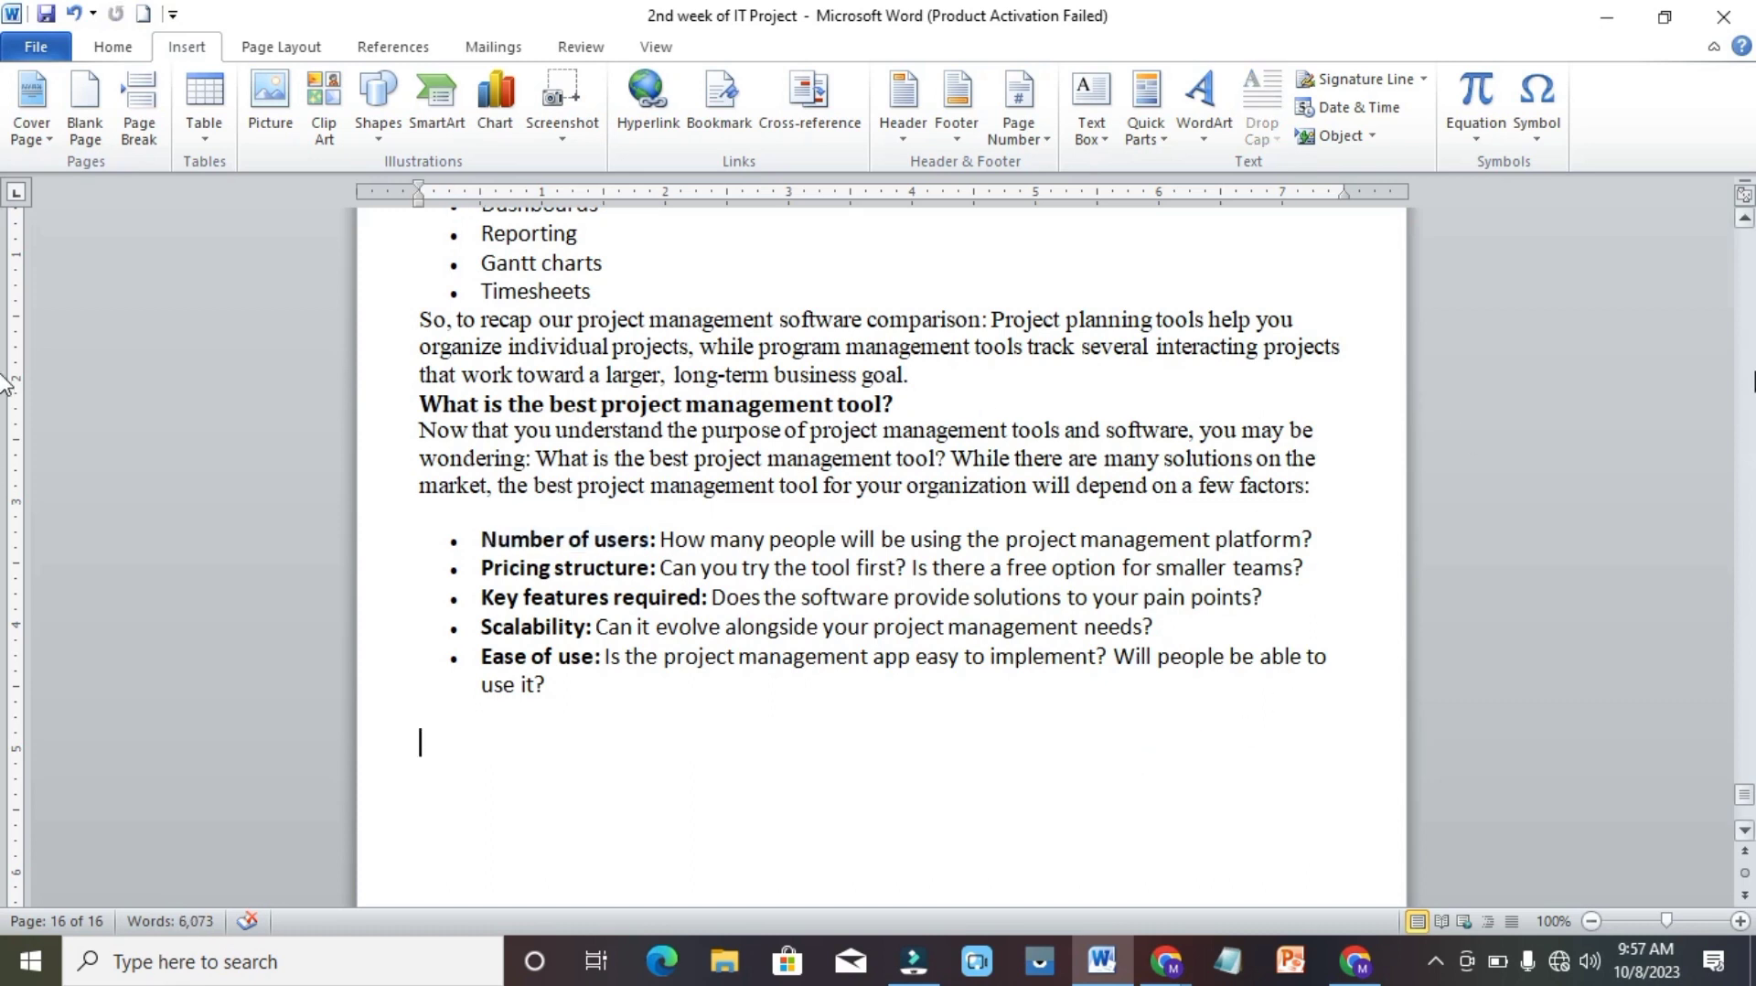
Examine the document's bookmark names offered by Go To with Bookmark as the target type, and close the dialog.
left_click(1747, 284)
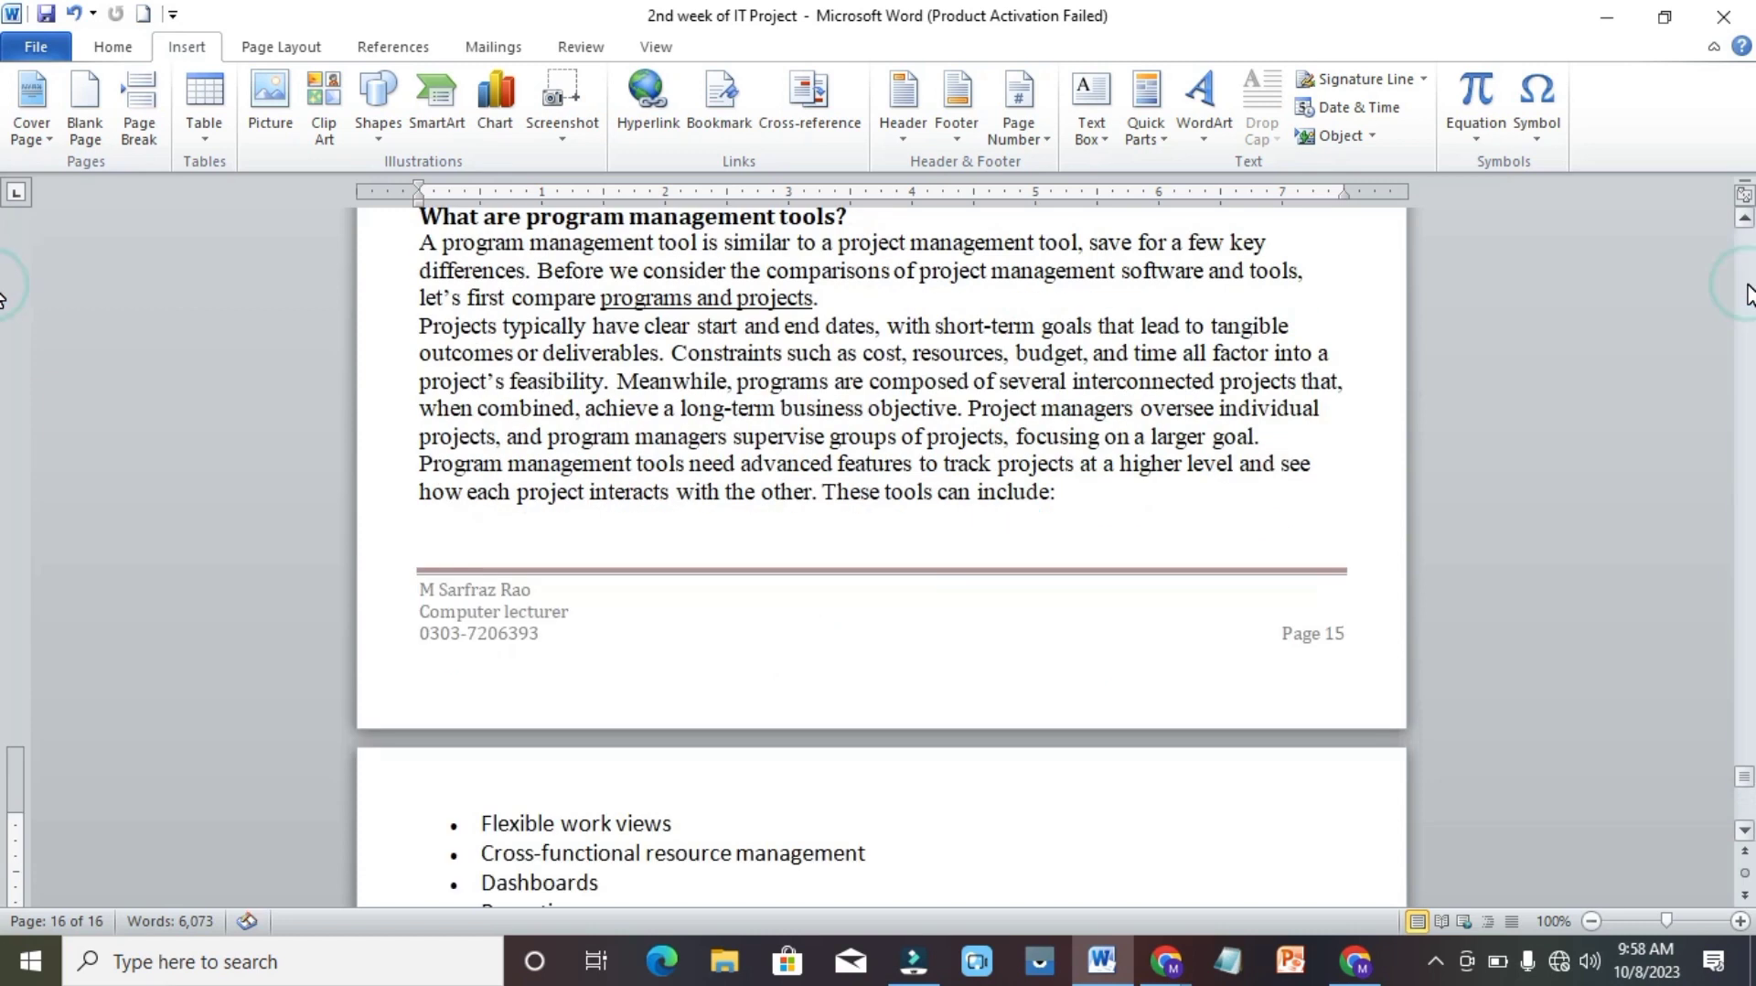
left_click(1747, 261)
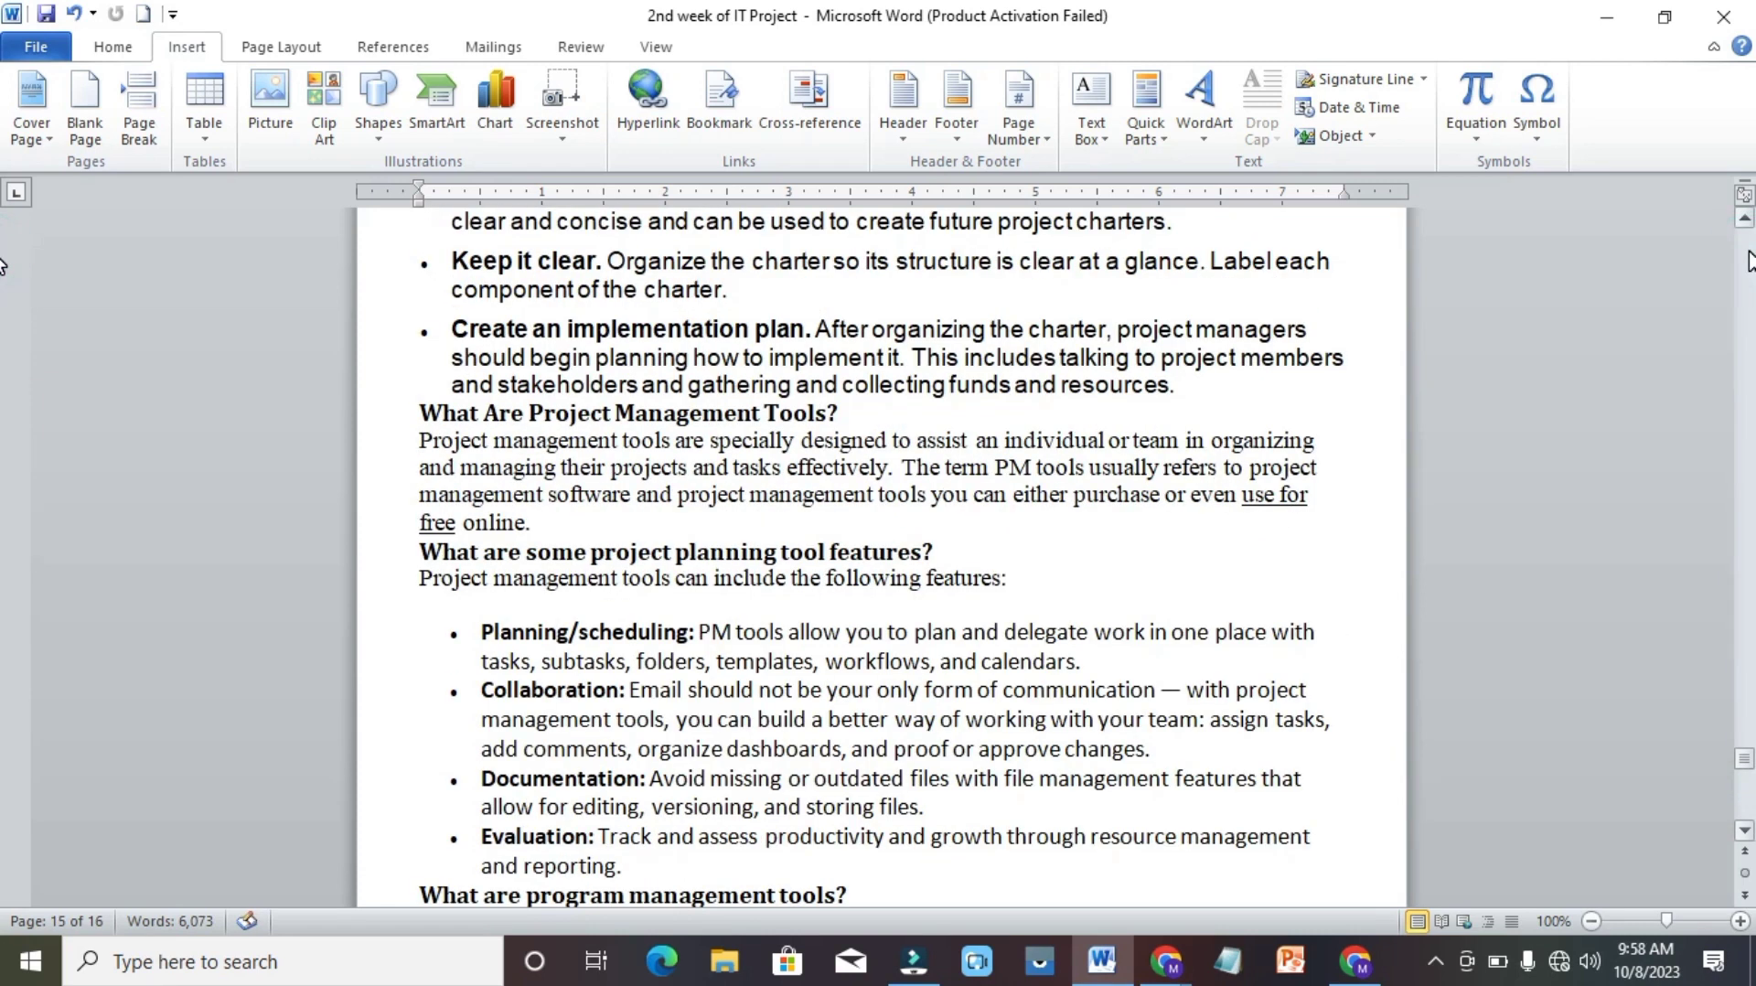
left_click_drag(1745, 238, 1747, 251)
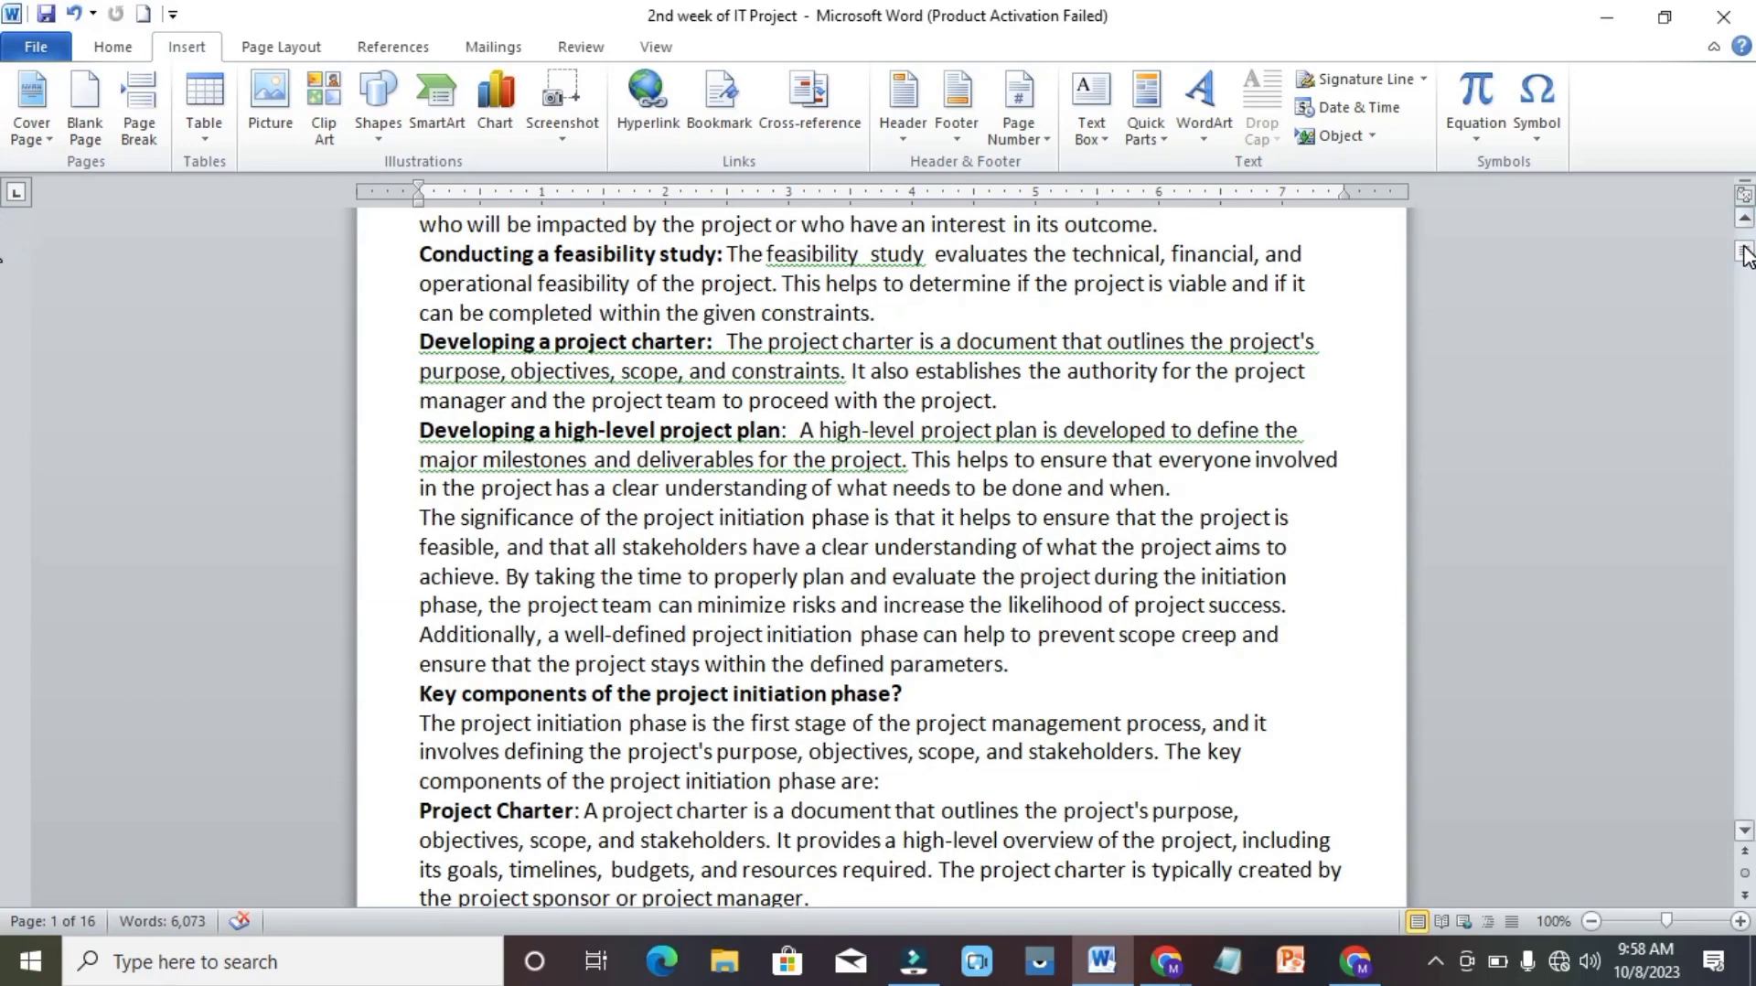
left_click(1747, 255)
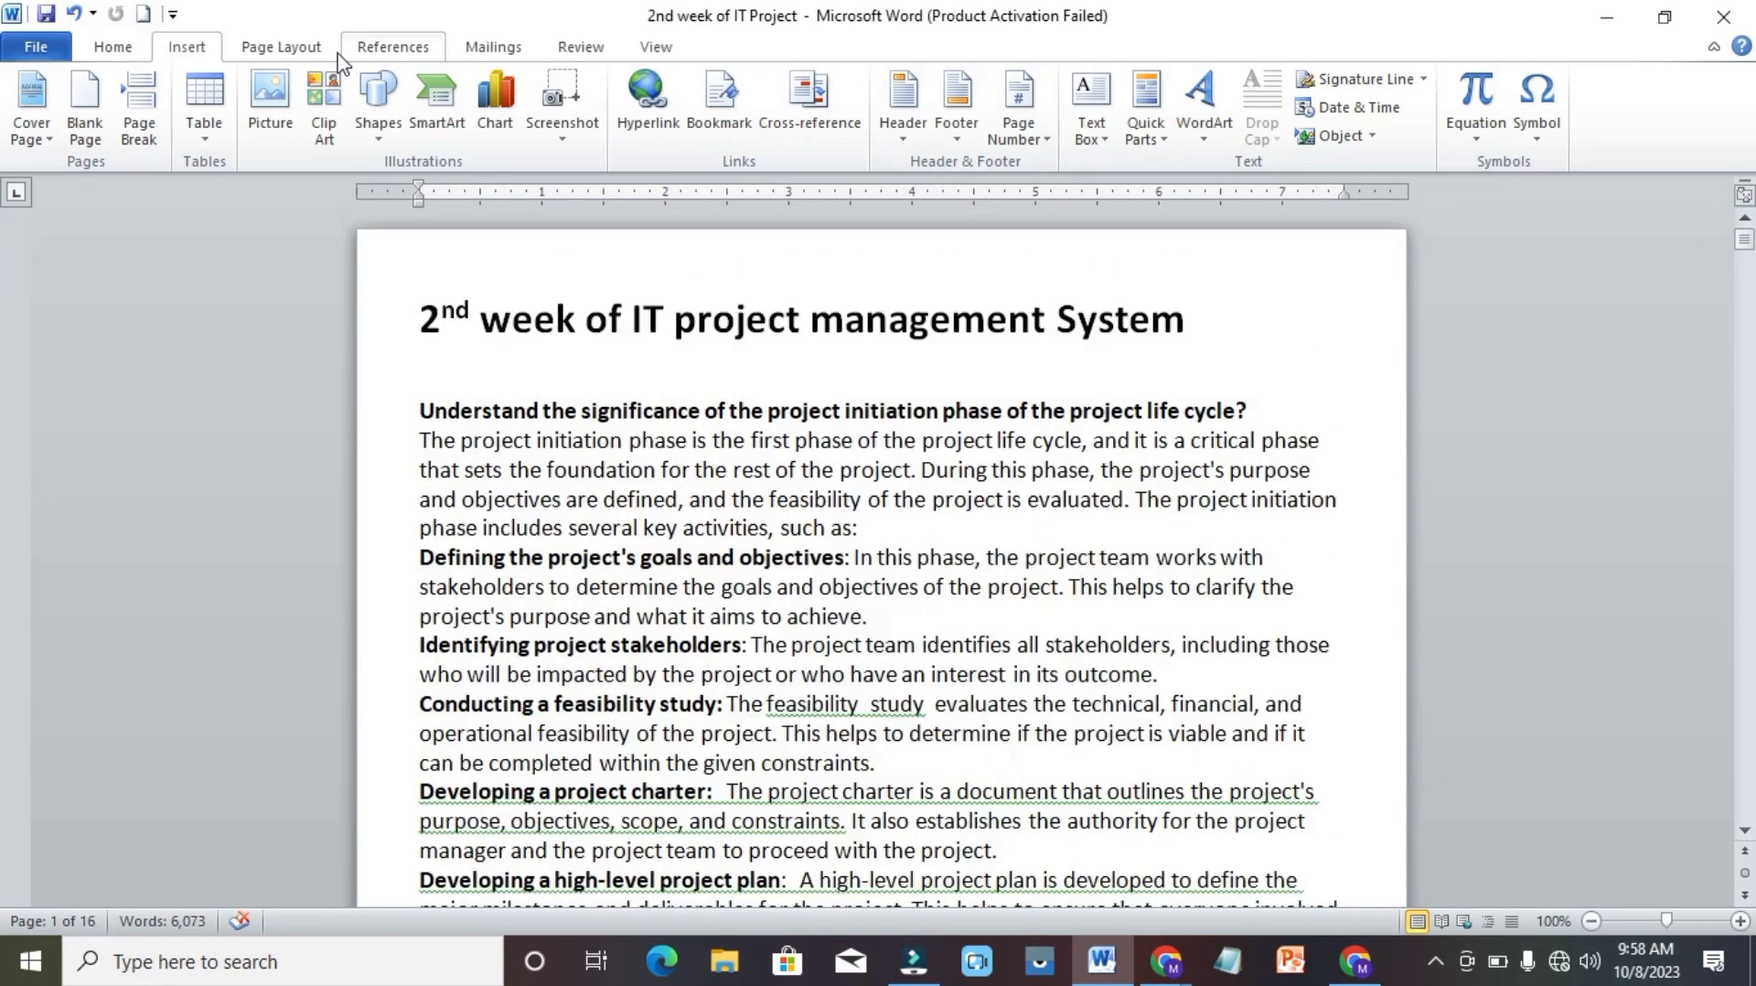
left_click(117, 49)
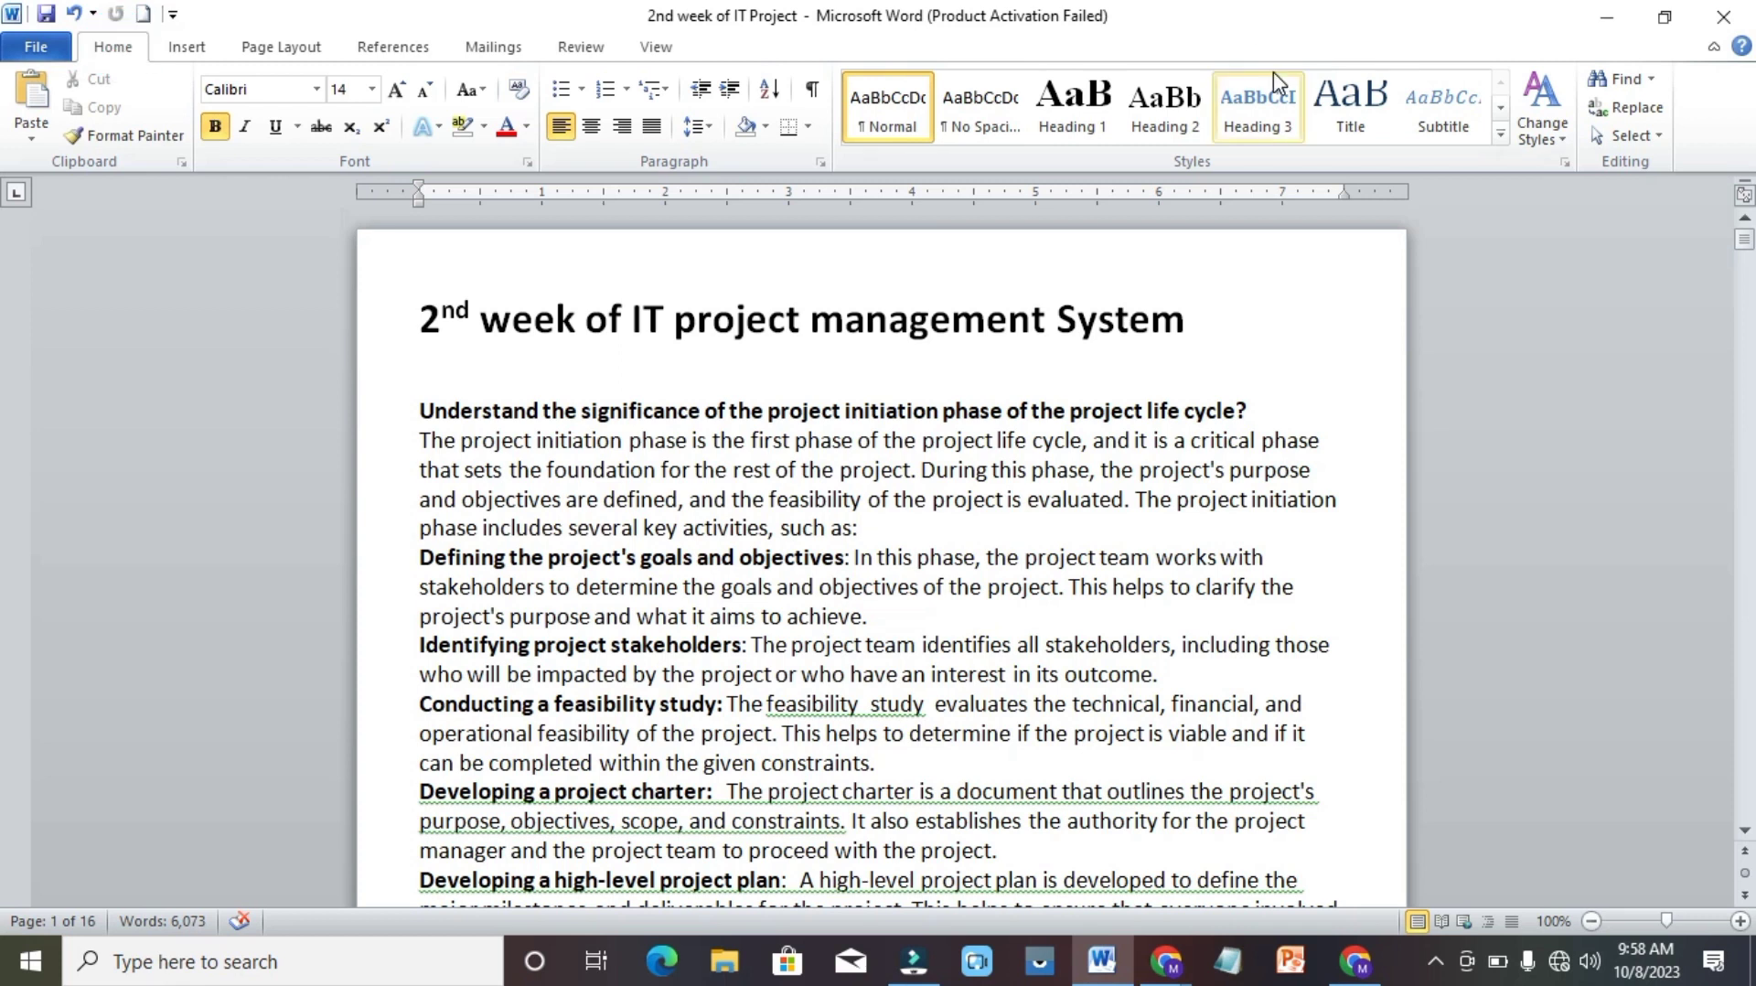
left_click(1651, 80)
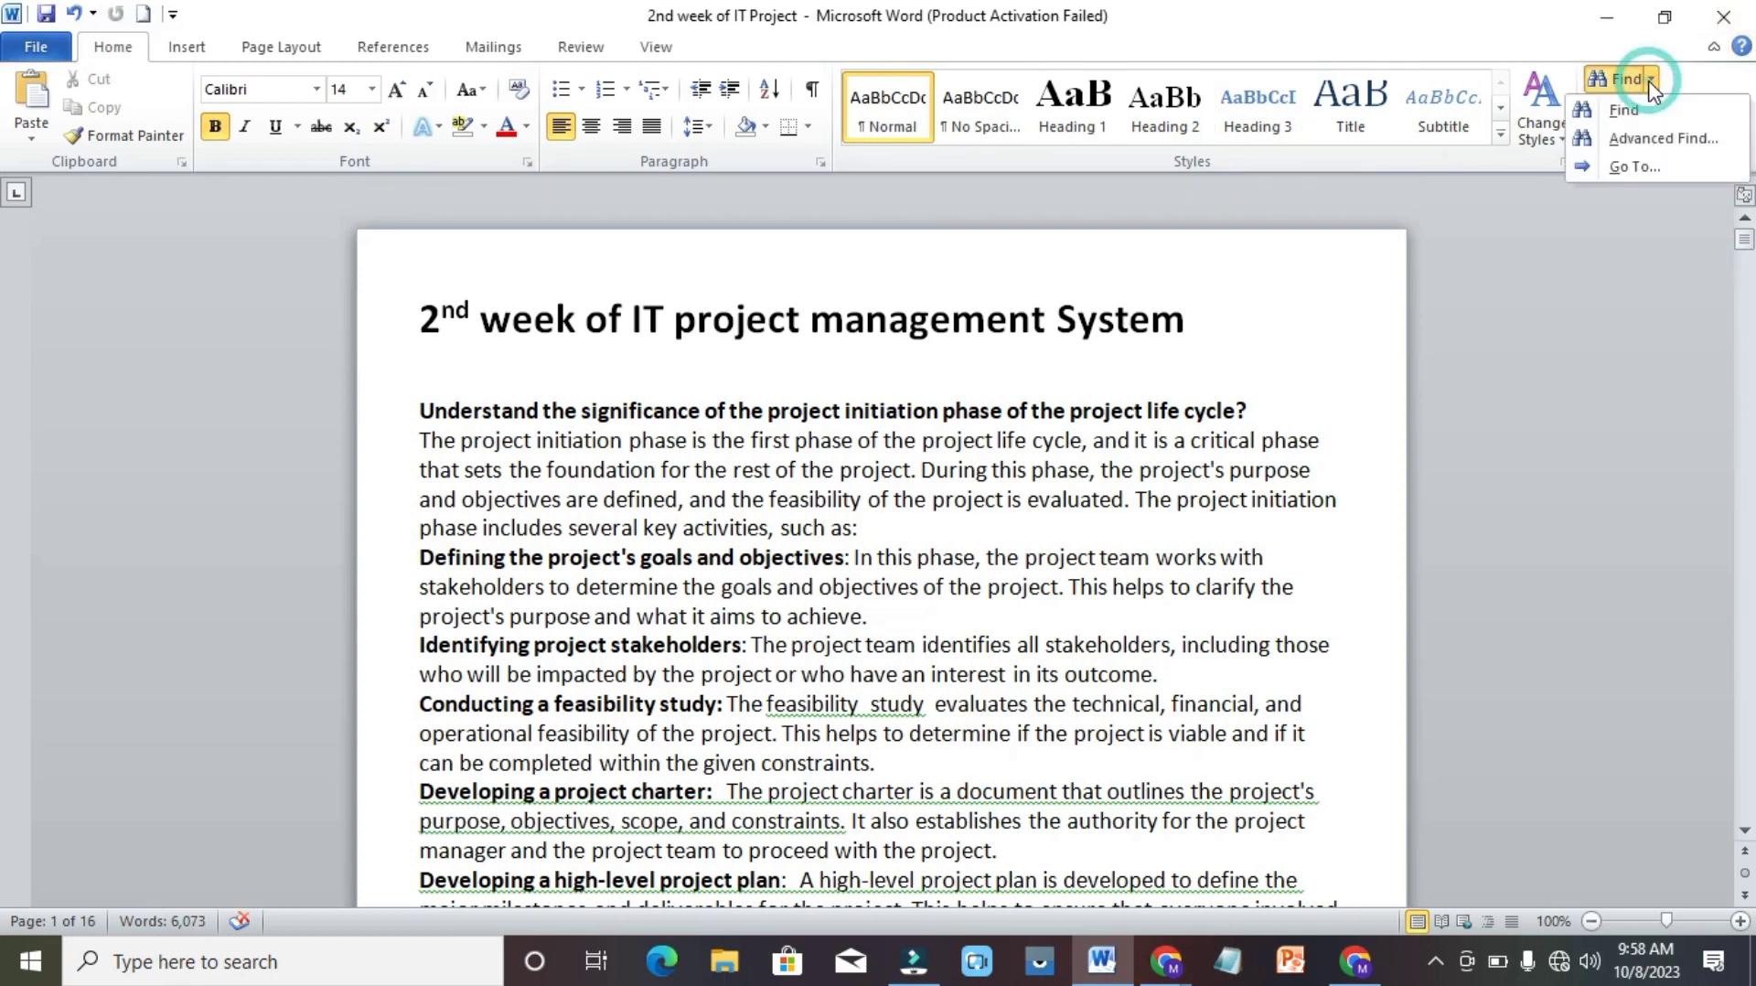
left_click(1638, 166)
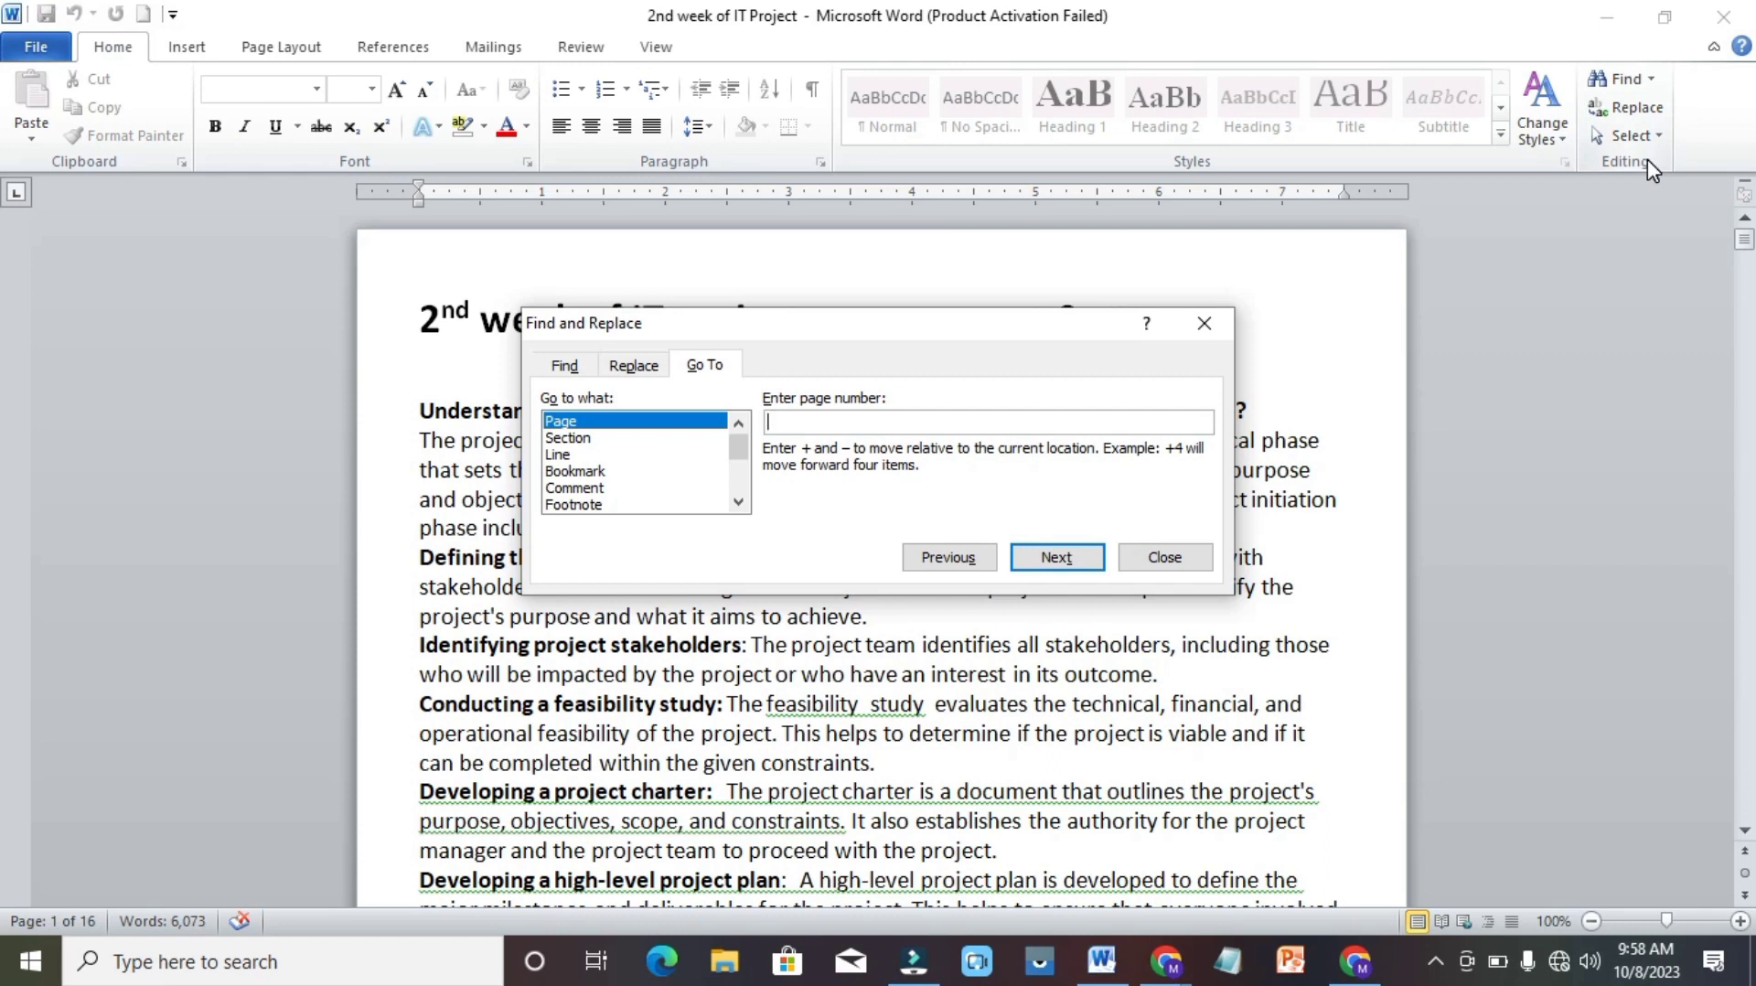
left_click(592, 472)
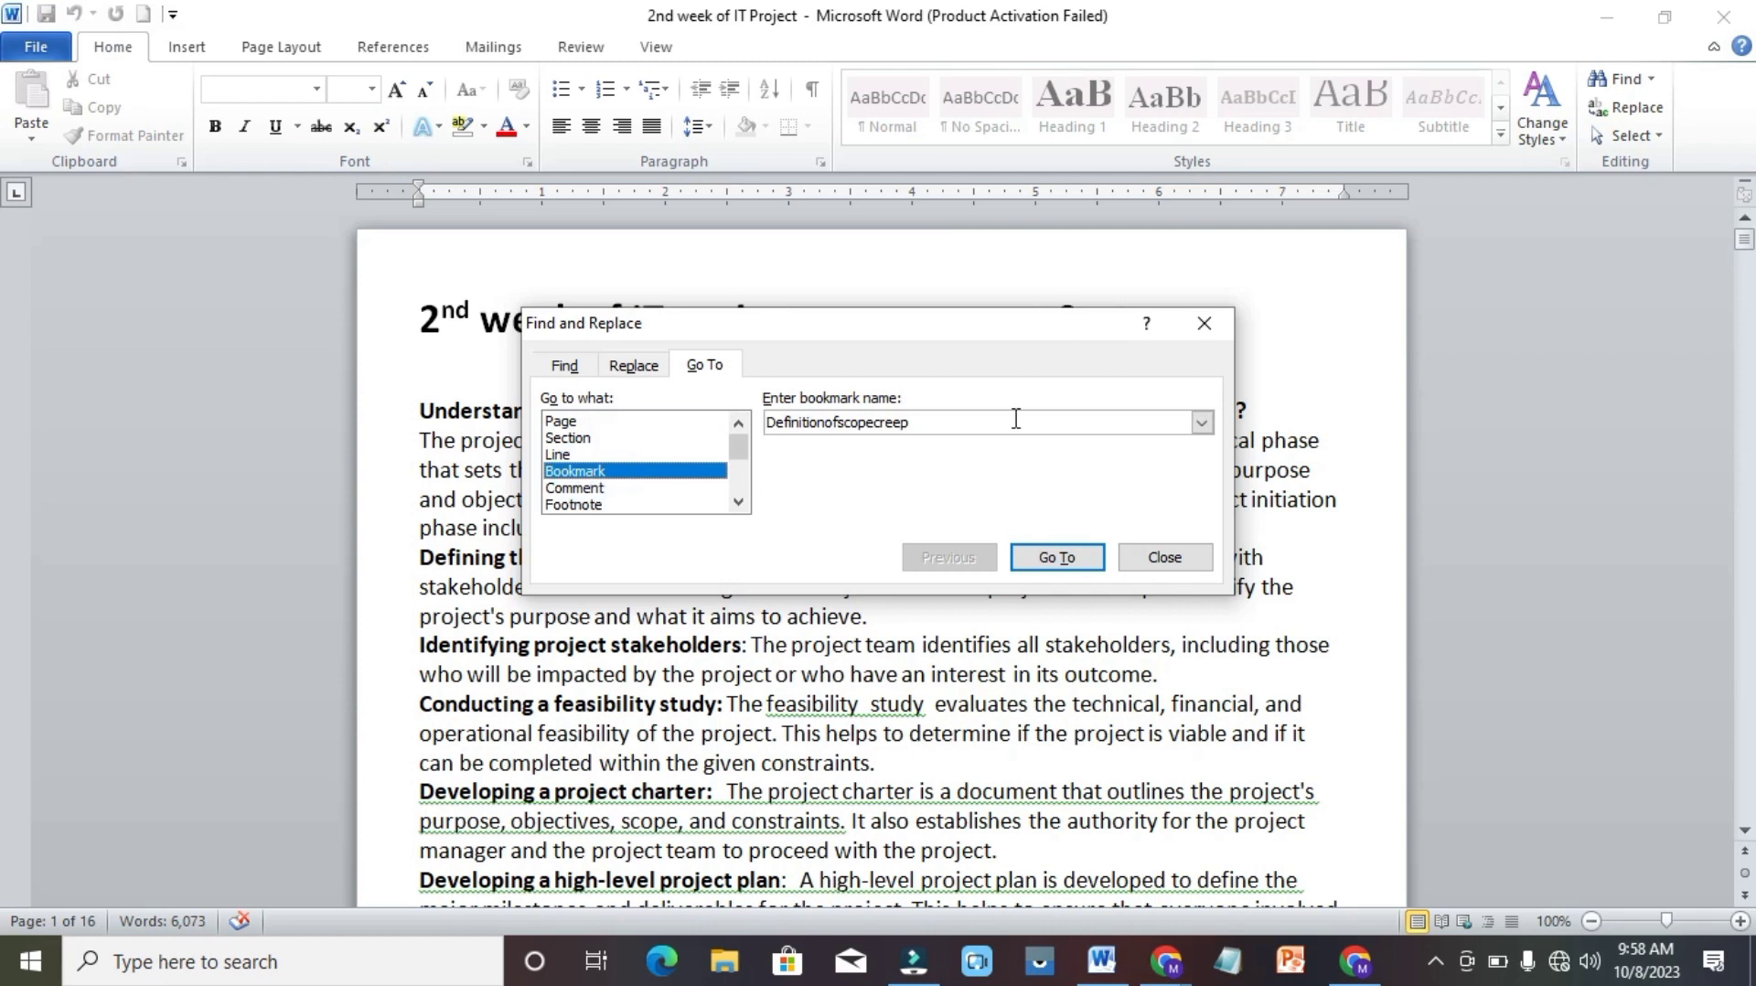
left_click(1204, 423)
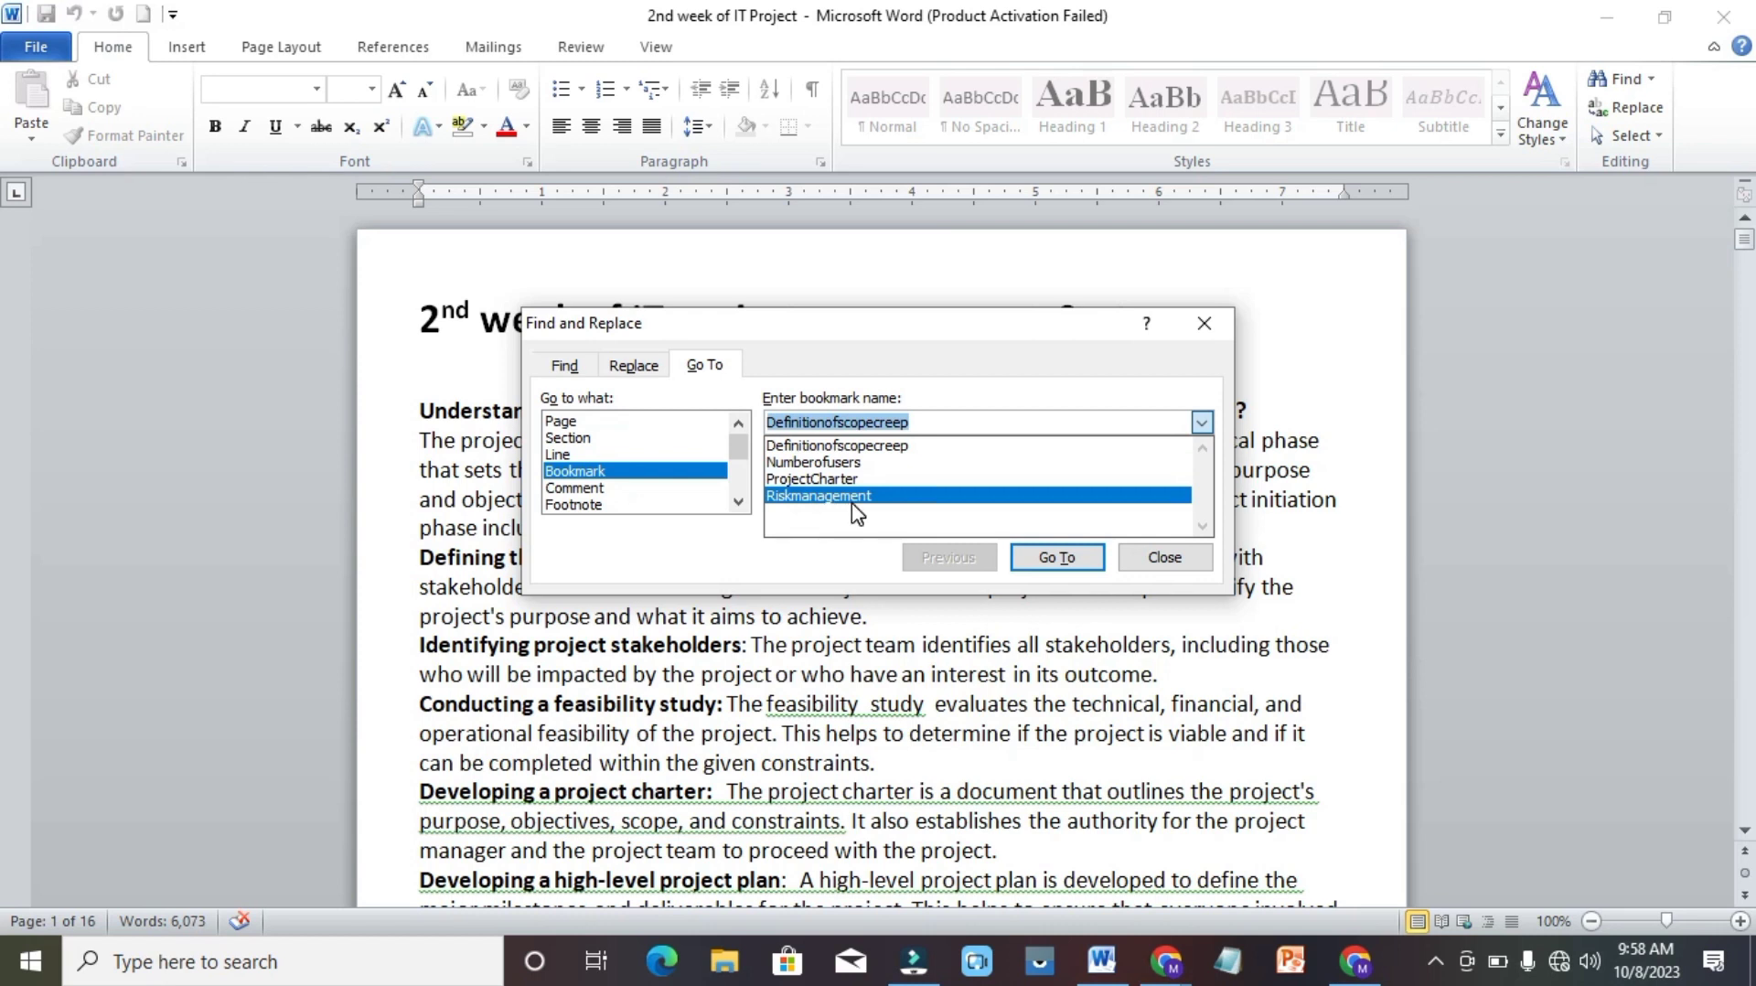
left_click(1203, 423)
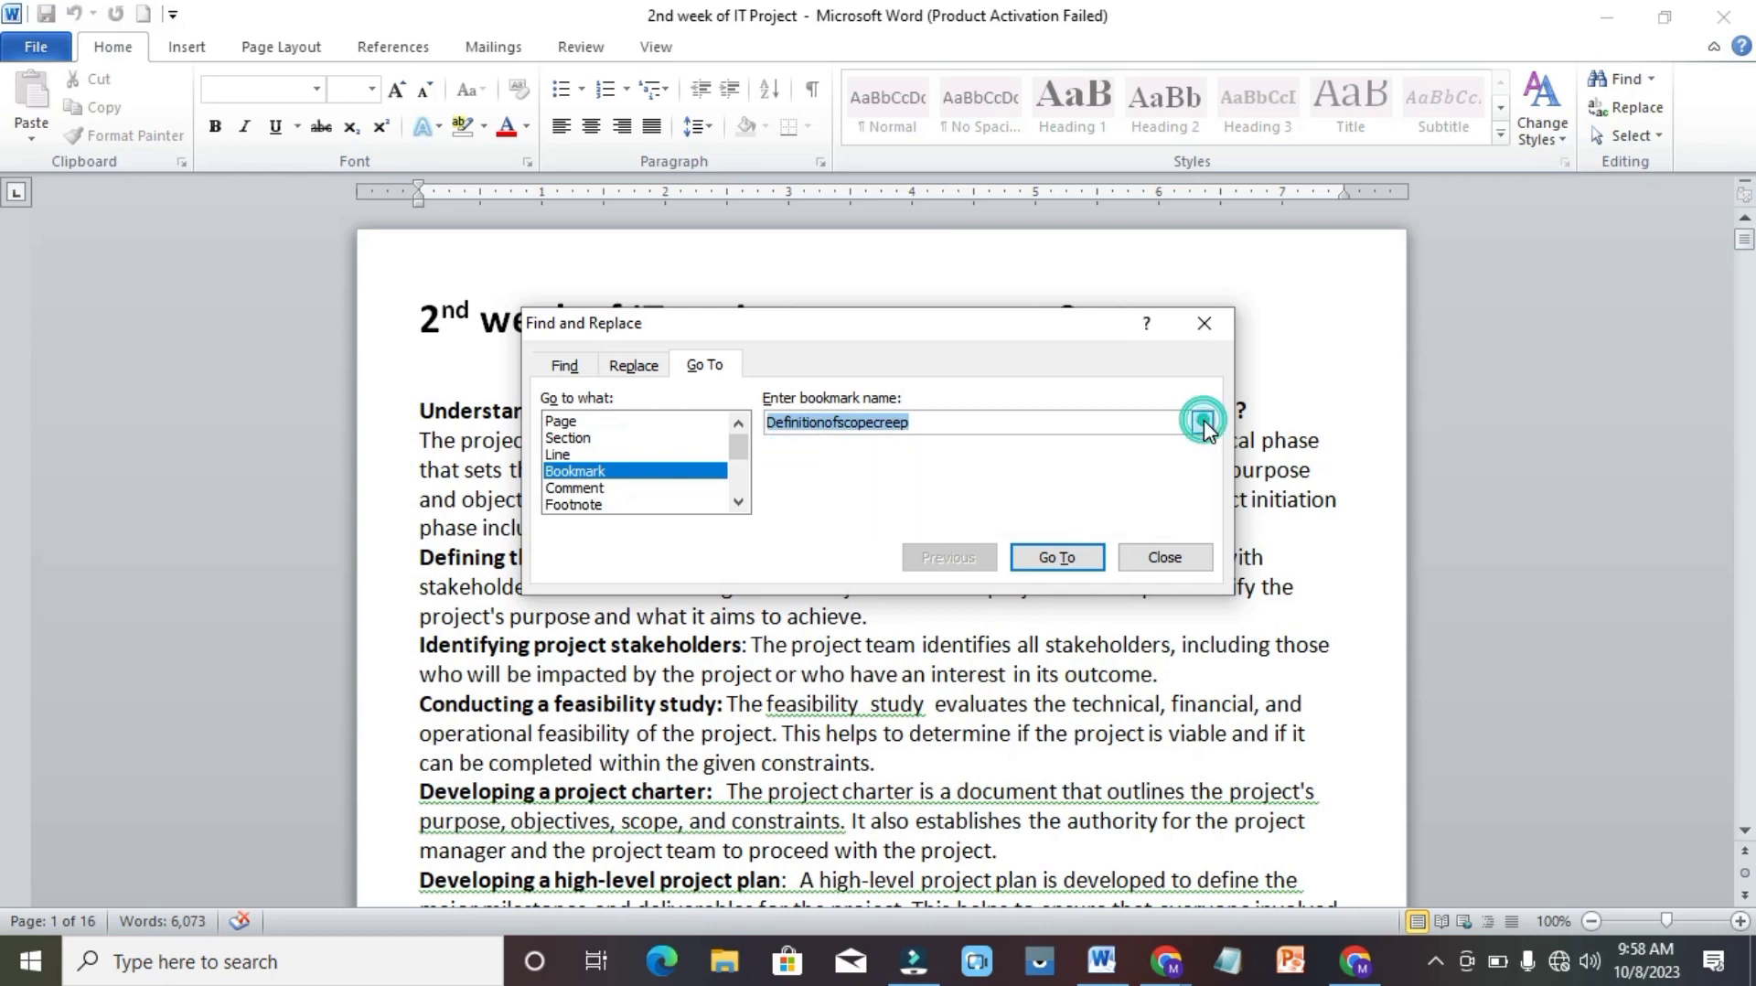
left_click(1166, 560)
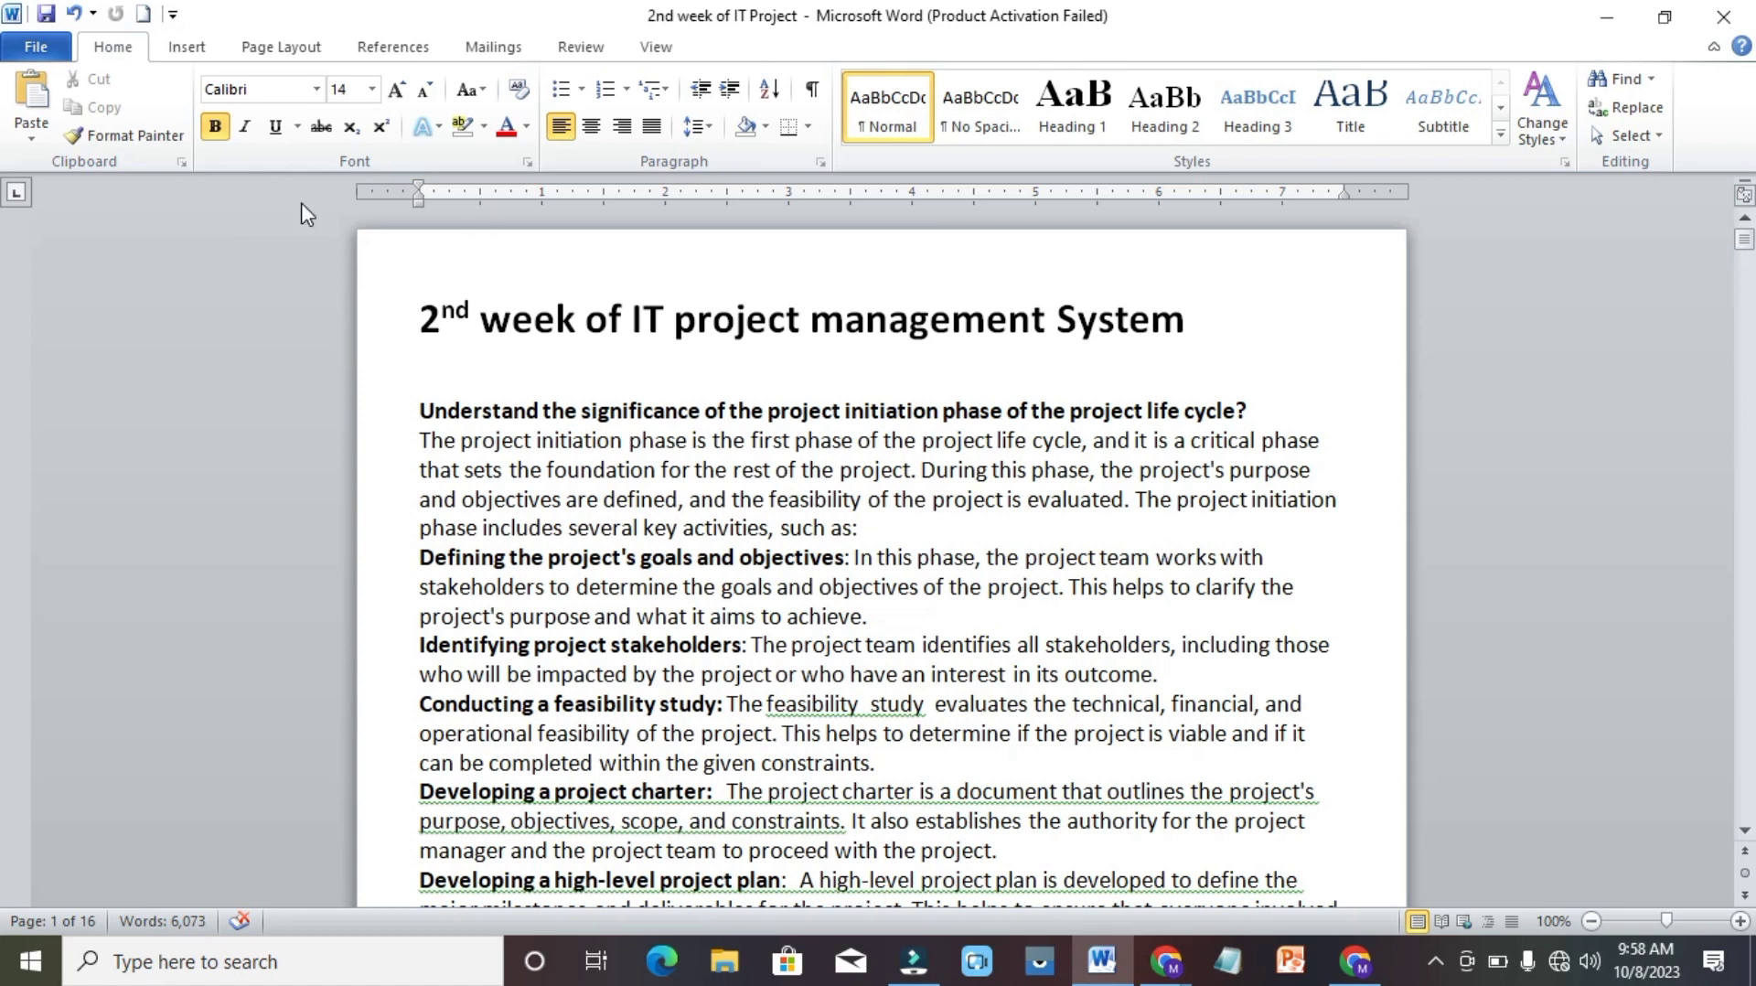
Jump from the start of the document to the Numberofusers bookmark using Go To.
left_click(198, 47)
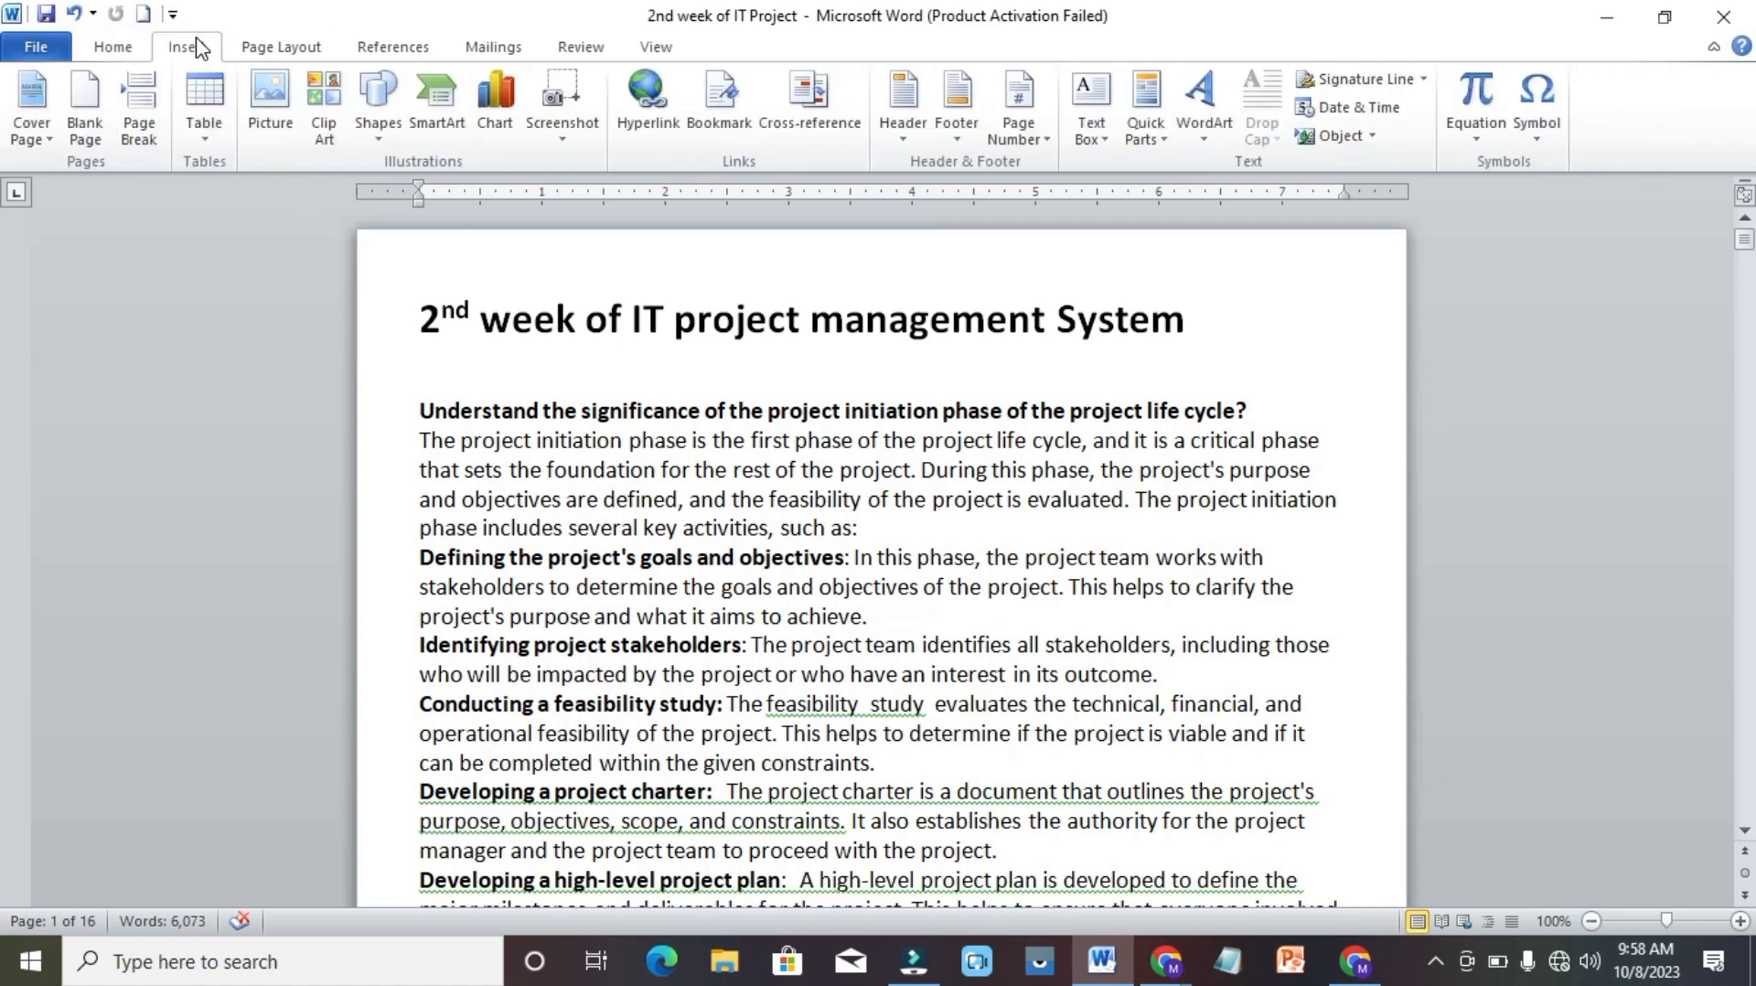
key("ctrl+g")
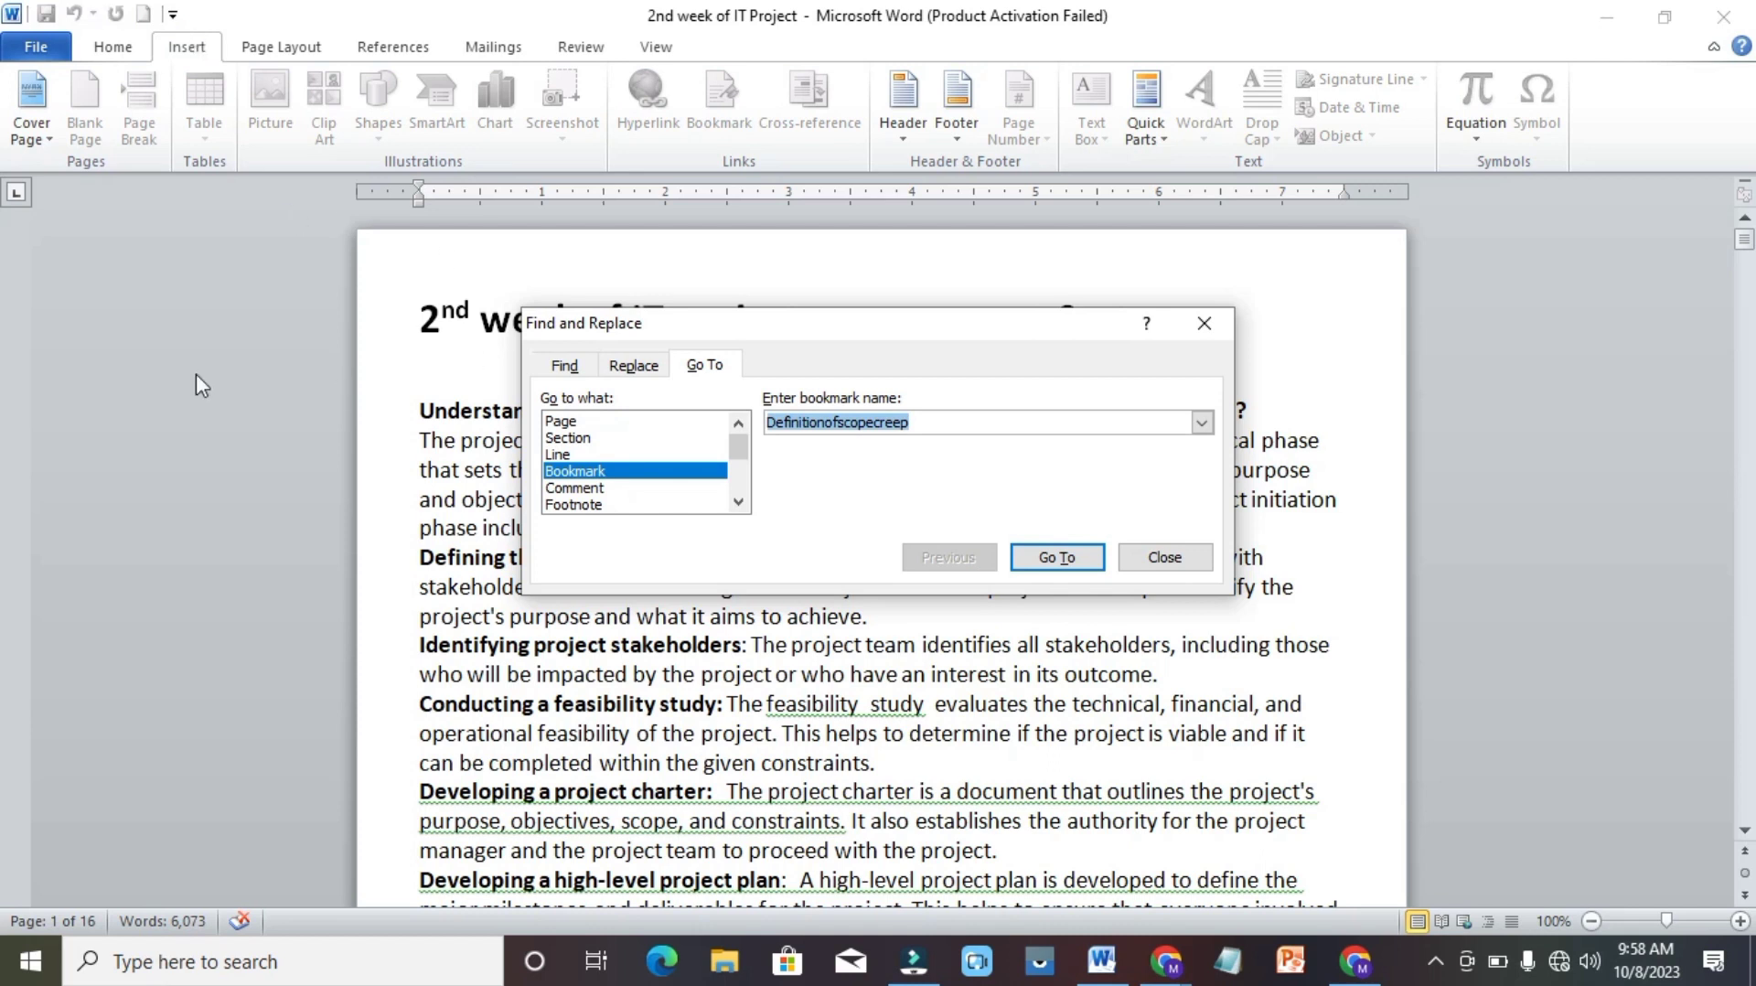
left_click(1202, 421)
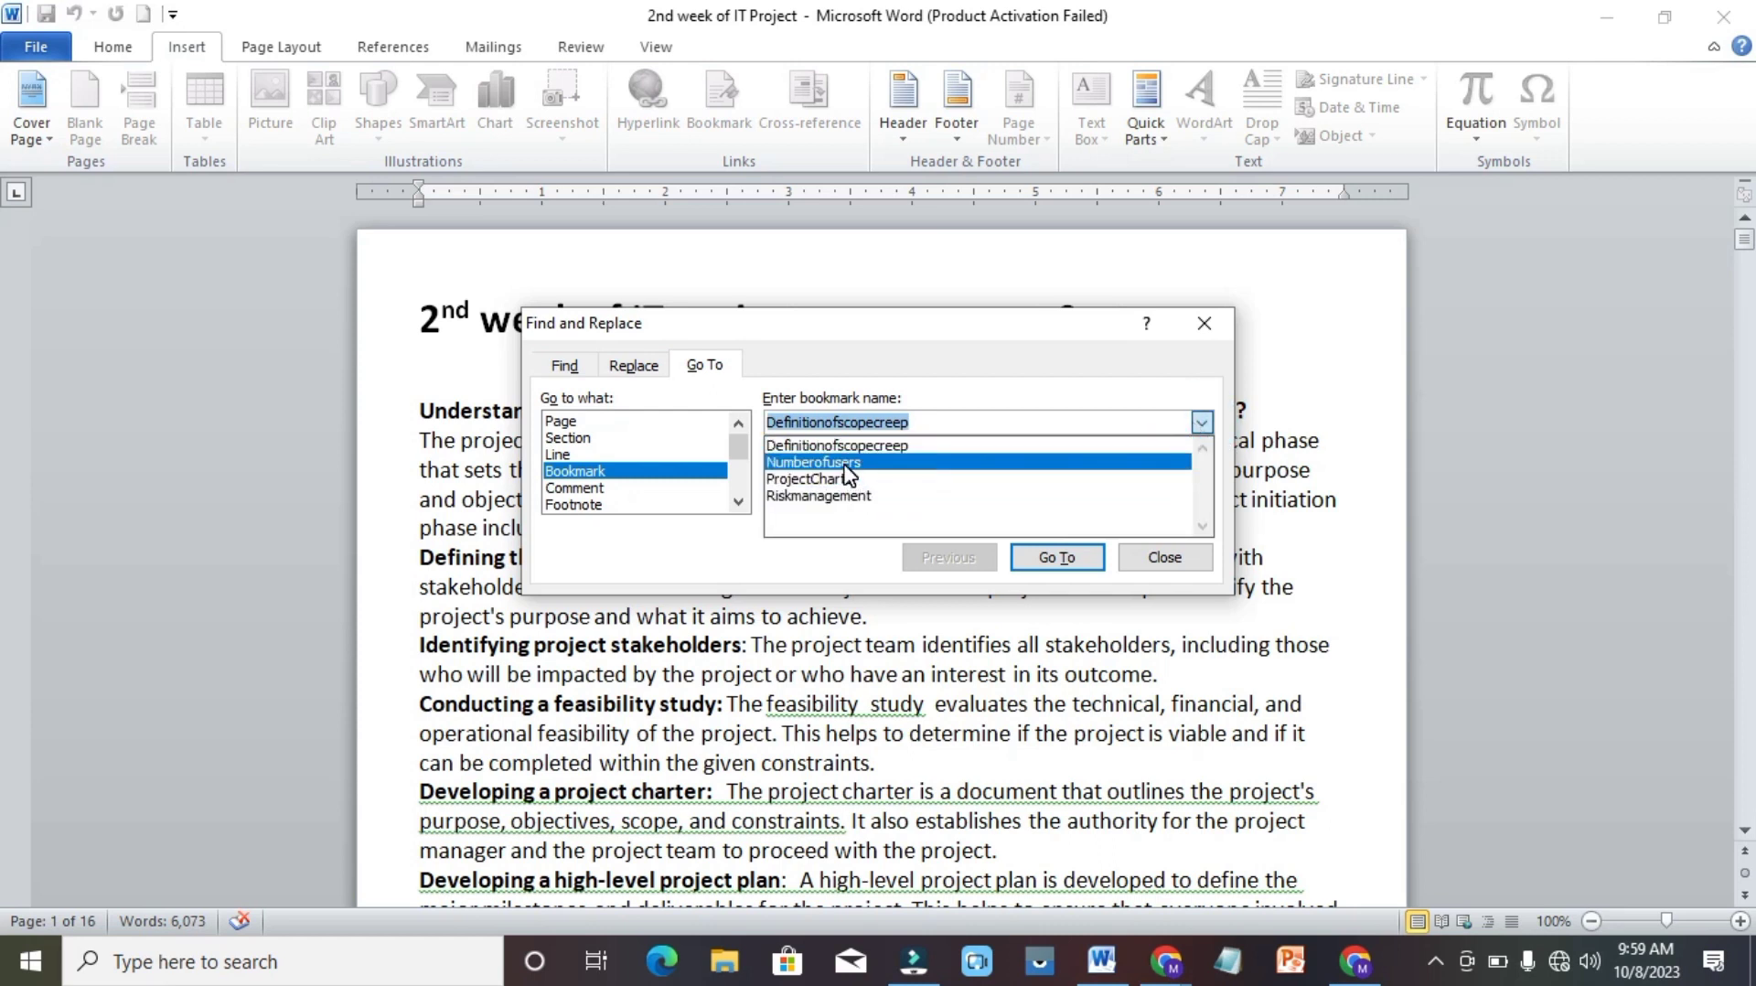
left_click(847, 464)
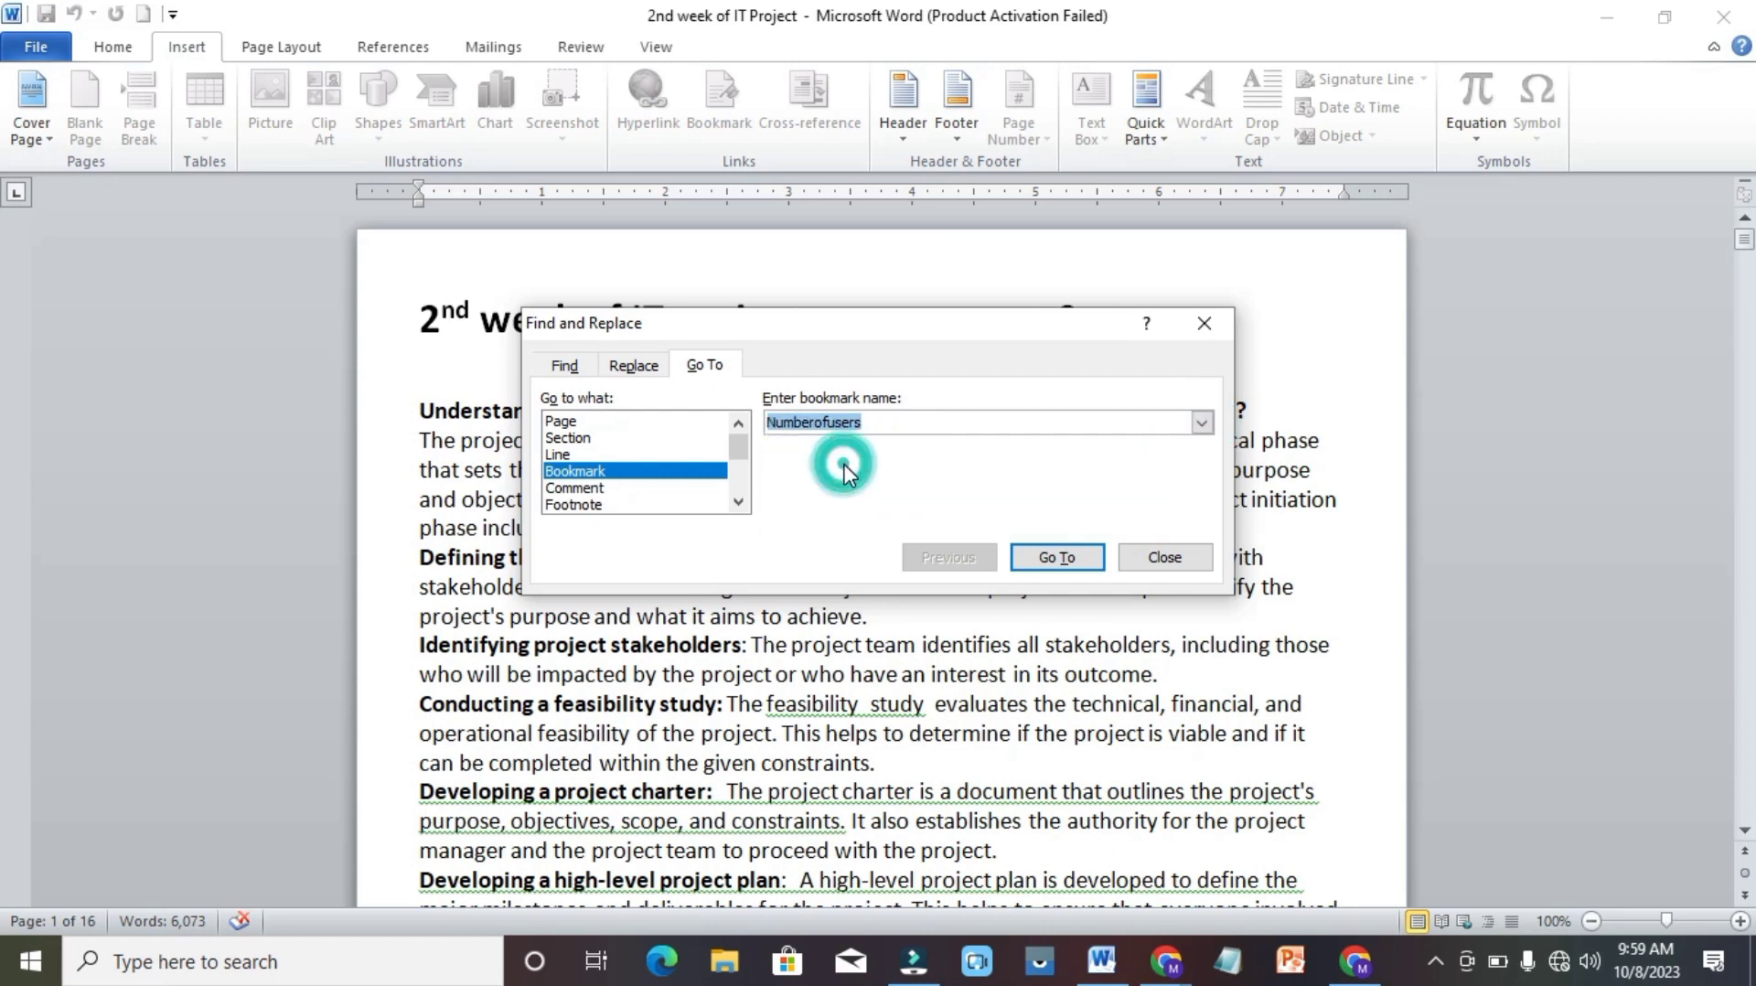
left_click(1054, 558)
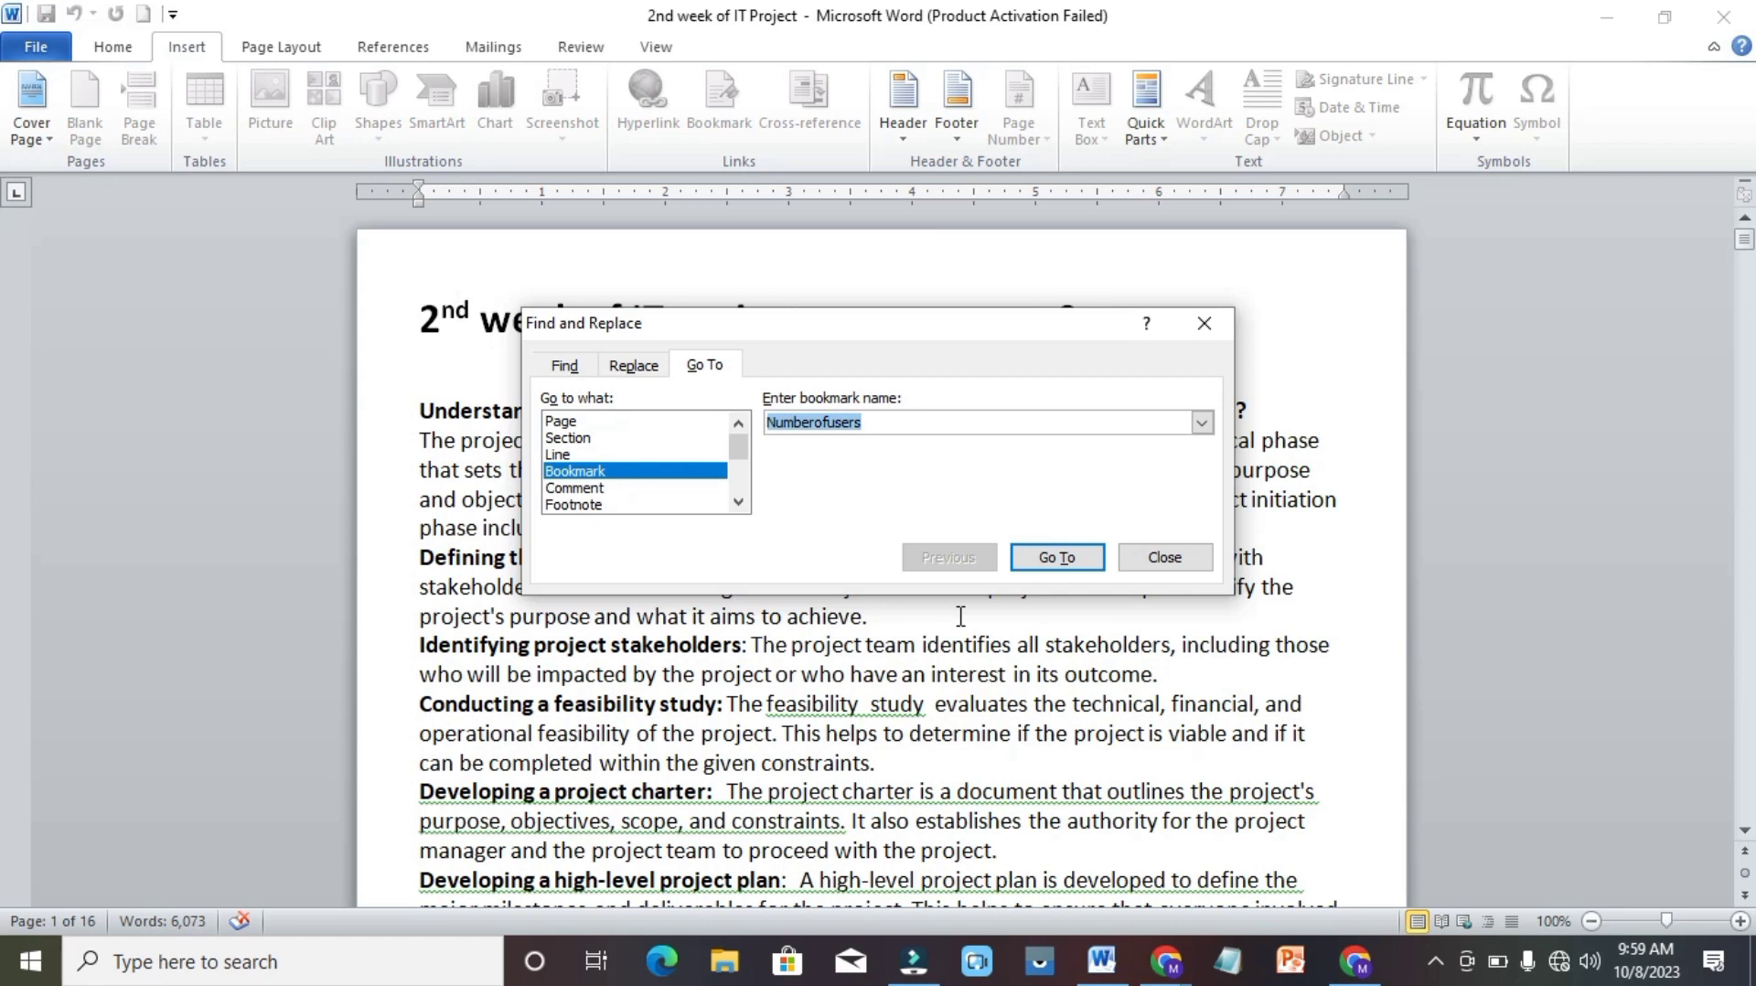
left_click(1061, 559)
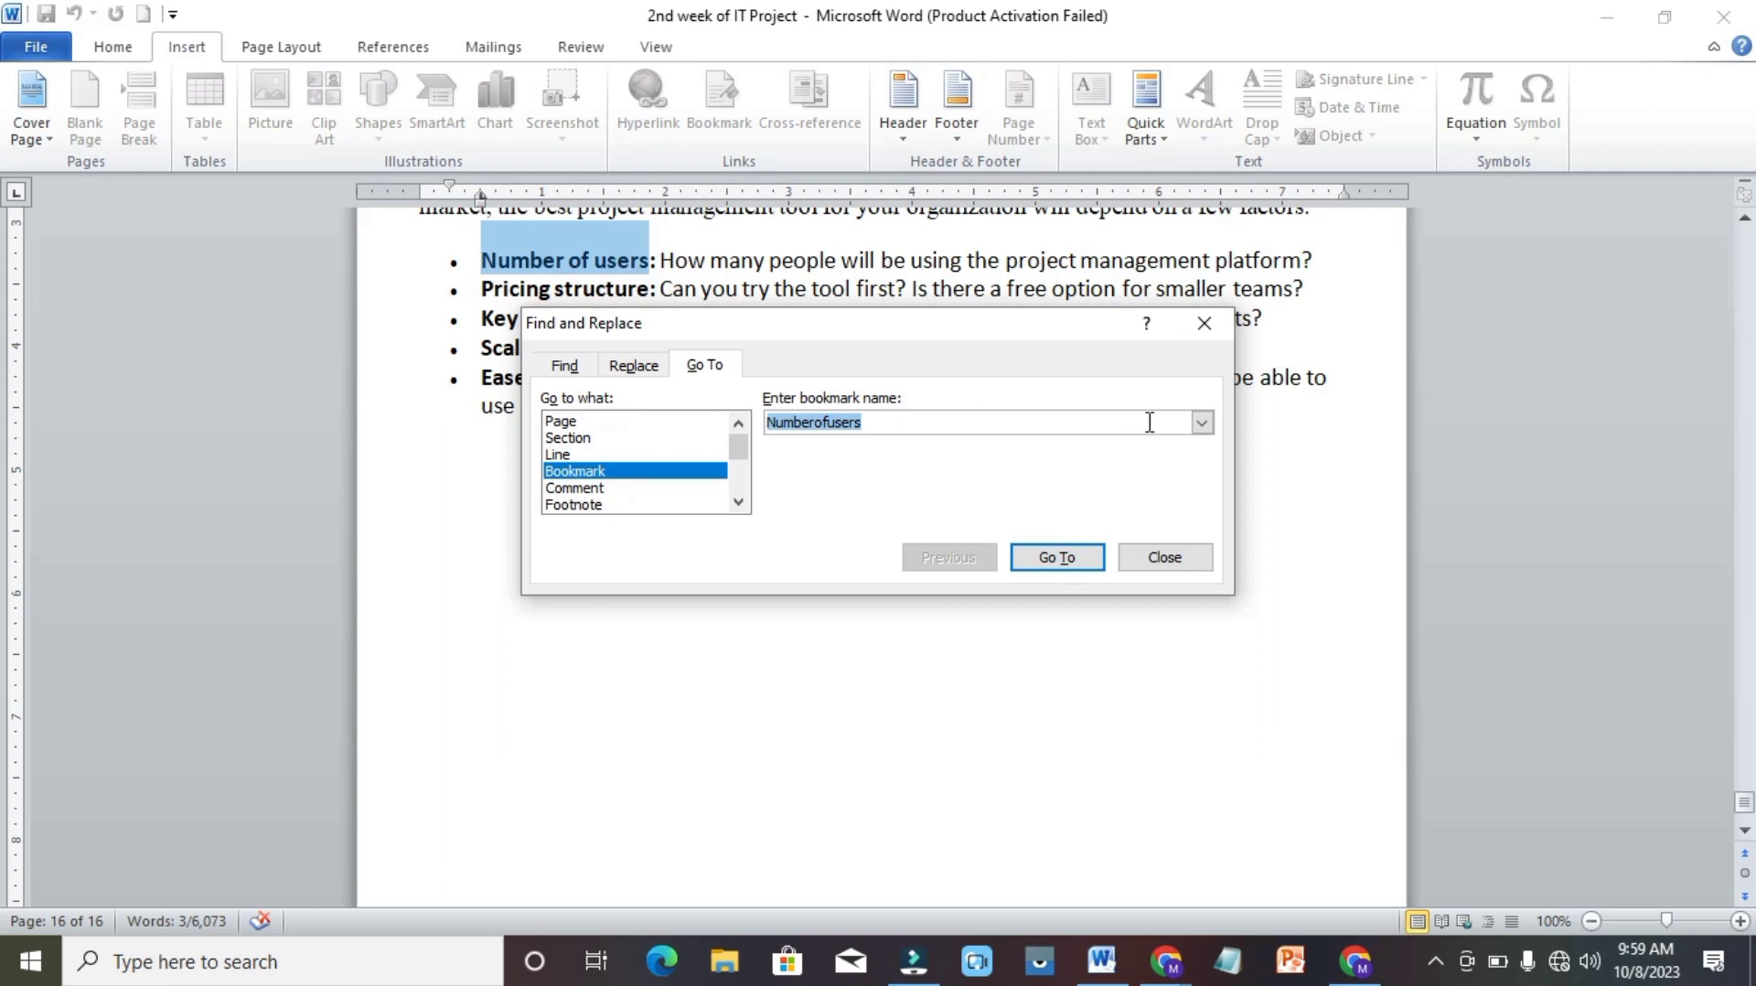
Go to the ProjectCharter bookmark, keeping the Go To dialog open.
left_click(1203, 422)
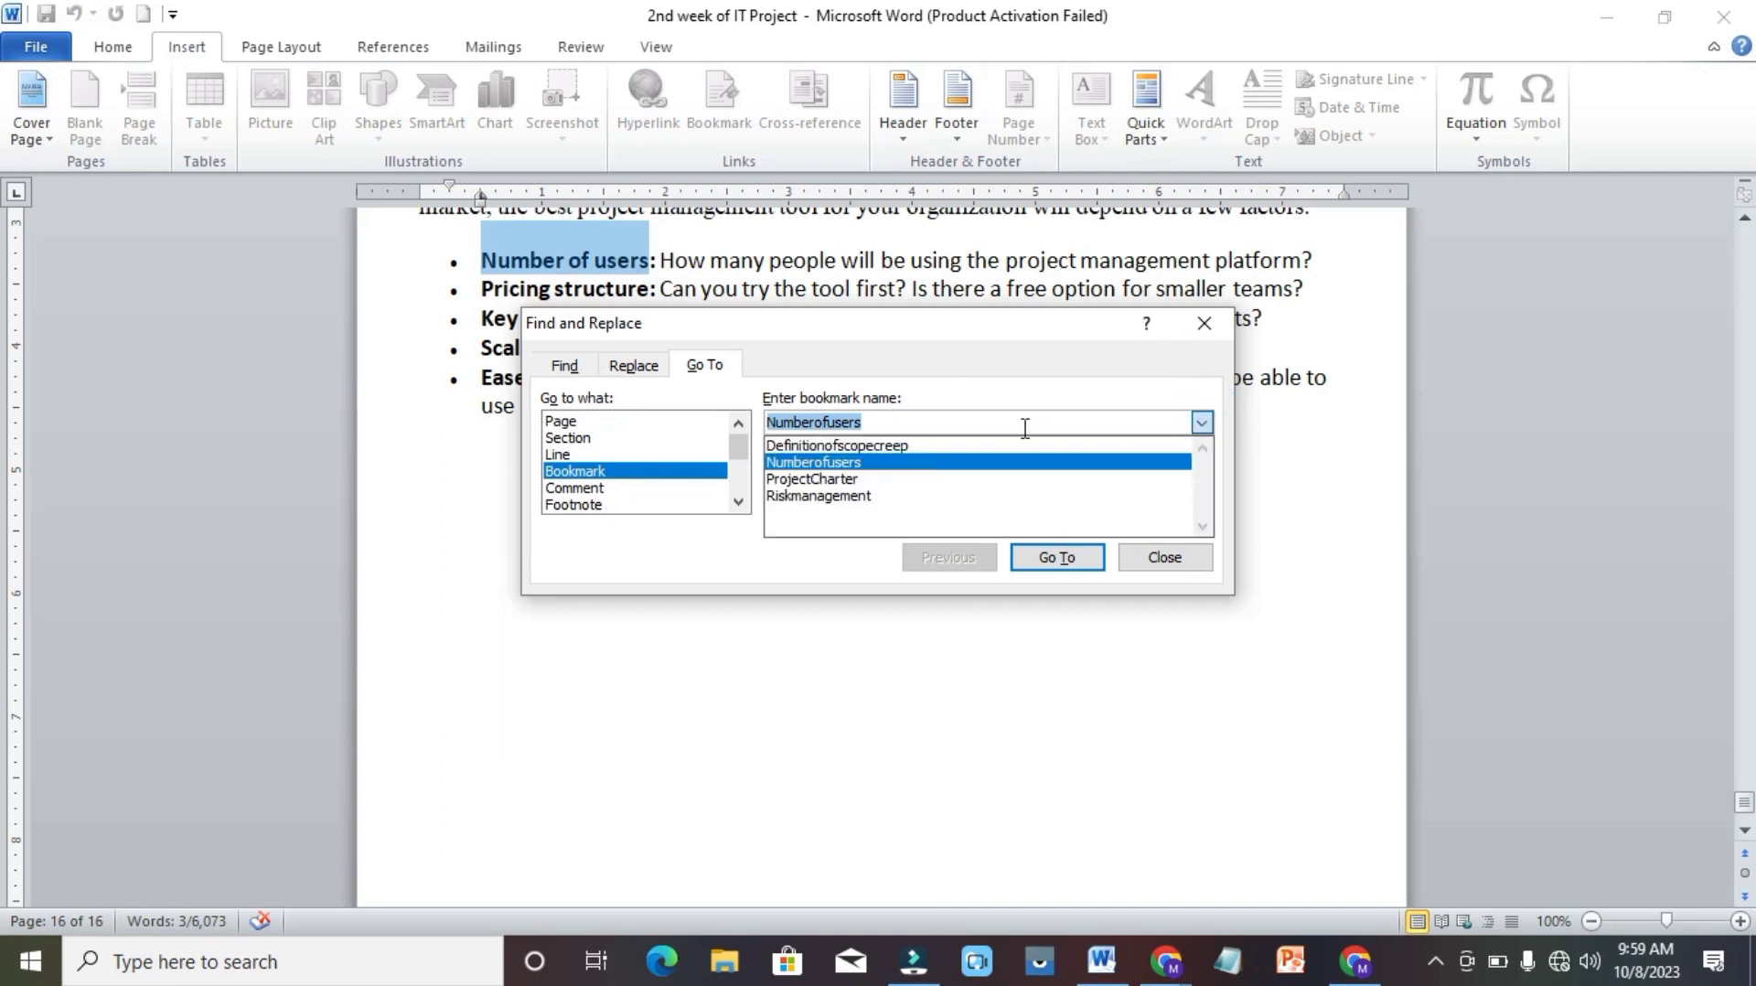
left_click(836, 481)
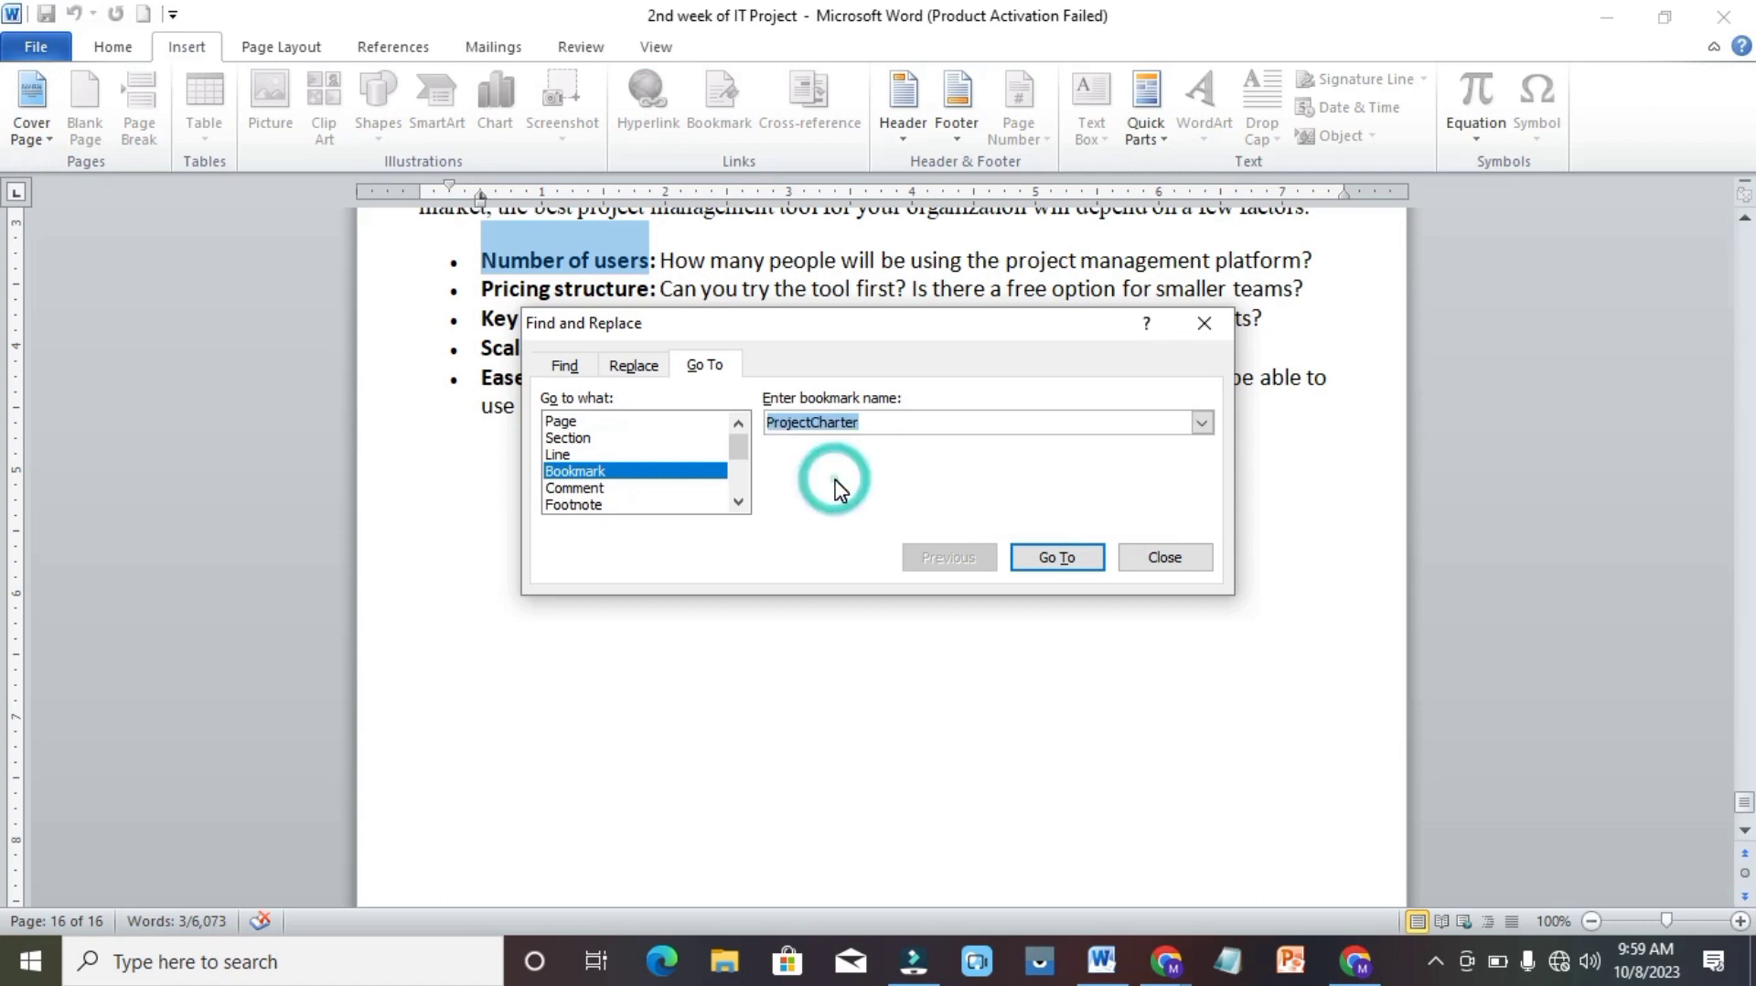
left_click(1052, 559)
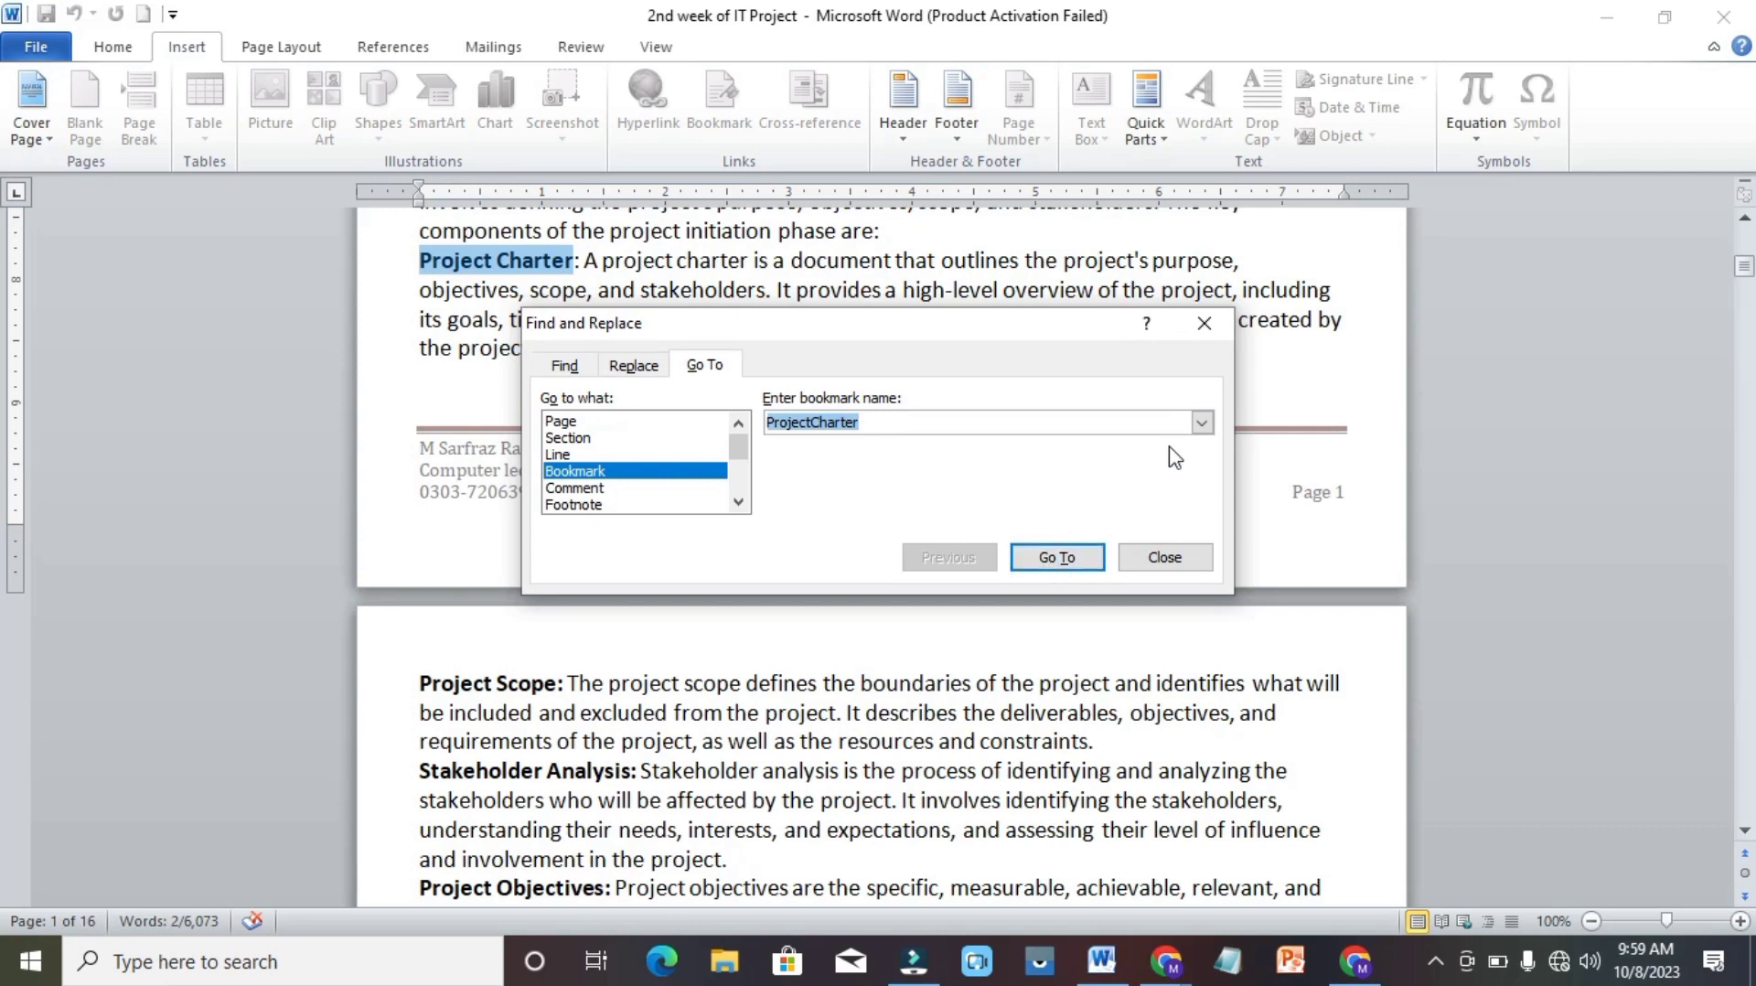
Go to the Definitionofscopecreep bookmark, keeping the Go To dialog open.
left_click(1204, 423)
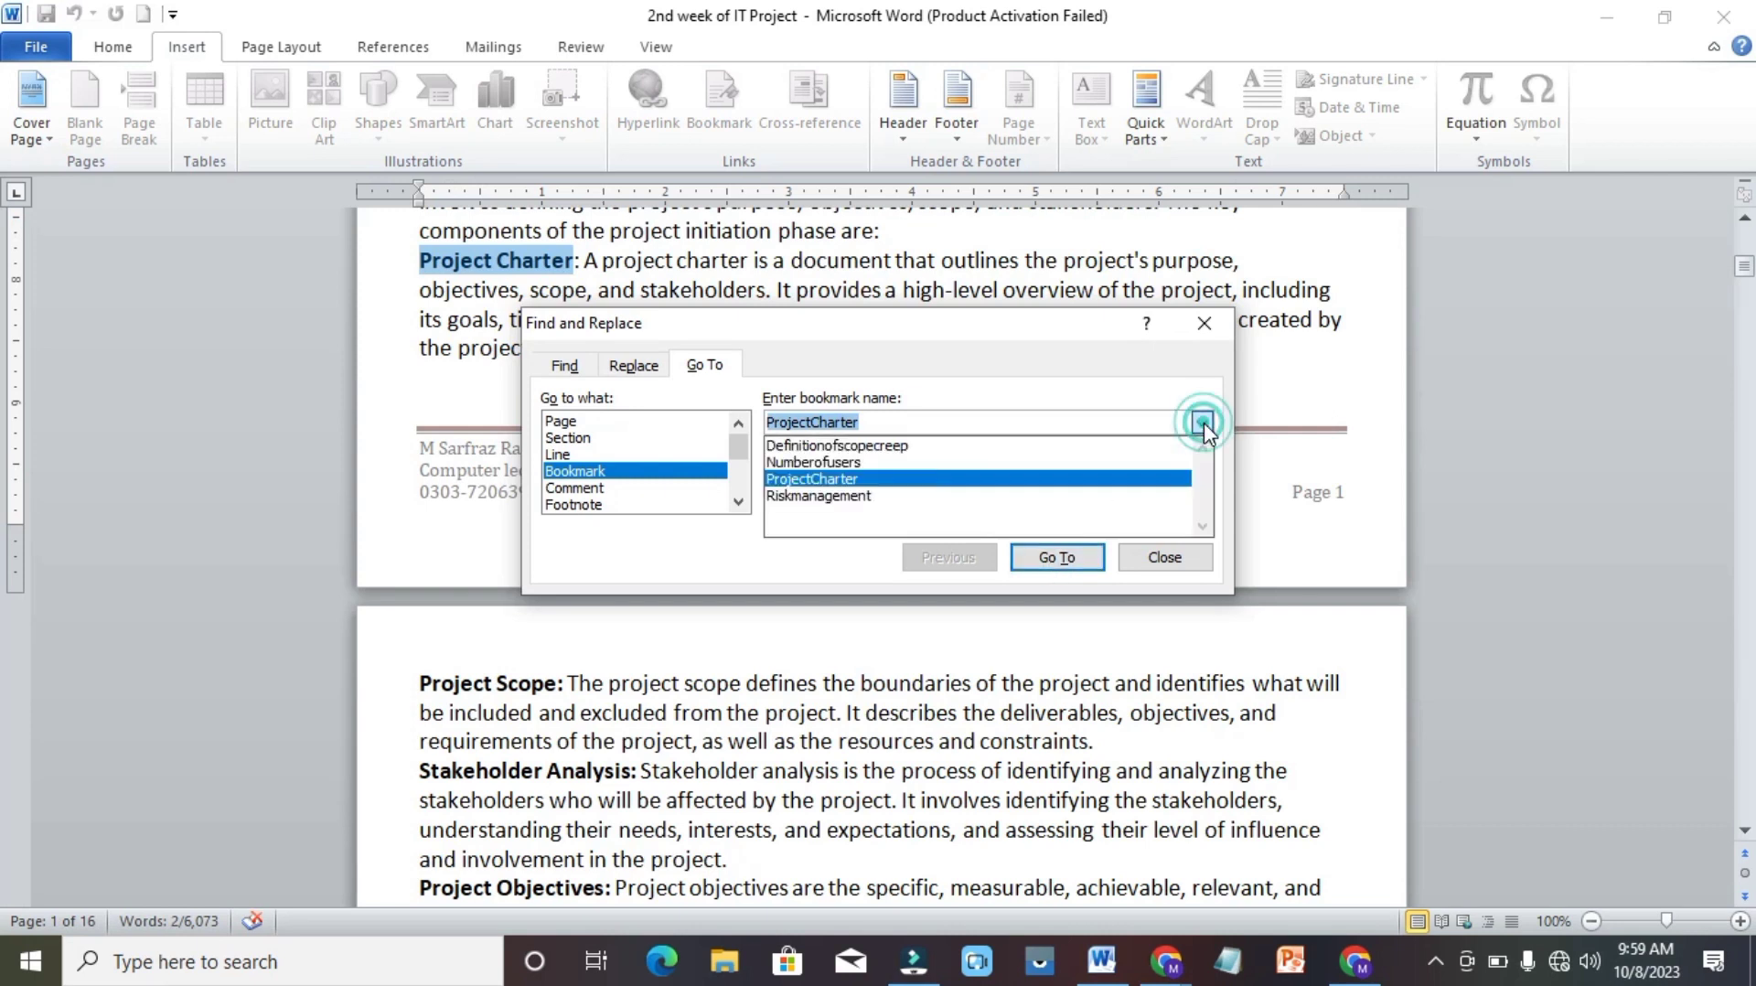
left_click(858, 449)
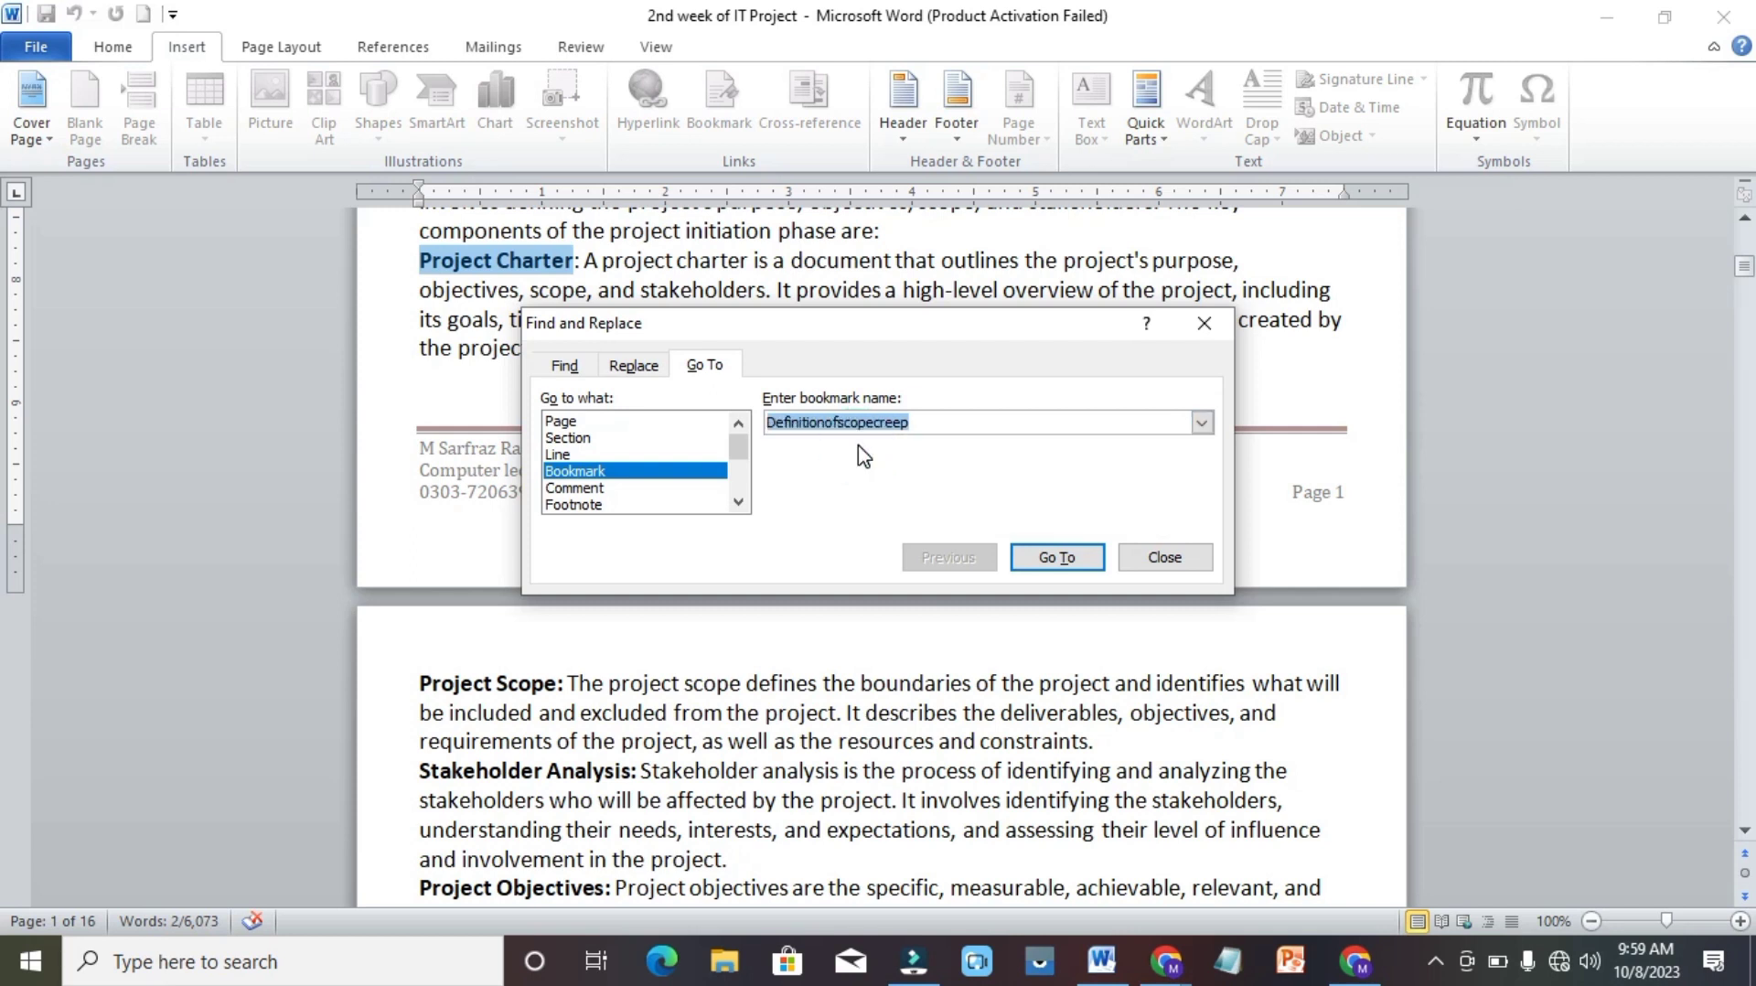
left_click(1058, 558)
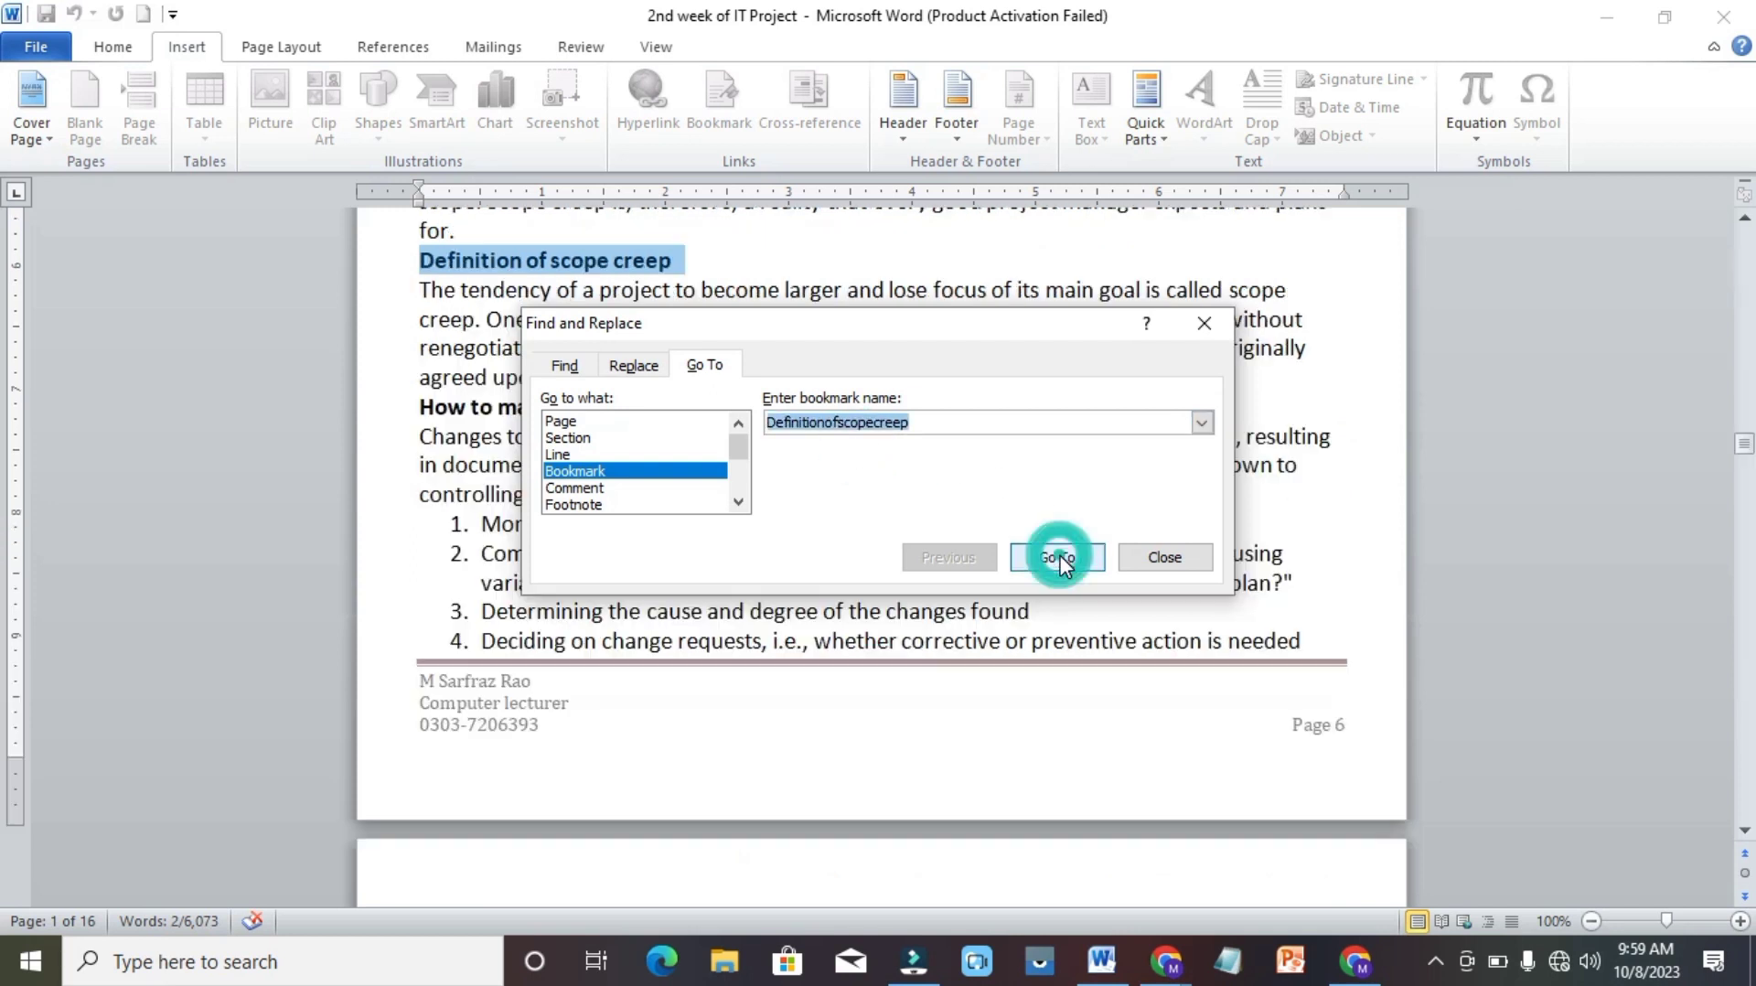
Go to the Riskmanagement bookmark and close the Go To dialog.
left_click(1200, 424)
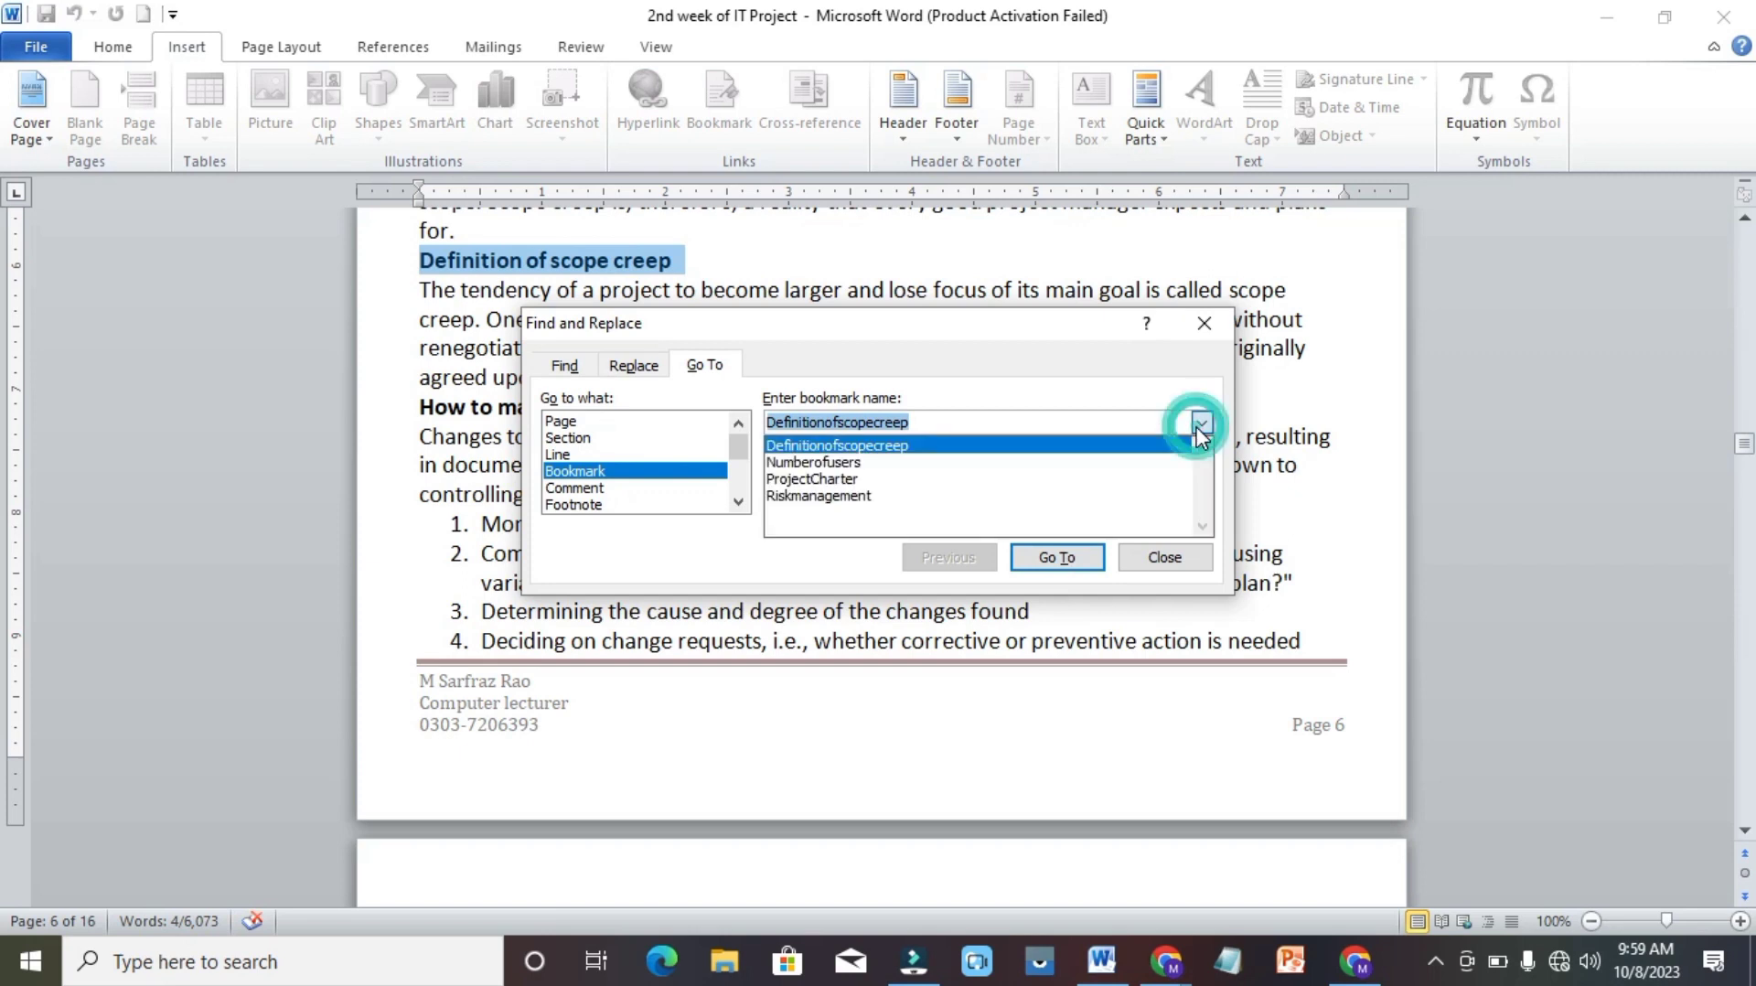
left_click(894, 497)
left_click(1052, 555)
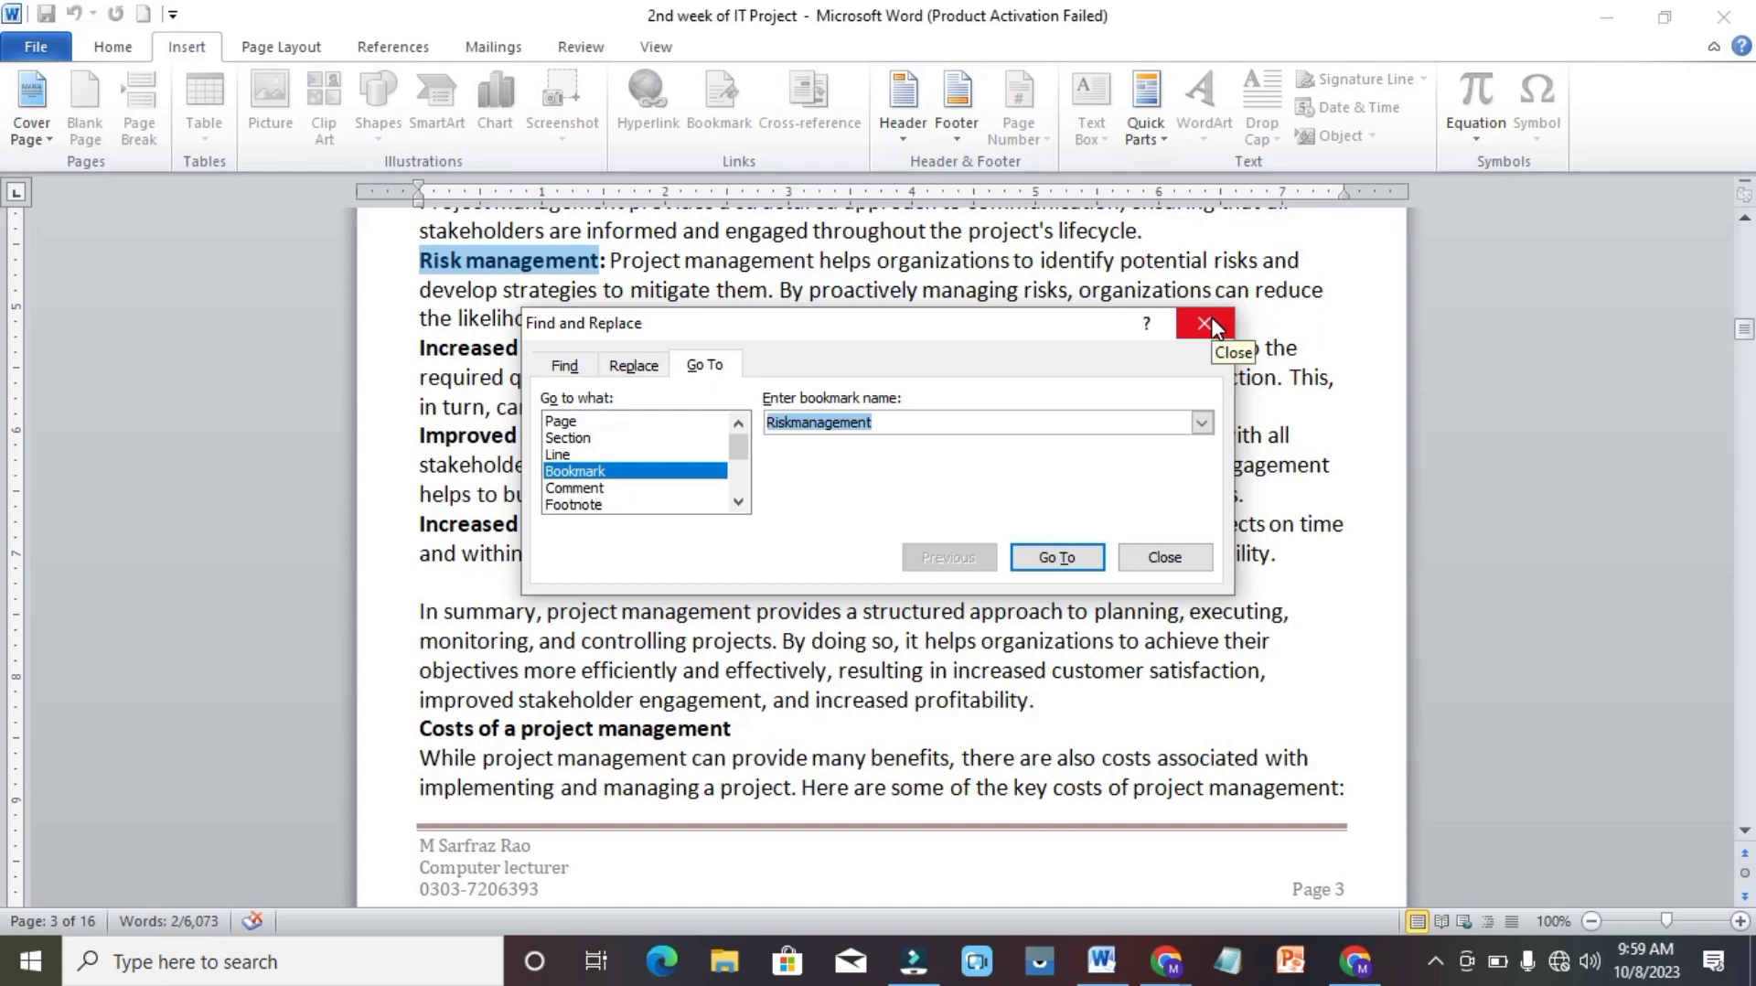
left_click(1180, 560)
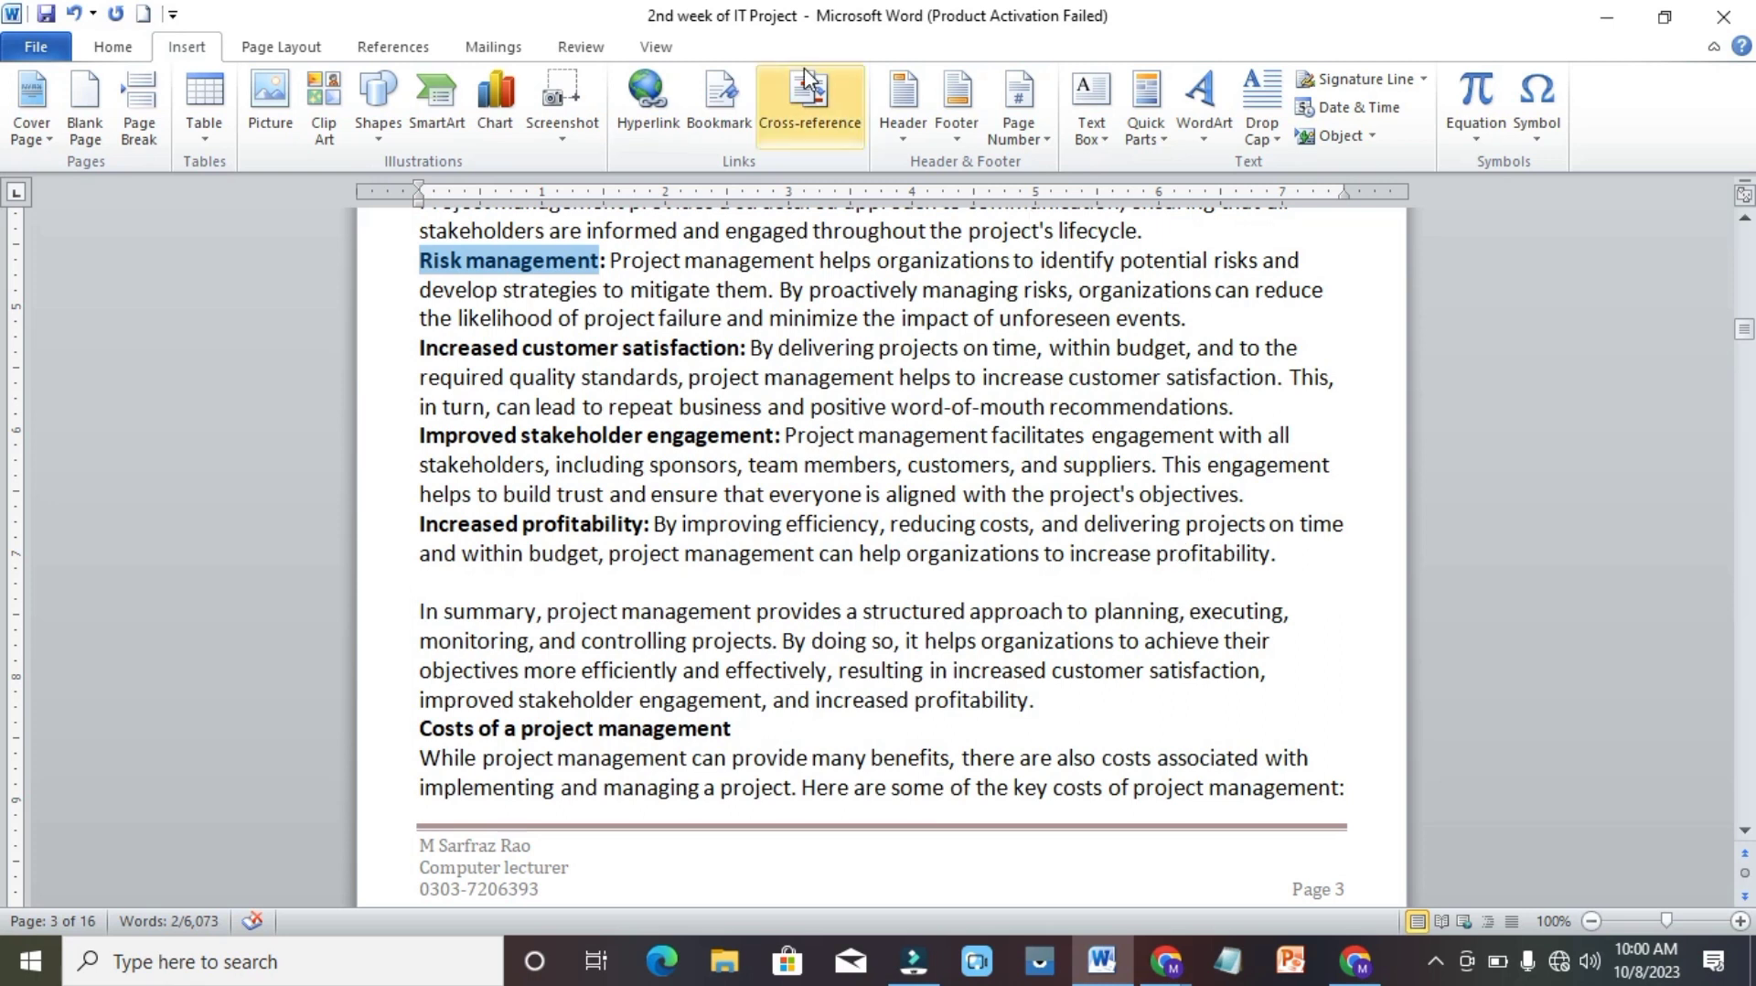
Examine the Numbered item and Heading reference types and their available targets for a cross-reference, and close the dialog without inserting one.
left_click(813, 105)
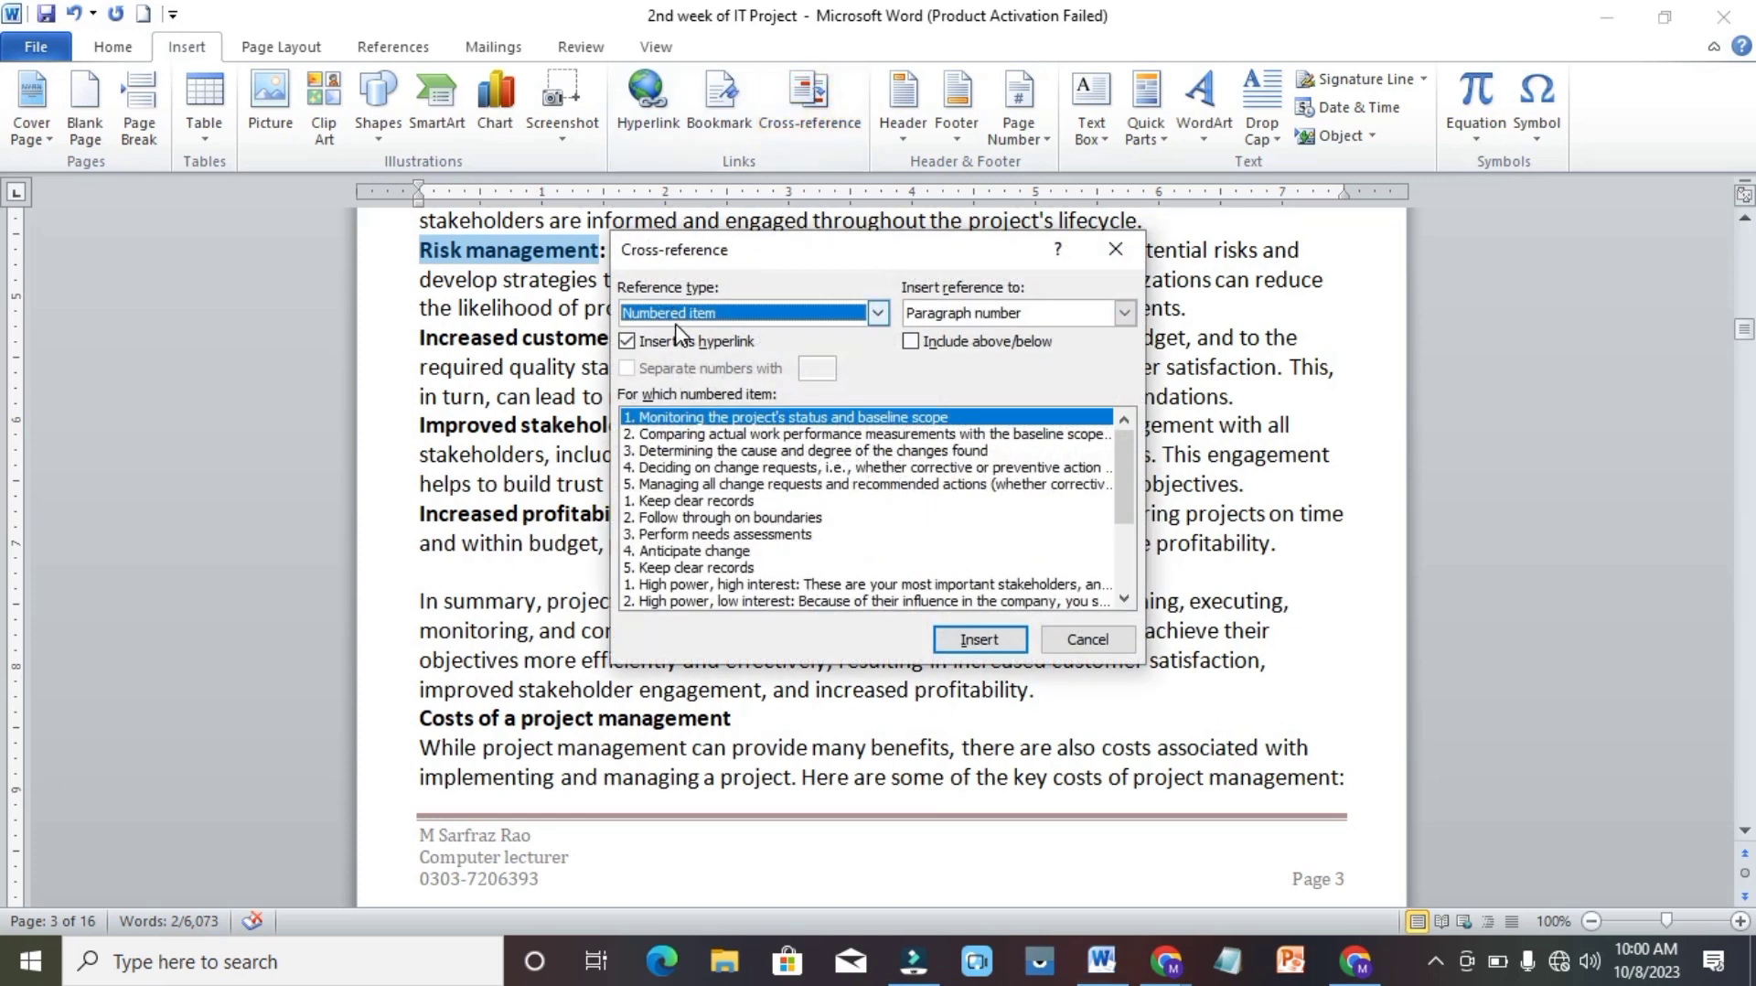
left_click(880, 313)
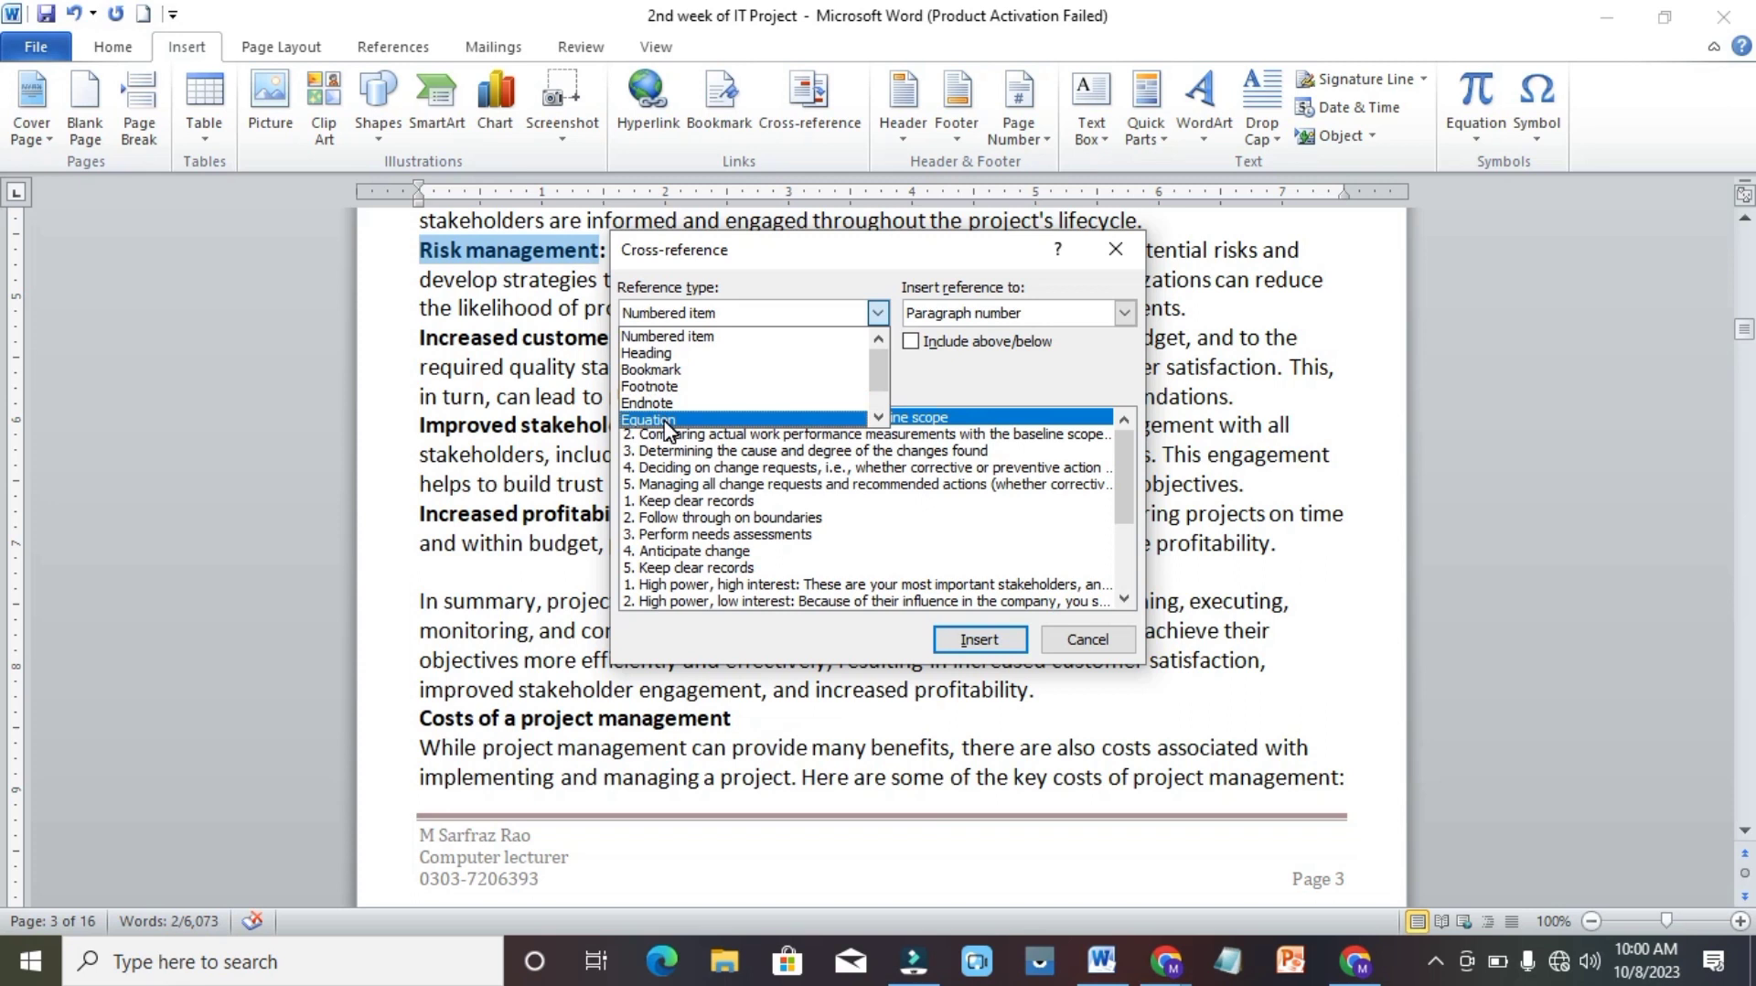
left_click(746, 354)
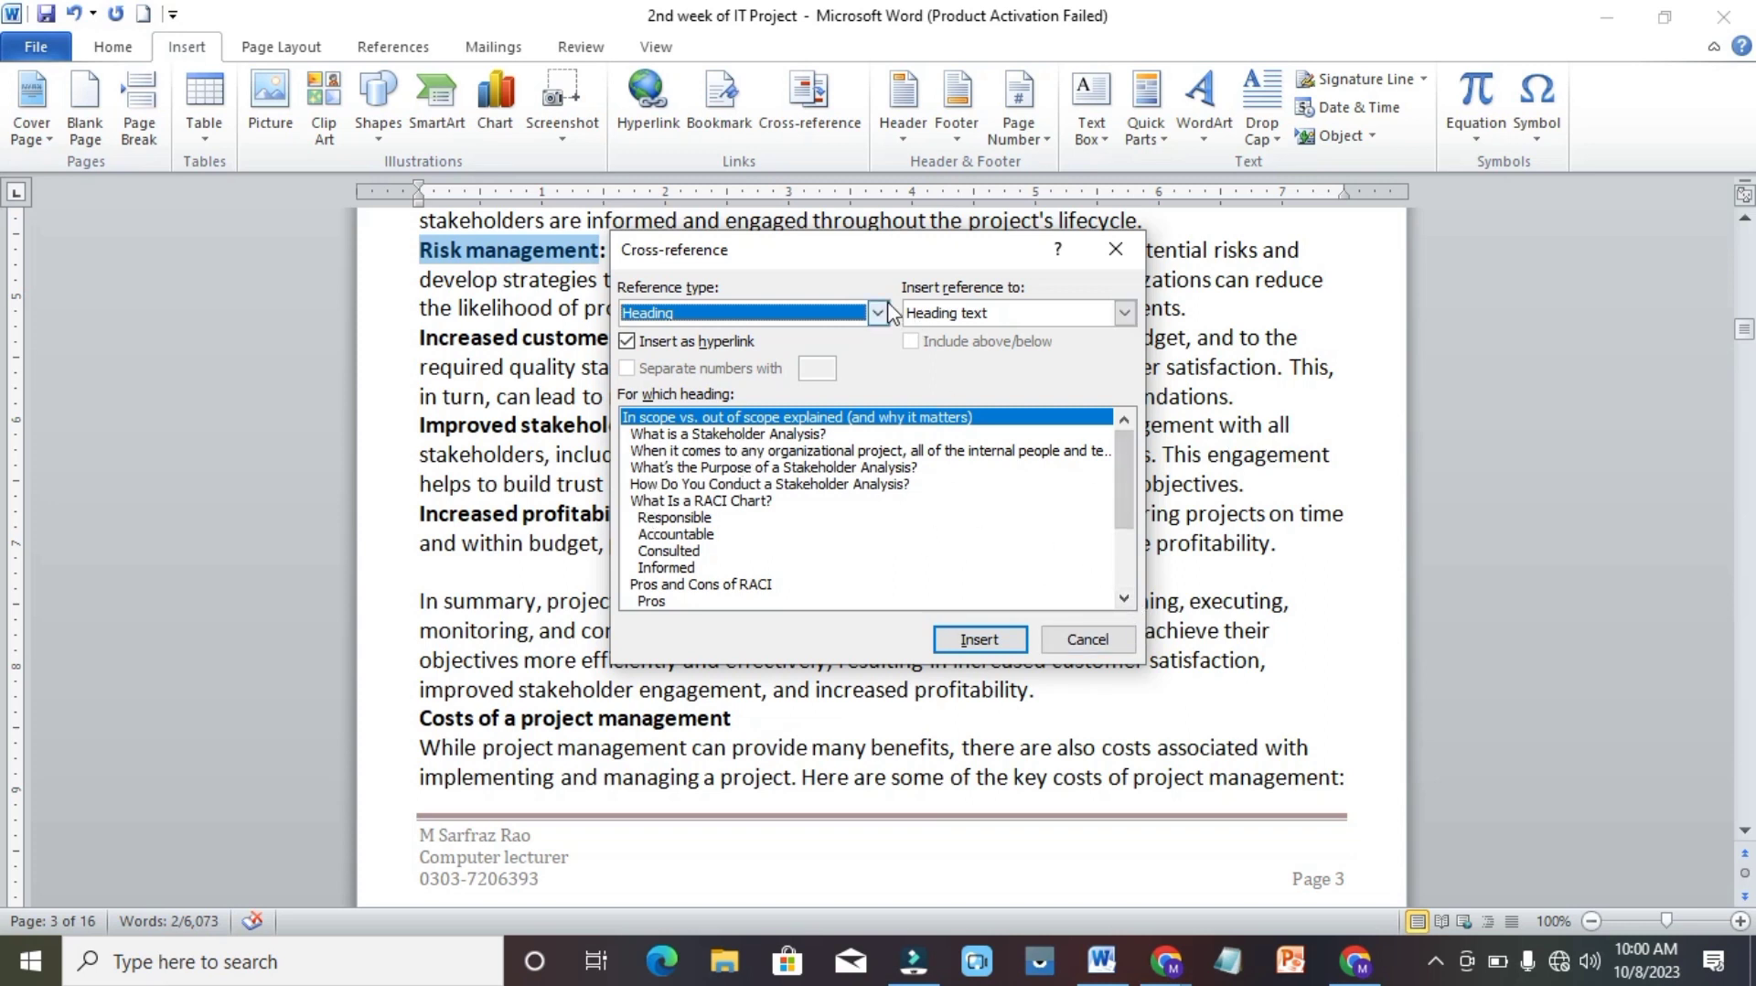
left_click(879, 314)
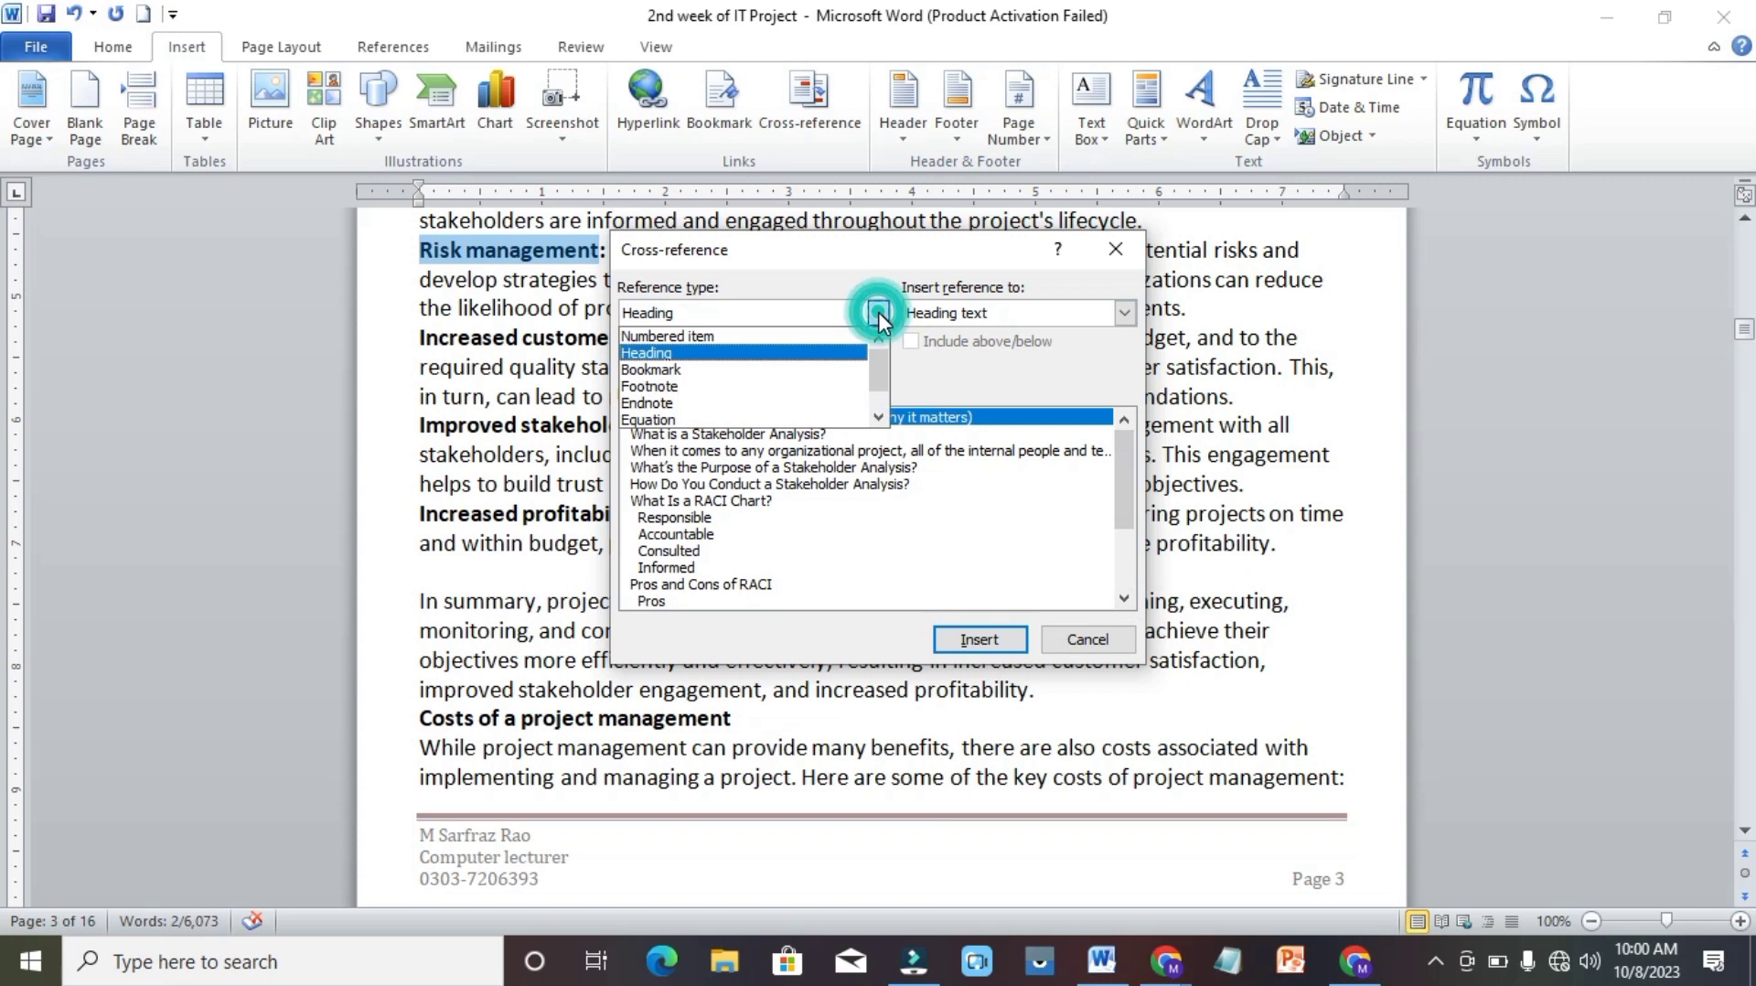
left_click(750, 341)
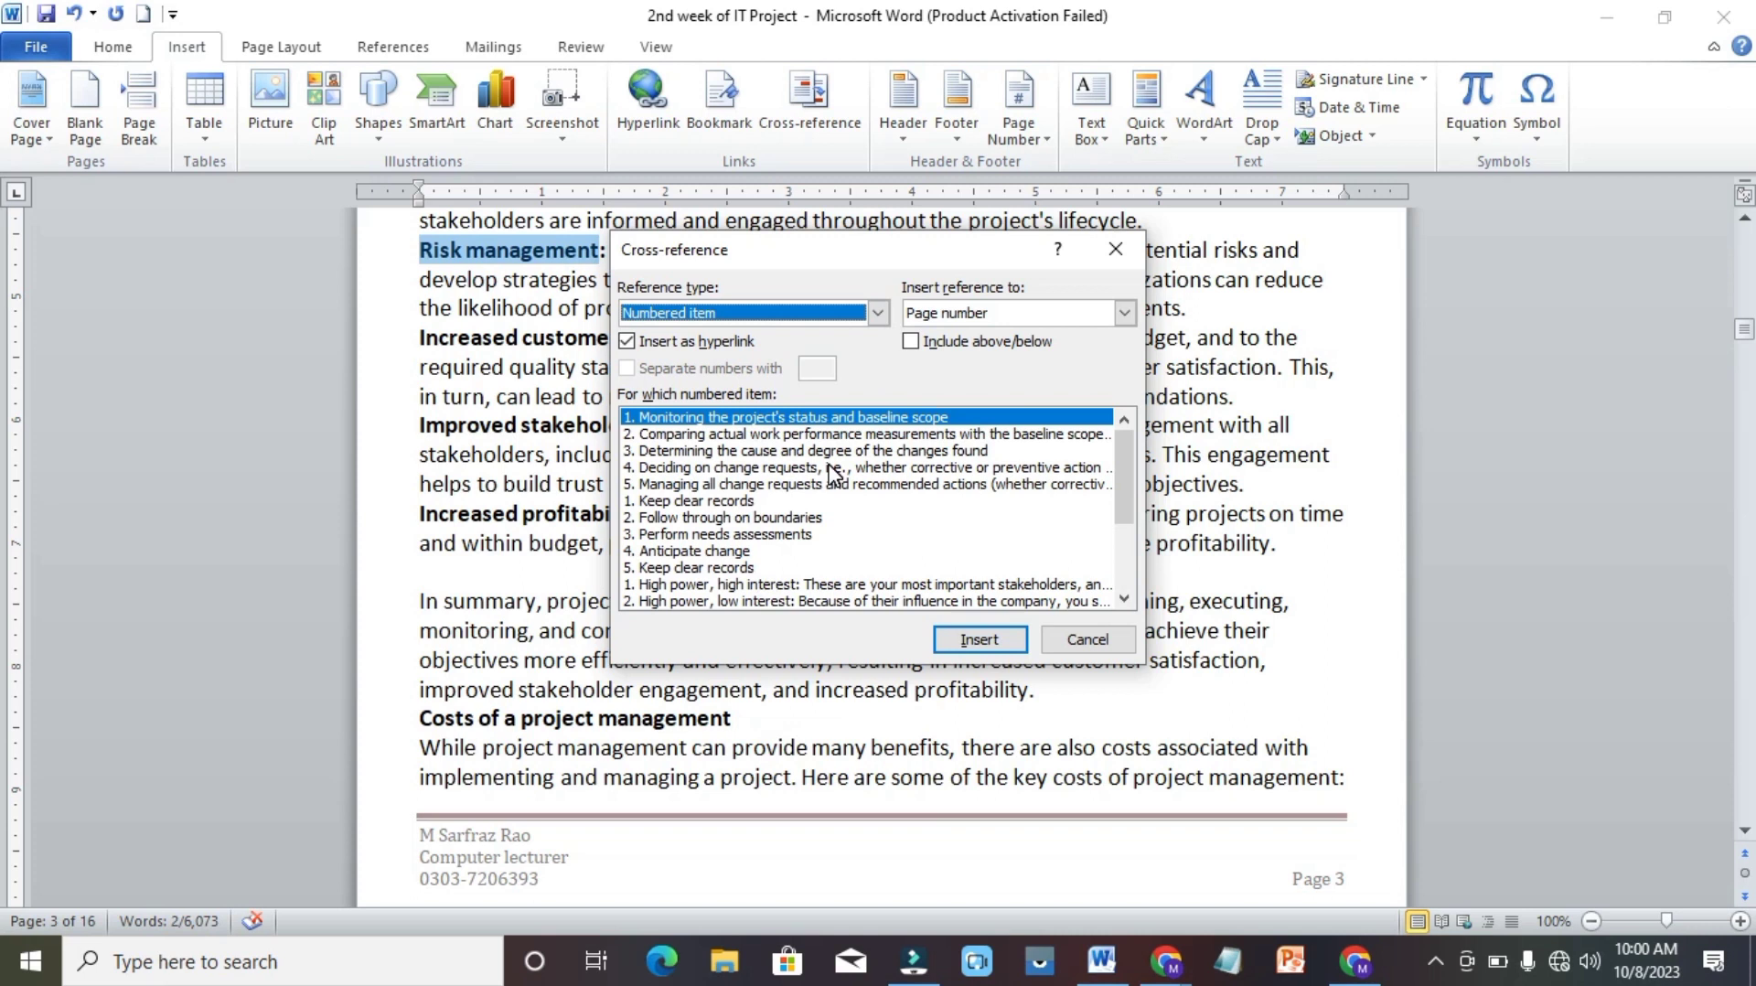
left_click(879, 314)
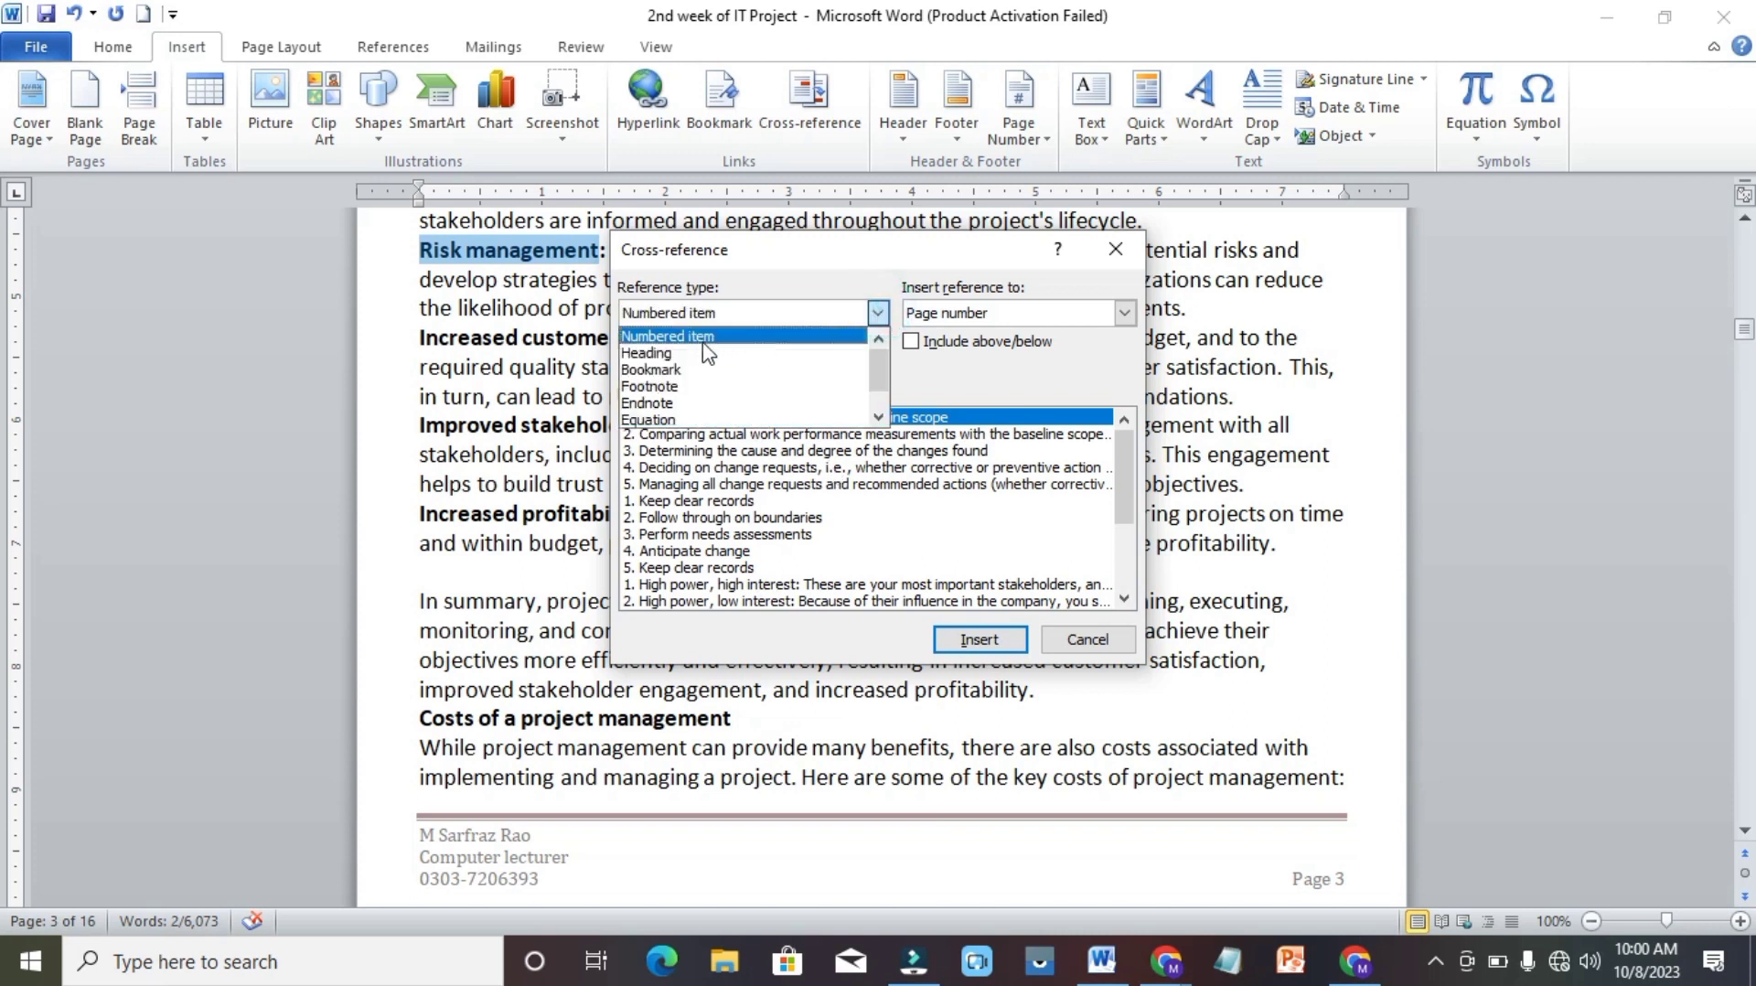
left_click(669, 355)
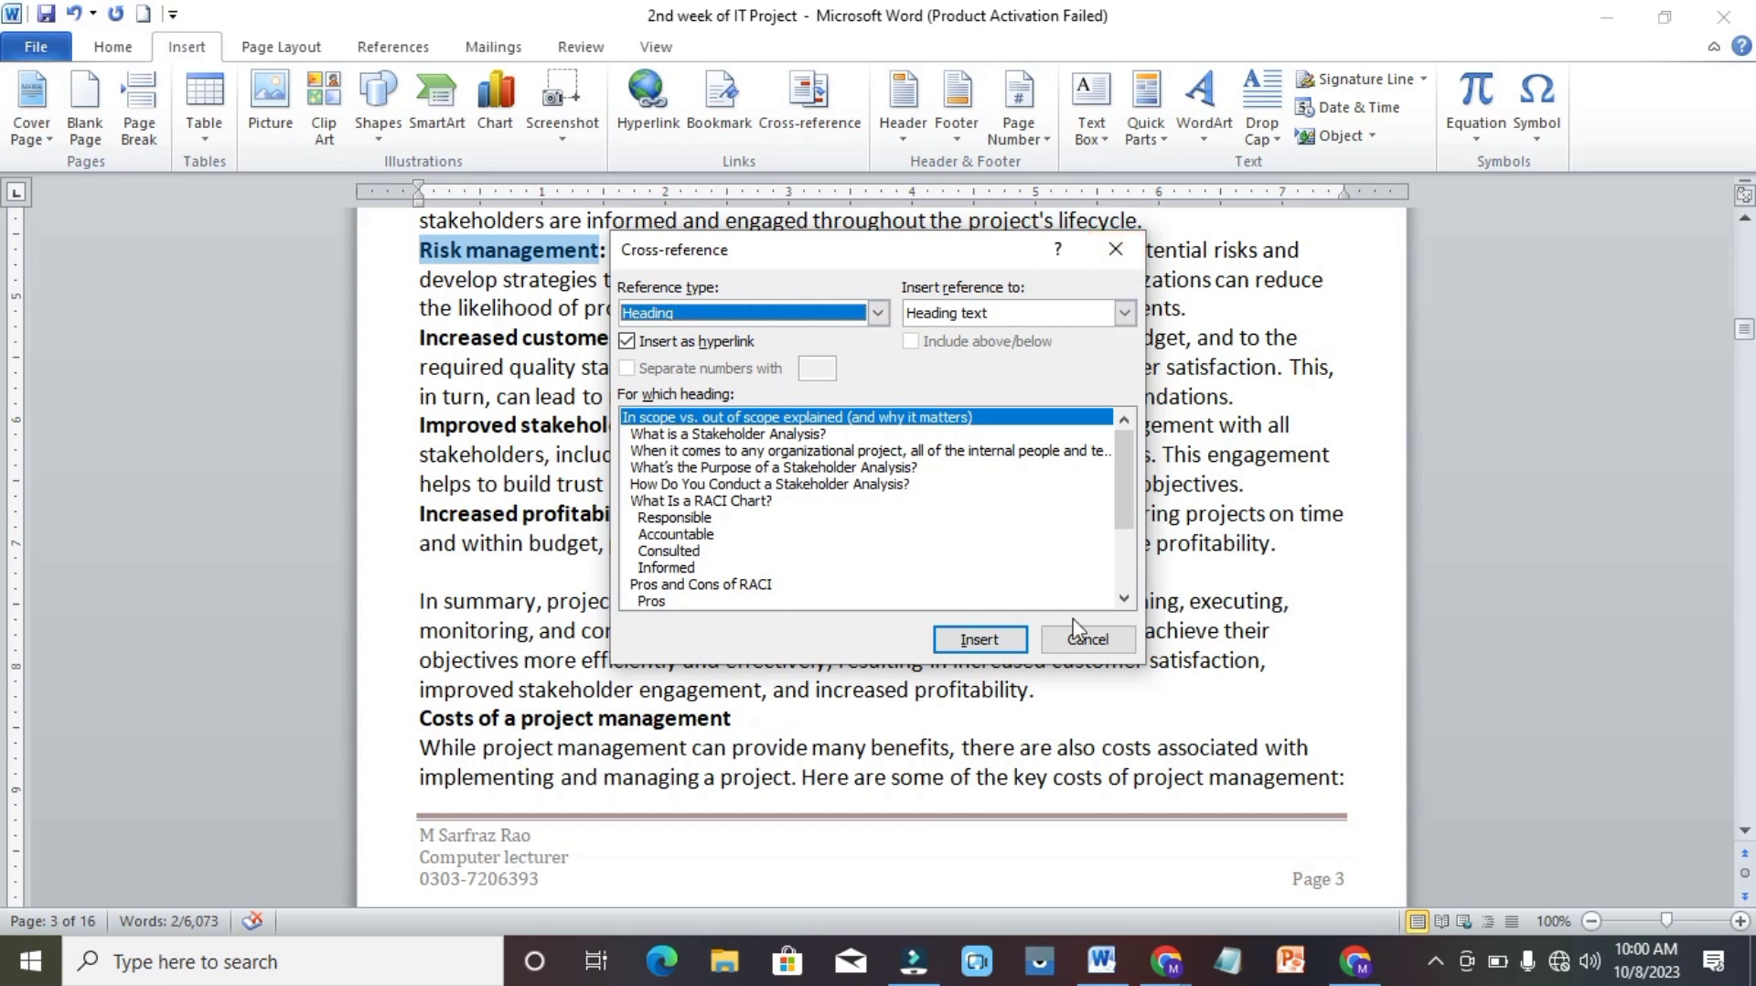
left_click(1104, 640)
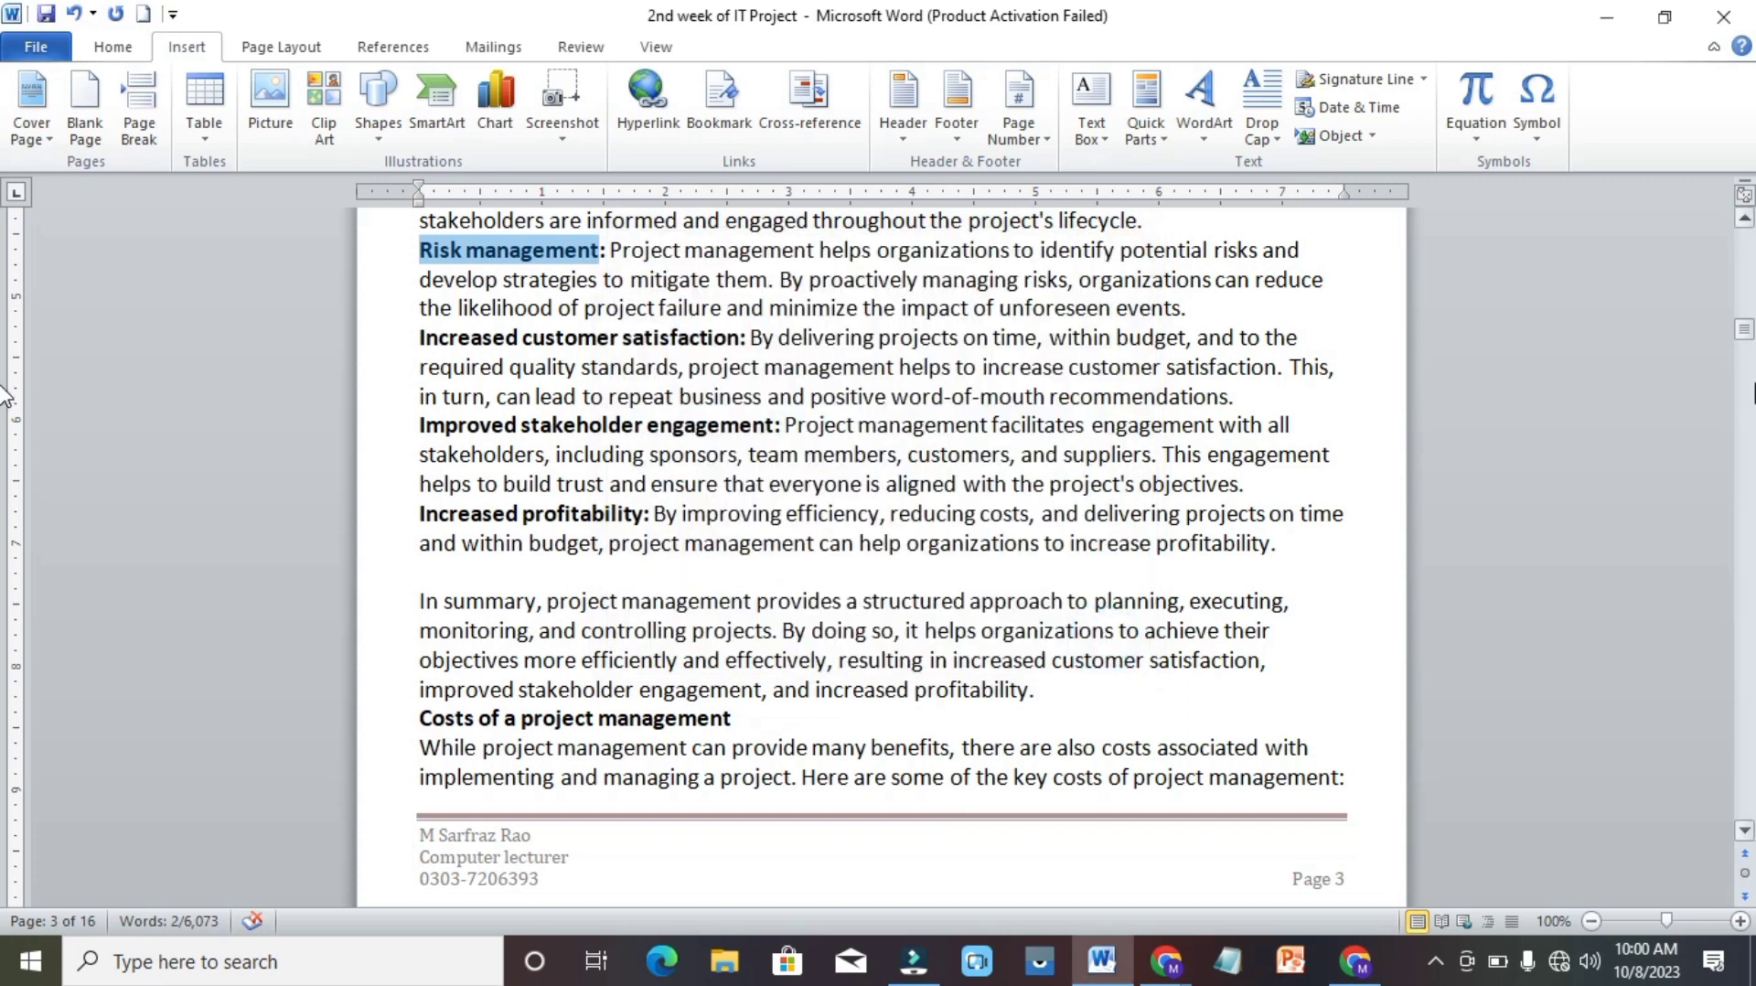
Add two blank lines above the heading "Understand the significance of the project initiation phase" and place the cursor on the first one.
left_click(1747, 251)
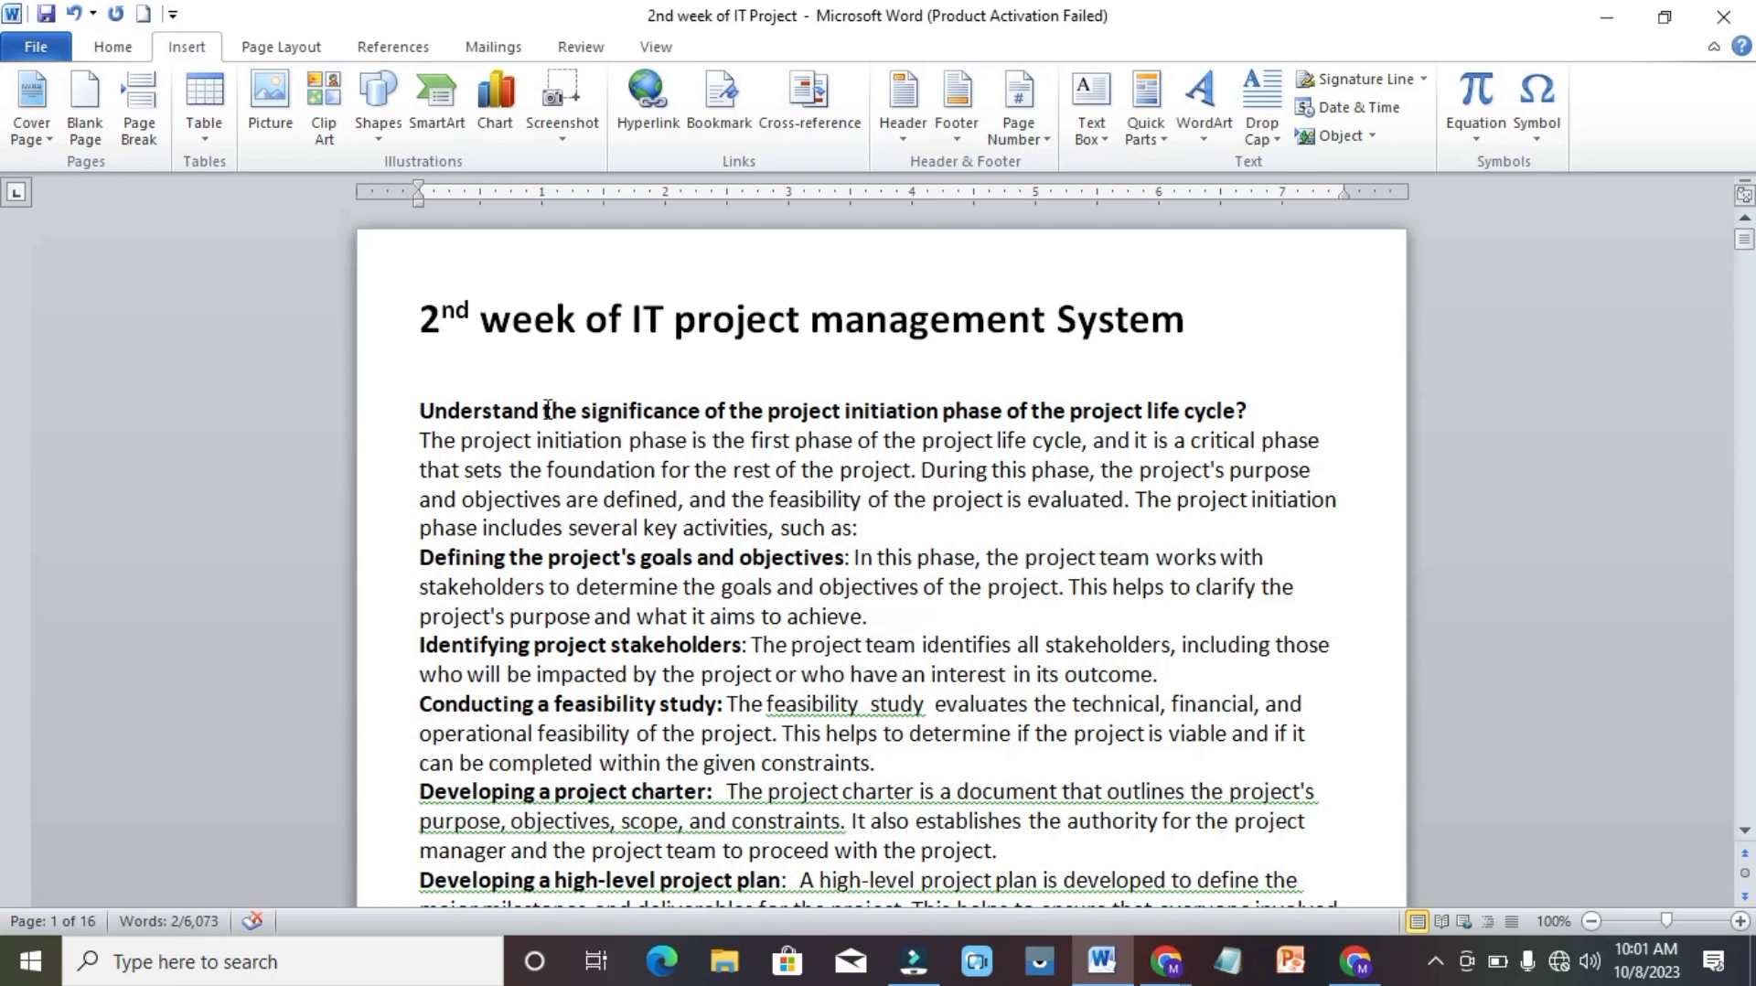
left_click(417, 408)
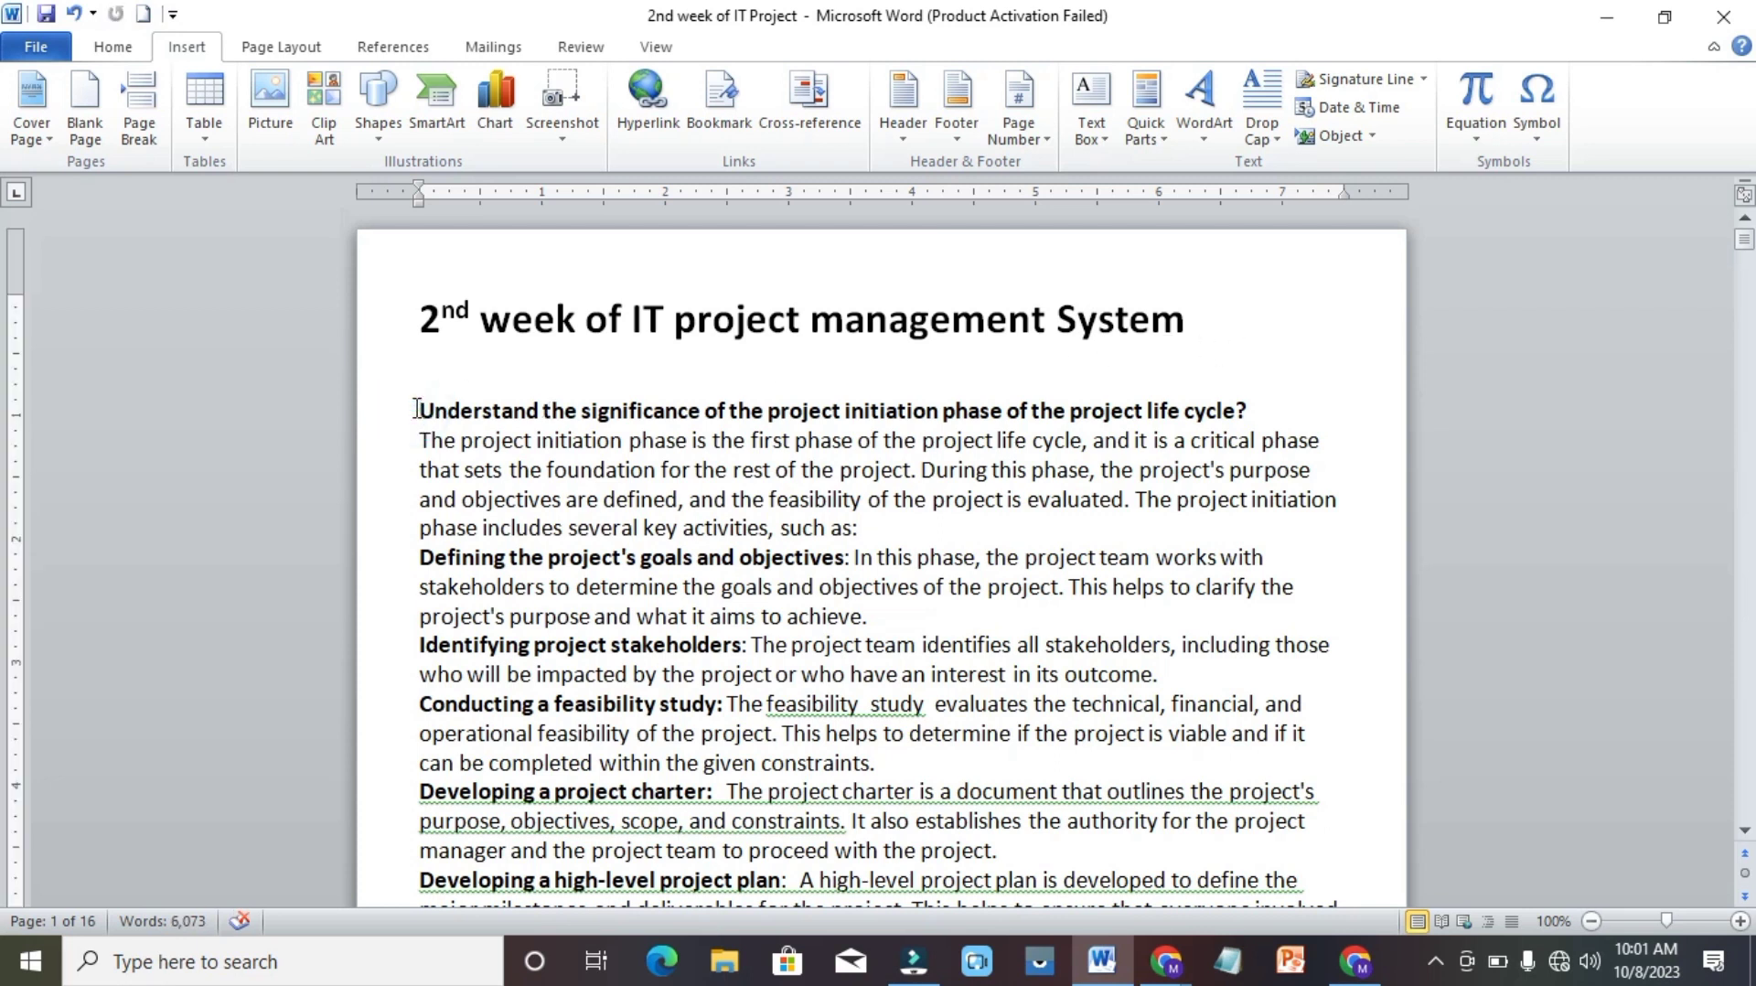
key("Return")
key("Return")
key("Up")
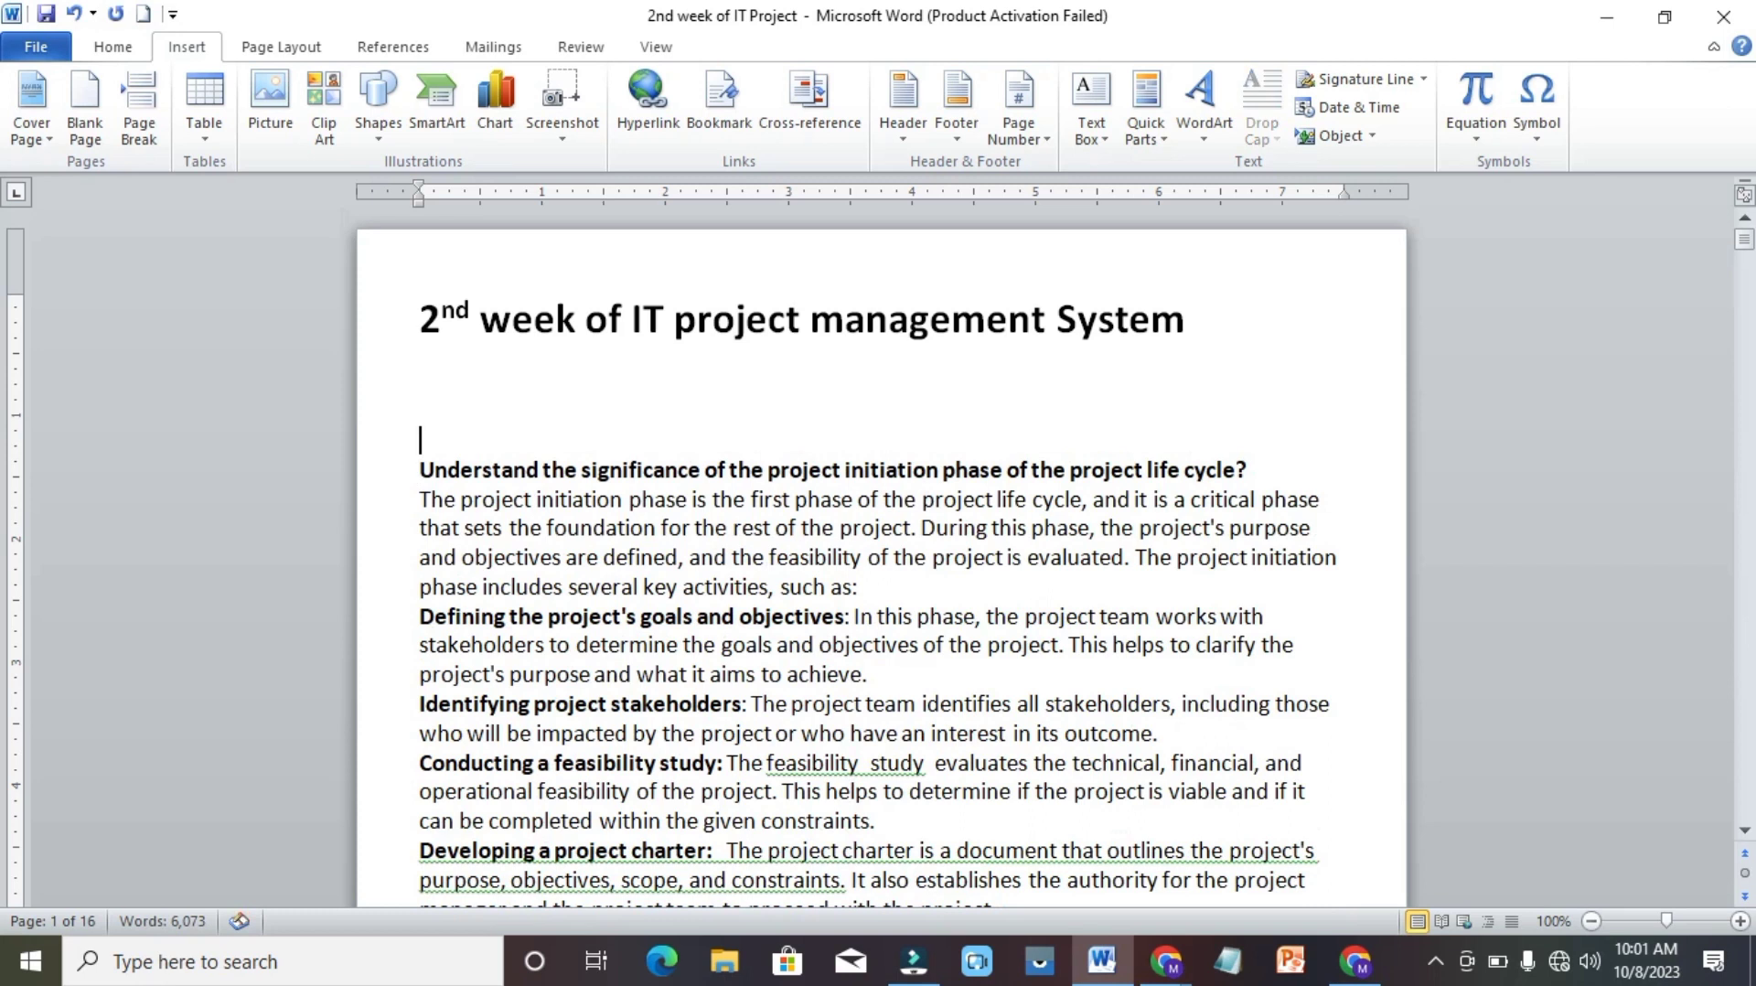
key("Up")
Insert a hyperlinked heading-text cross-reference to "What is the best project management tool?" on the blank line.
left_click(801, 115)
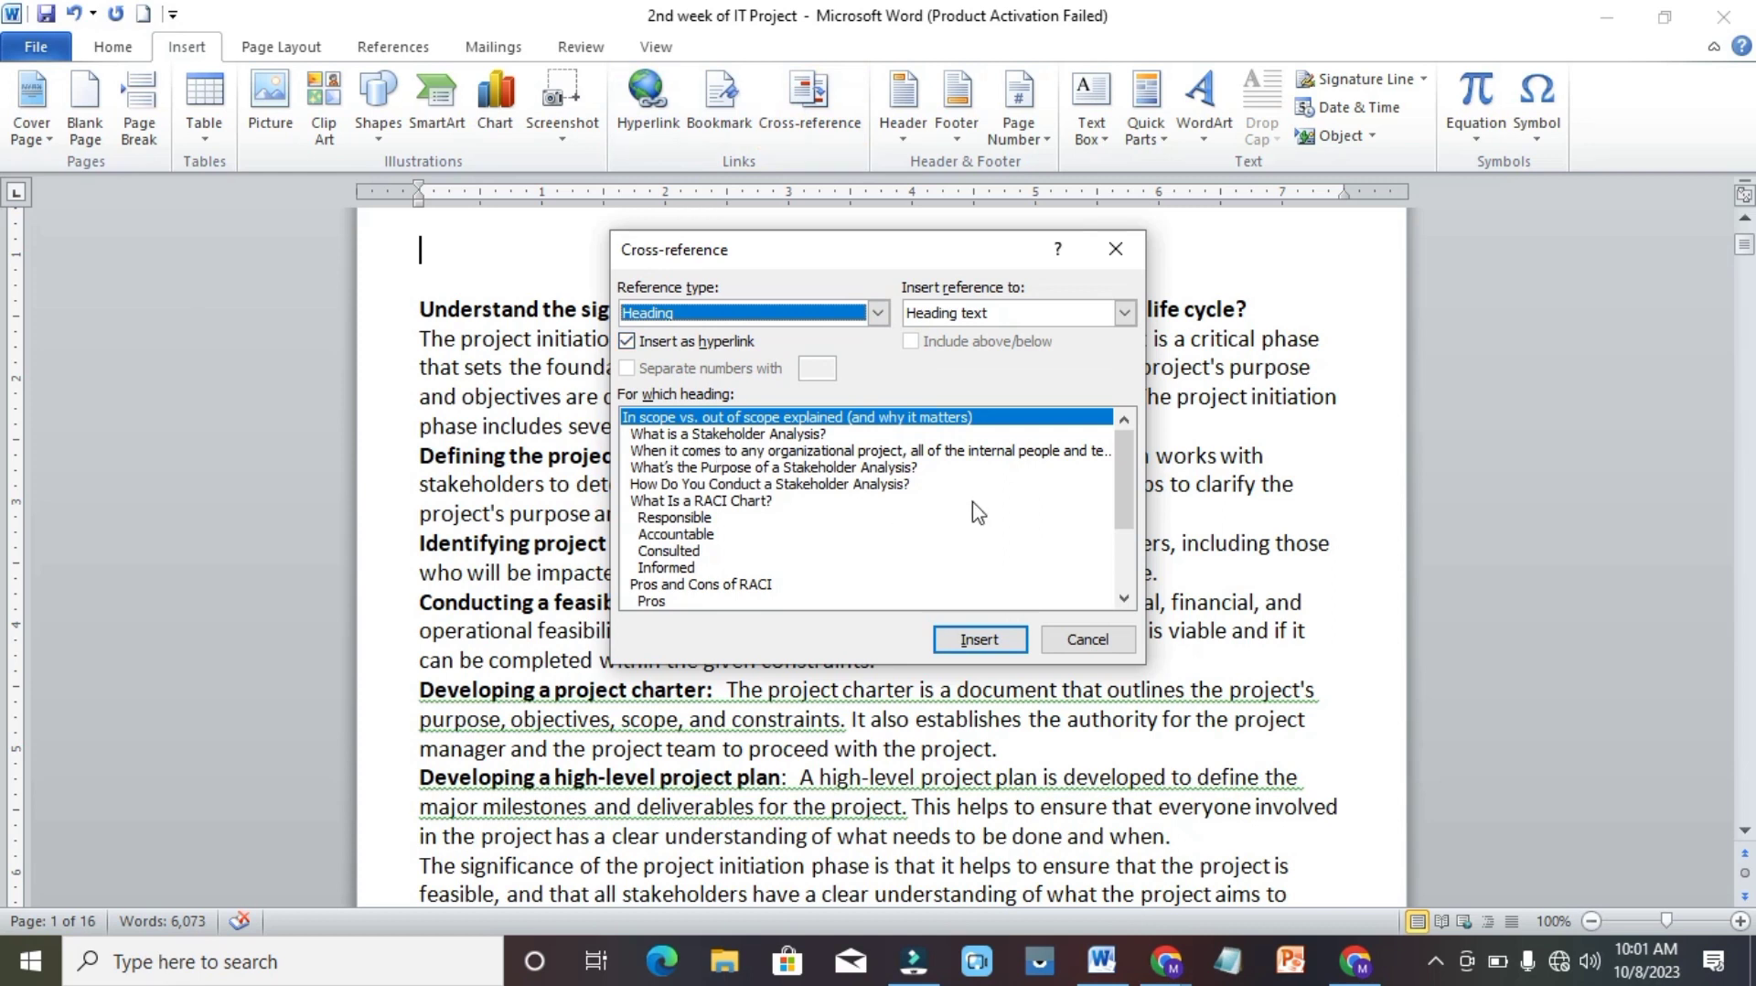
left_click(1123, 589)
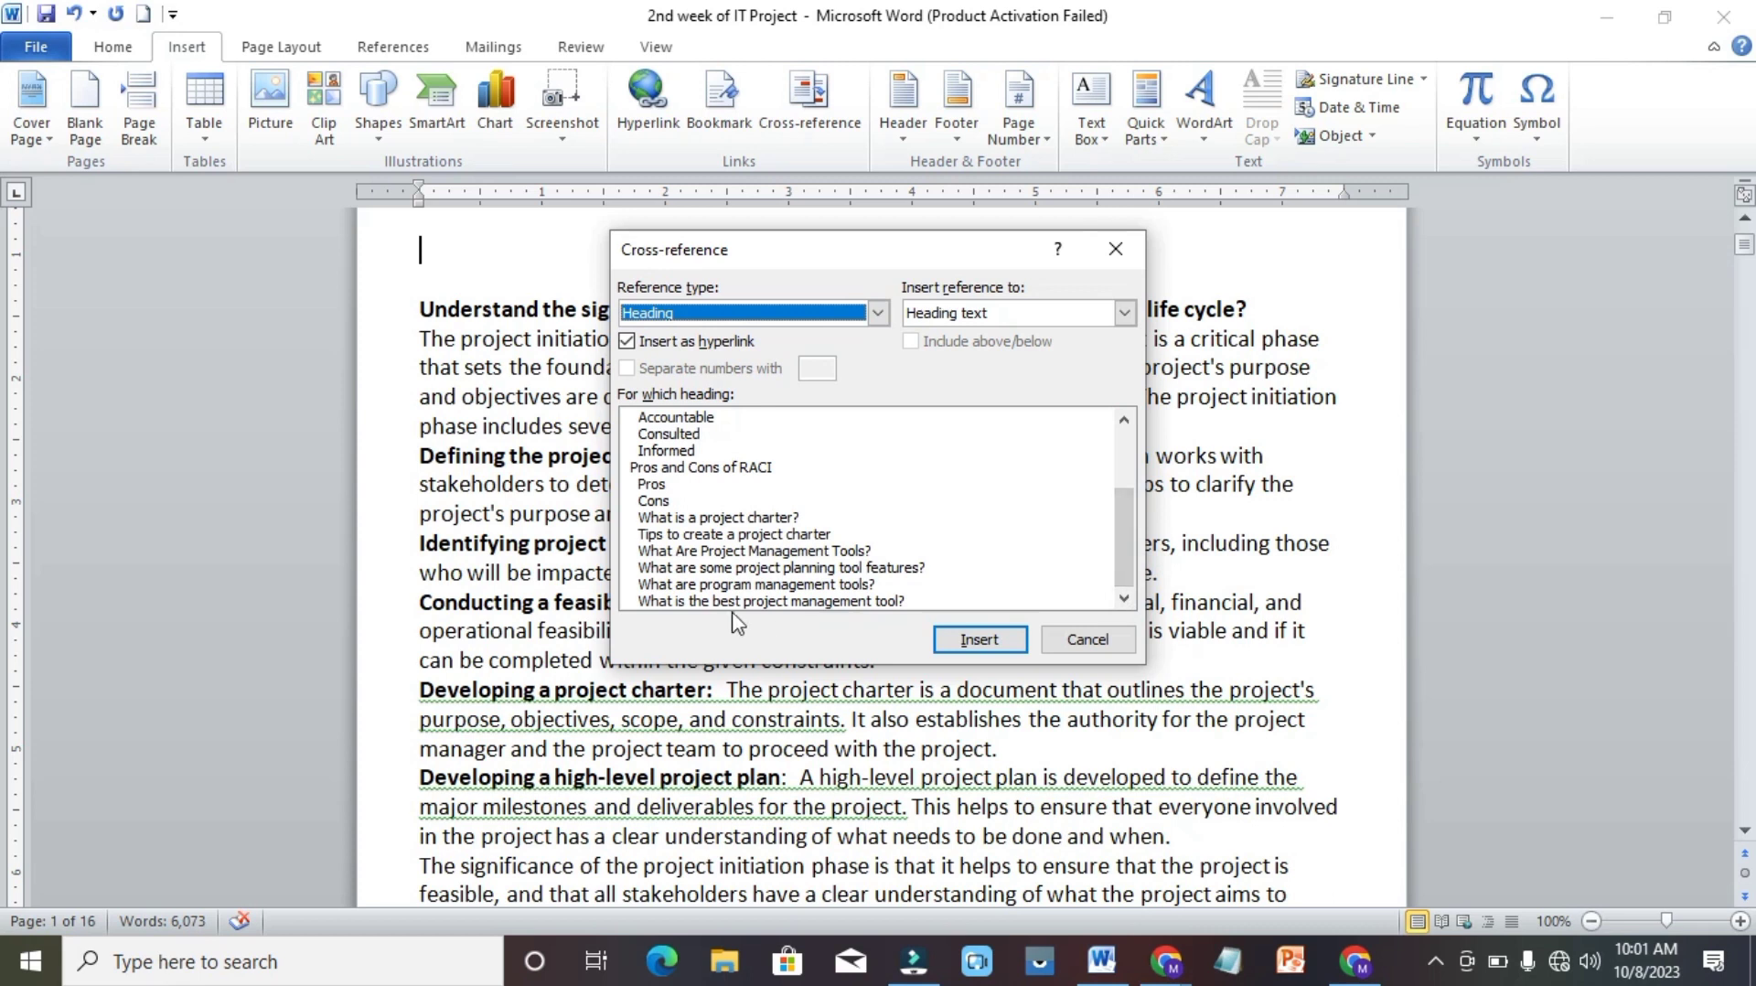
left_click(819, 603)
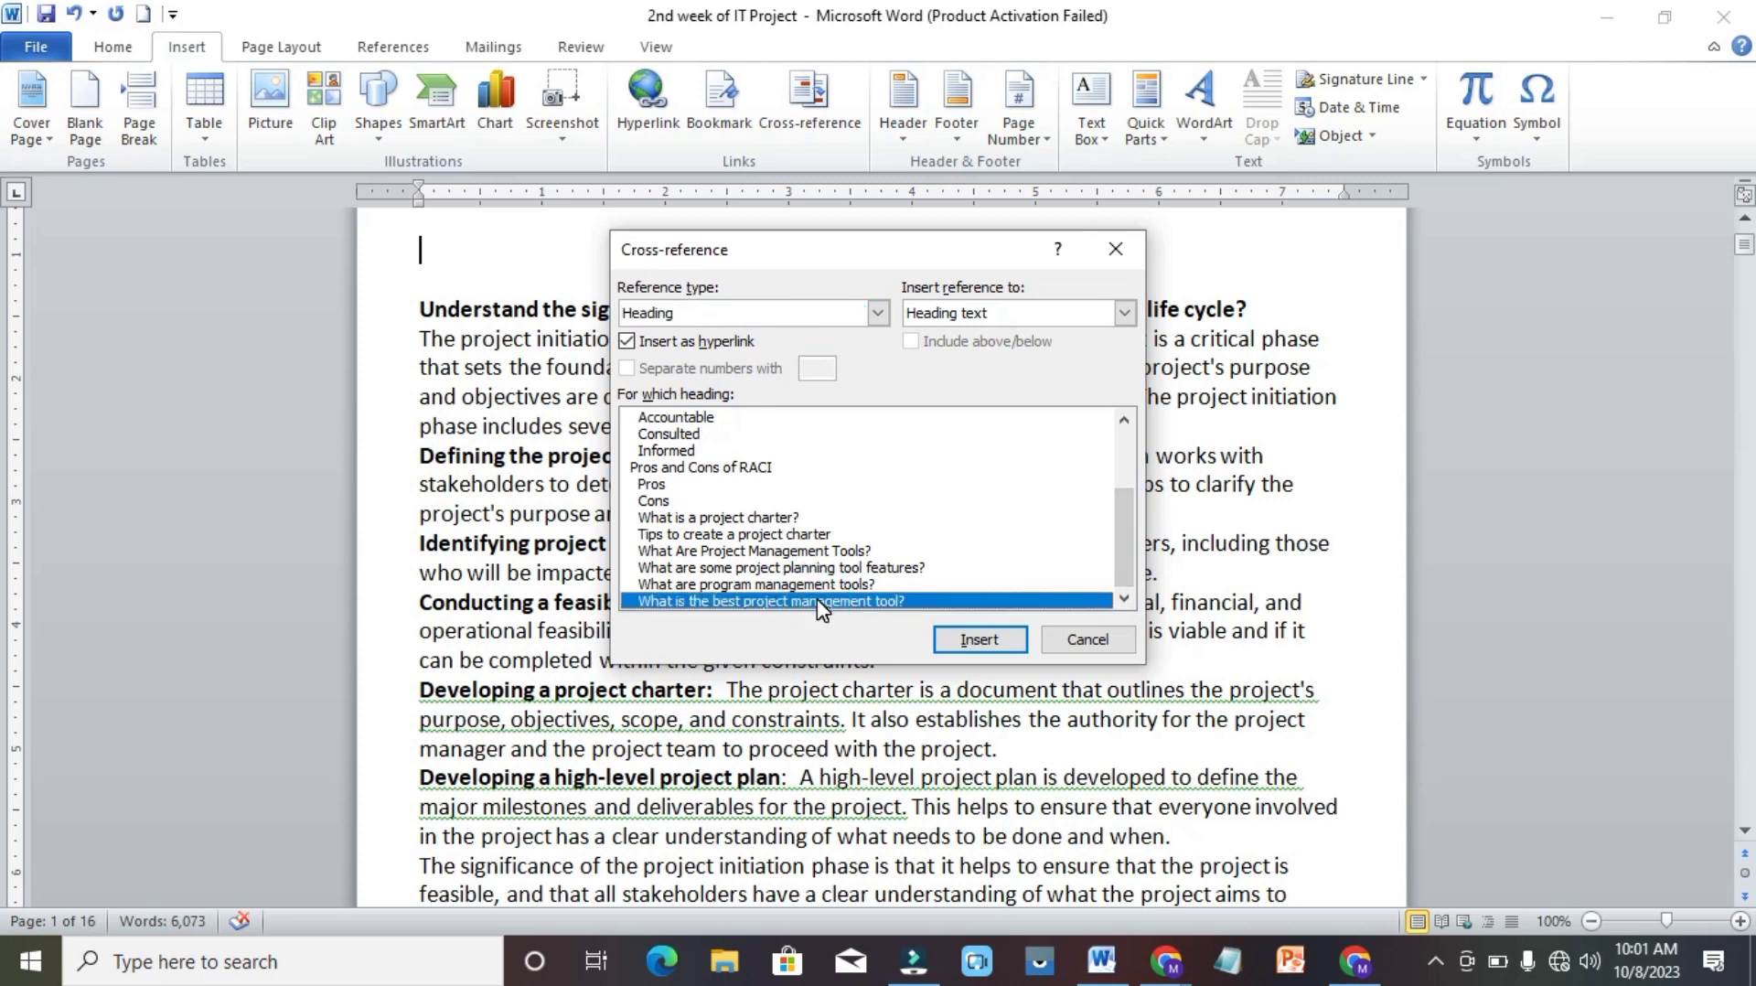
left_click(981, 638)
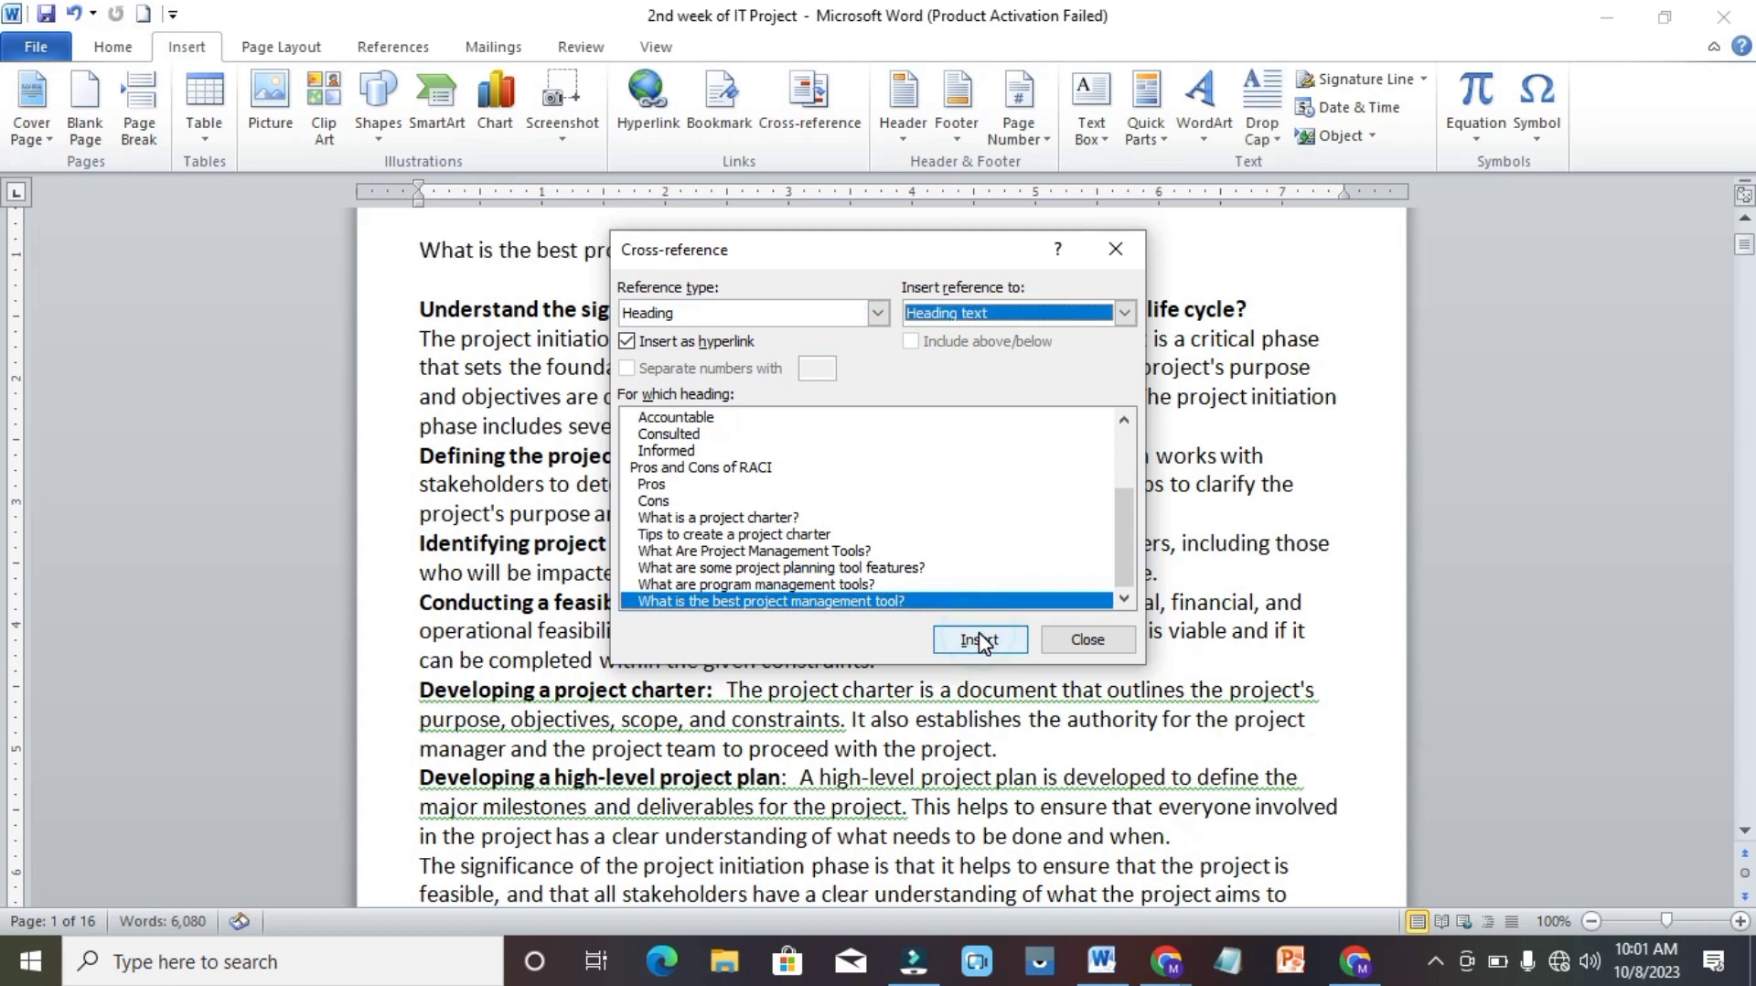
left_click(1098, 641)
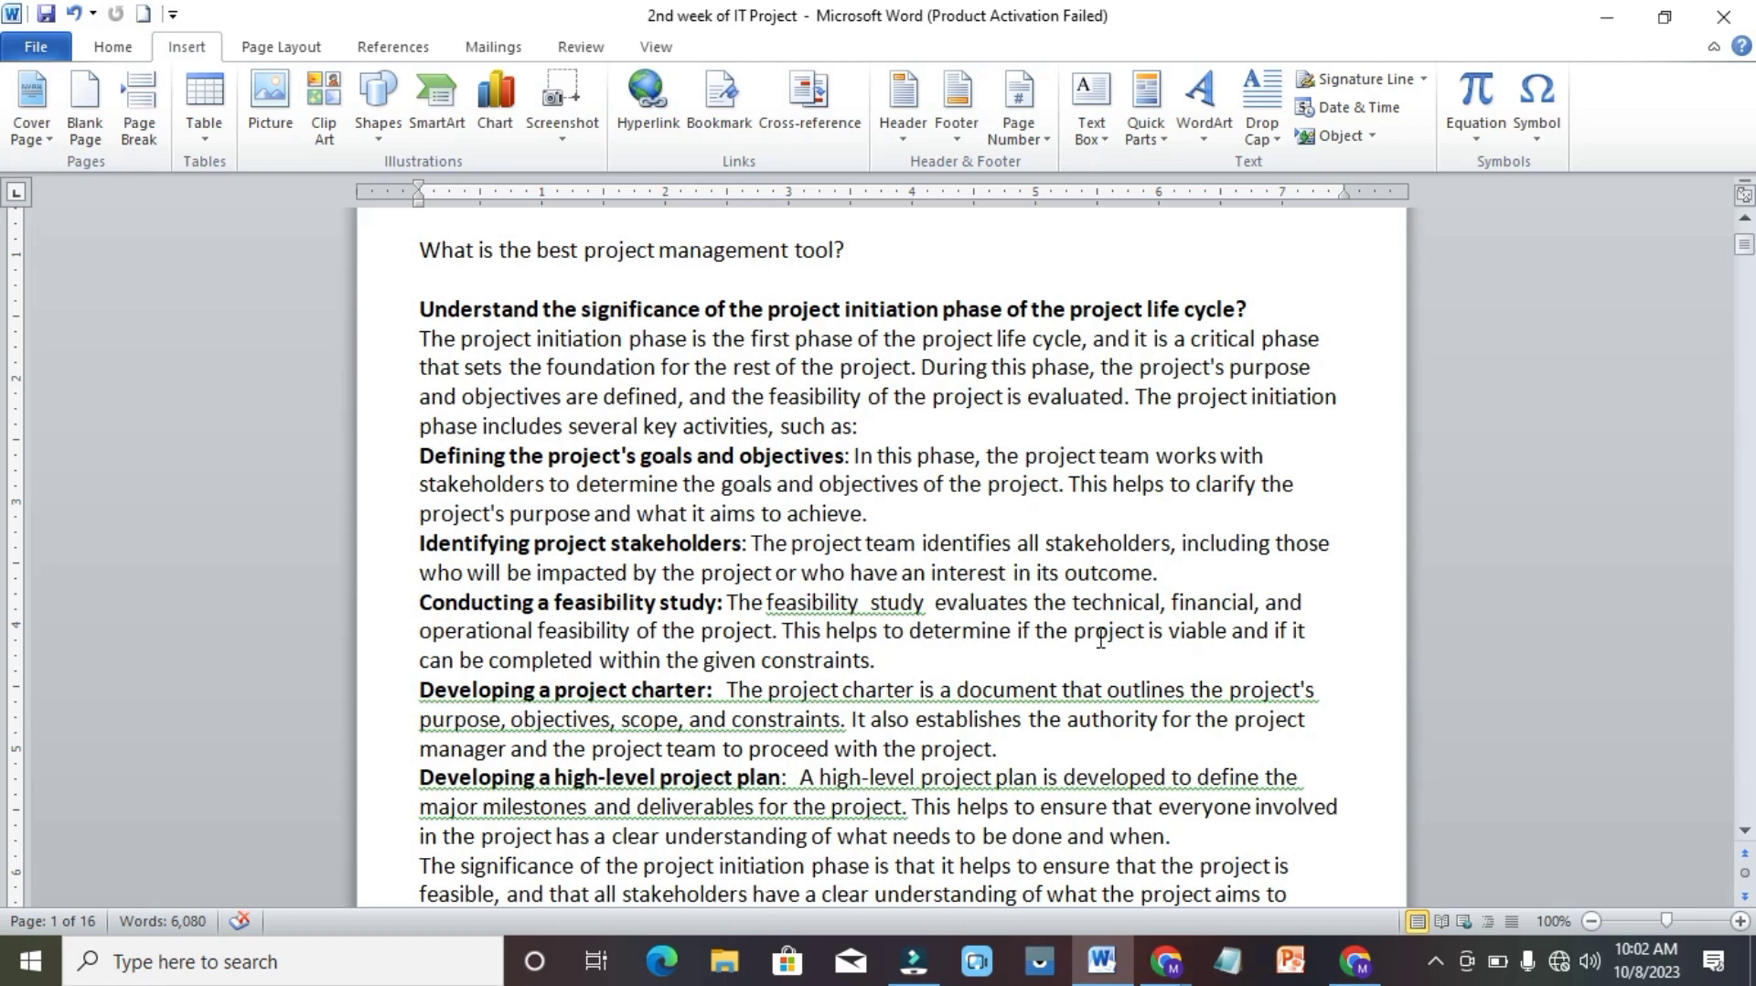
Insert a heading-text cross-reference to "Accountable" on a new line below the first cross-reference.
key("Return")
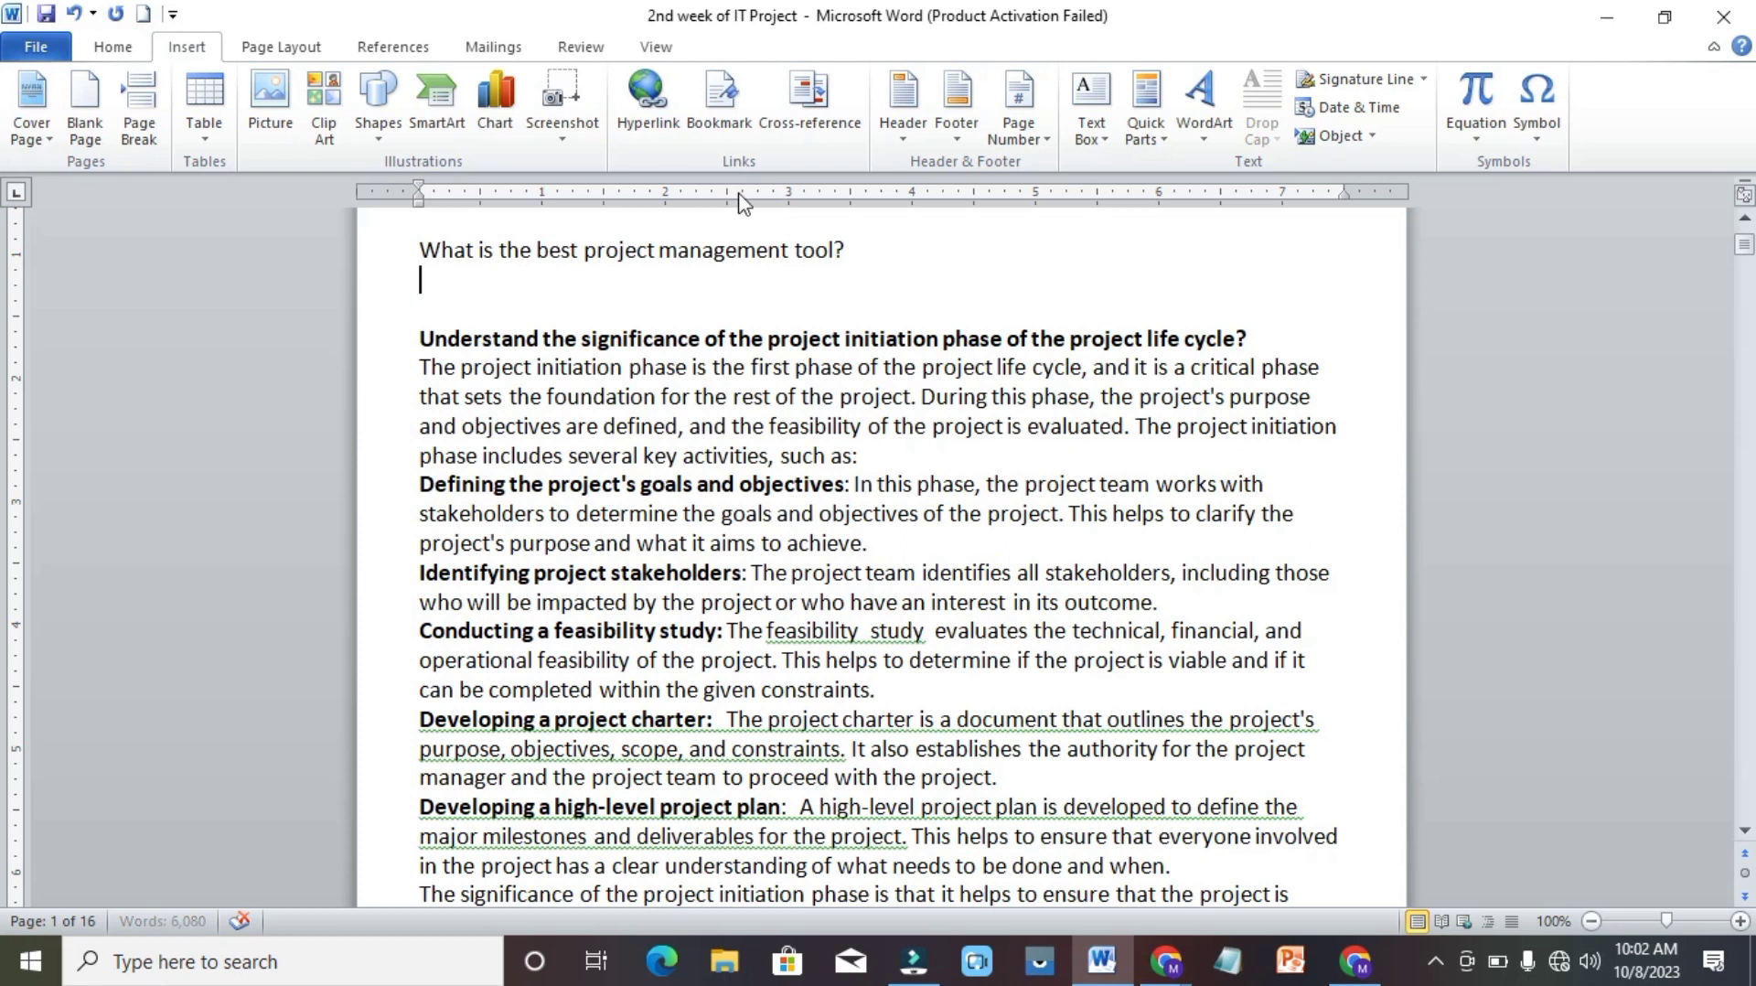
left_click(826, 102)
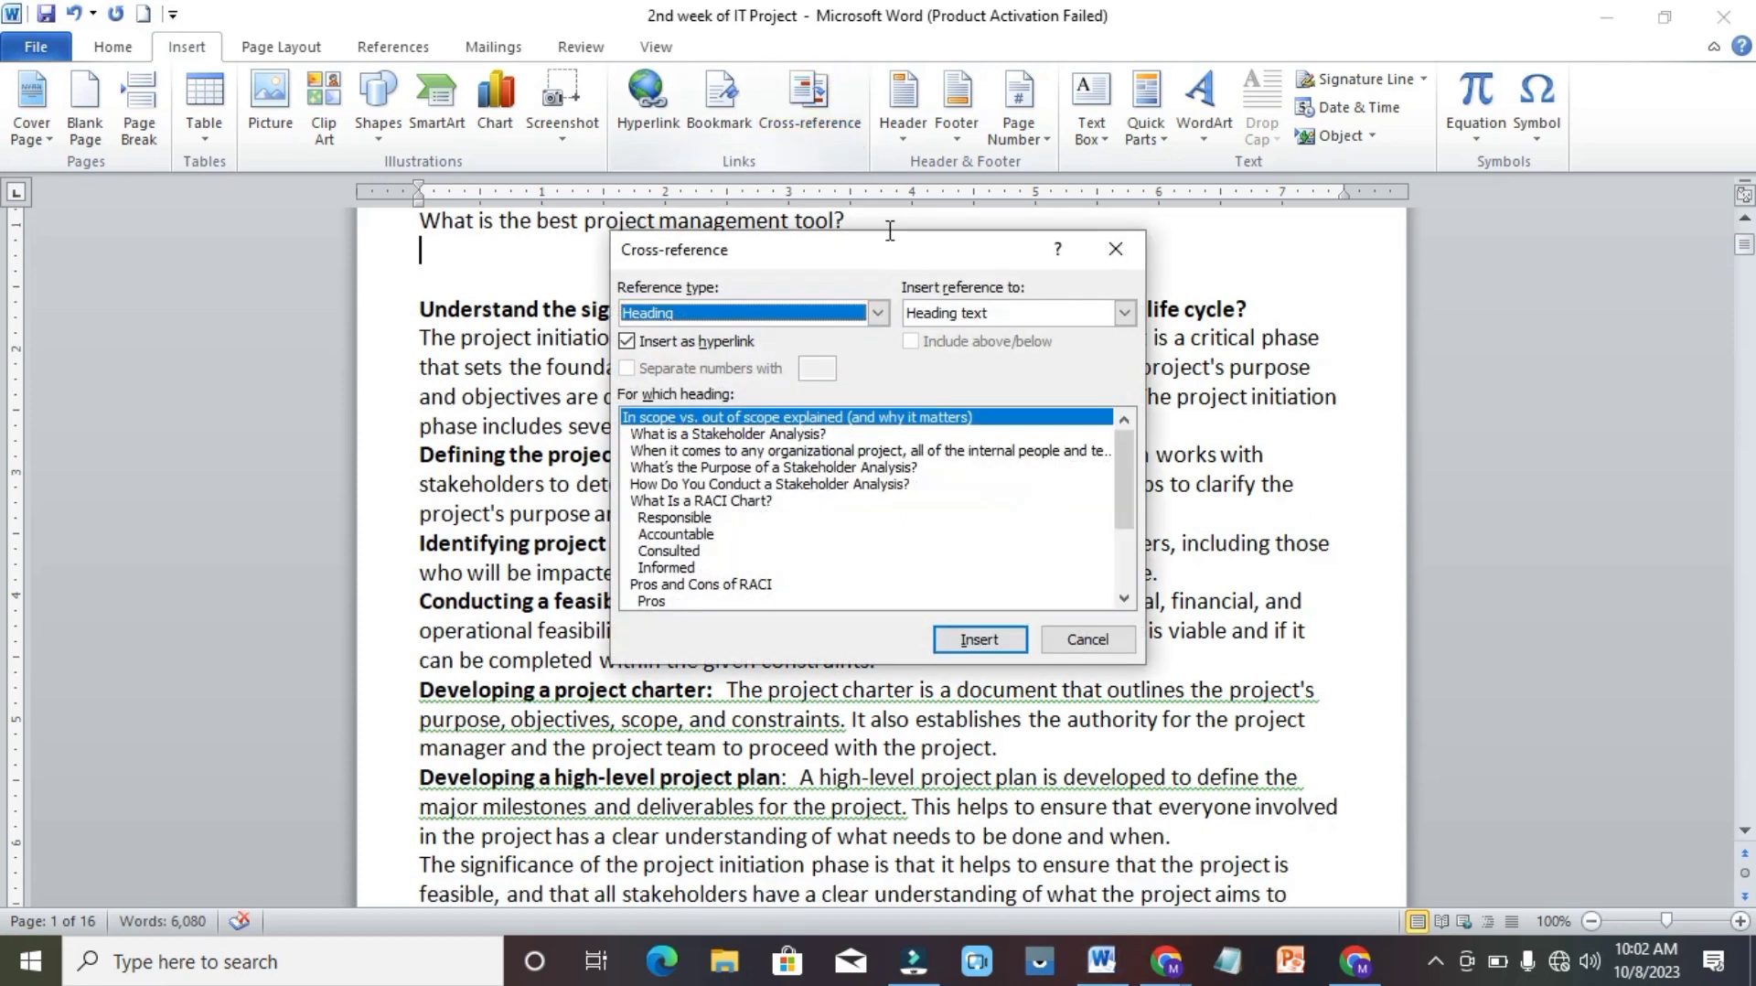
left_click(682, 536)
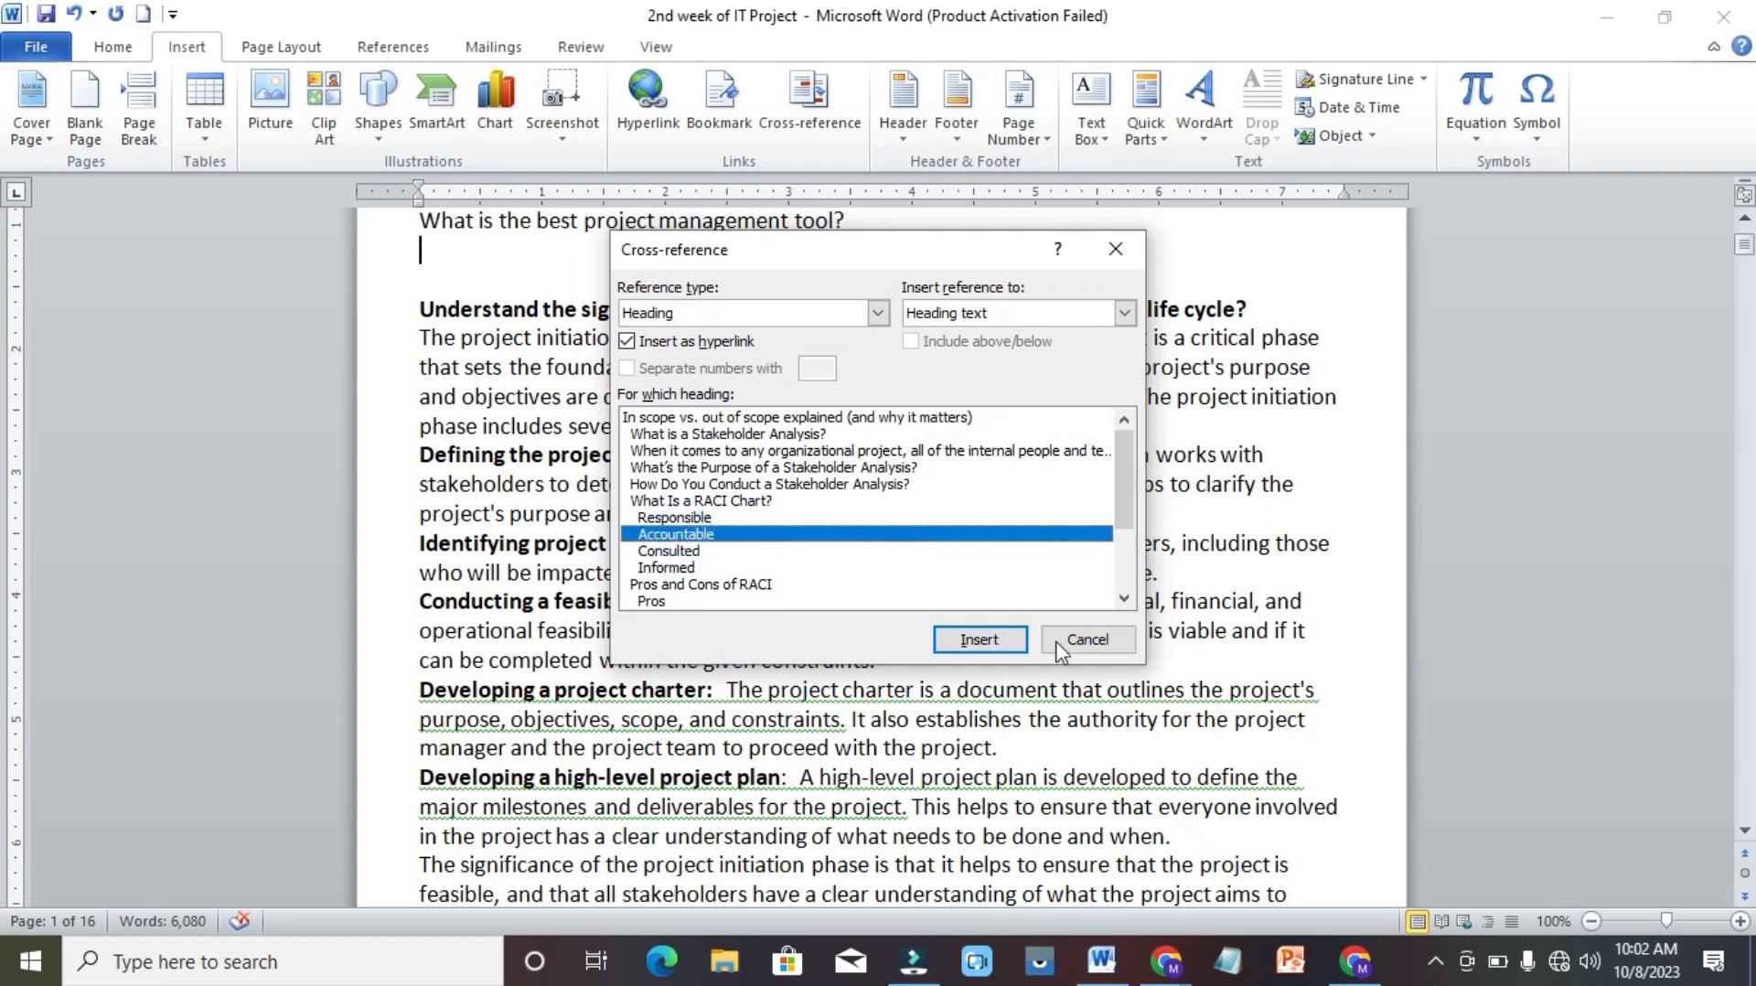
left_click(977, 640)
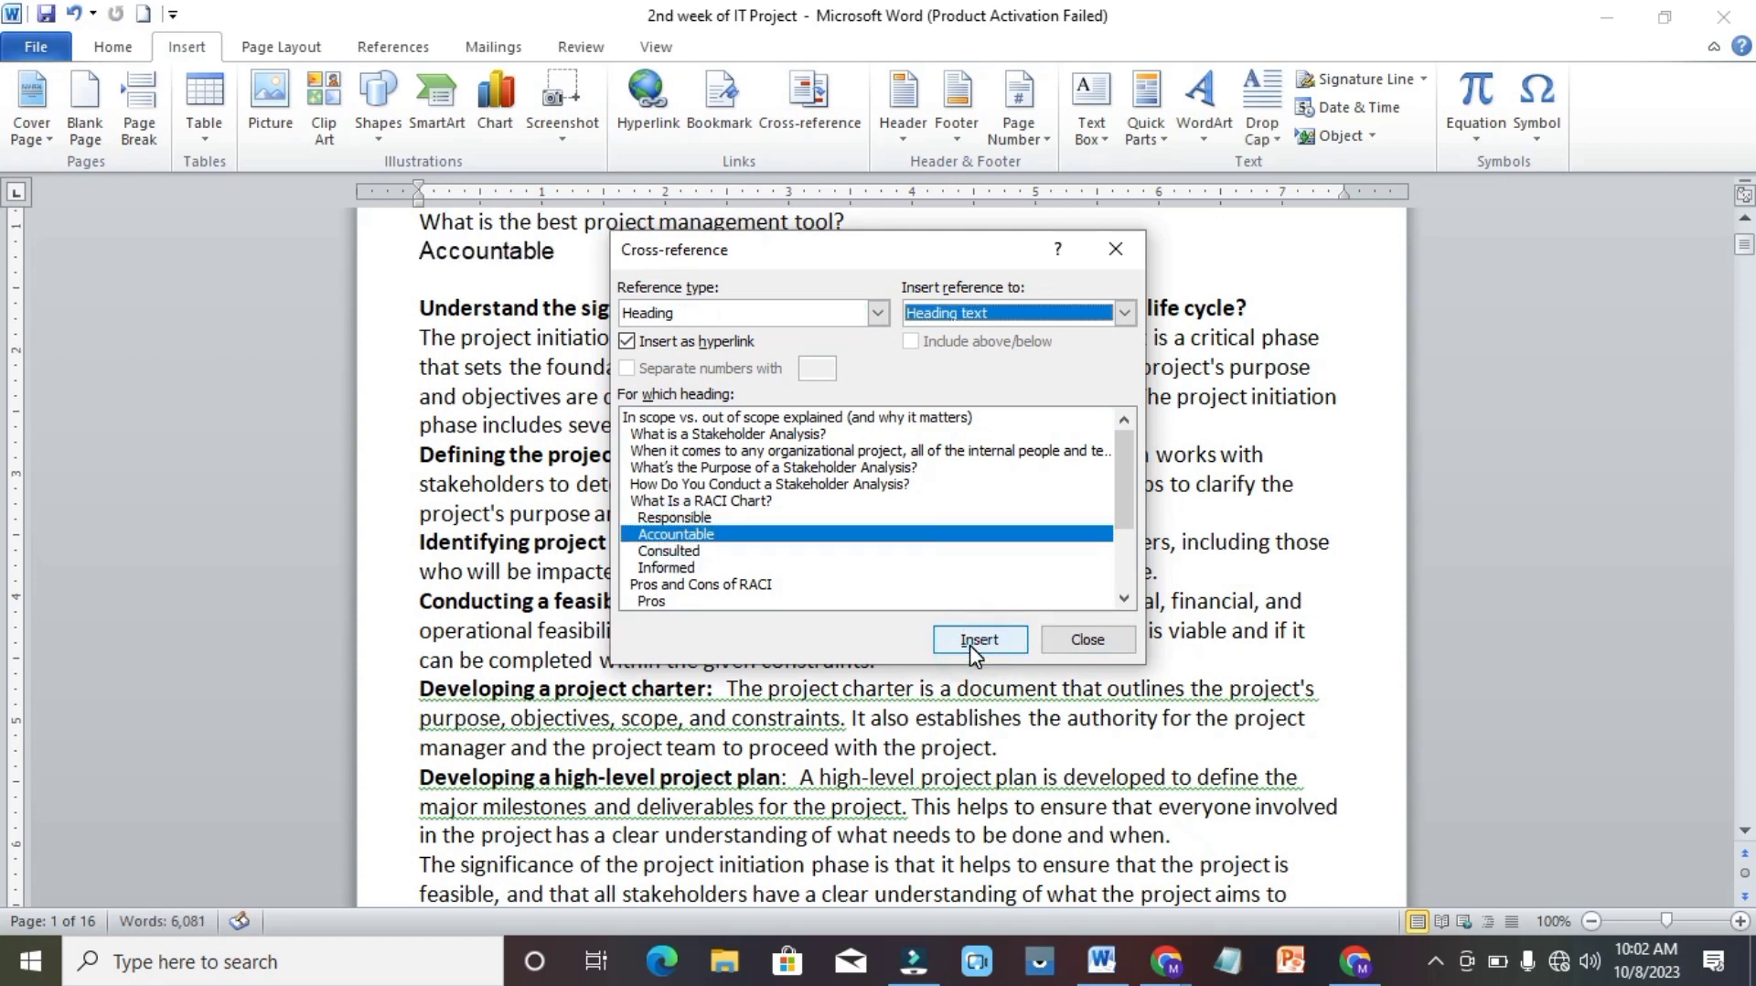
left_click(1087, 640)
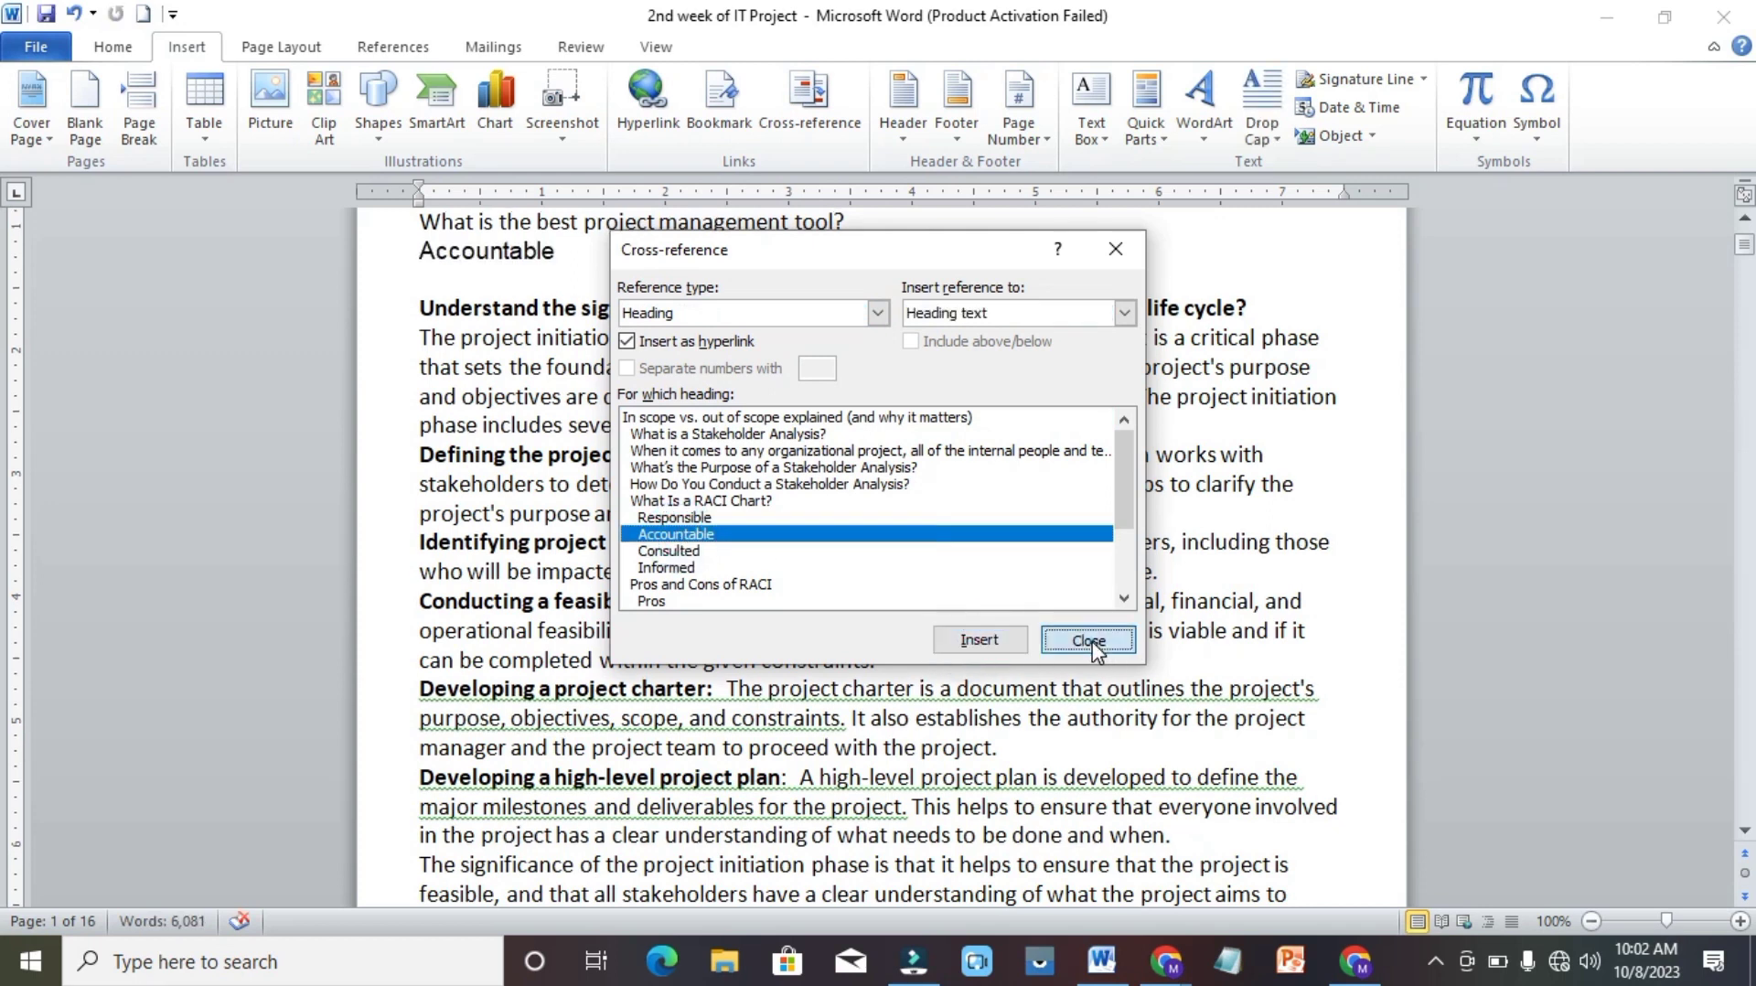
Insert a heading-text cross-reference to "Tips to create a project charter" on a new line below Accountable.
key("Return")
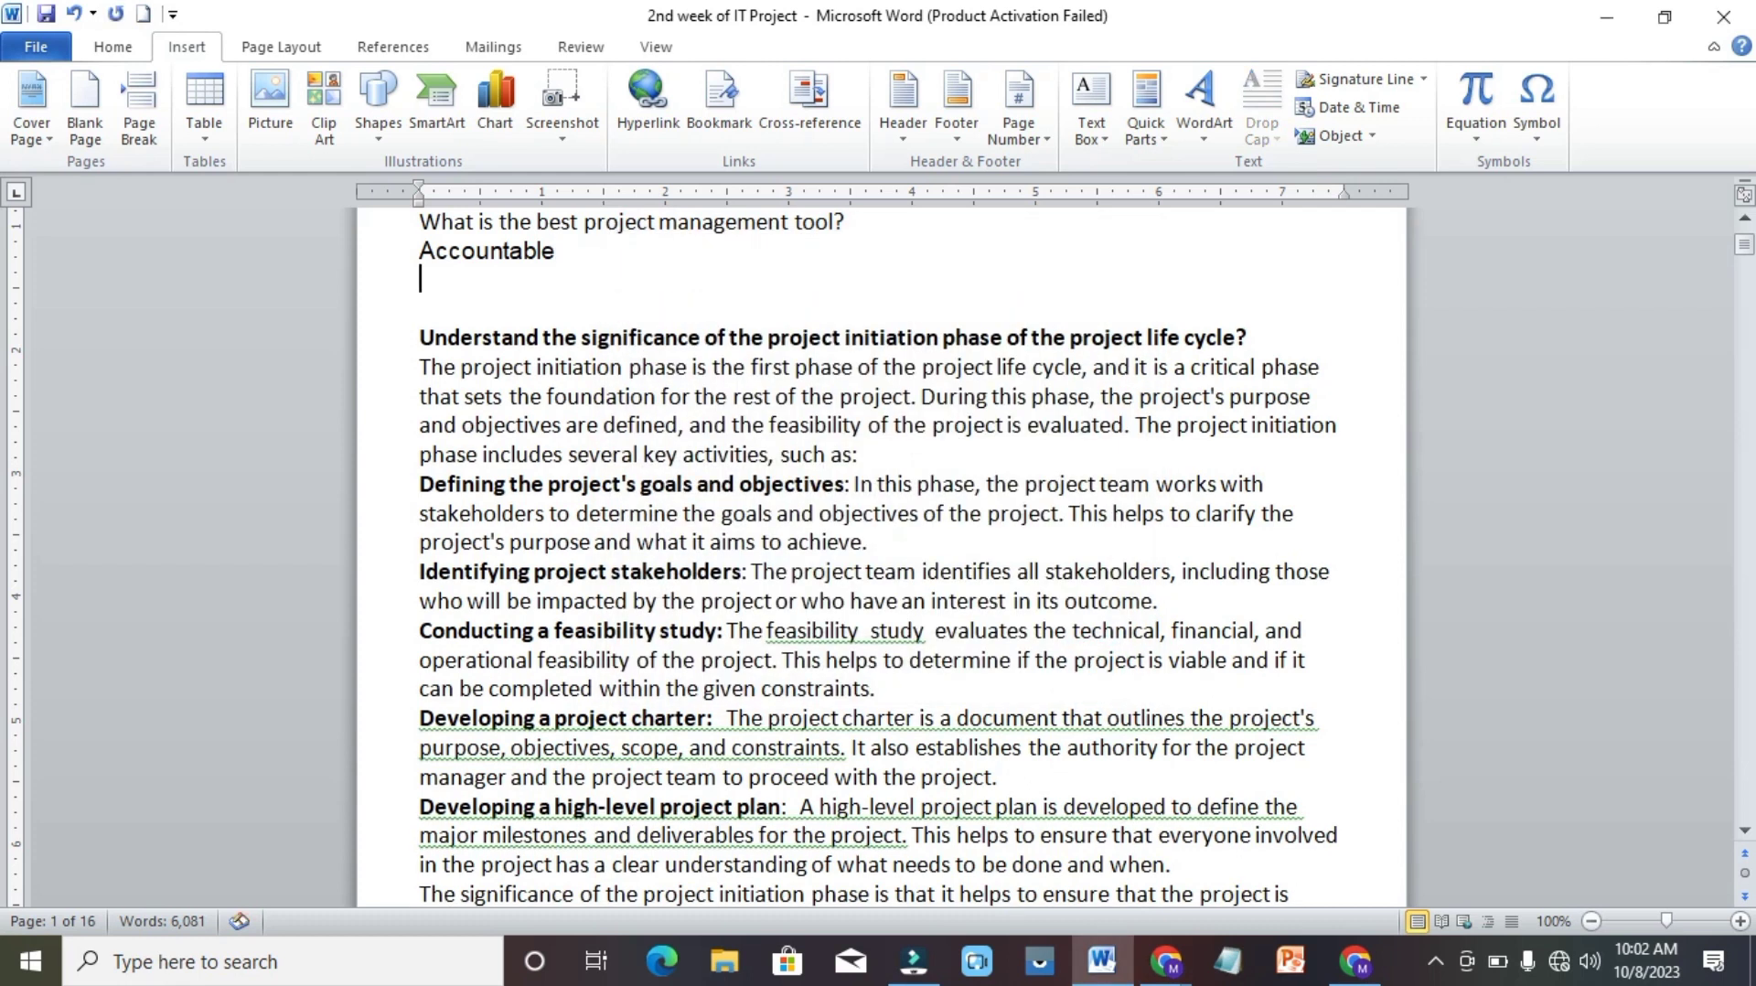
left_click(821, 137)
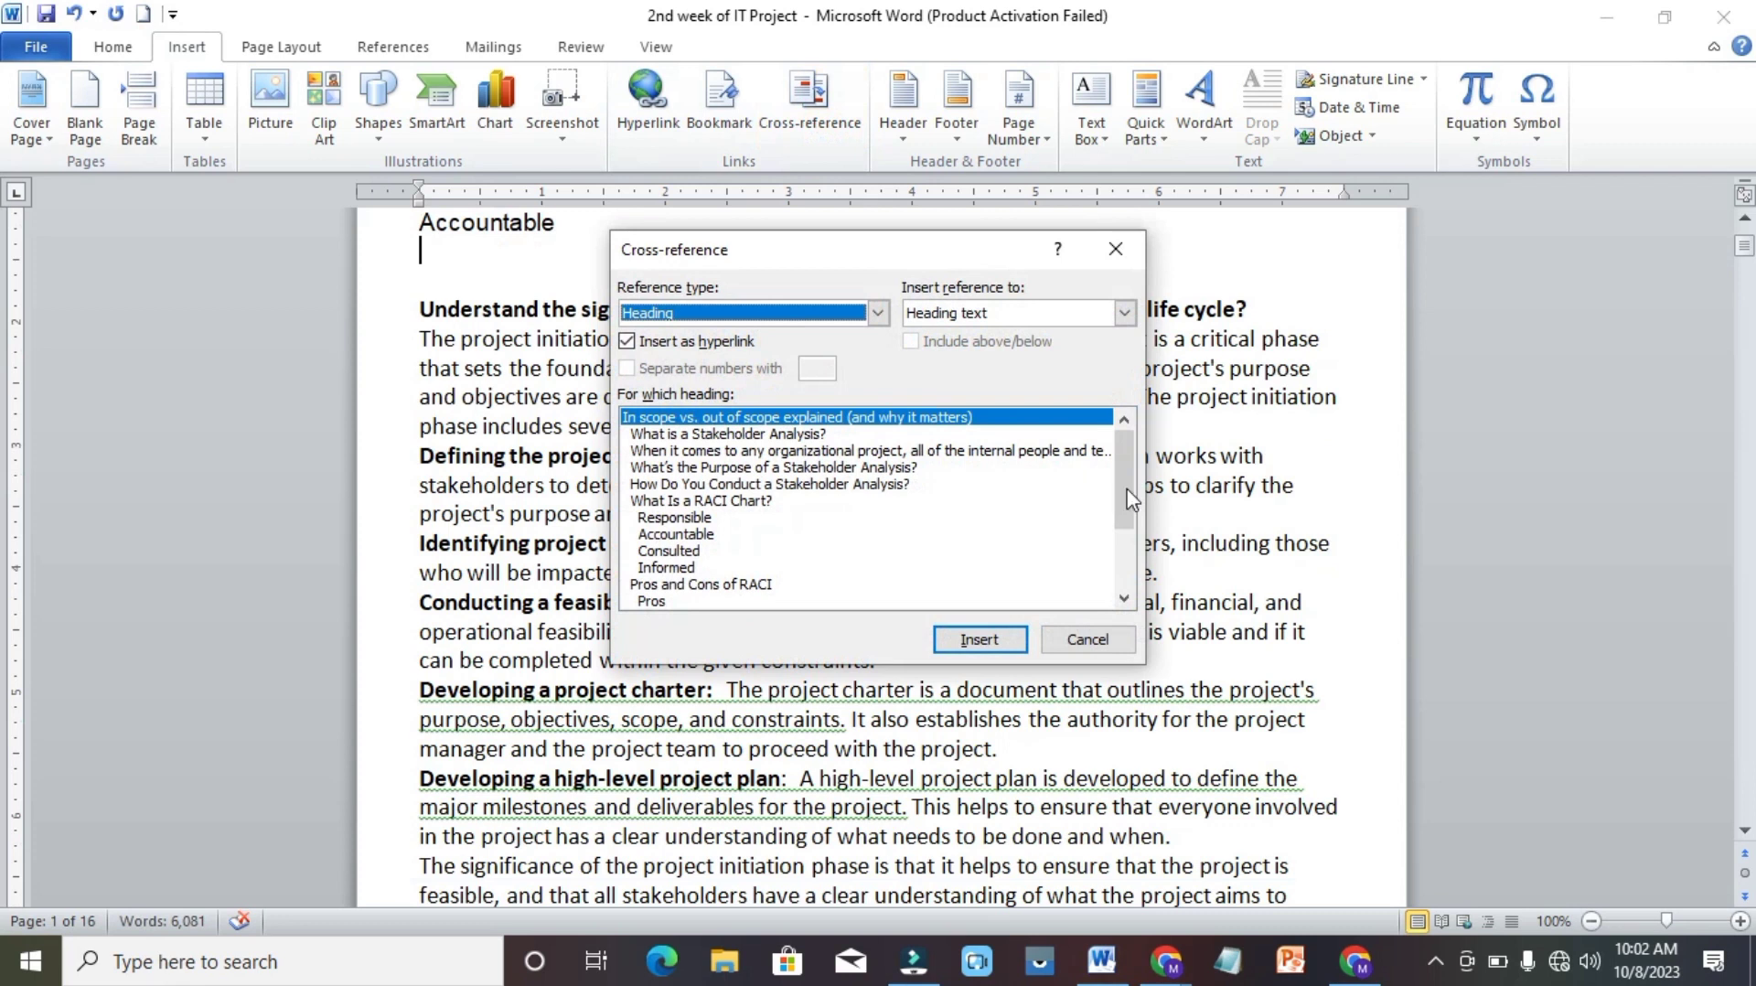
left_click(1126, 600)
left_click(1125, 600)
left_click(1125, 600)
left_click(1125, 599)
left_click(1125, 599)
left_click(1126, 599)
left_click(1125, 599)
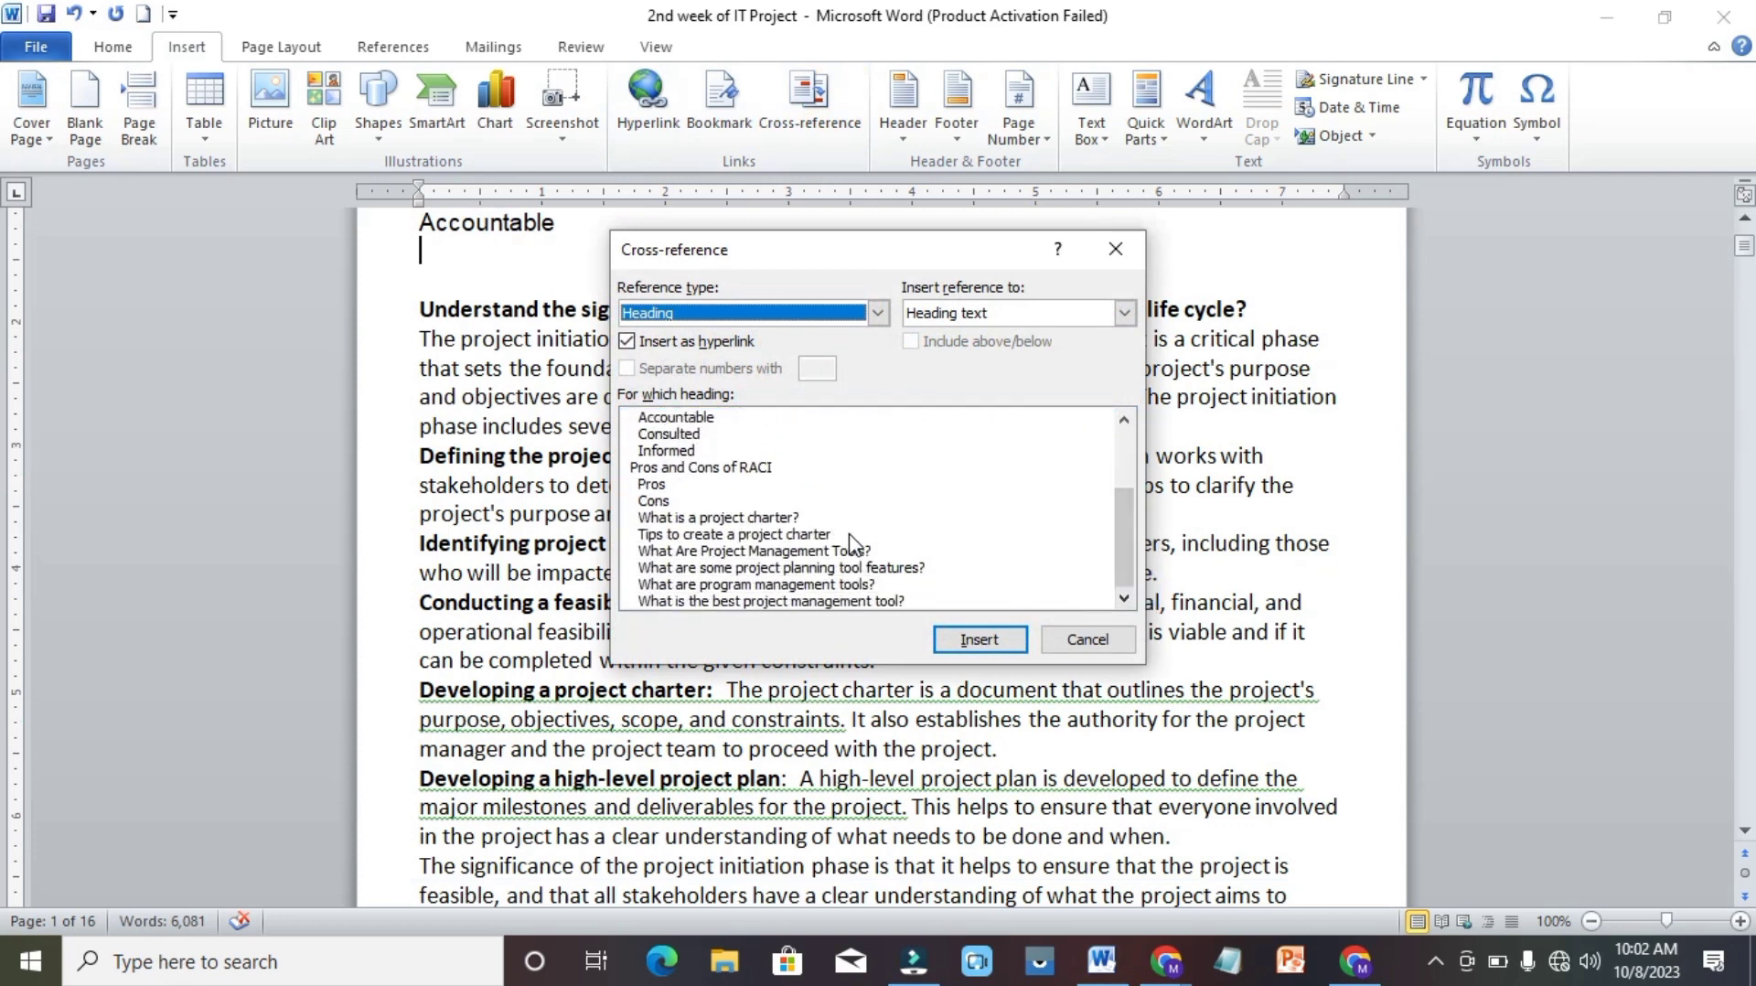
left_click(780, 535)
left_click(981, 643)
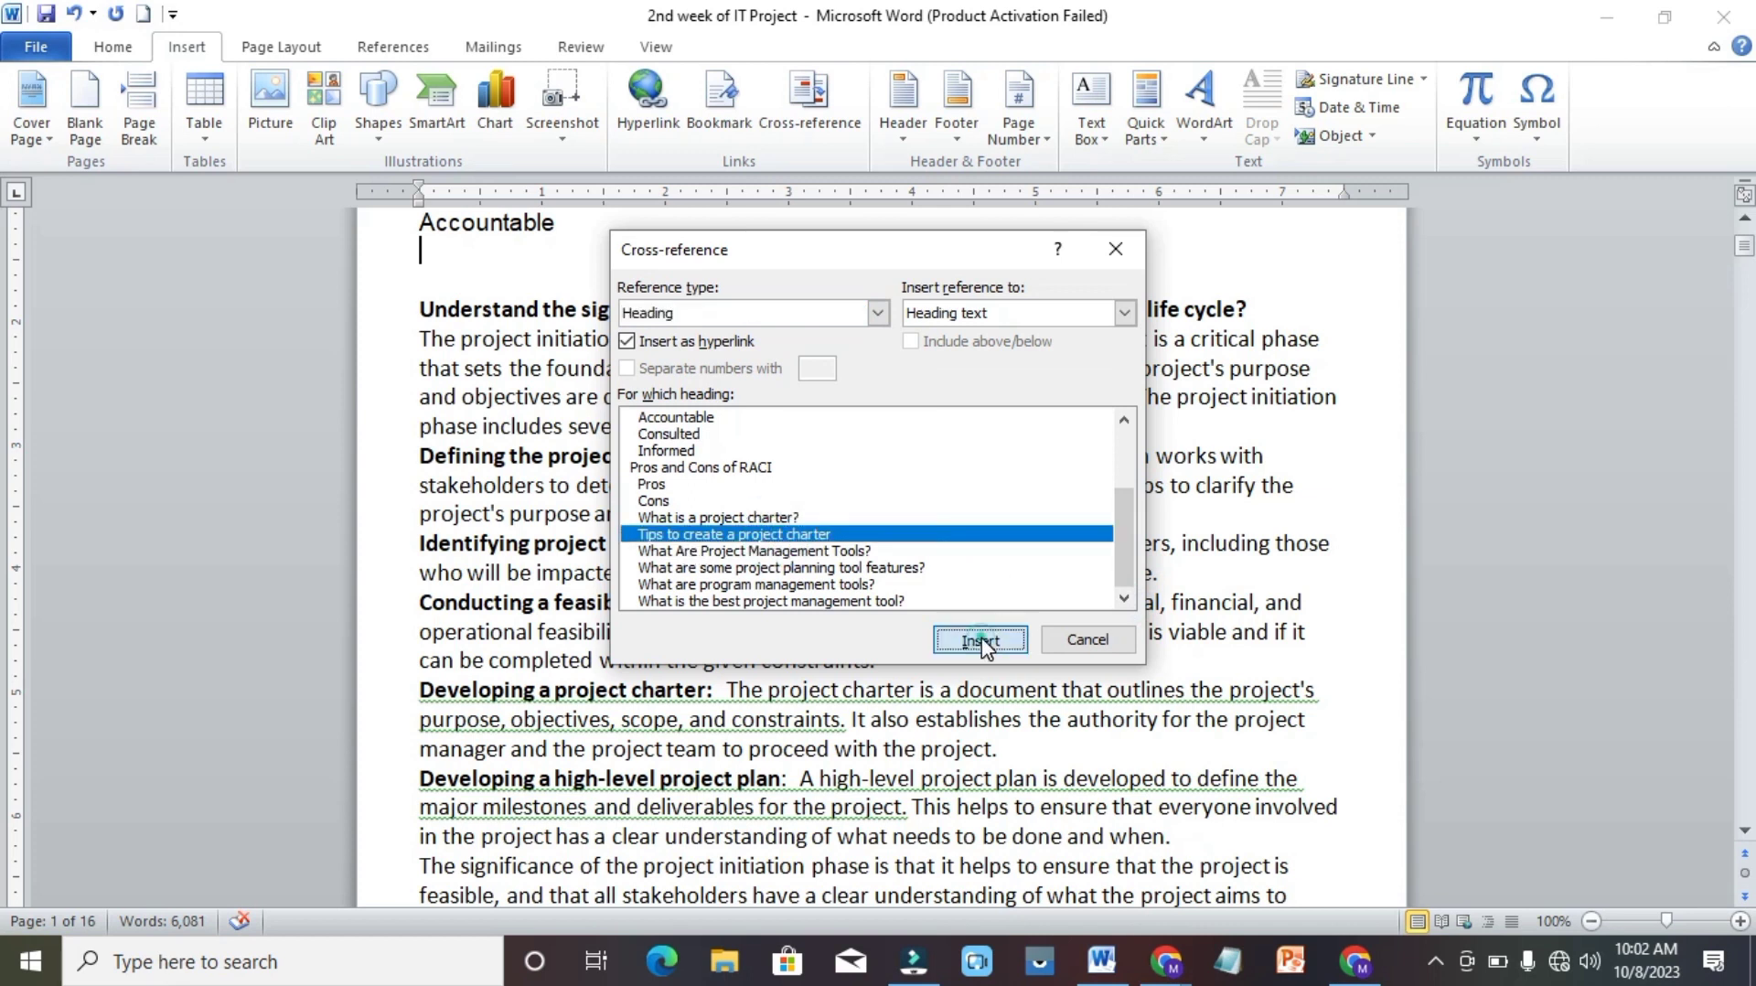
left_click(1087, 640)
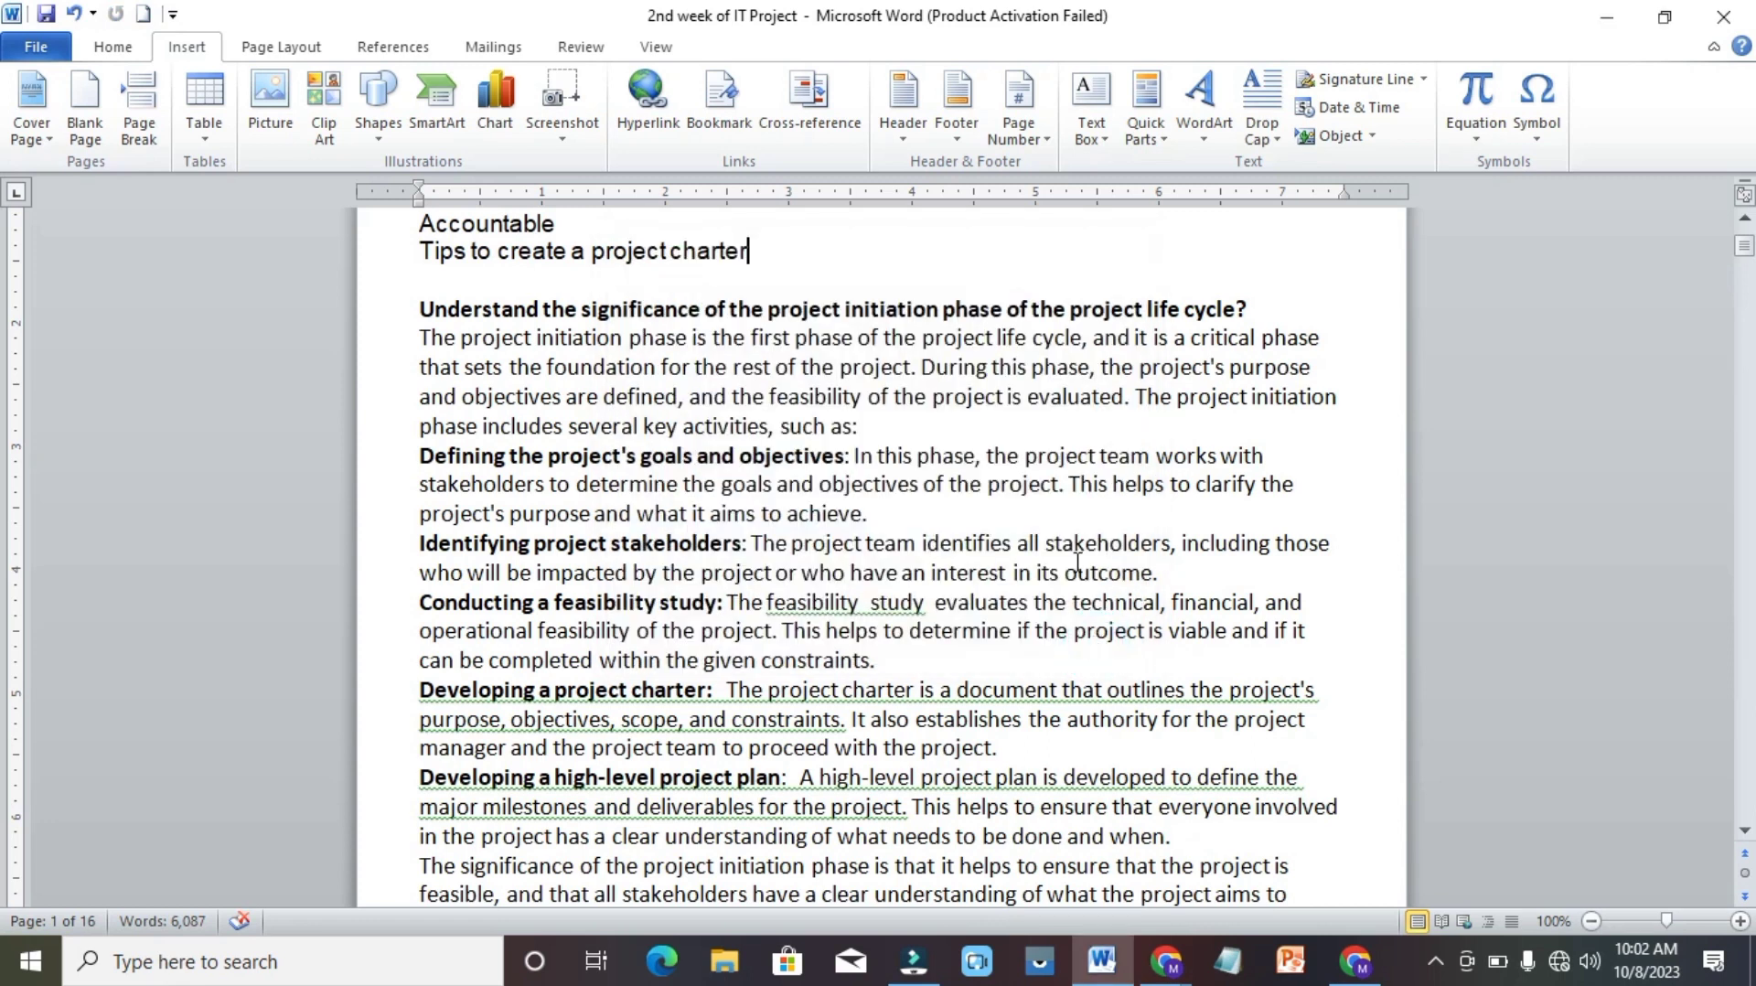
Follow the Accountable cross-reference below the title to its heading in the document.
left_click(1744, 220)
left_click(1744, 221)
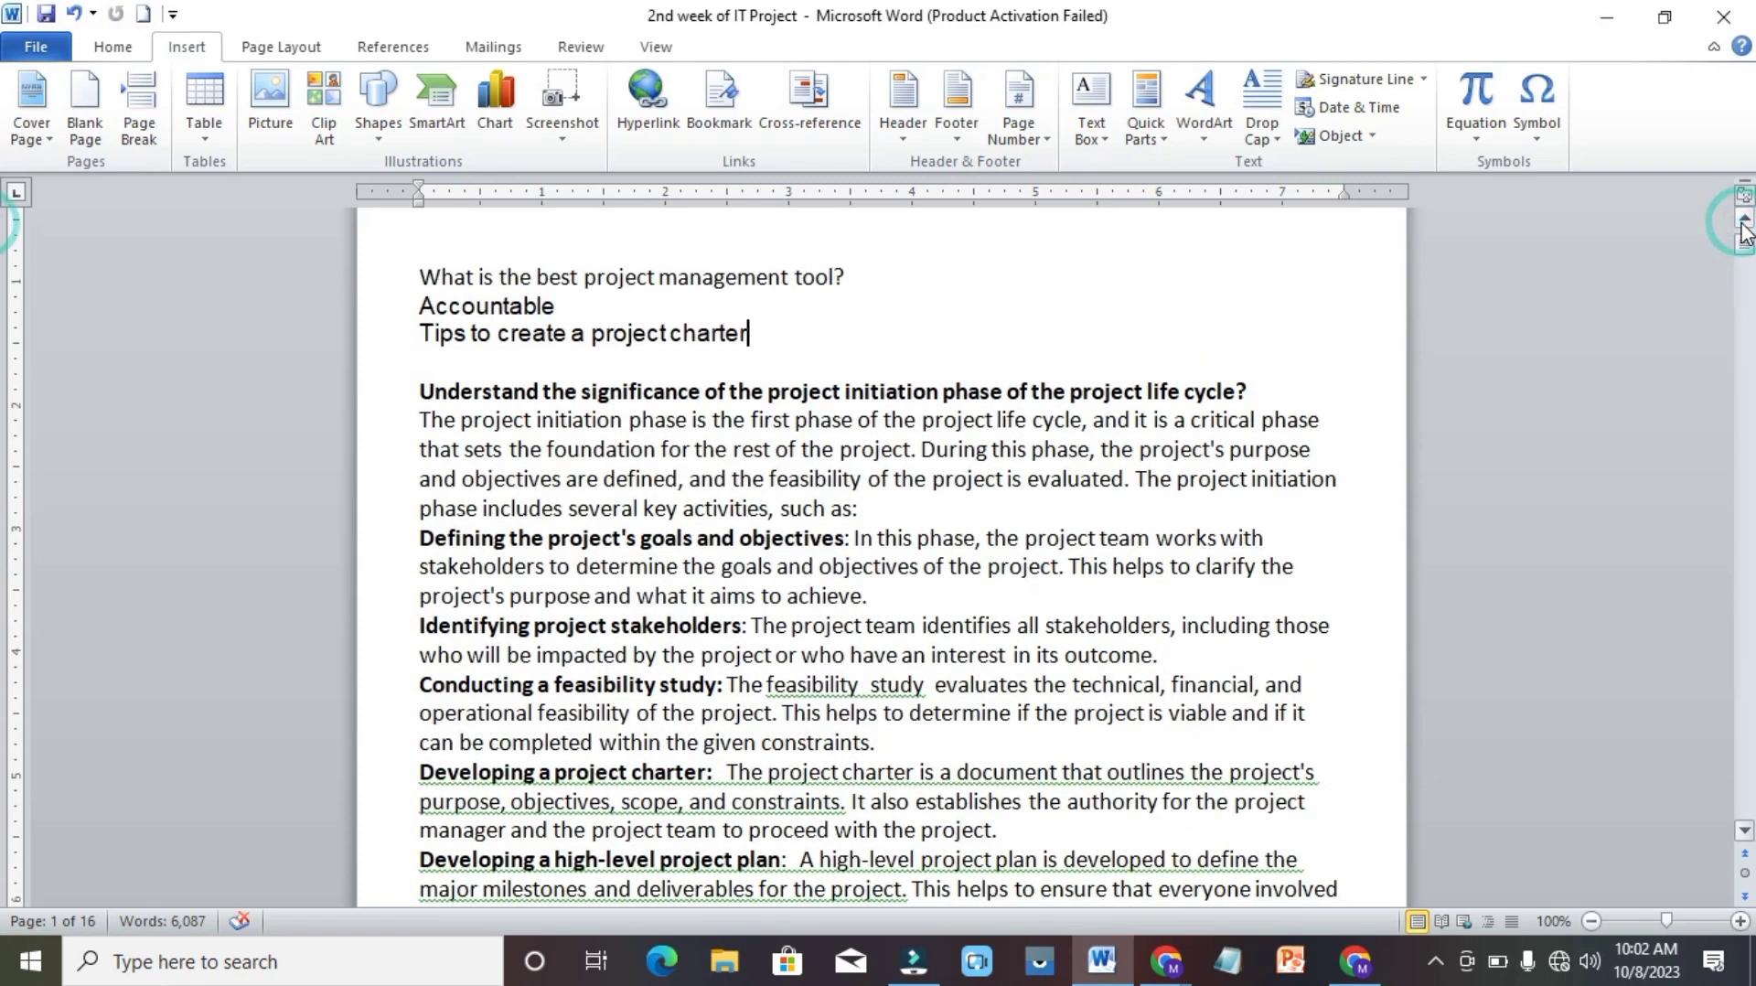
left_click(1744, 222)
left_click(1745, 221)
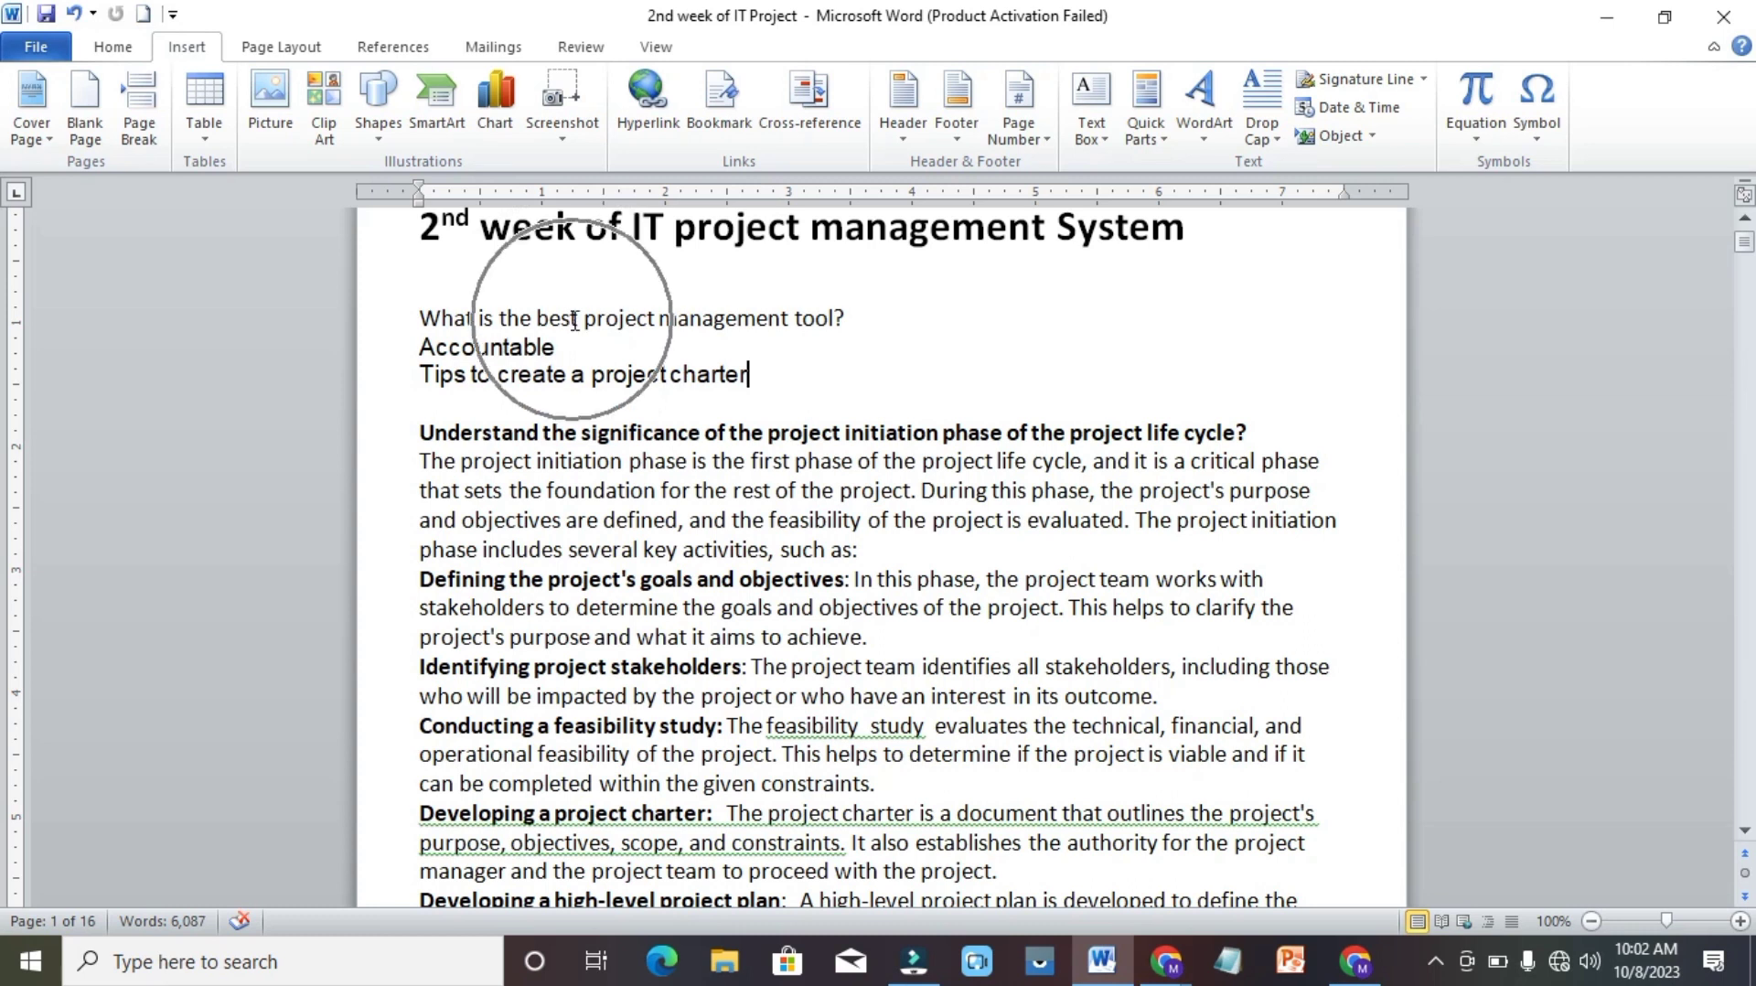
left_click(519, 348, "ctrl")
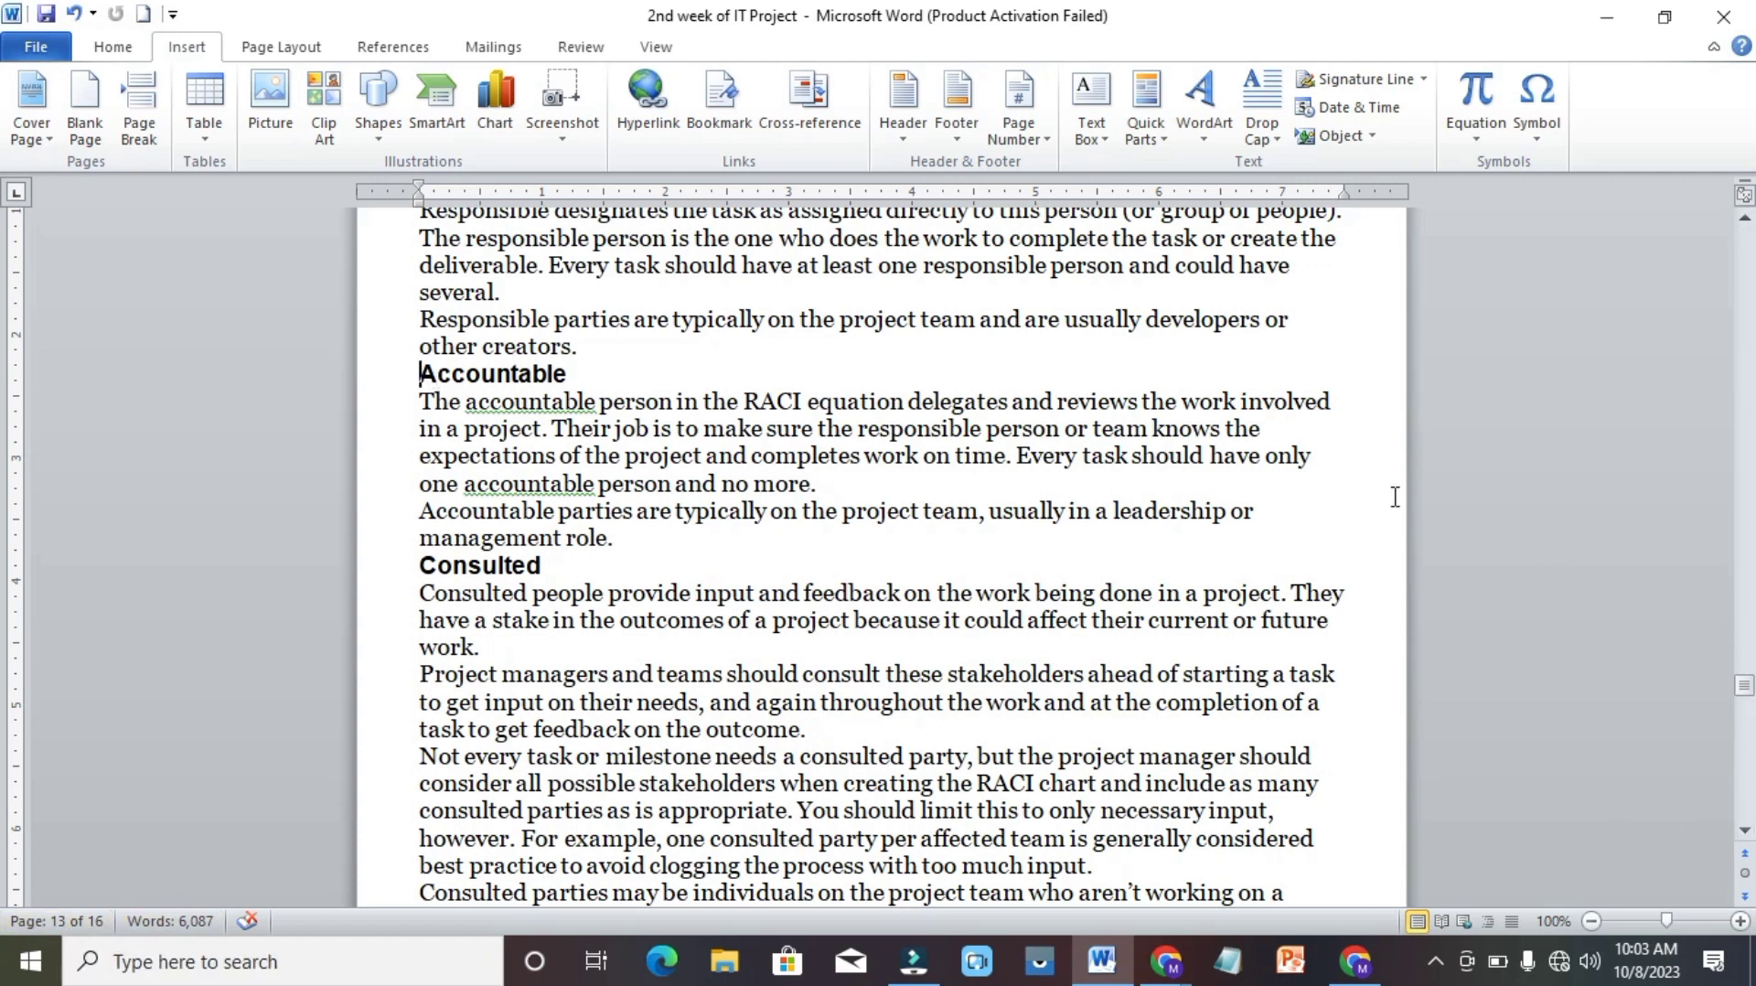
Return to the first page and follow the "Tips to create a project charter" cross-reference to its heading.
left_click(1747, 268)
left_click(1747, 267)
left_click(1747, 267)
left_click(1748, 267)
left_click(1747, 267)
left_click(1747, 267)
left_click(1747, 268)
left_click(1747, 267)
left_click_drag(1747, 268, 1747, 226)
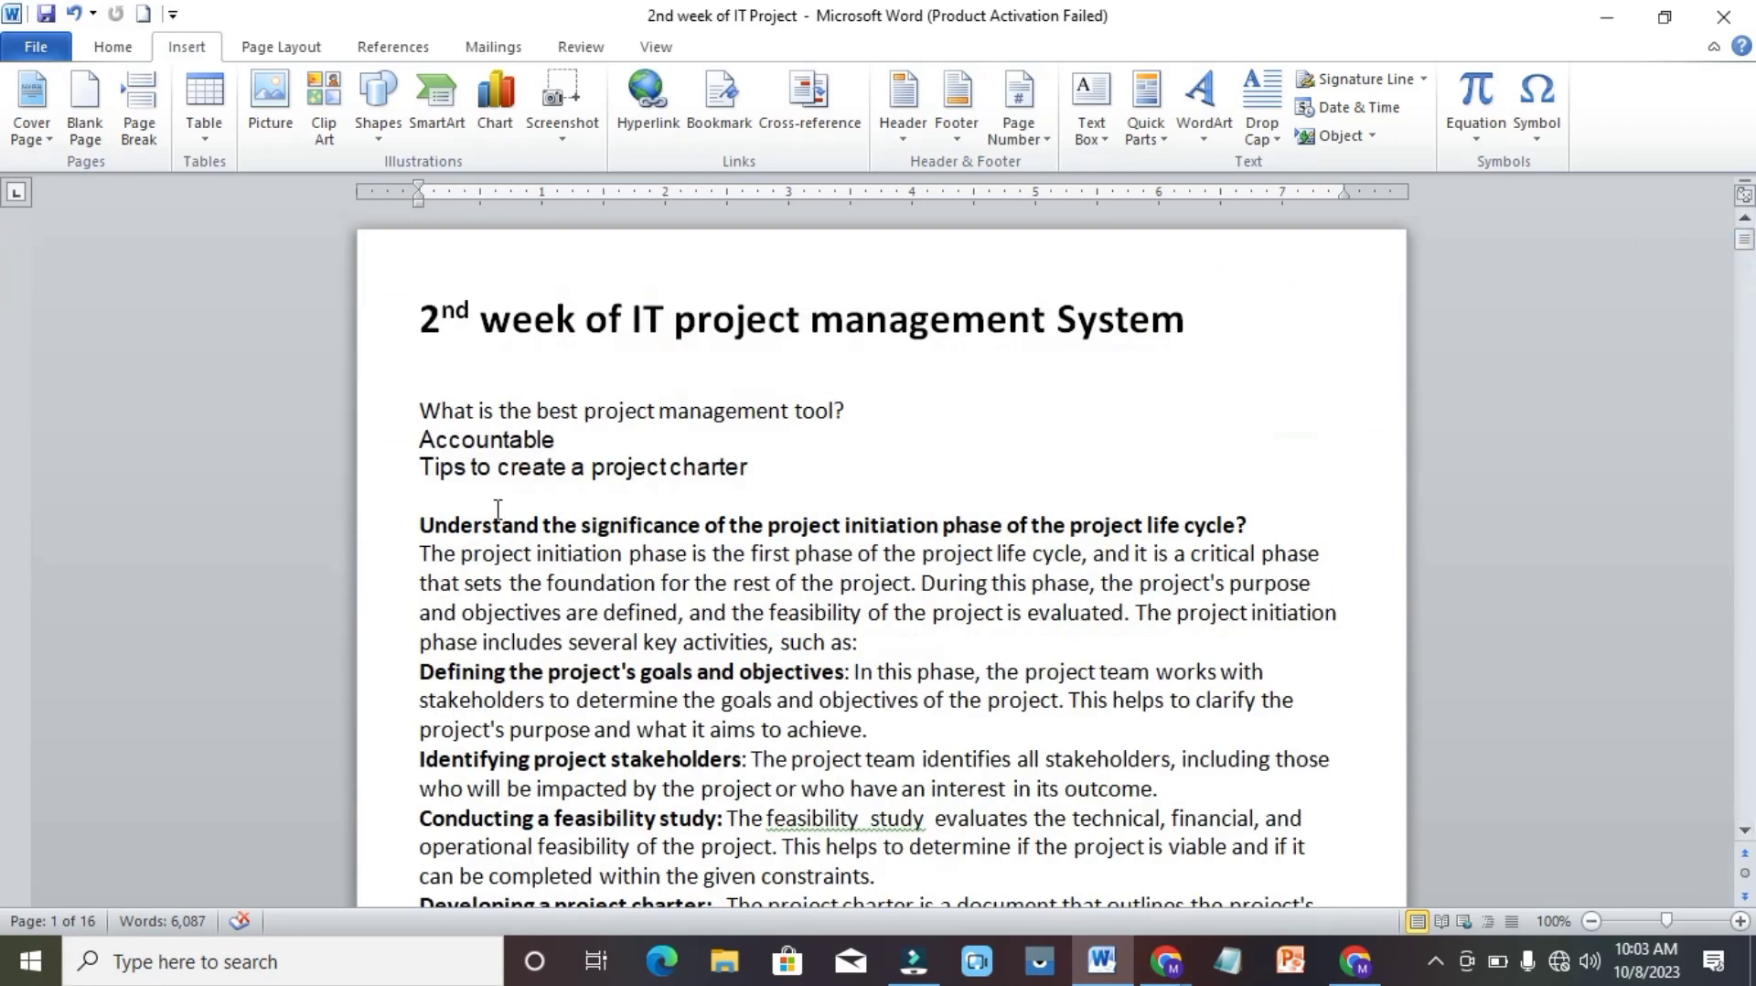
left_click(615, 468, "ctrl")
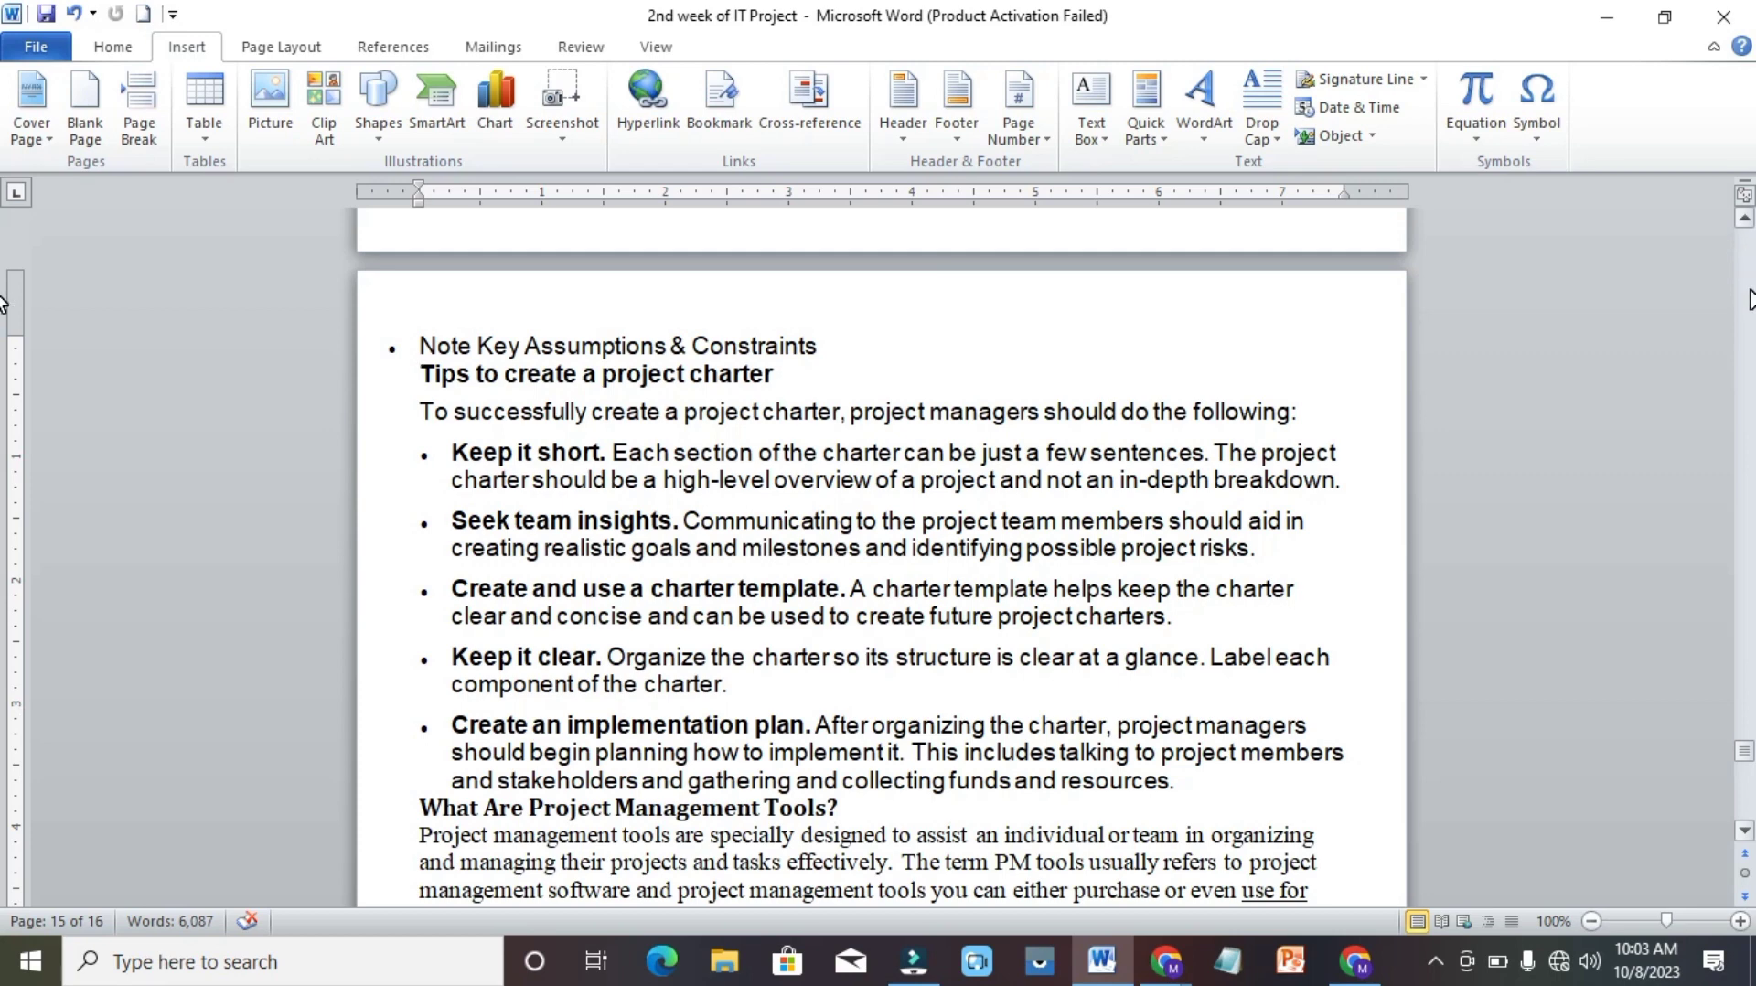
Return to the first page and delete the three inserted cross-references together with the blank line below them.
scroll(1749, 299, "up", 20)
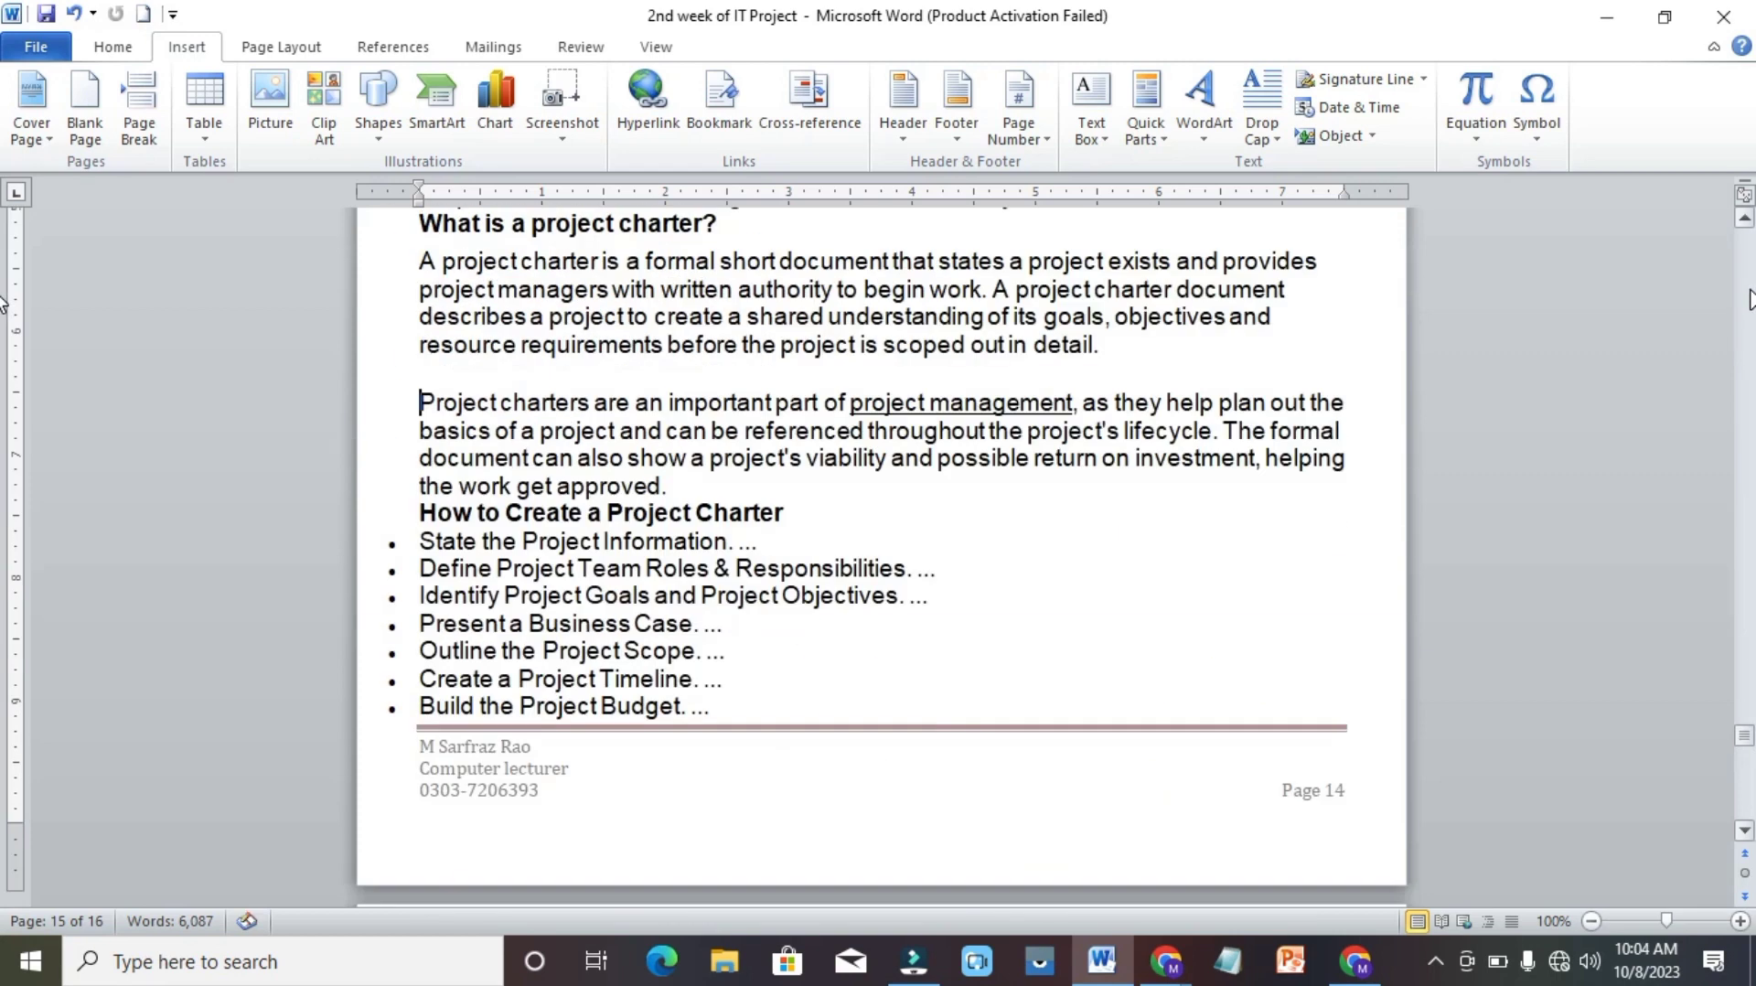
scroll(1749, 299, "up", 20)
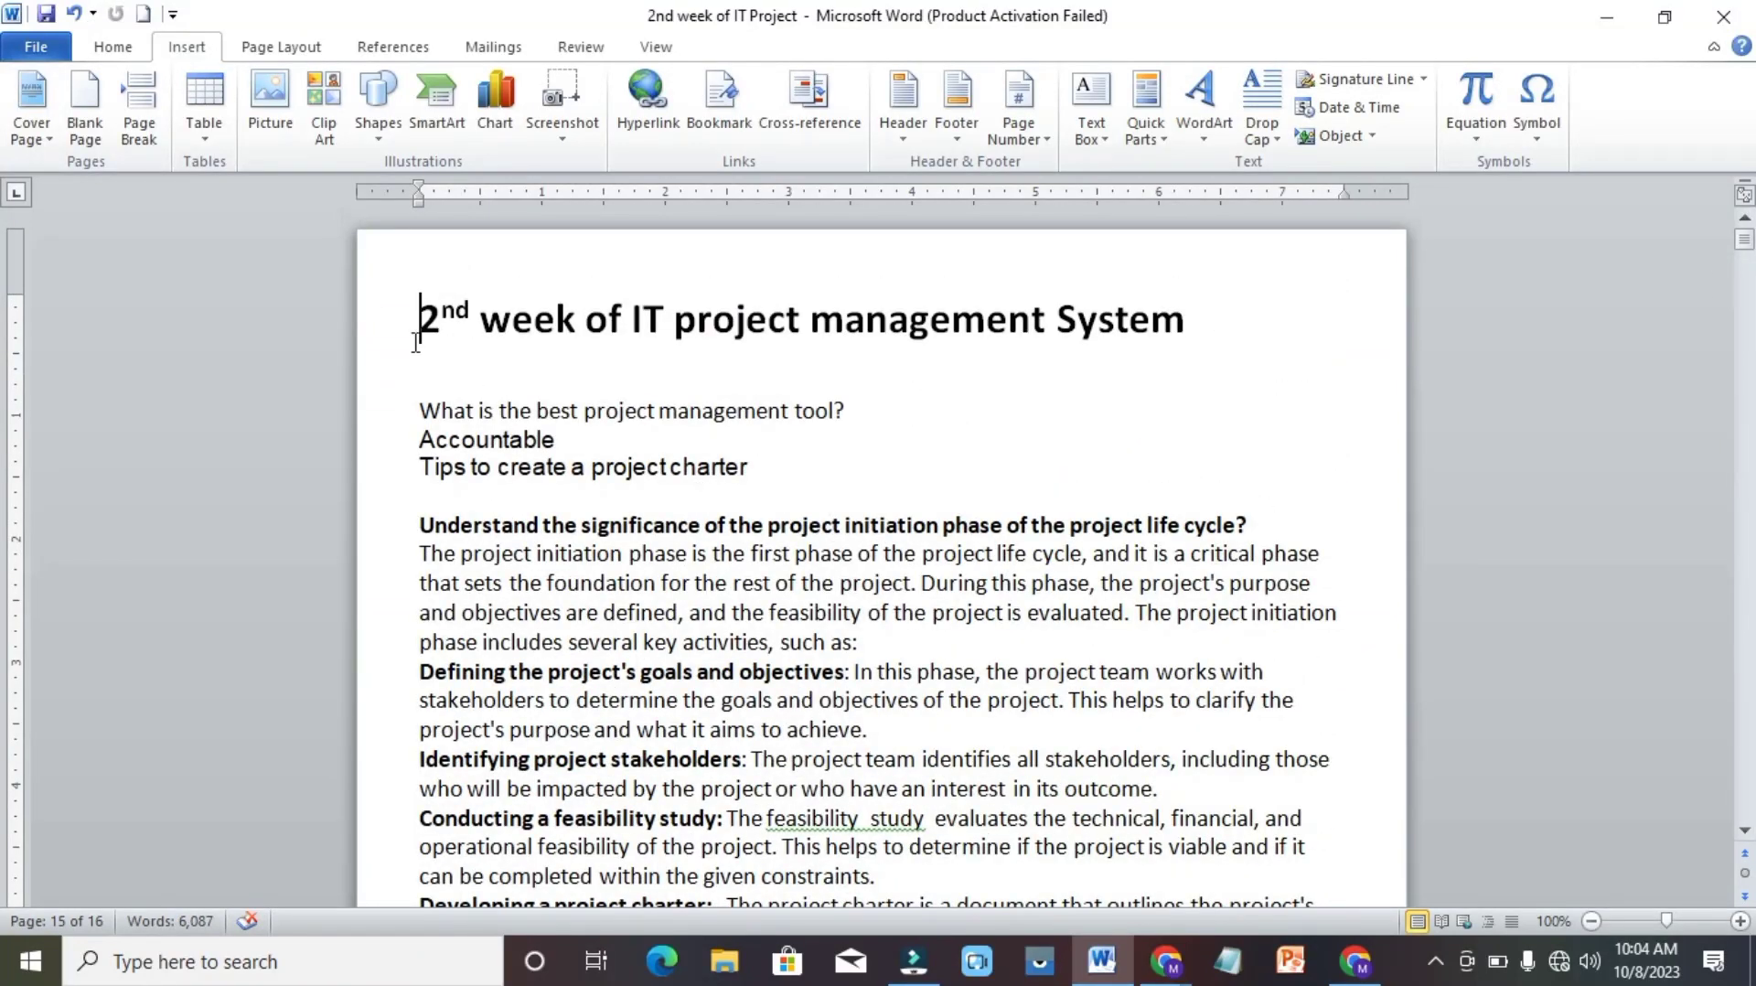
triple_click(418, 409)
left_click_drag(417, 409, 529, 510)
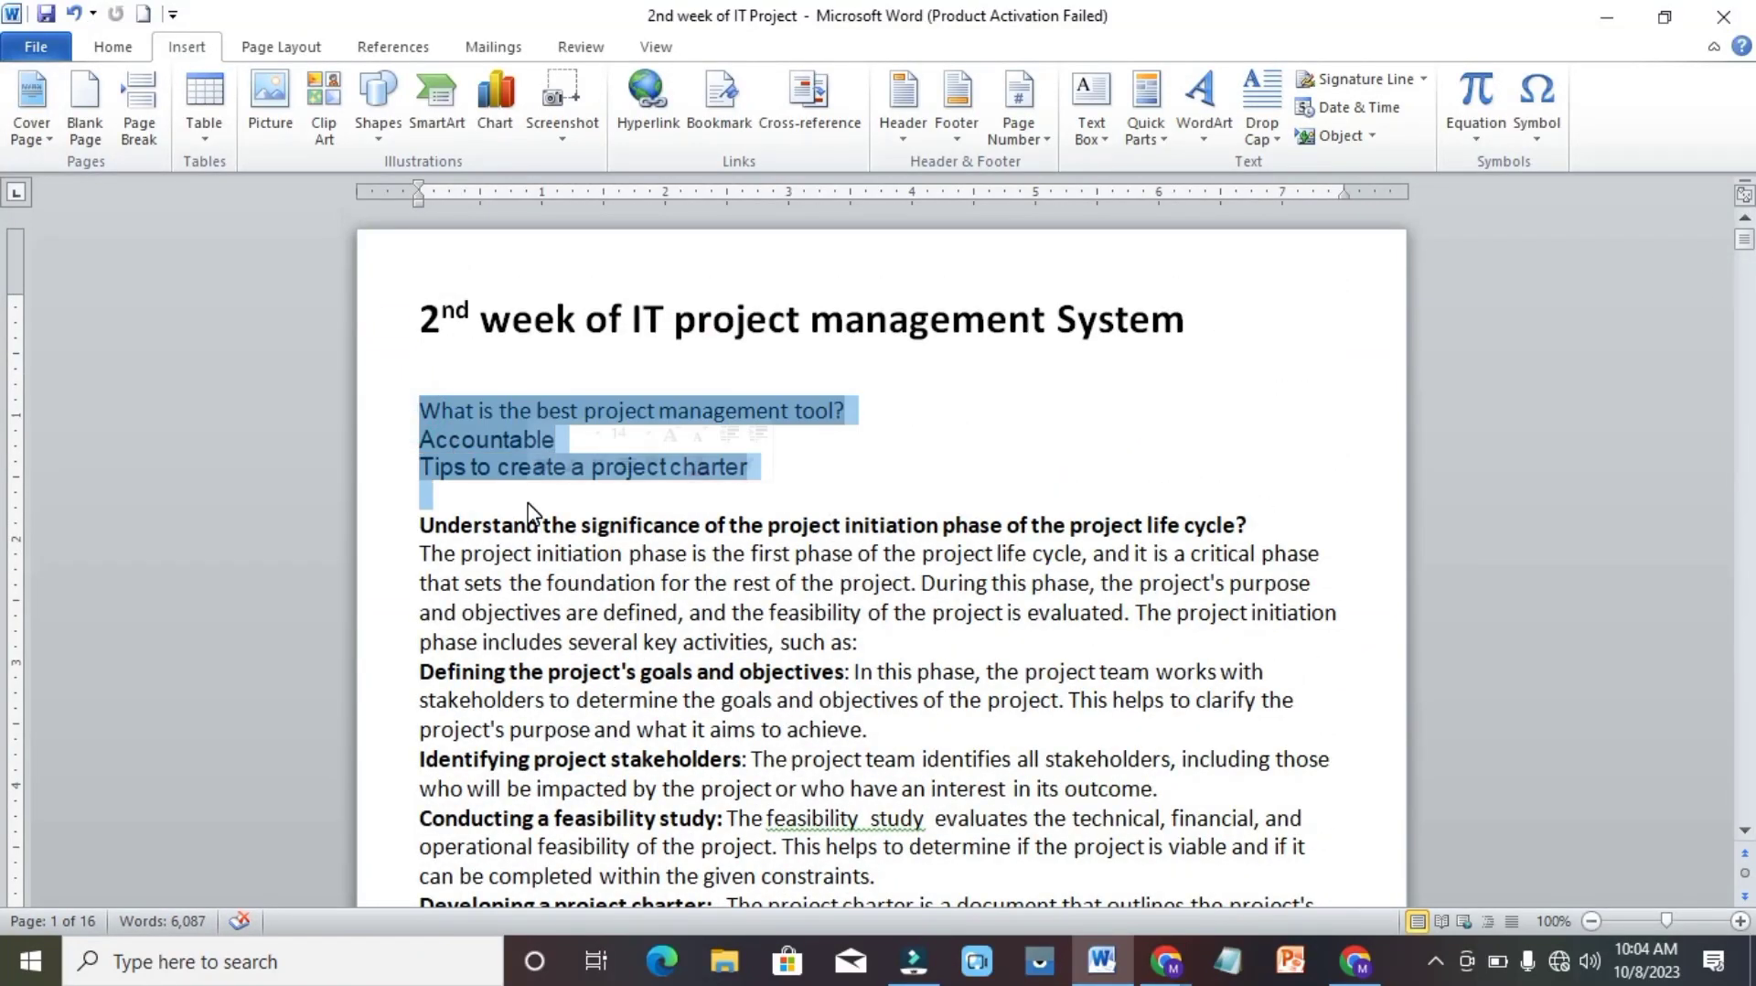
key("Delete")
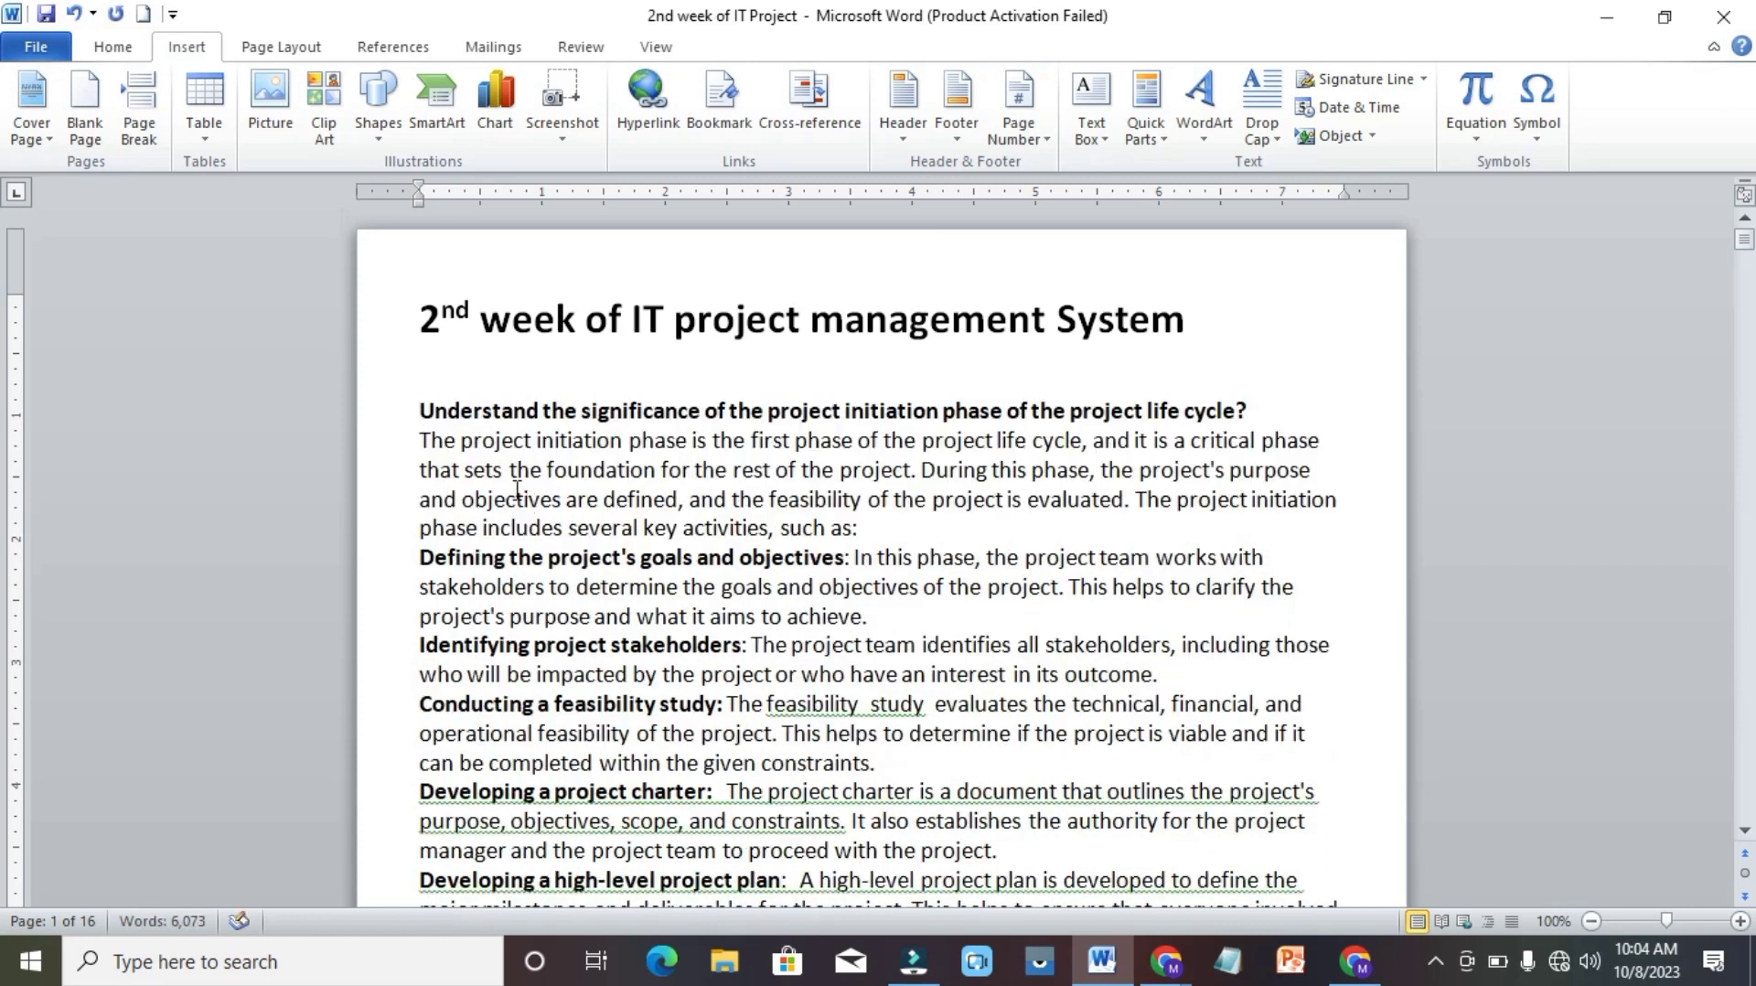
Insert a 2x2 table below the document title, shrink it to about 2 inches wide, and narrow its first column to about 0.5 inch.
key("Up")
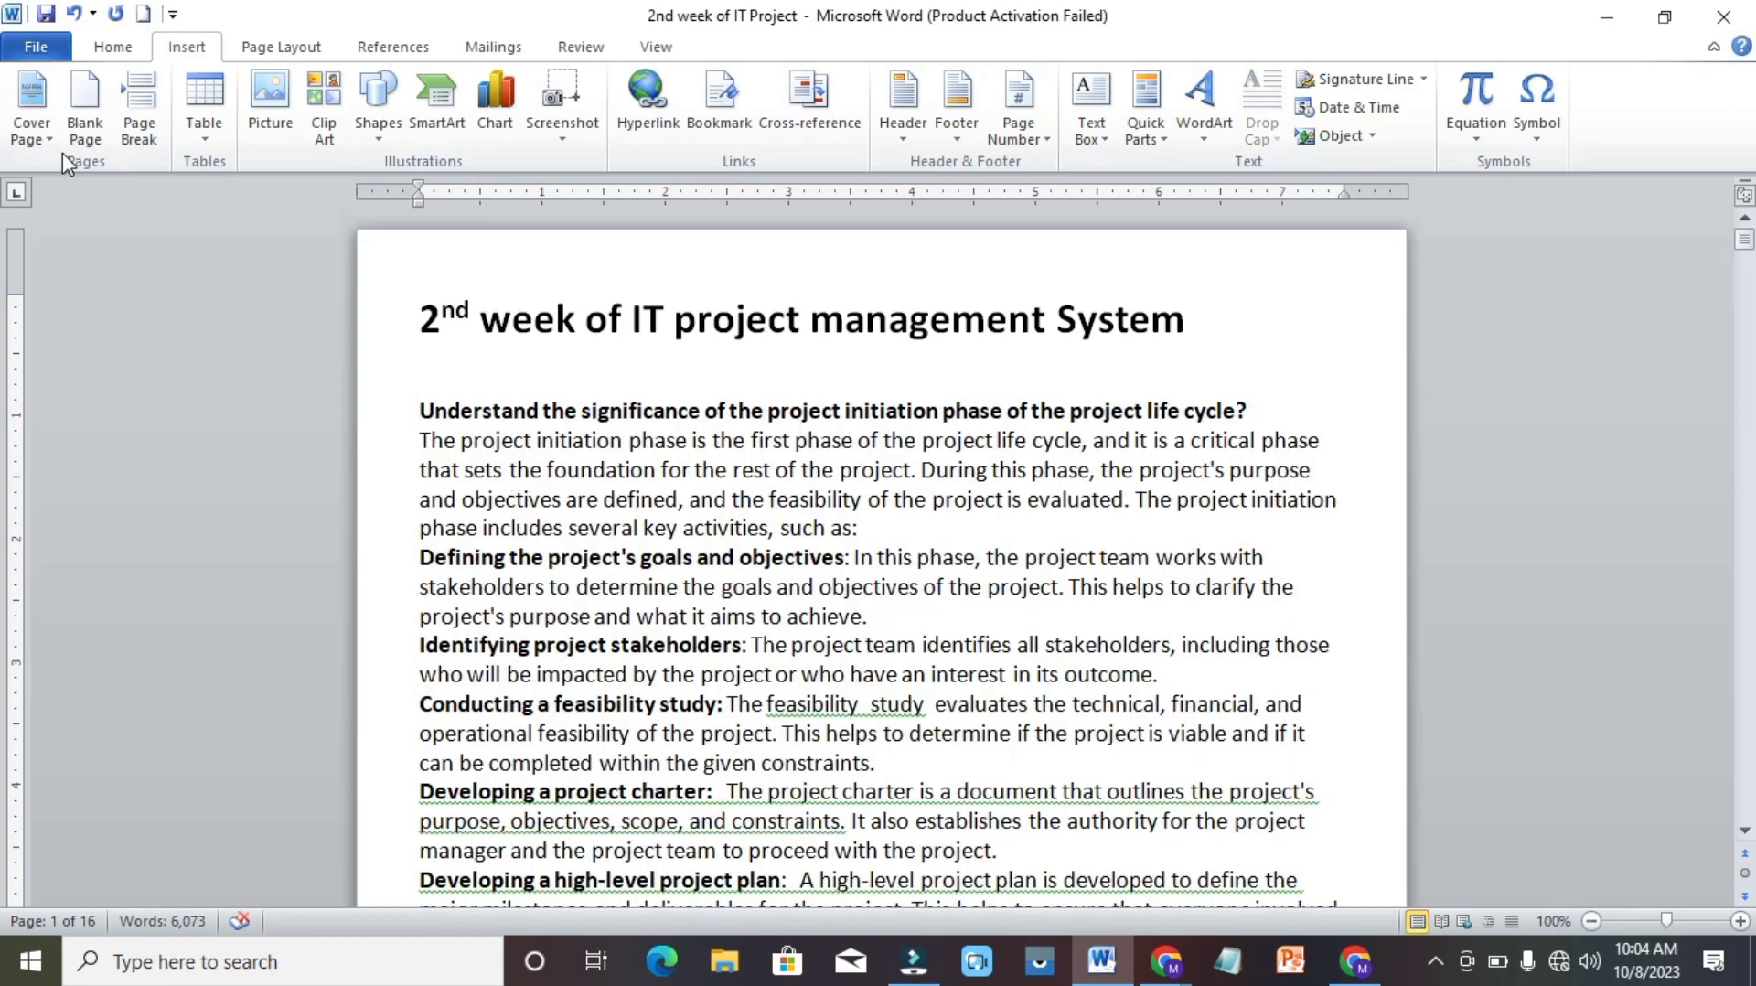
left_click(194, 137)
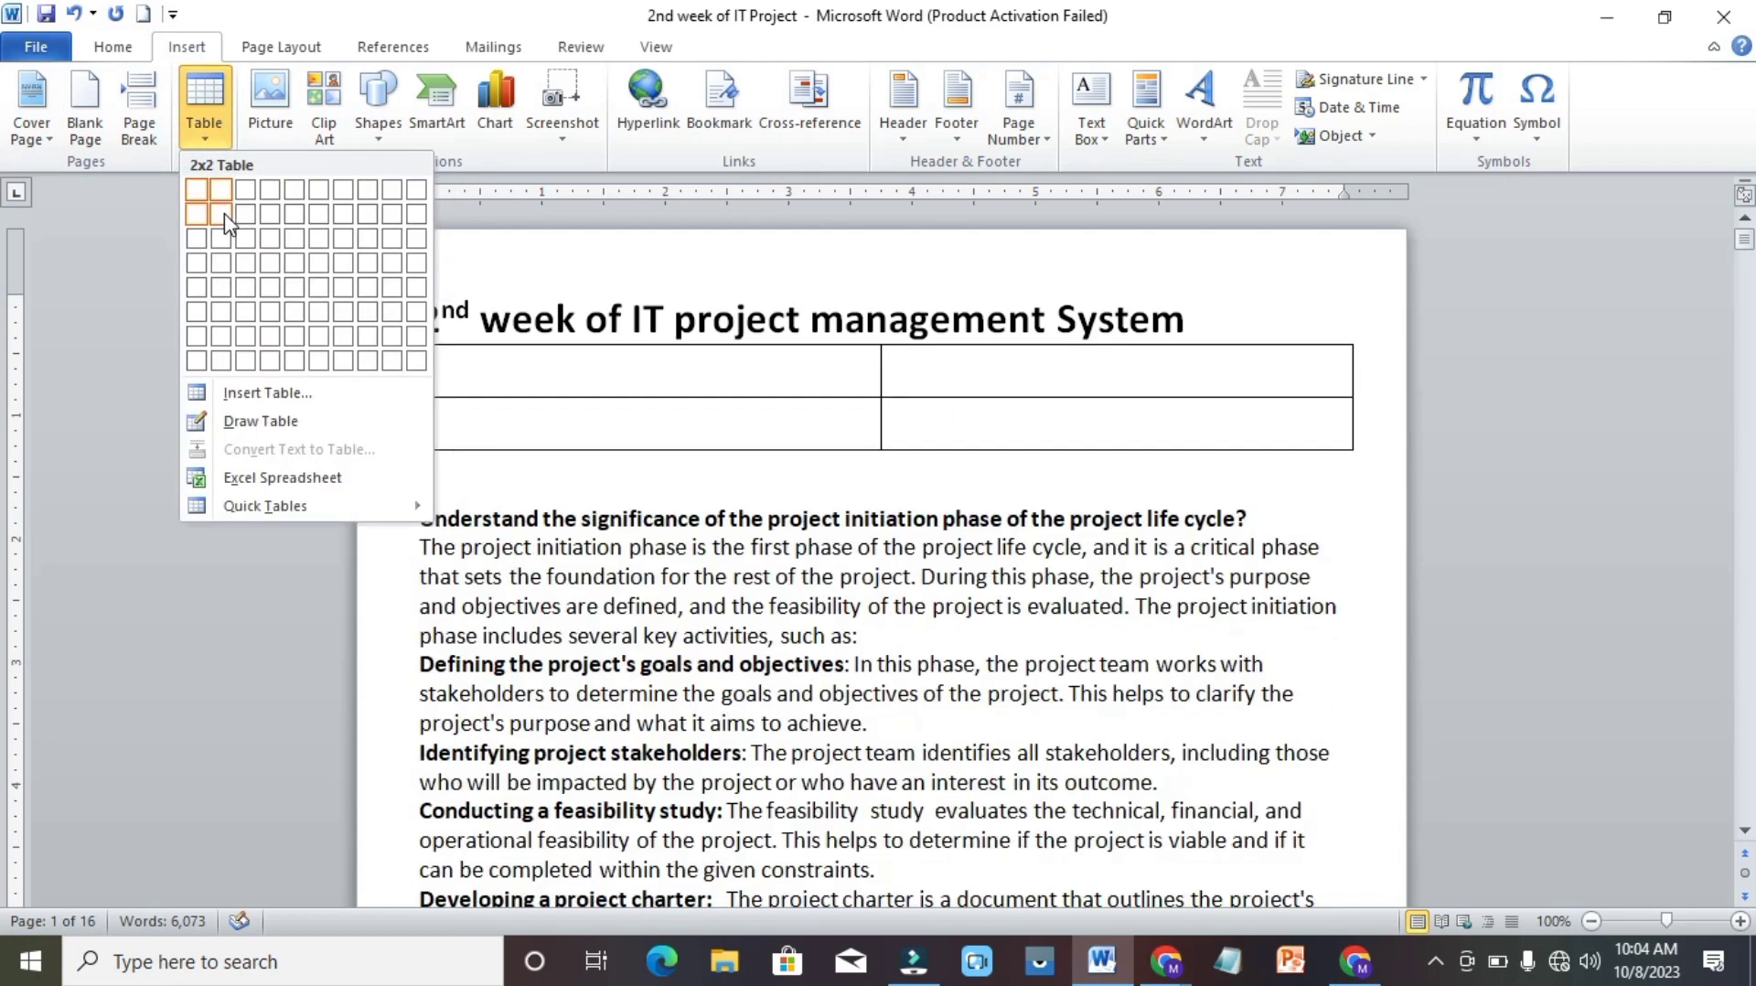
left_click(224, 214)
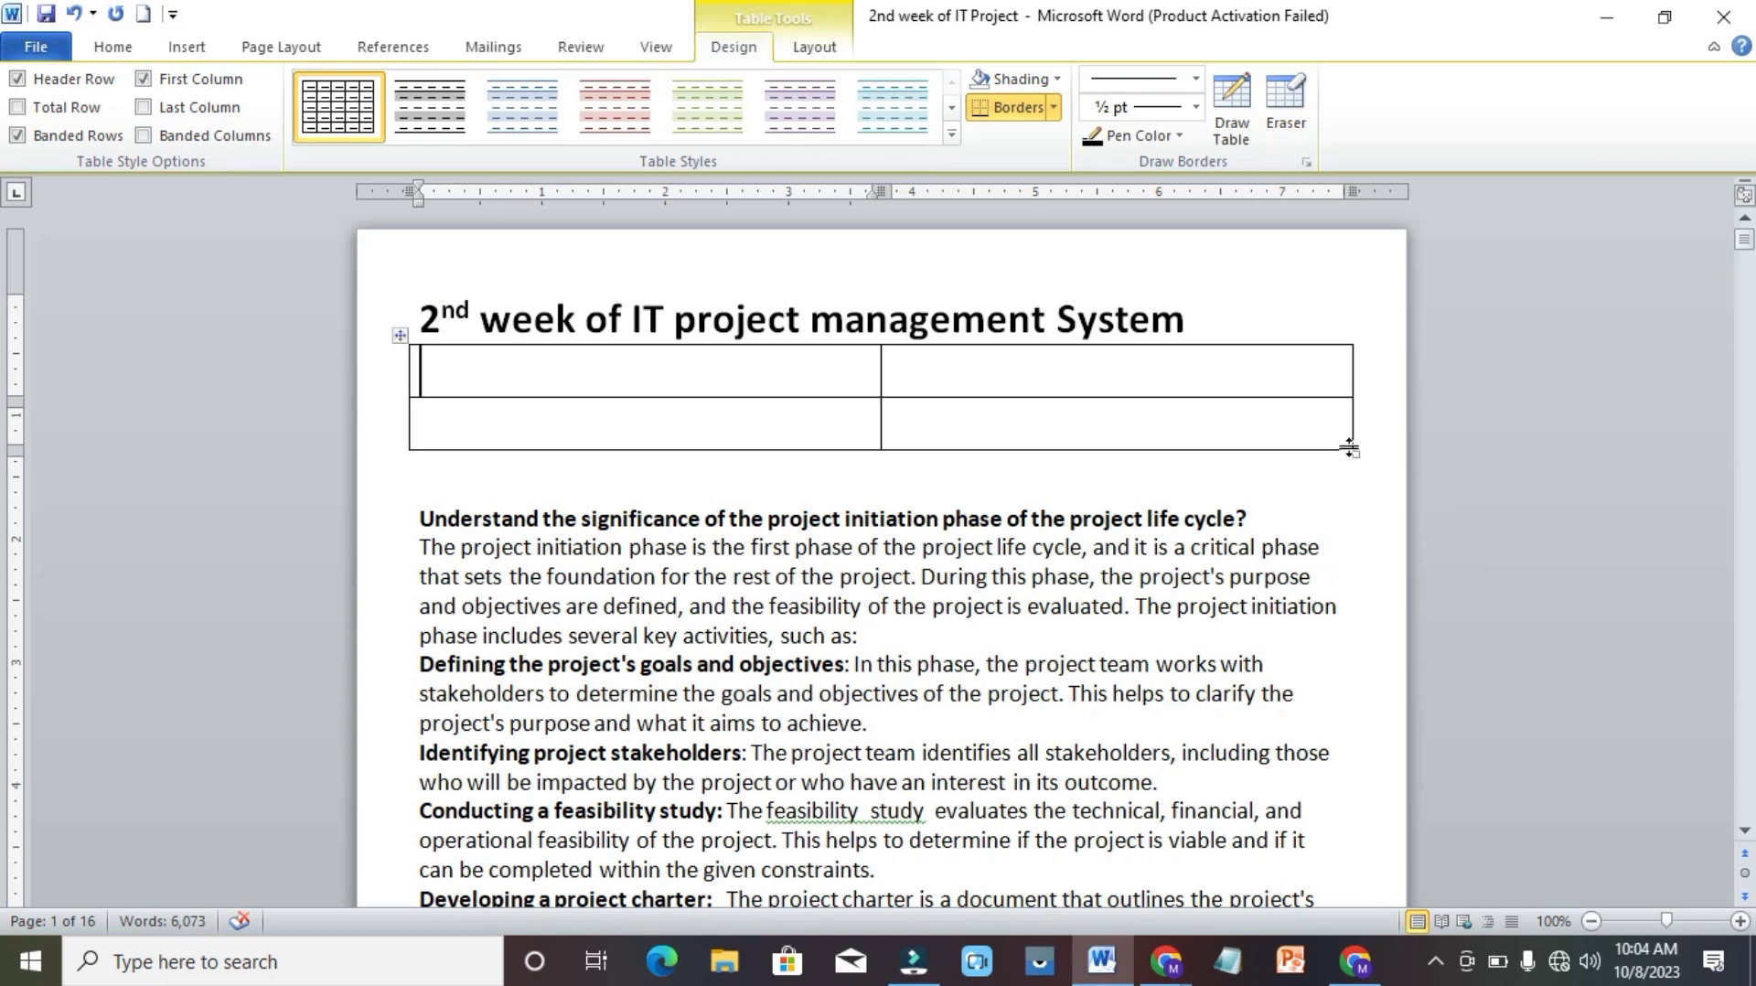
left_click_drag(1354, 452, 673, 441)
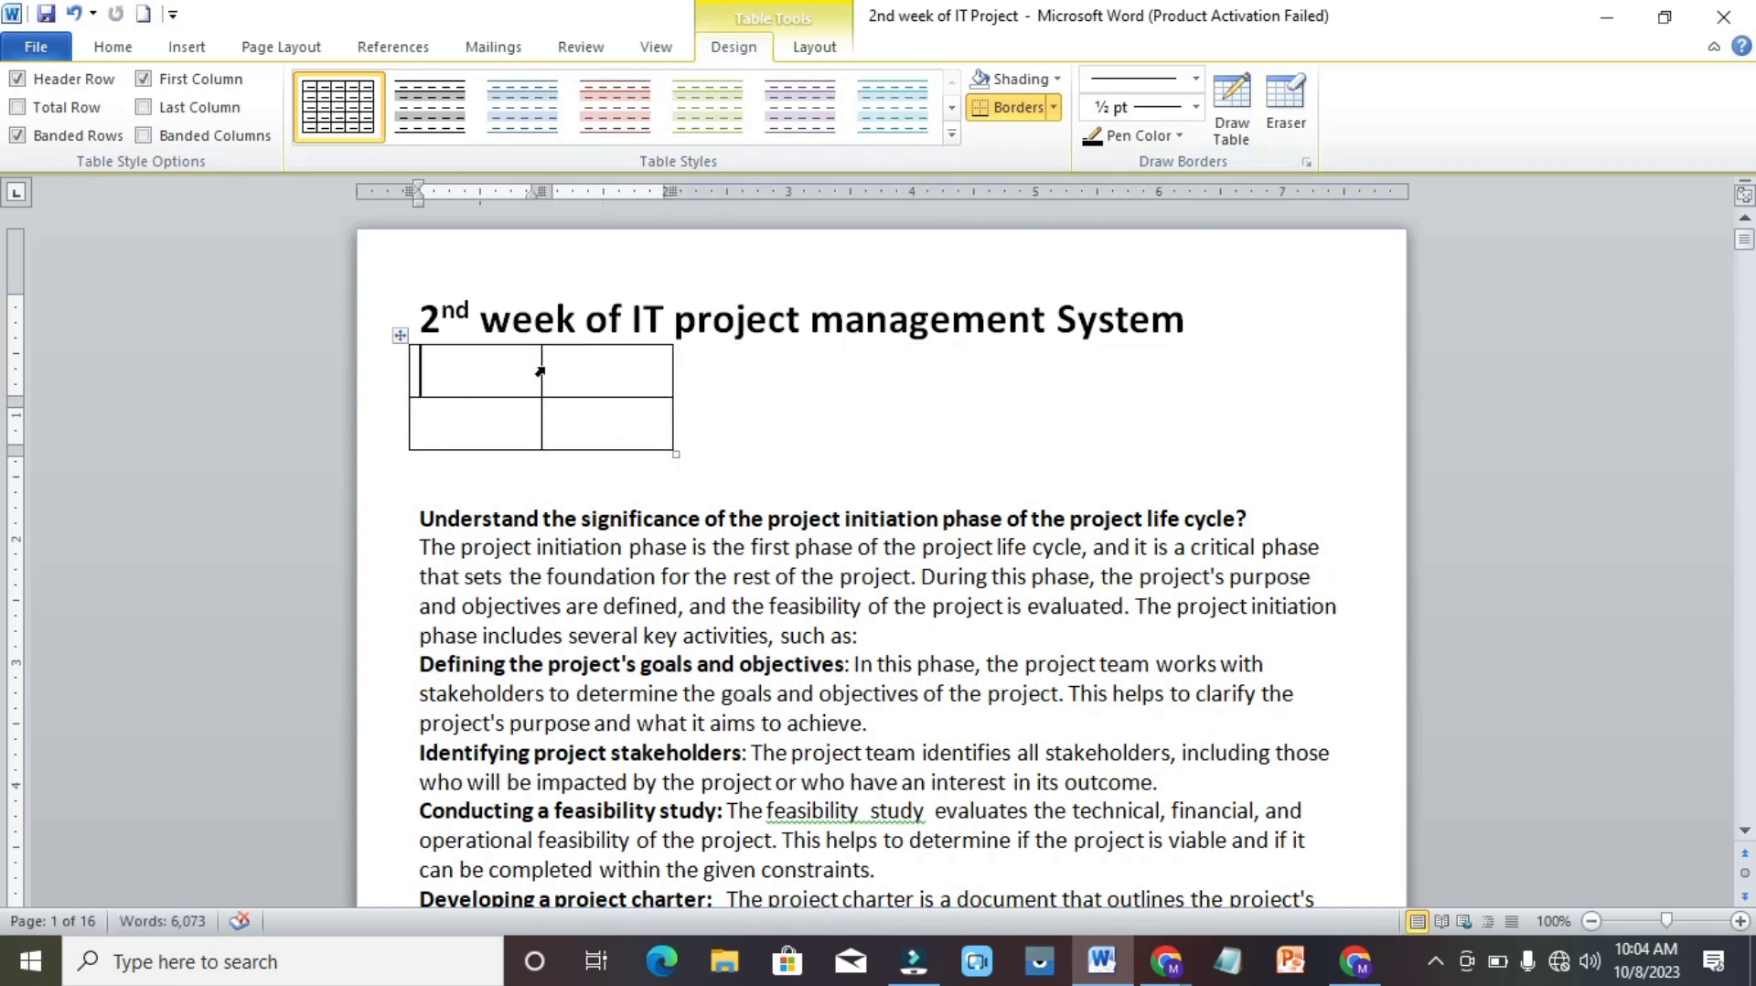
left_click_drag(541, 383, 453, 384)
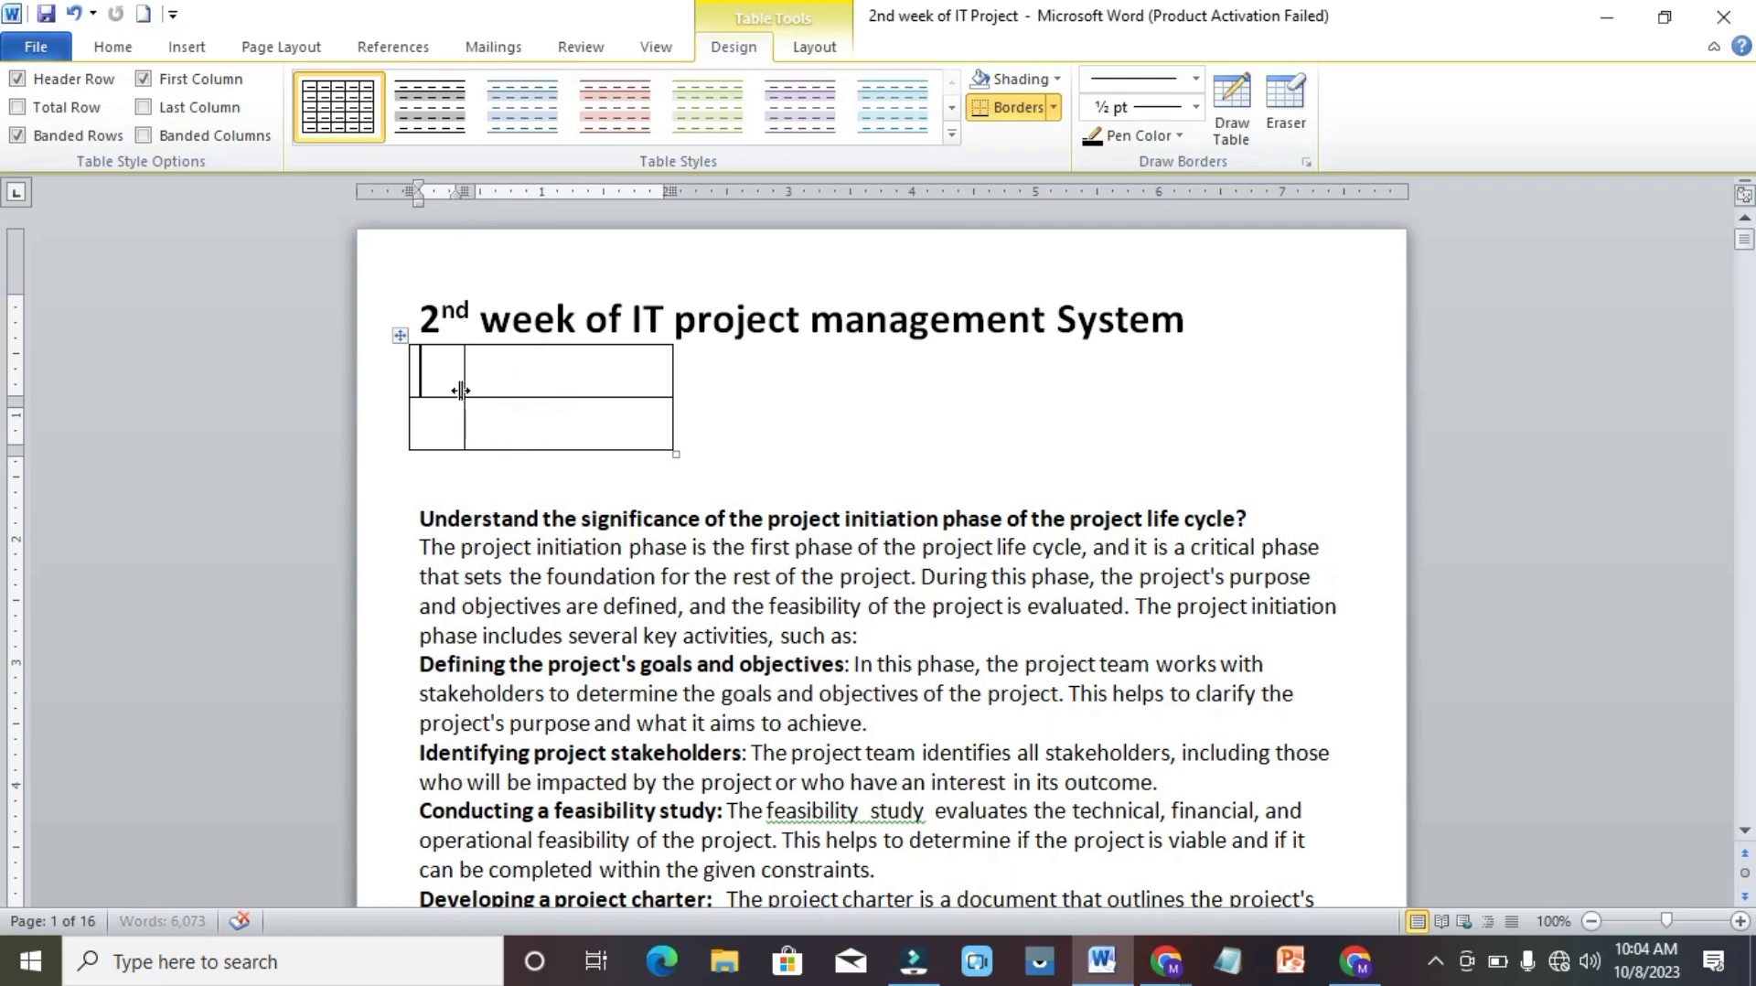
Number the table's first row 1 and insert a hyperlinked cross-reference to the Responsible heading's text in the cell beside it.
left_click(437, 381)
type("1")
left_click(517, 366)
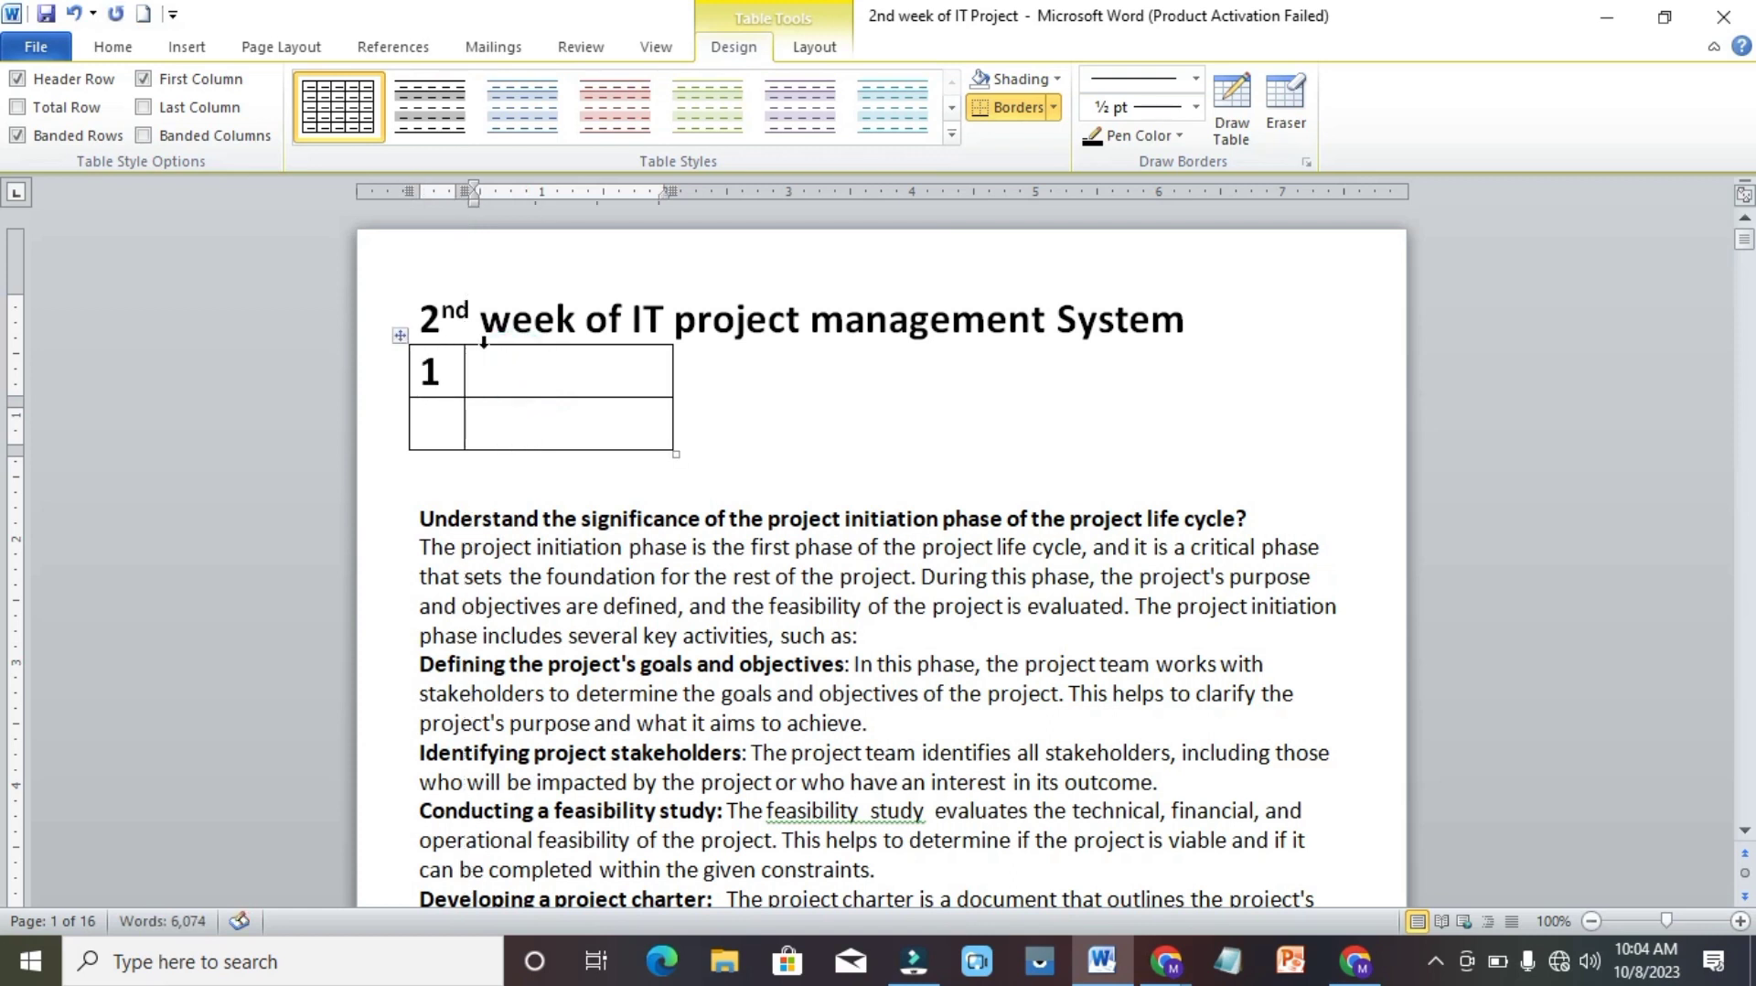
left_click(180, 51)
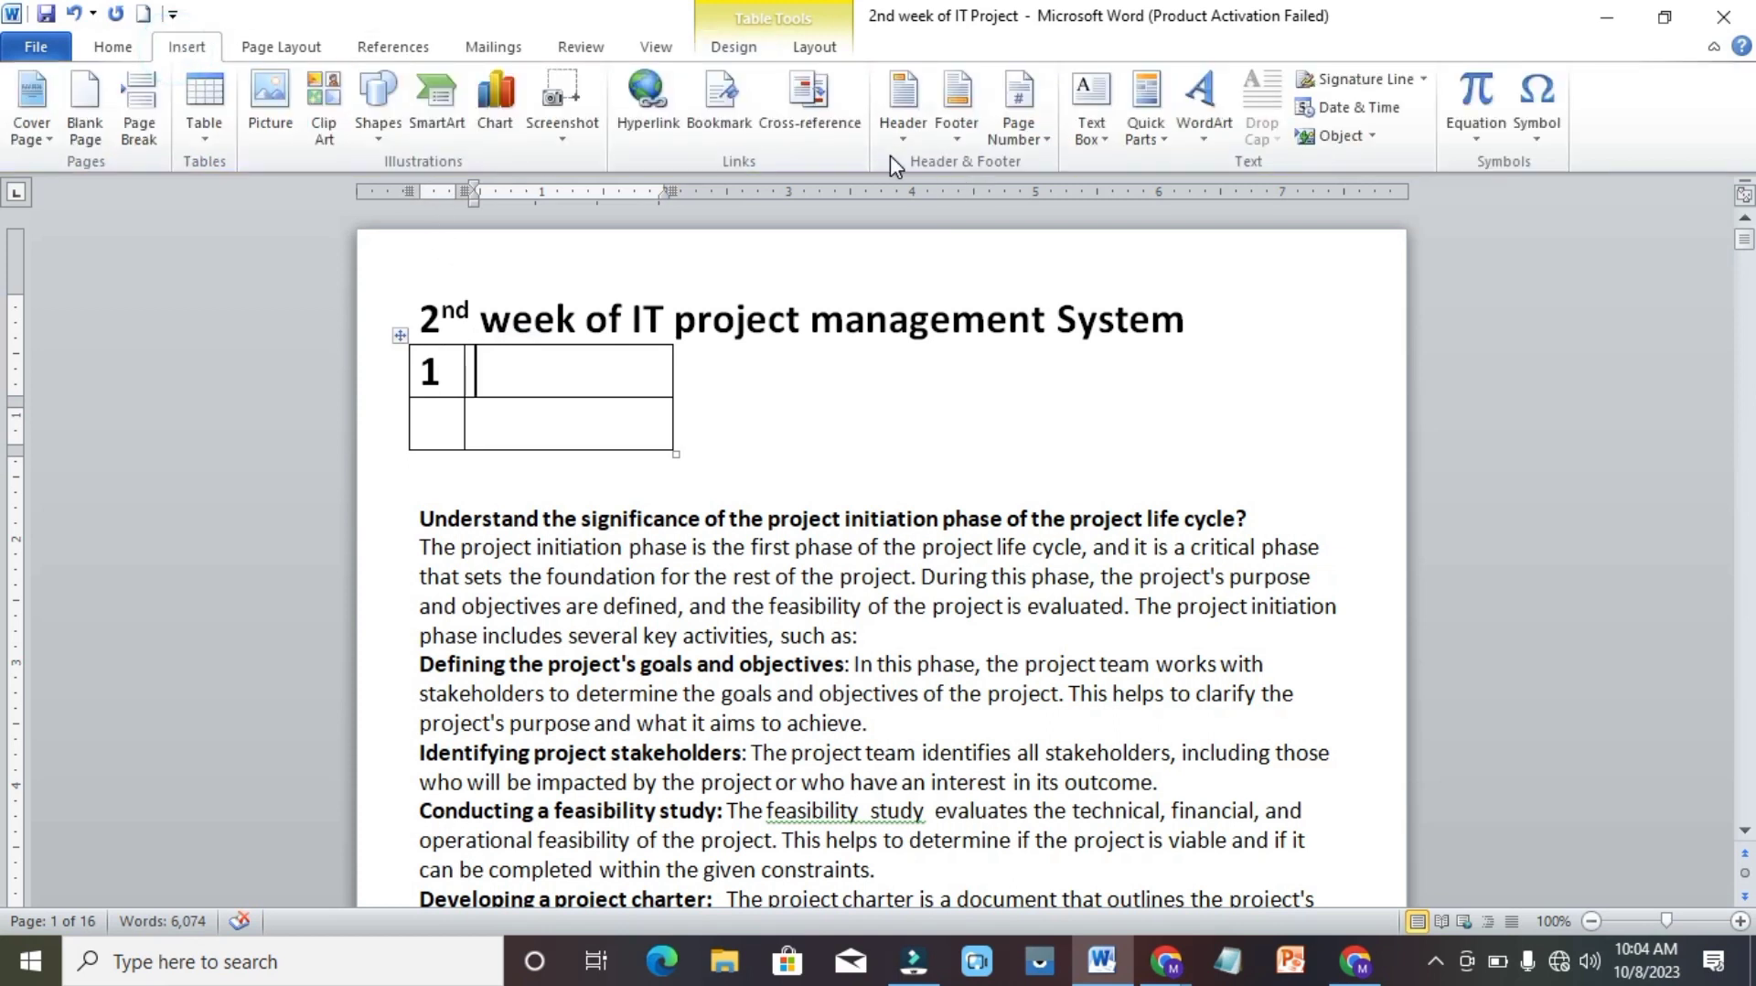
left_click(834, 128)
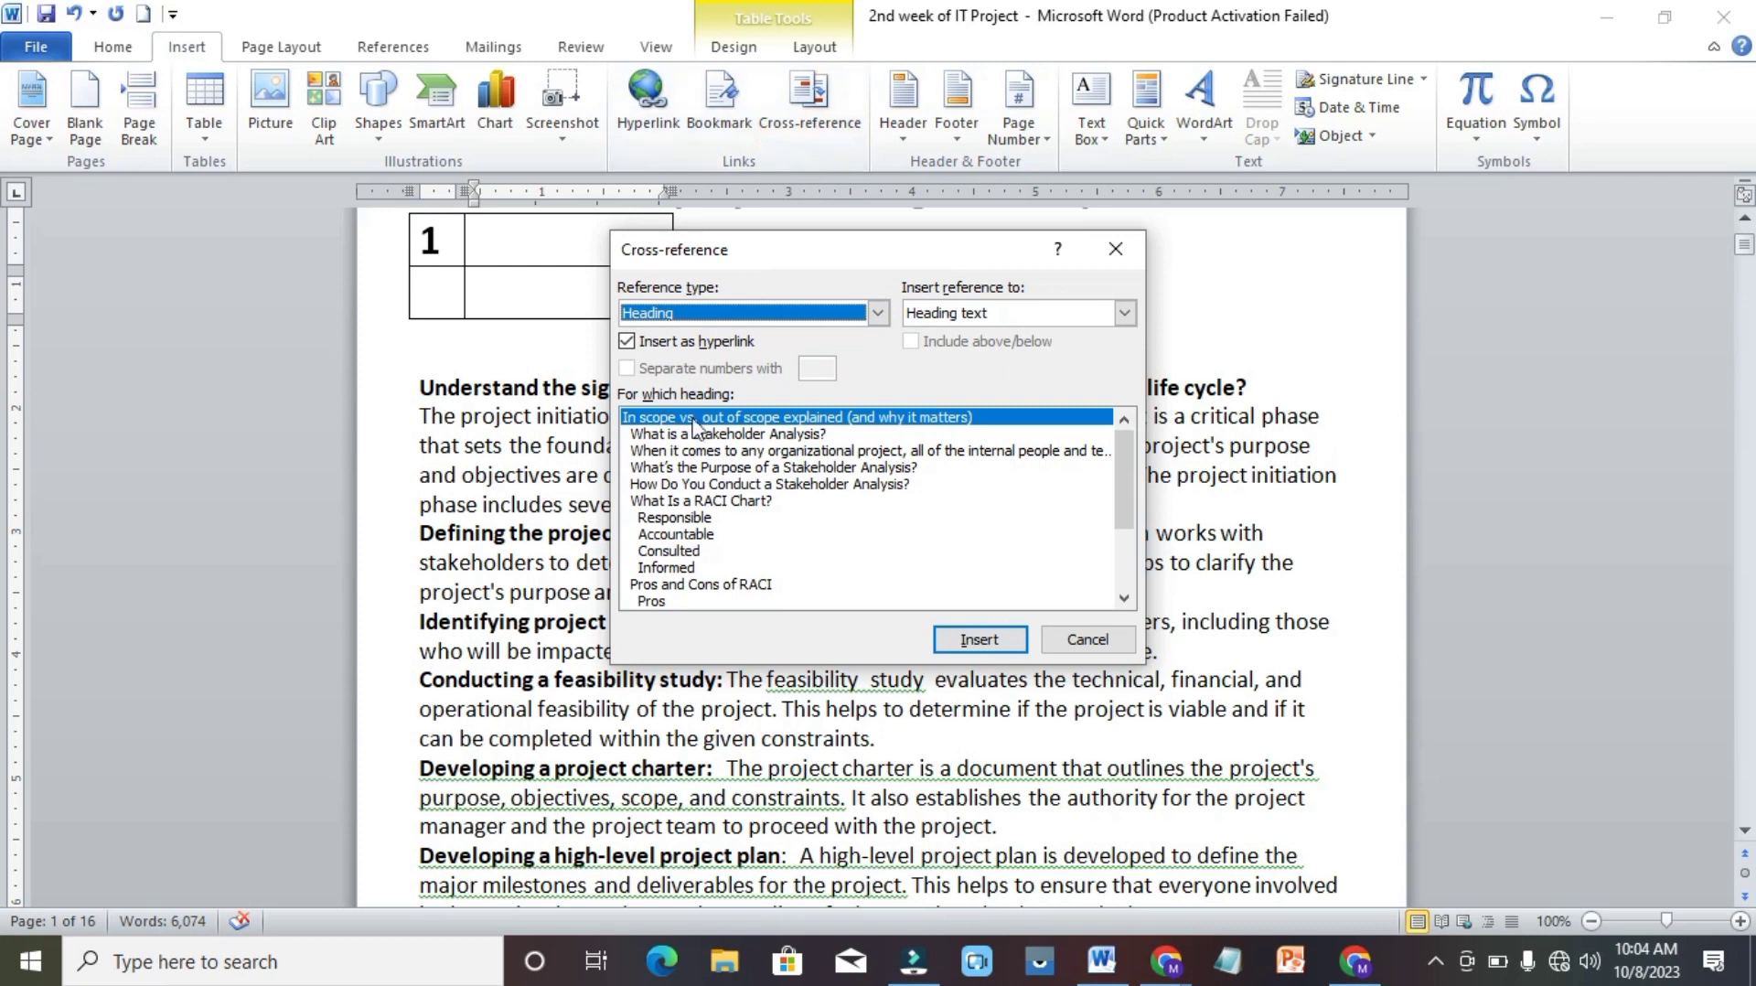
left_click(690, 518)
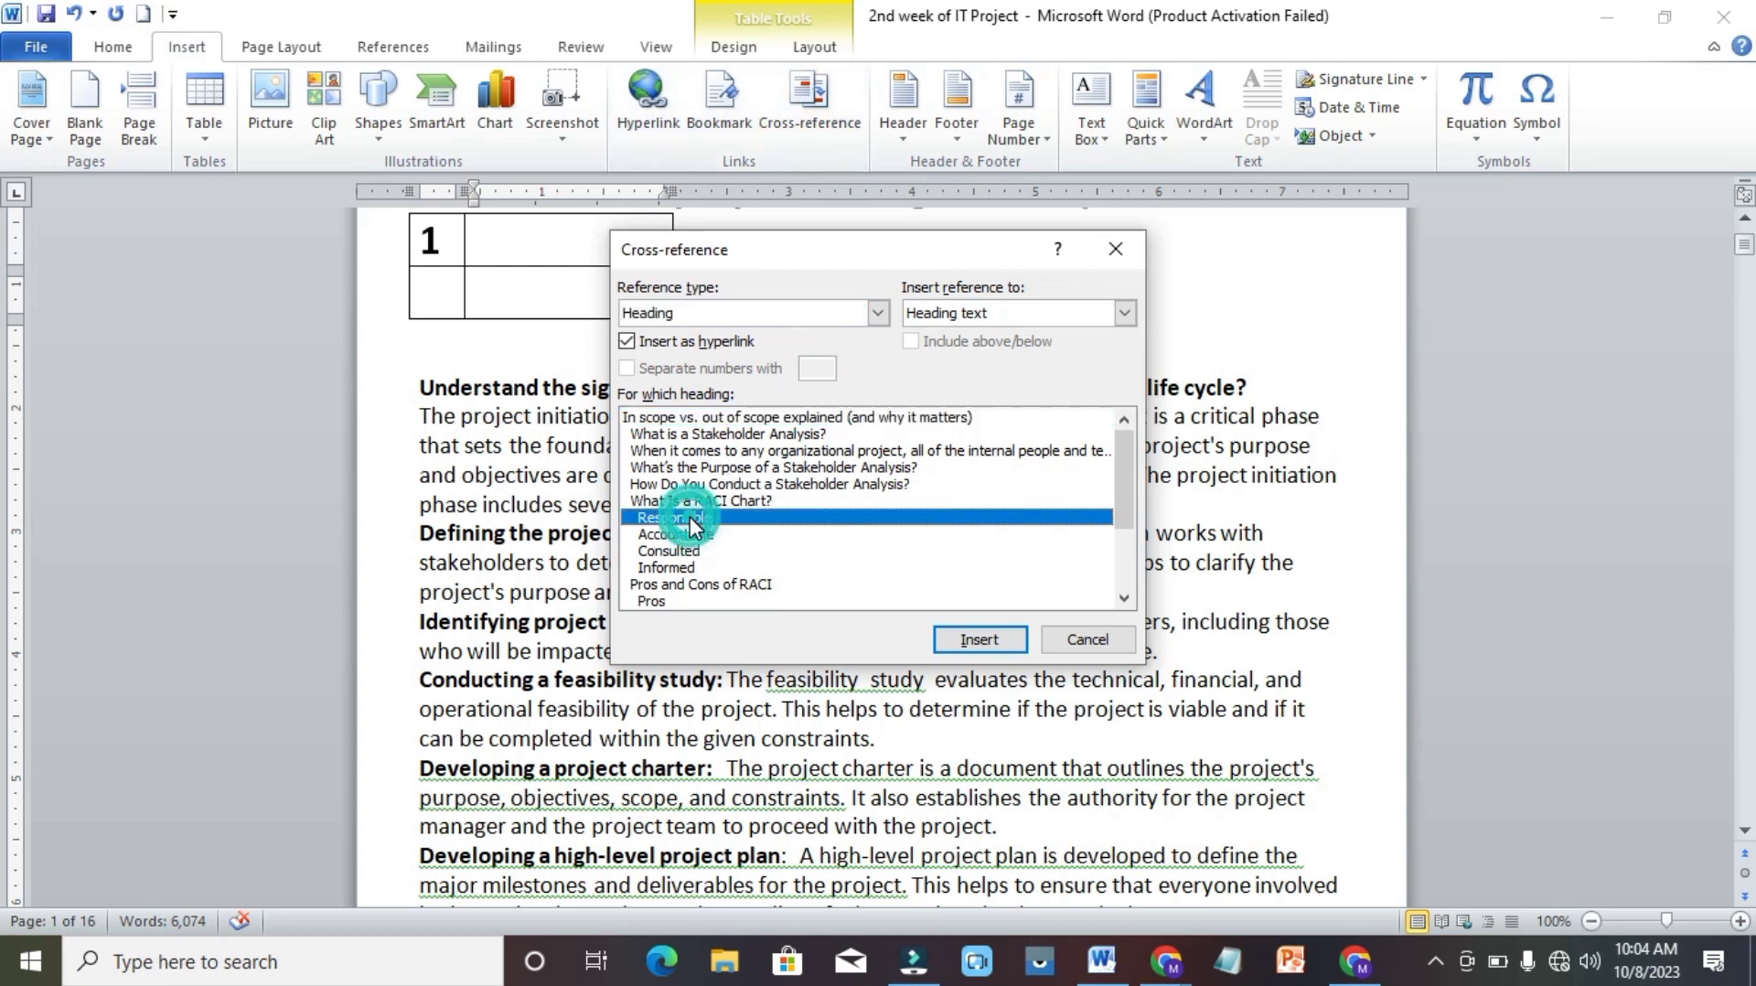
left_click(1000, 640)
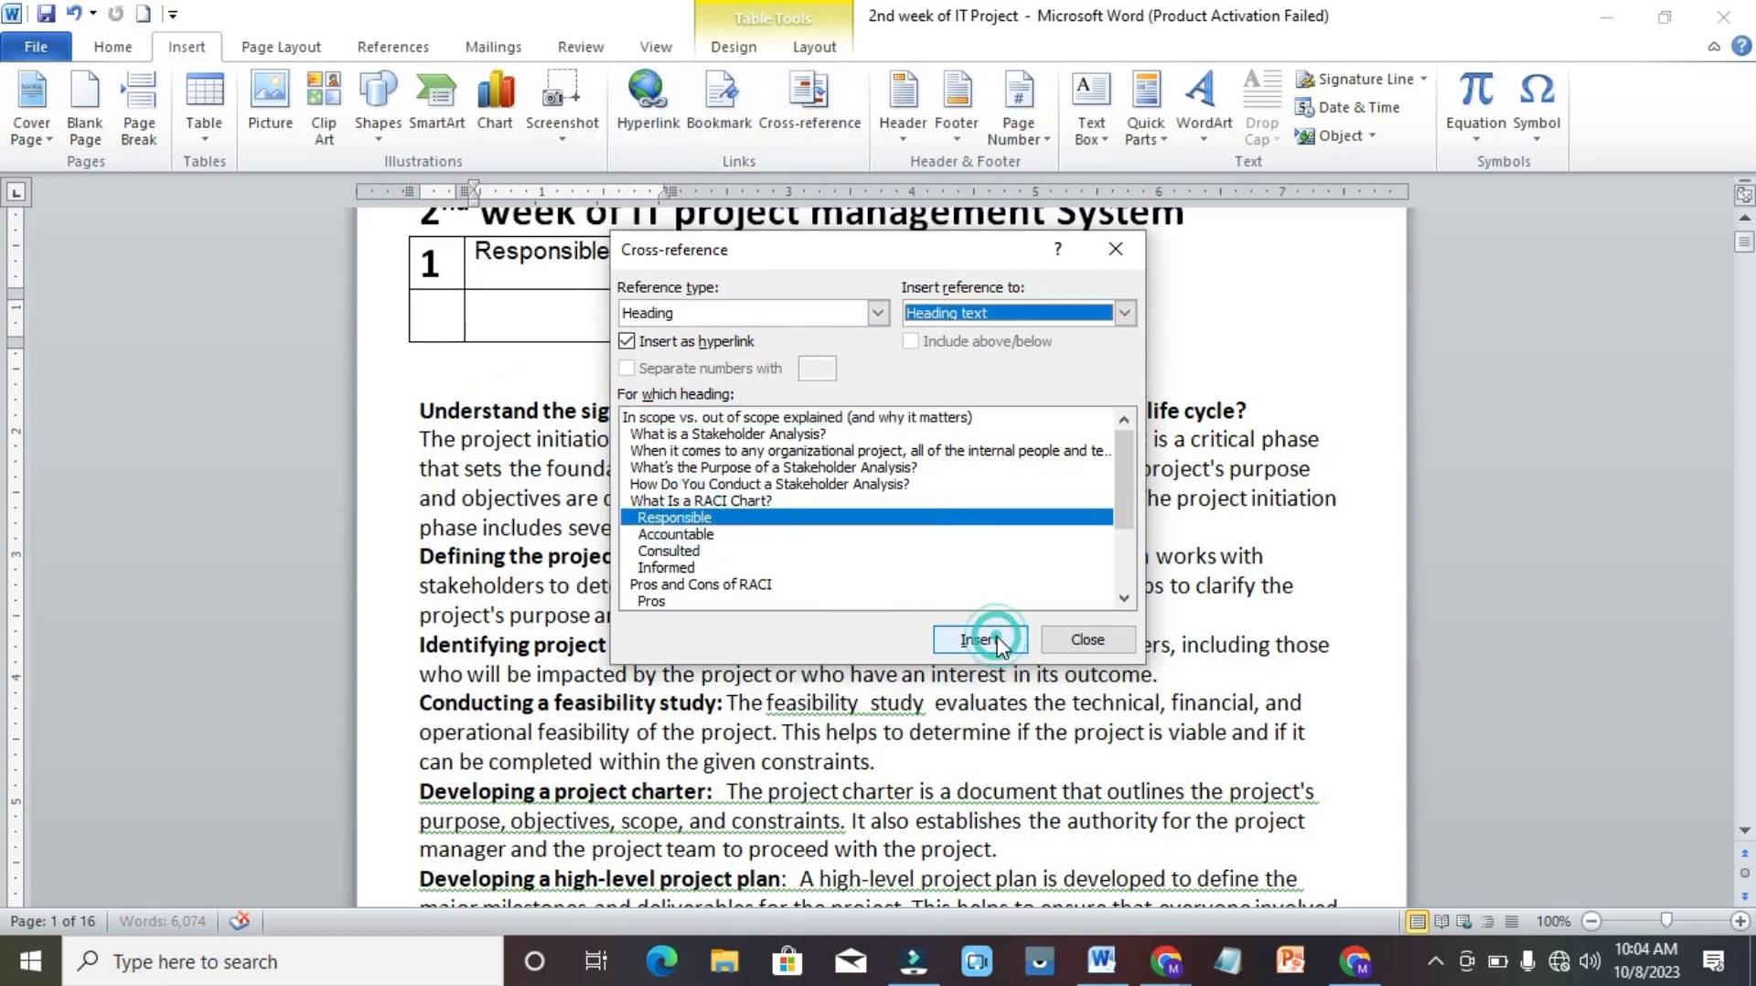
Number the table's second row 2 and insert a hyperlinked cross-reference to the Pros heading's text in the cell beside it.
left_click(431, 314)
left_click(431, 314)
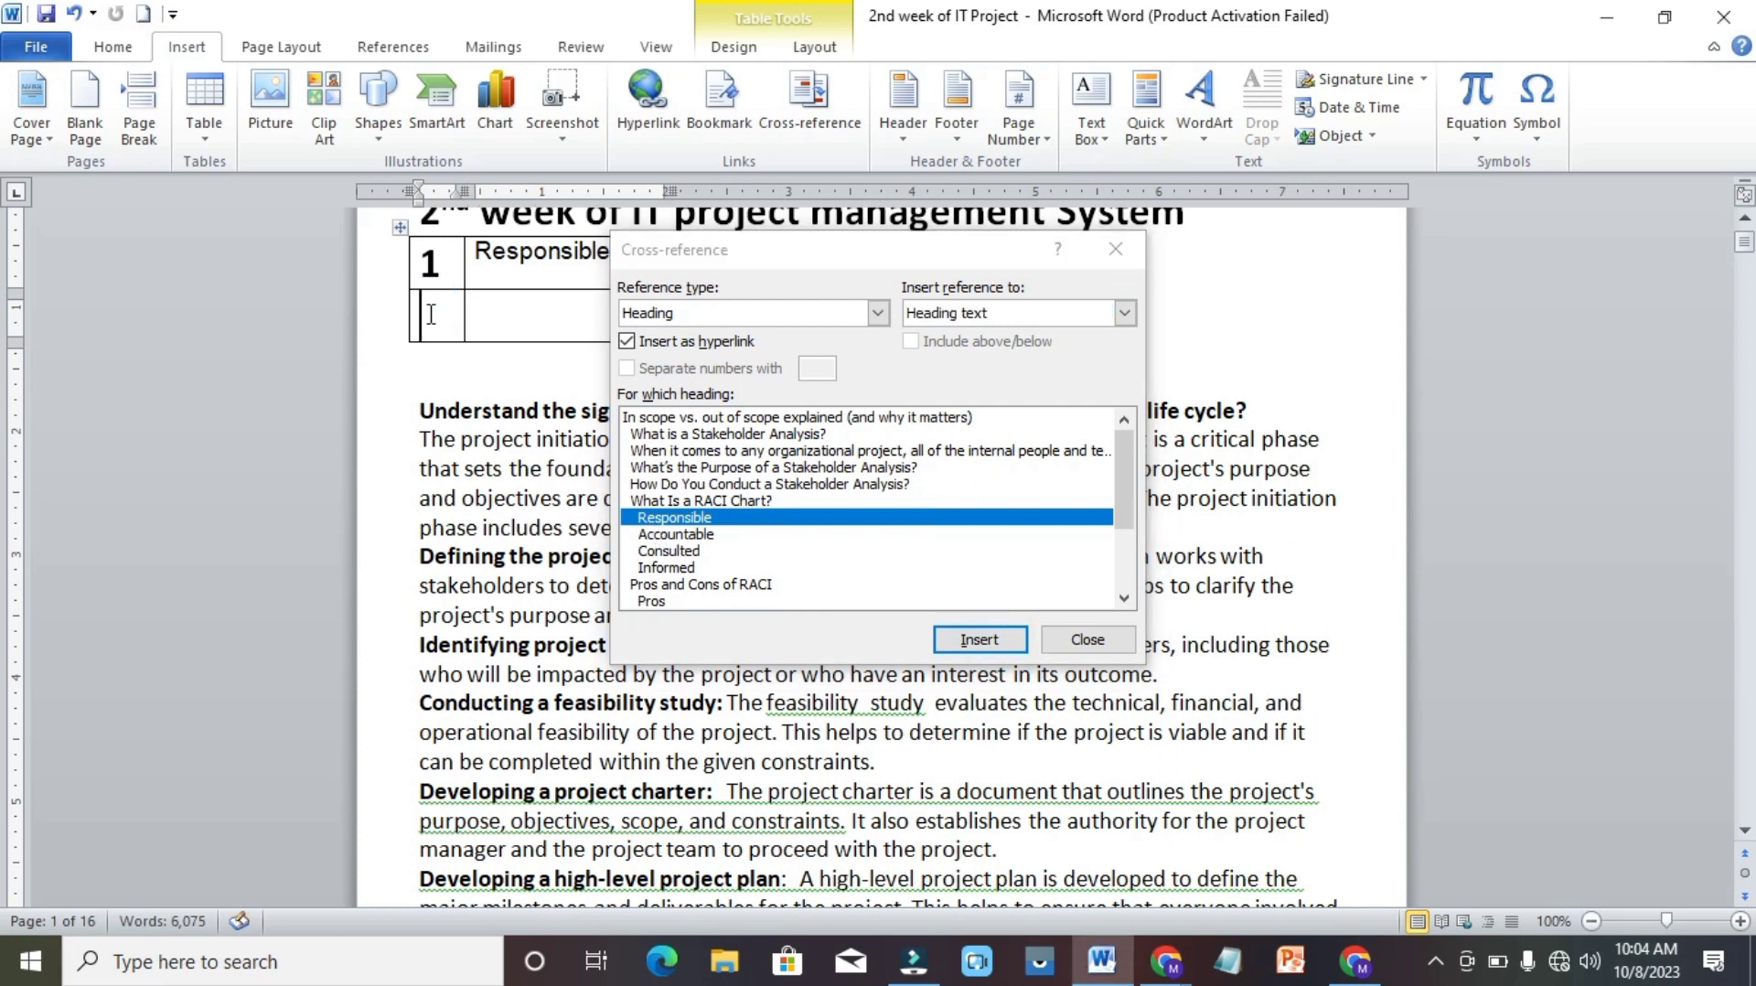
type("2")
key("Tab")
left_click(656, 602)
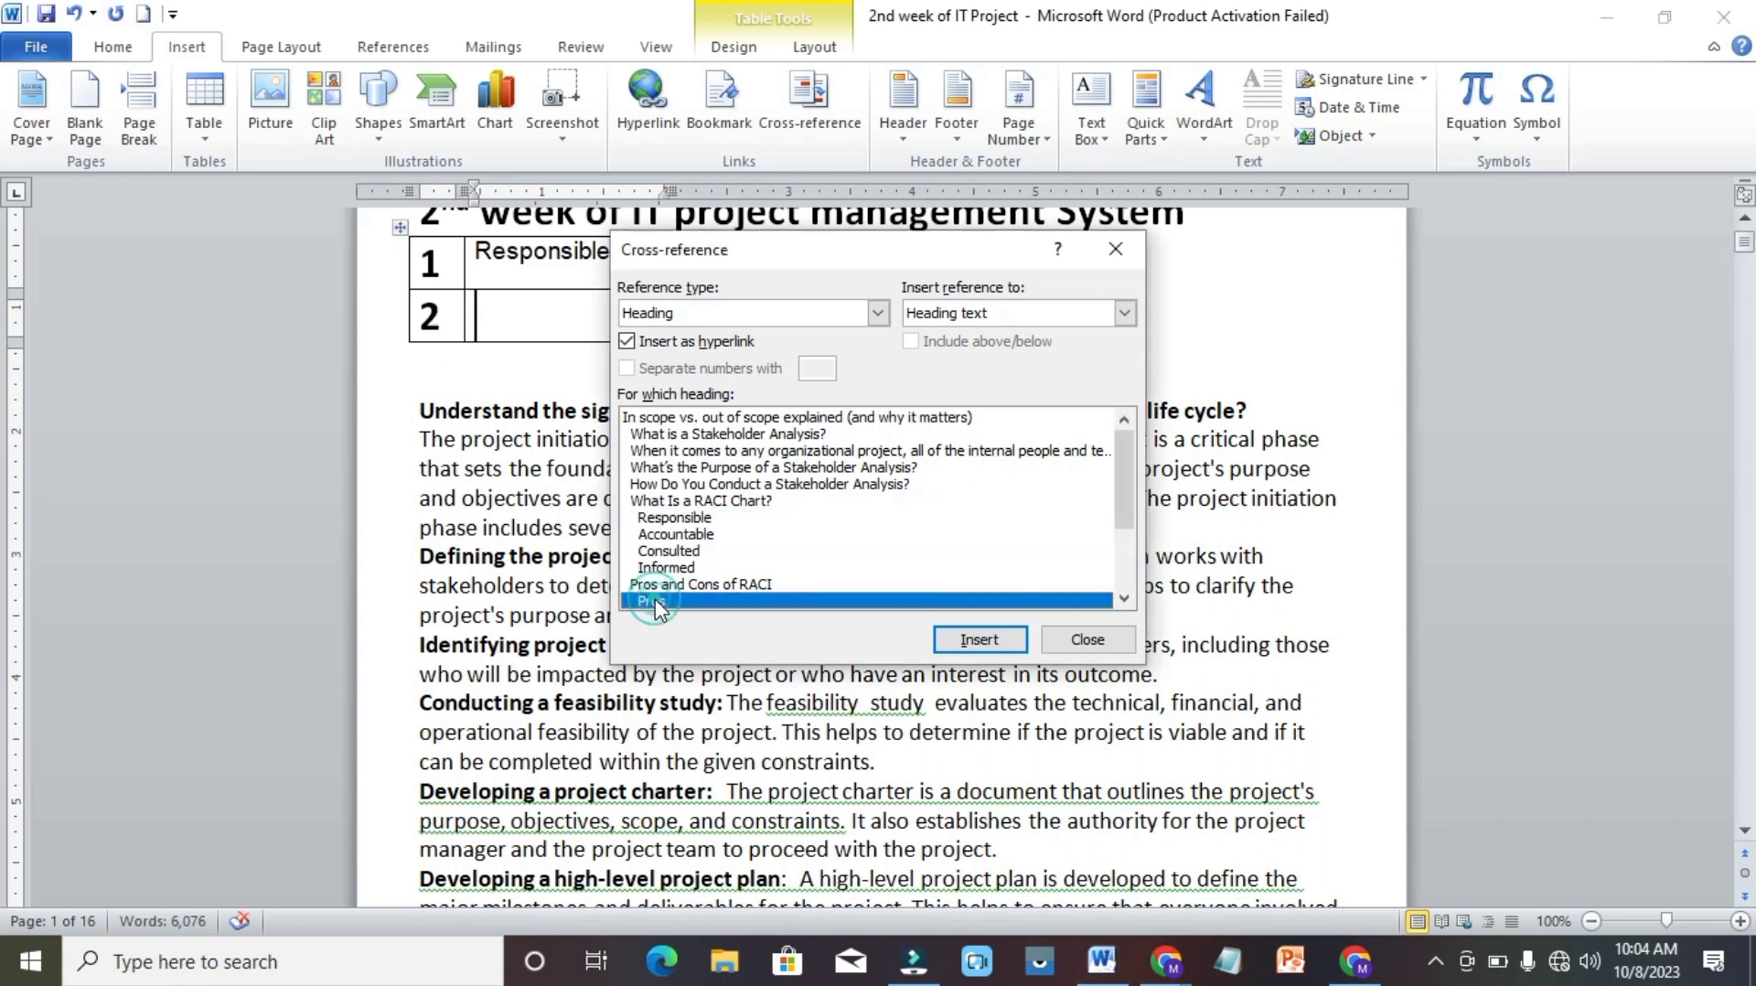
left_click(968, 637)
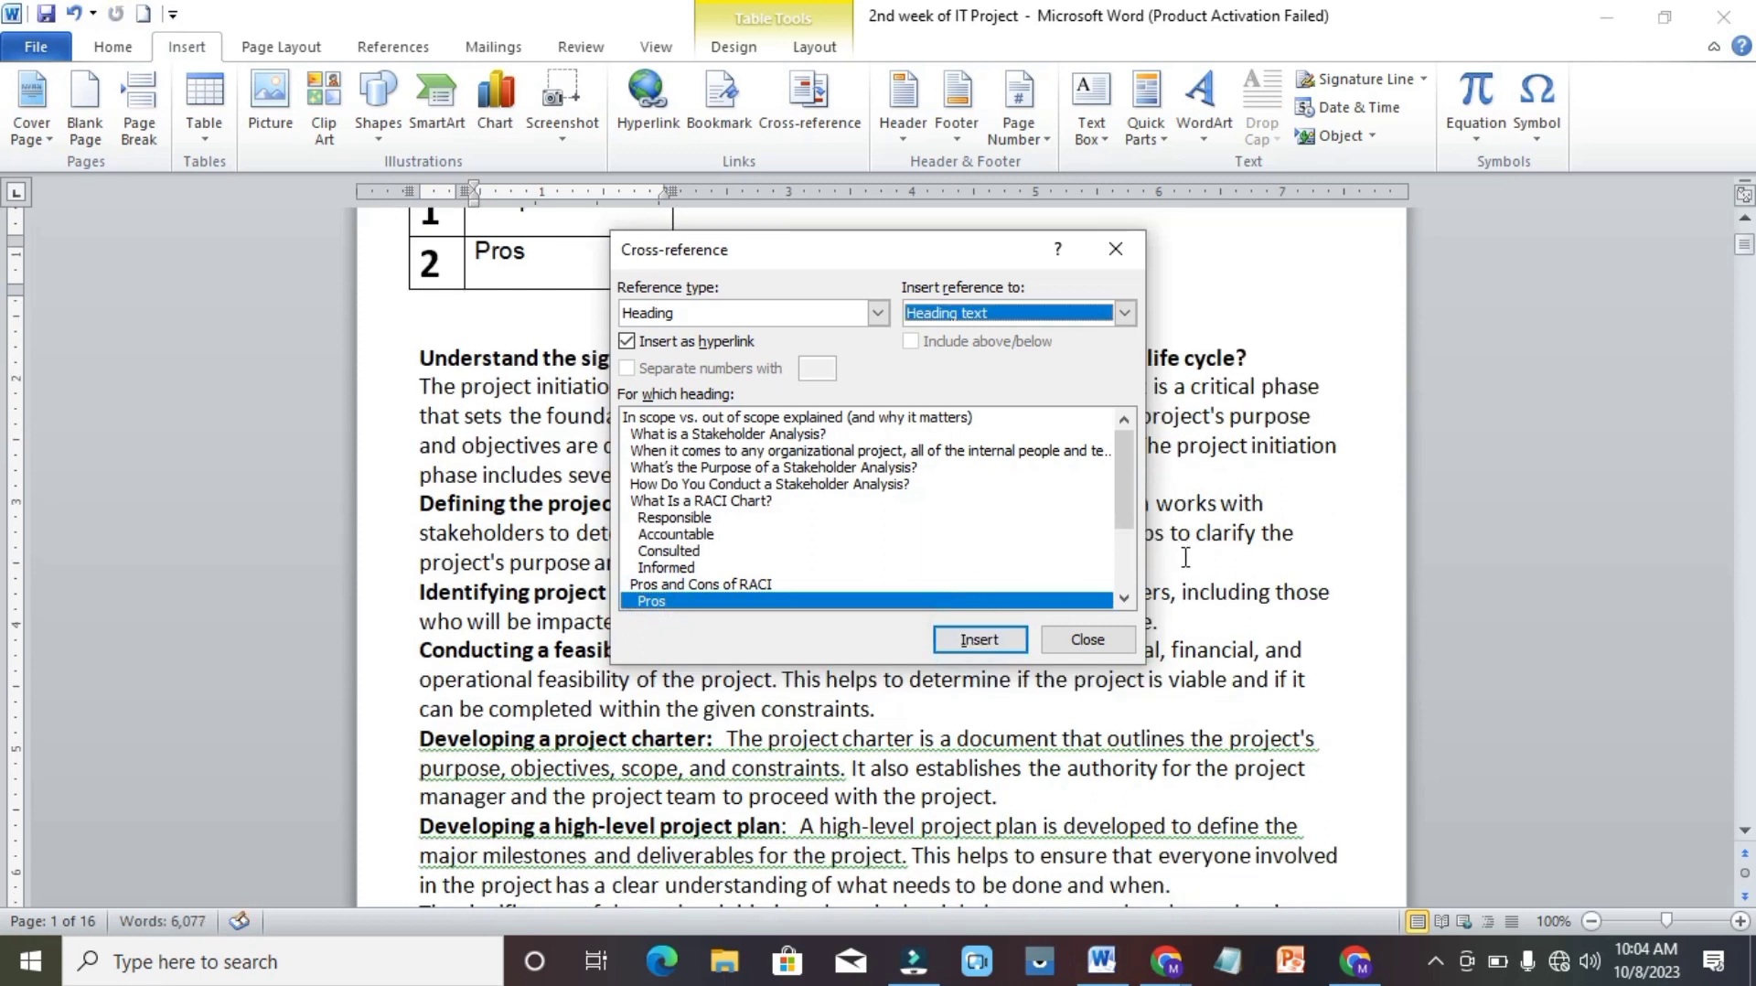
left_click(1102, 639)
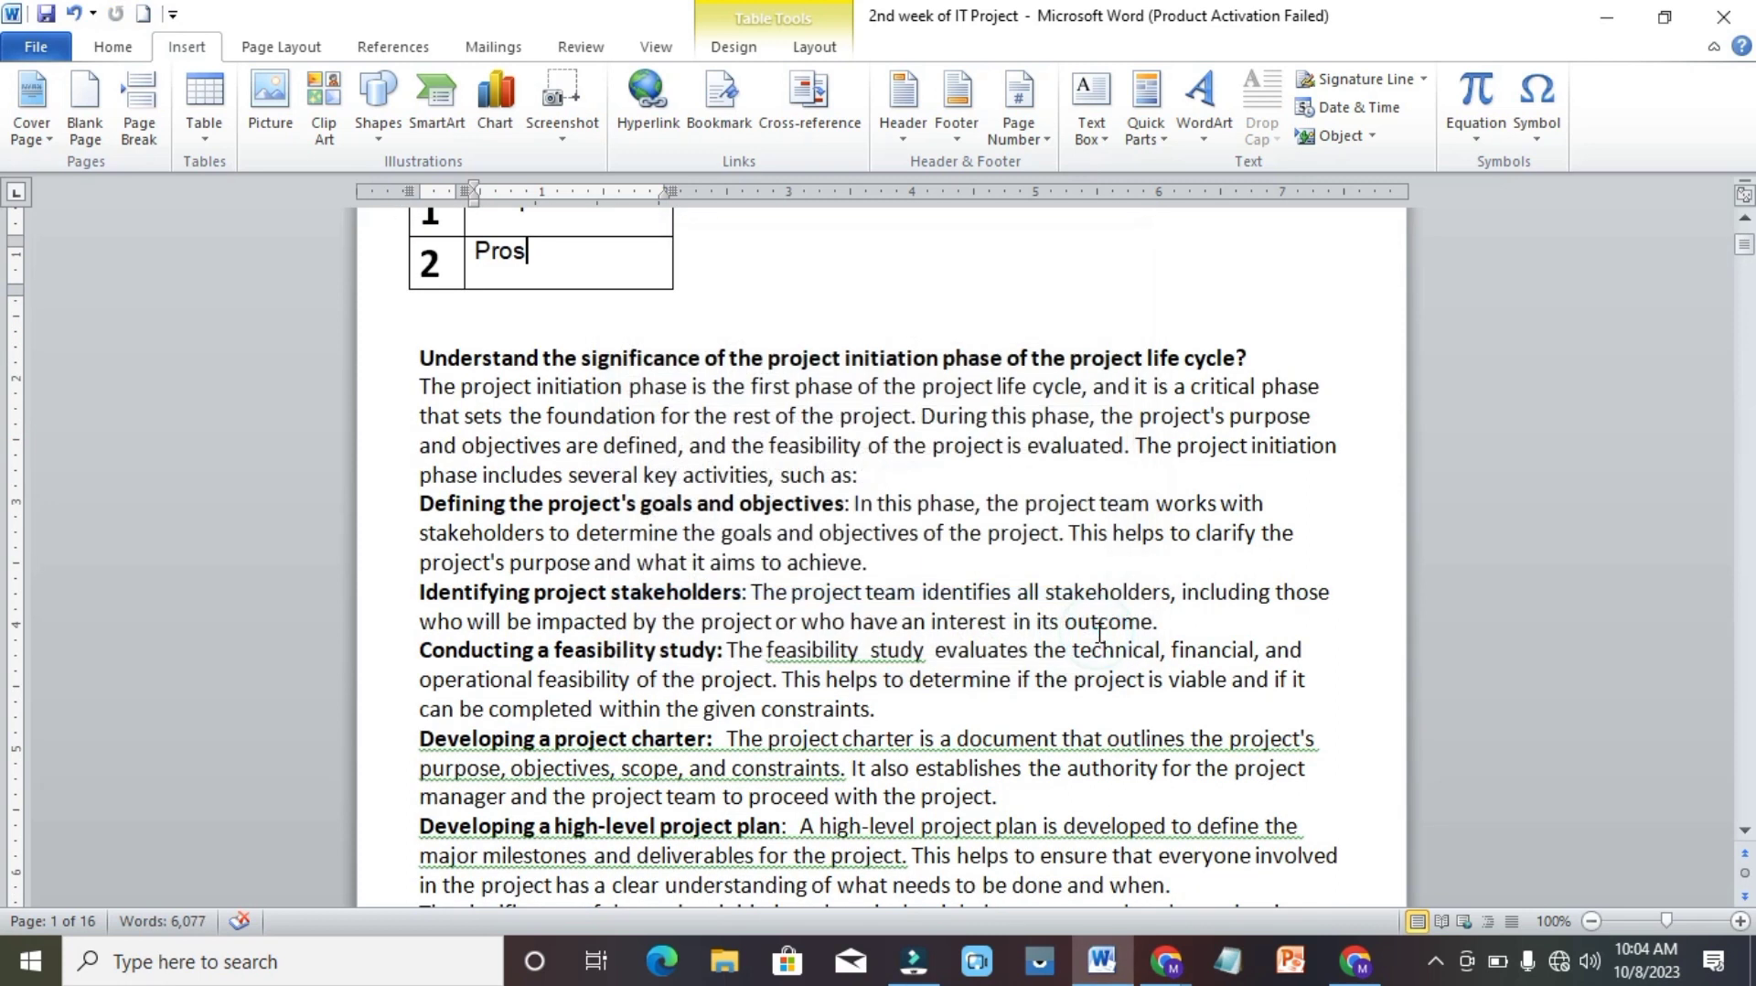
Follow the table's Responsible cross-reference to its heading, and return to the first page to follow the Pros cross-reference.
left_click(1745, 219)
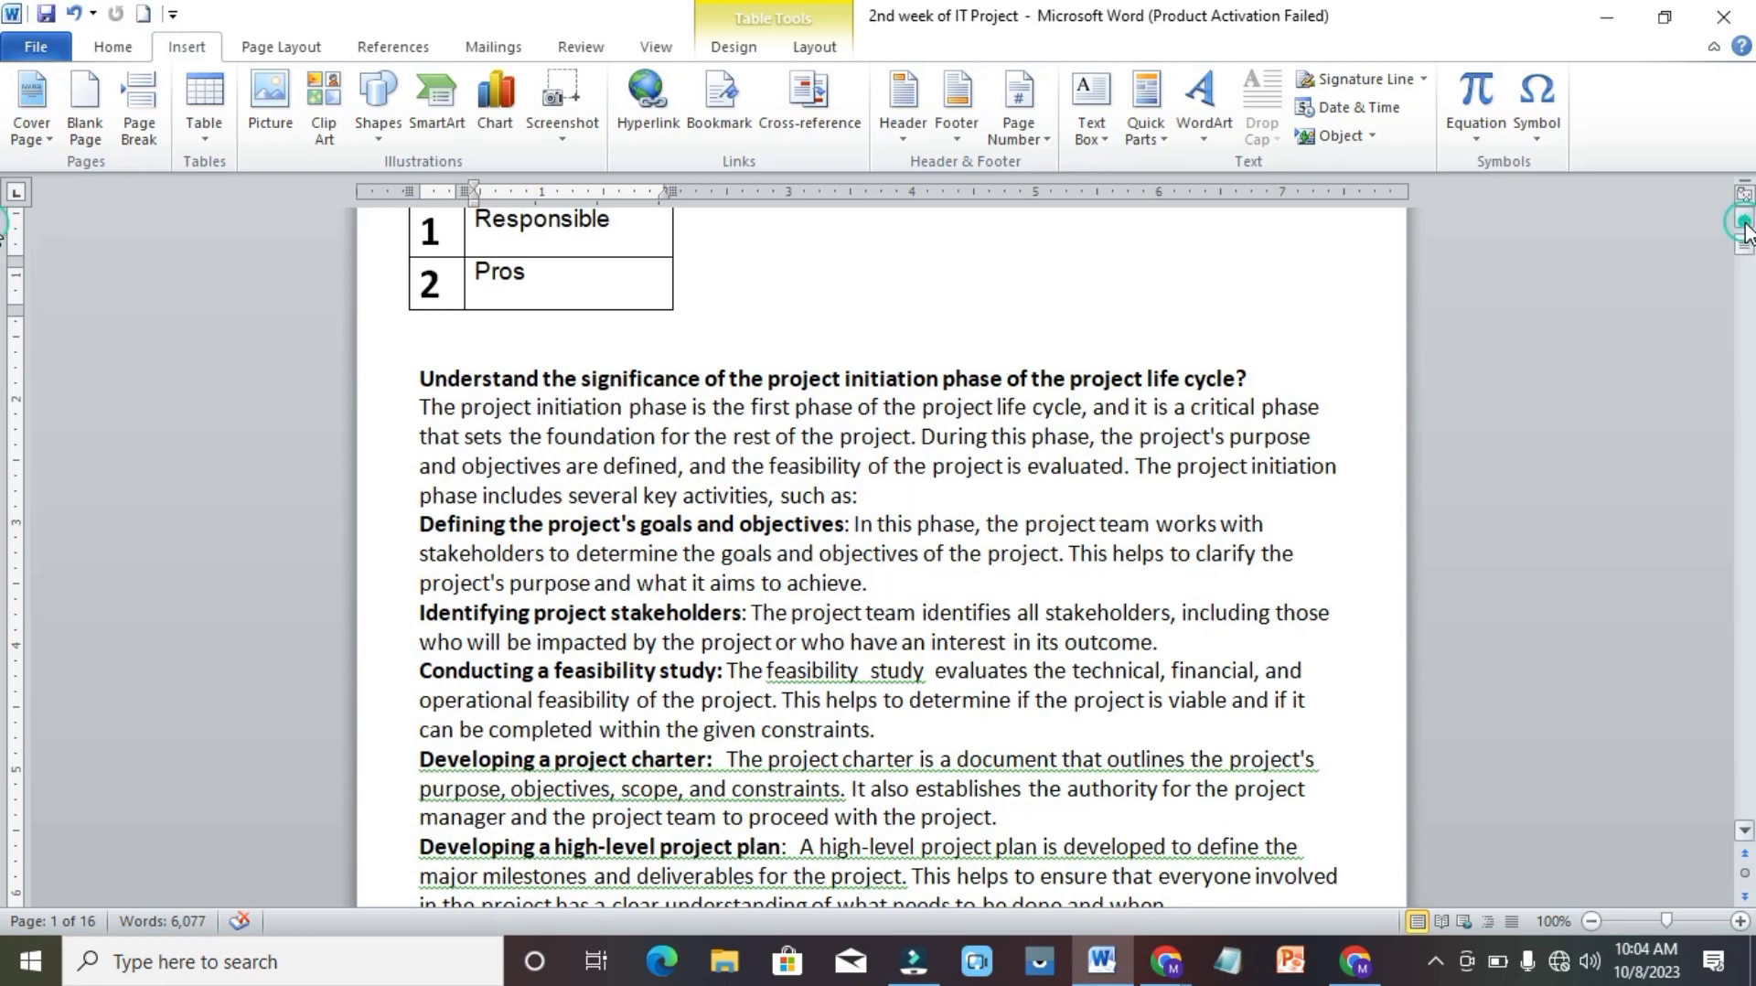
left_click(520, 222, "ctrl")
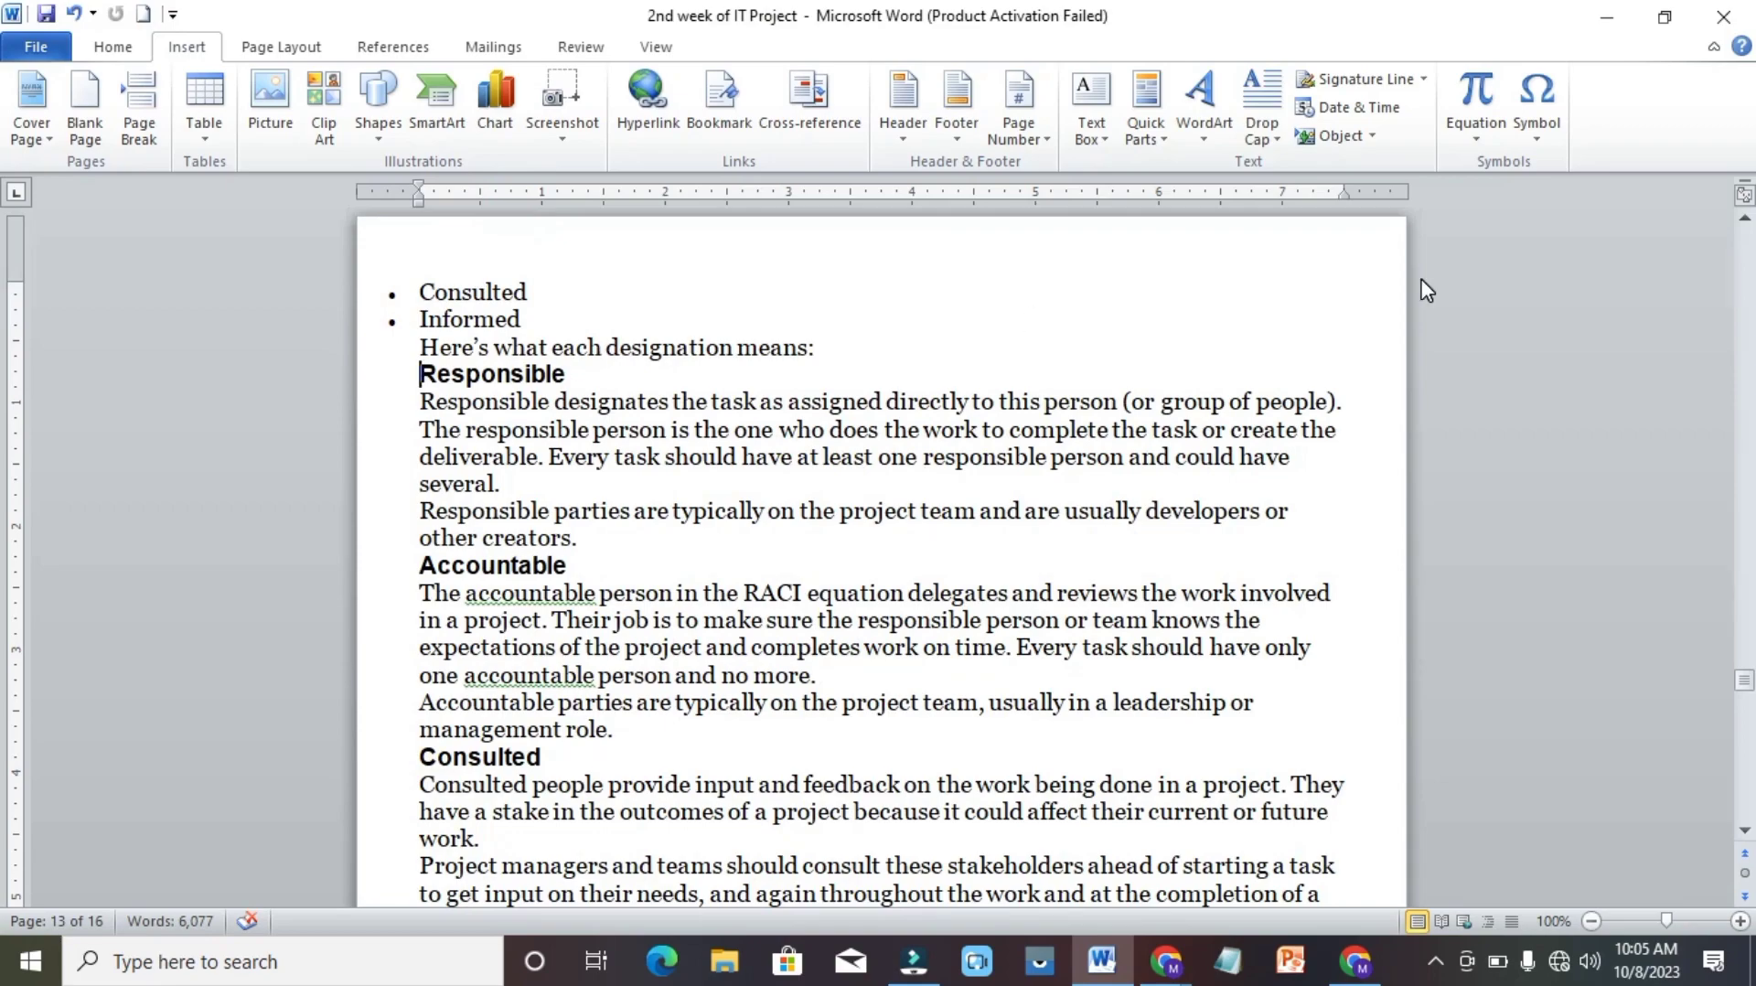
scroll(1425, 291, "up", 20)
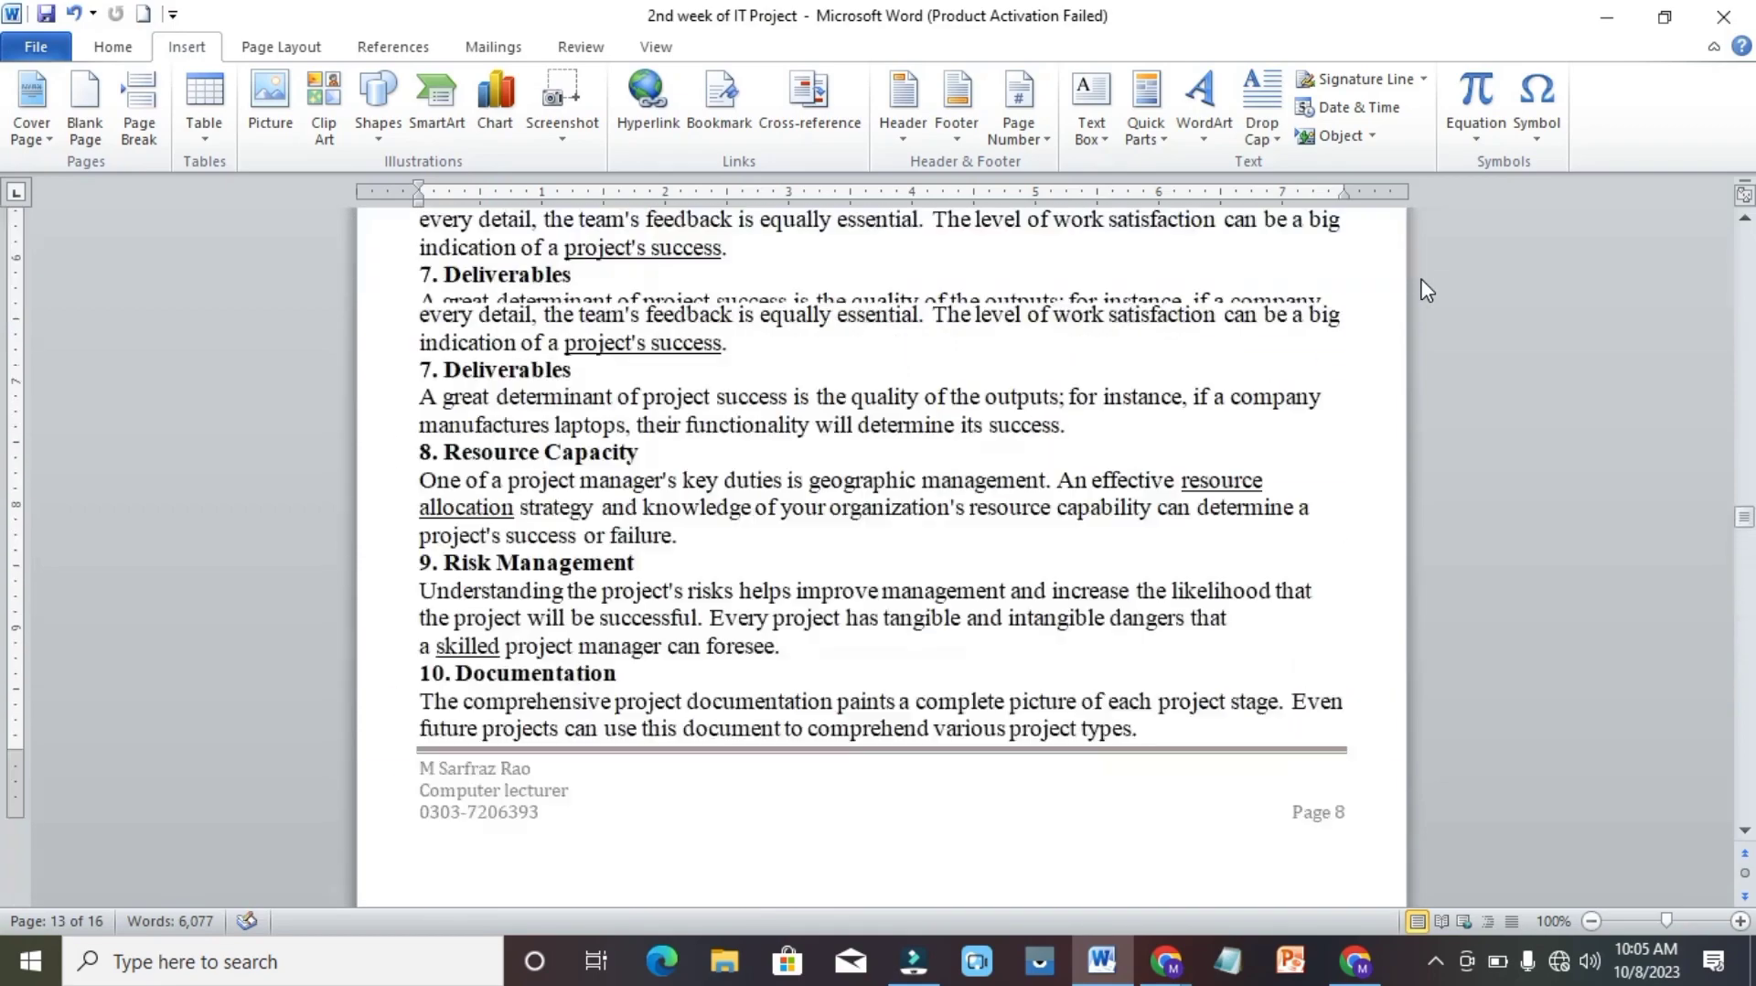
scroll(1425, 291, "up", 20)
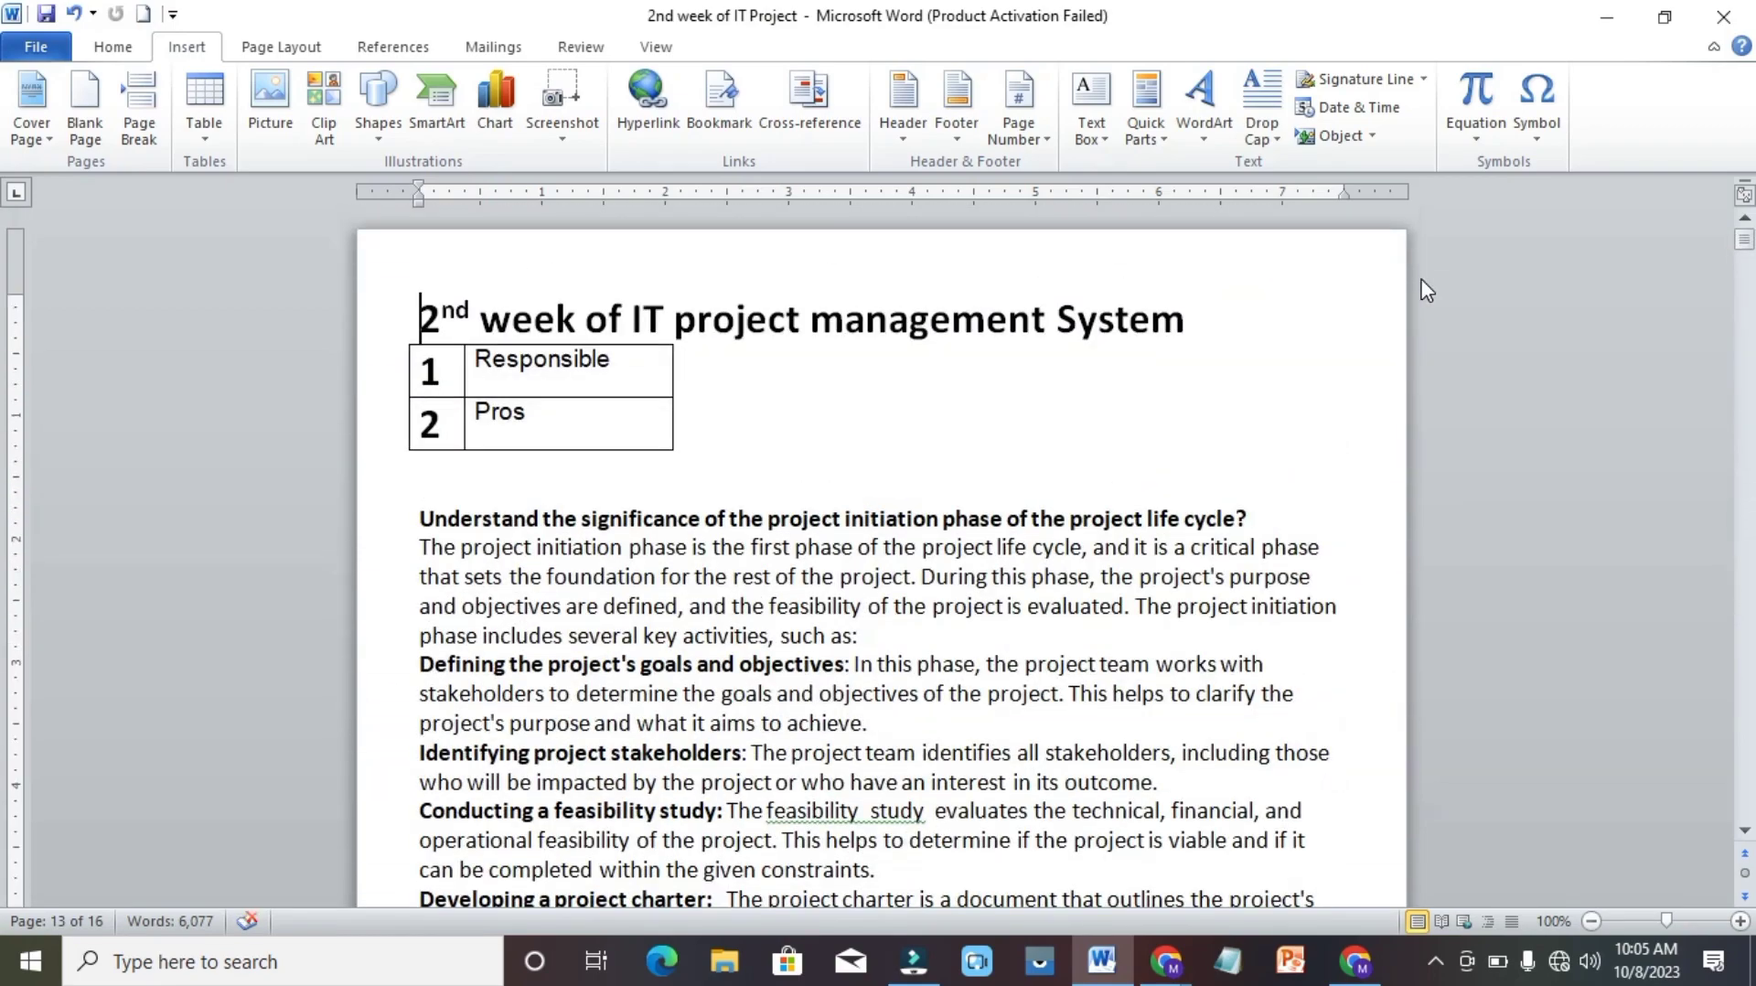
left_click(502, 419, "ctrl")
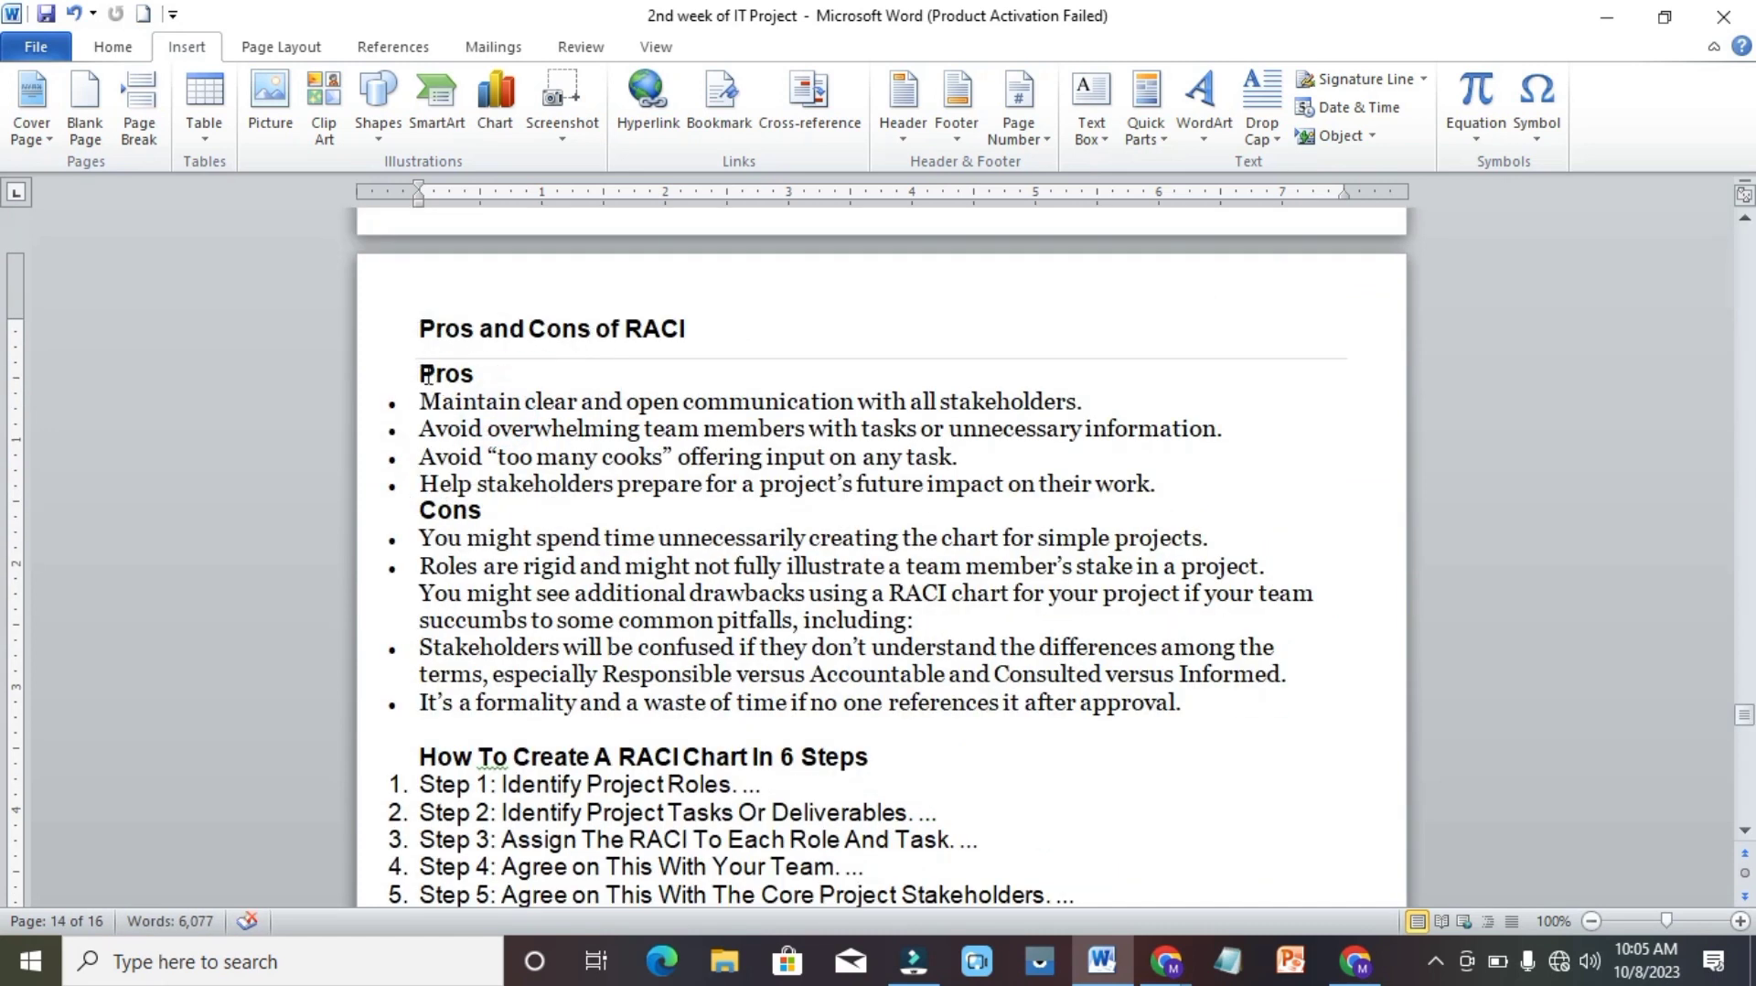
left_click(534, 593)
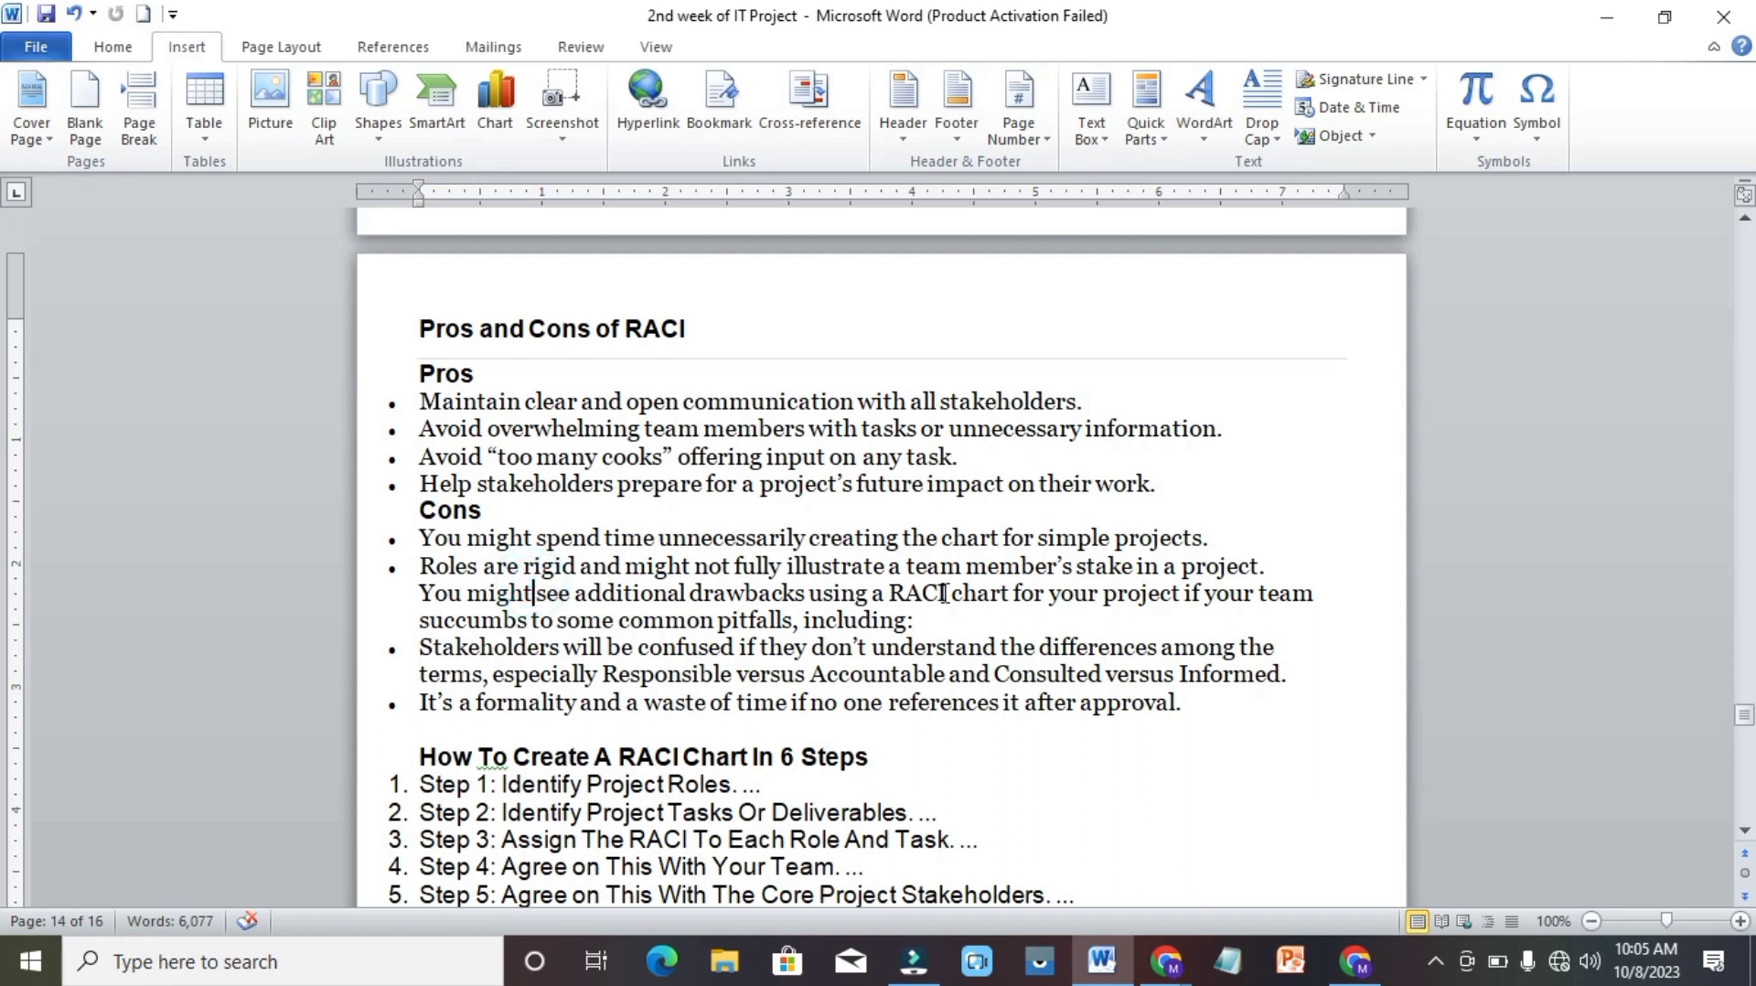